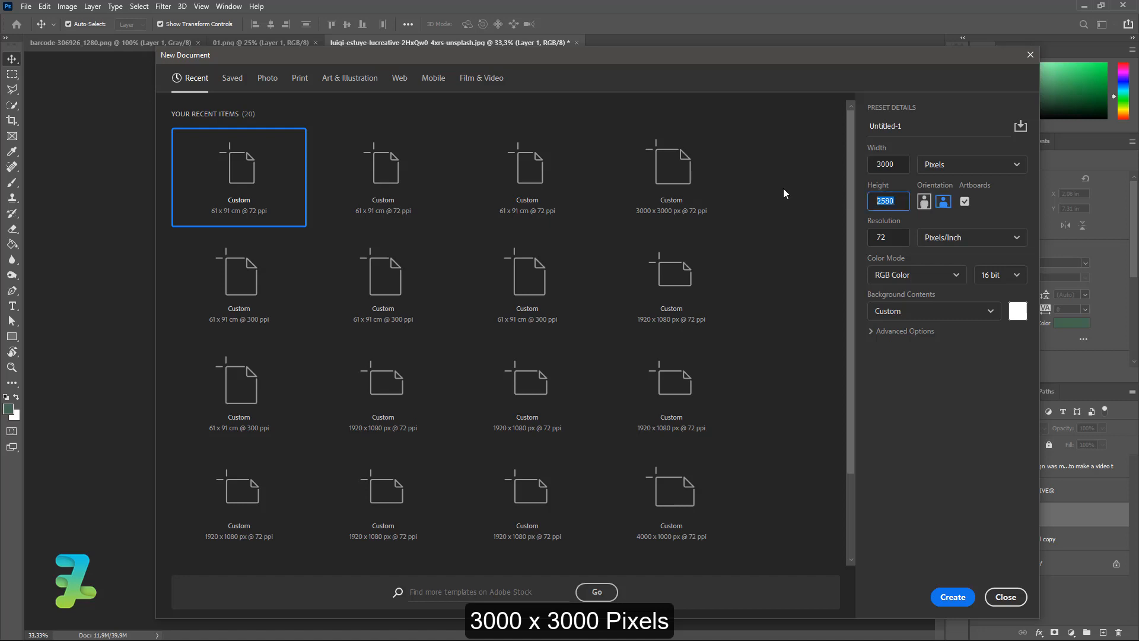
# Create a 3000 × 3000 px, 300 ppi, 16-bit RGB document with custom background #e8e0e0.
pyautogui.write('30')
pyautogui.doubleClick(901, 240)
pyautogui.write('300')
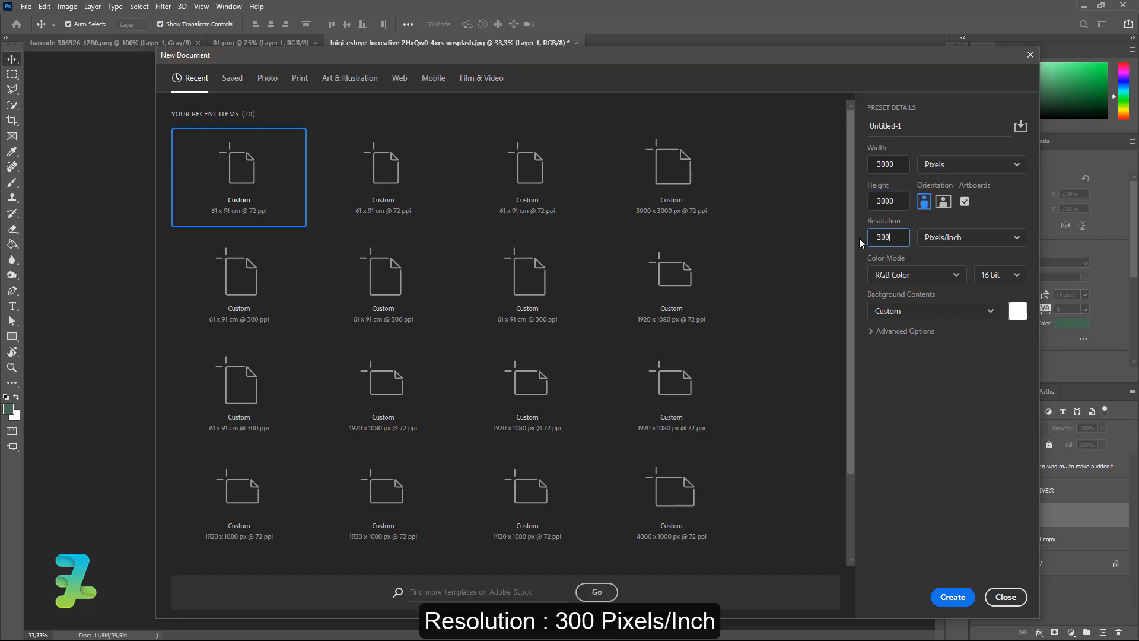
pyautogui.click(991, 279)
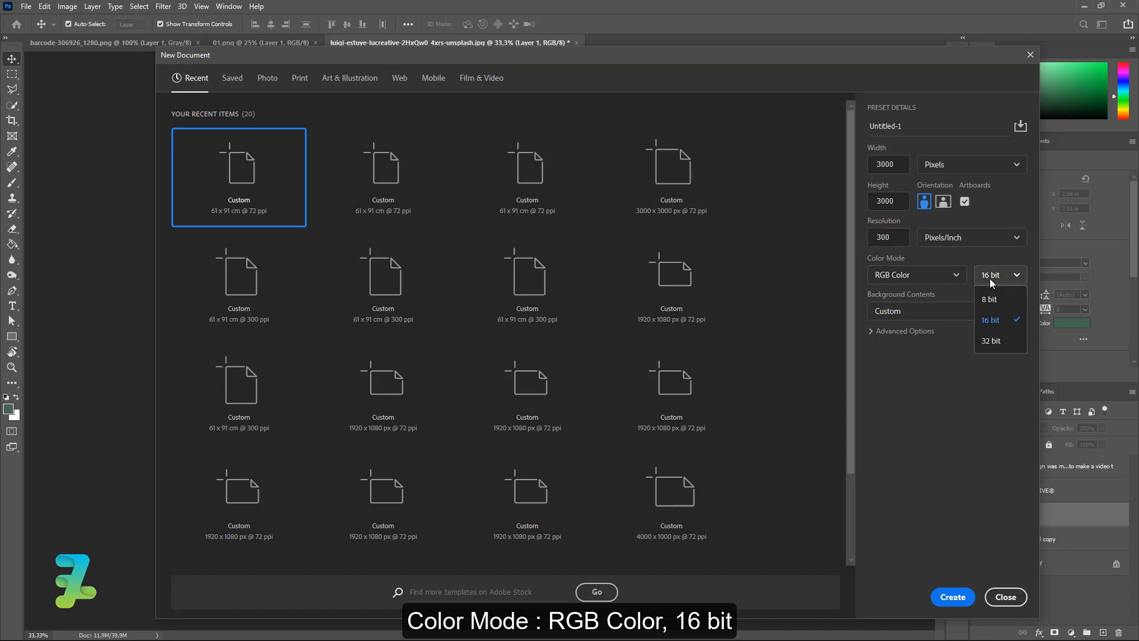
pyautogui.click(989, 321)
pyautogui.click(1017, 313)
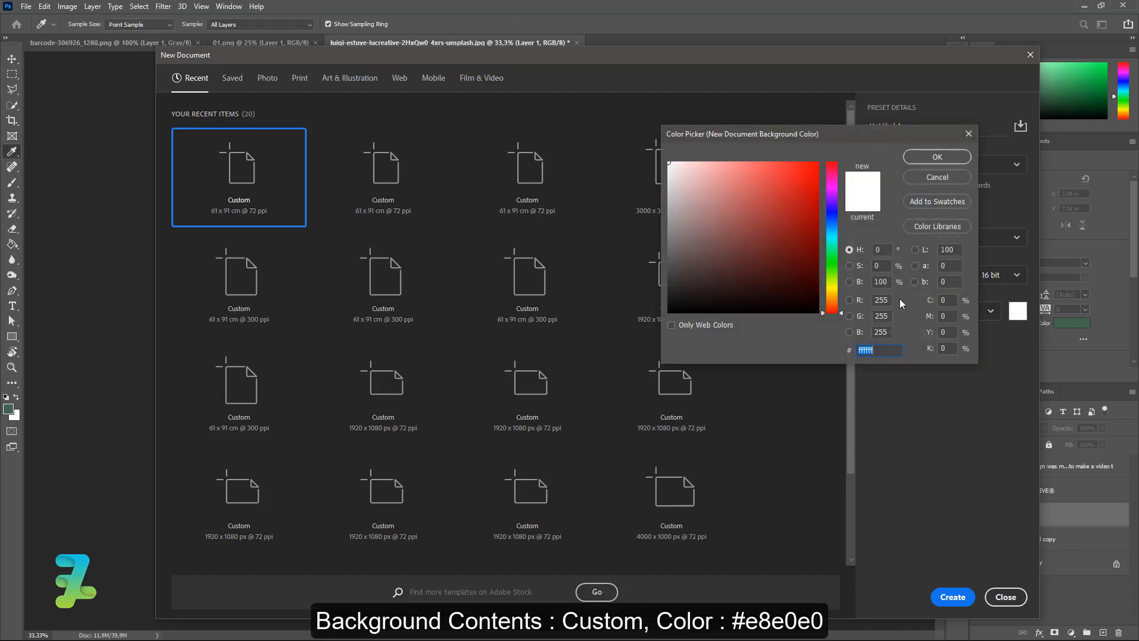
pyautogui.moveTo(675, 183); pyautogui.dragTo(674, 176)
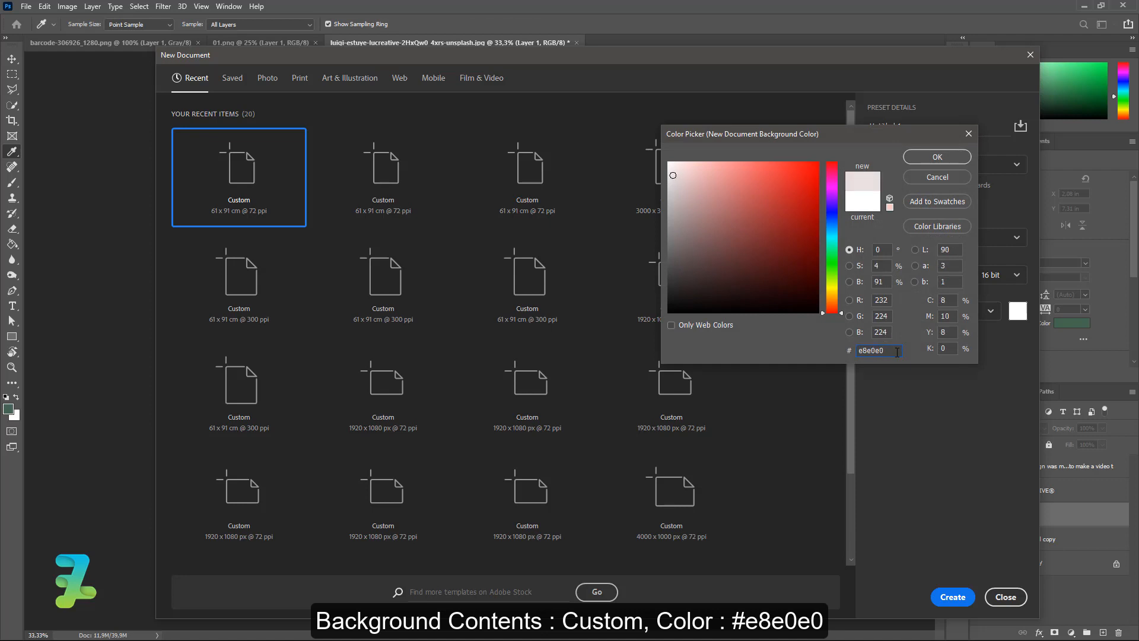
pyautogui.moveTo(896, 351); pyautogui.dragTo(840, 346)
pyautogui.click(934, 158)
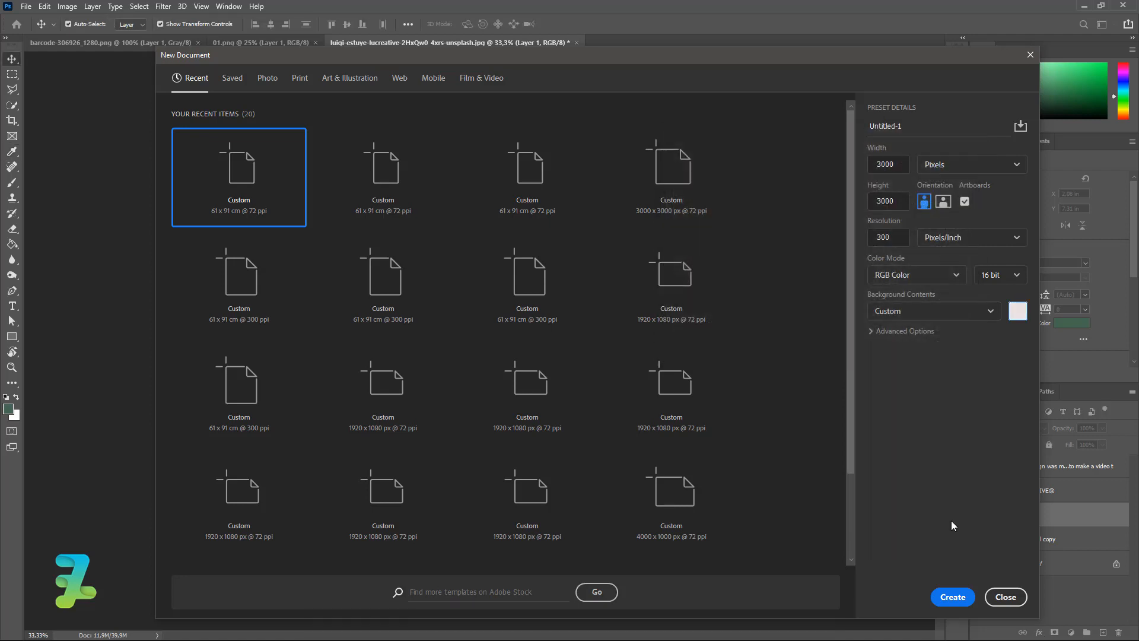
pyautogui.click(953, 596)
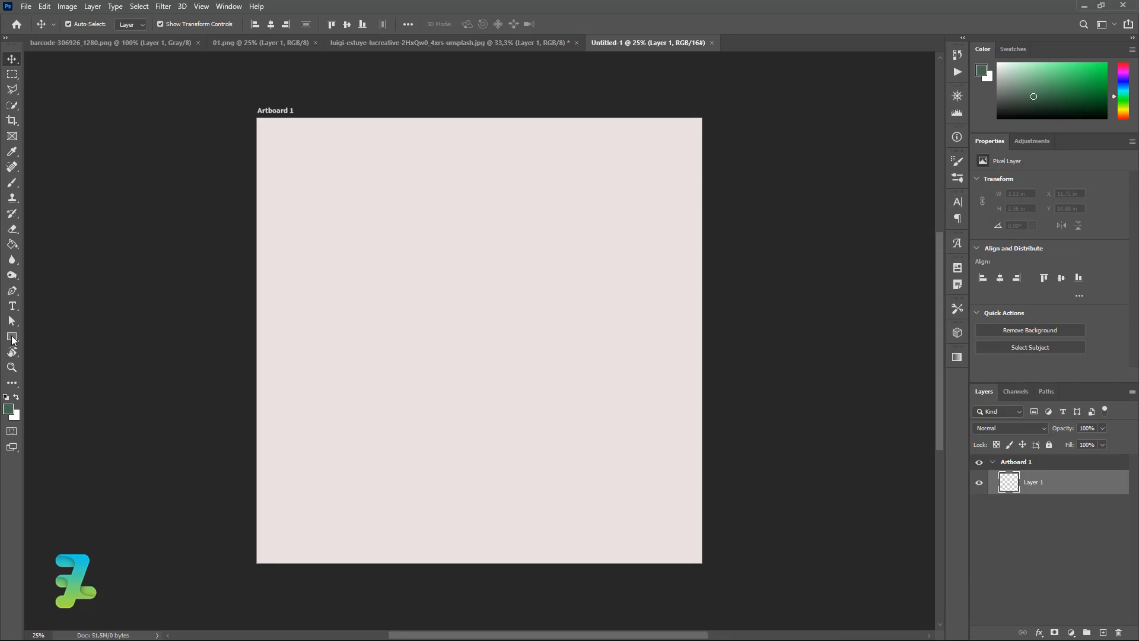
# Draw a black (#000000) rectangle, about 2110 × 2910 px, over the artboard's left side.
pyautogui.click(11, 337)
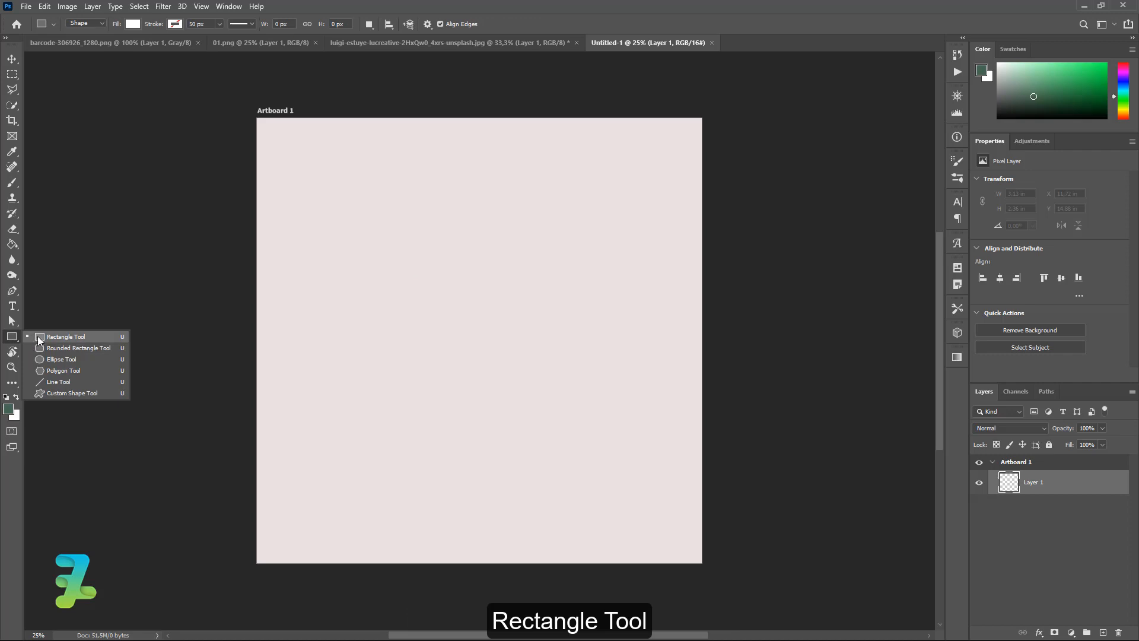
pyautogui.click(37, 336)
pyautogui.click(136, 24)
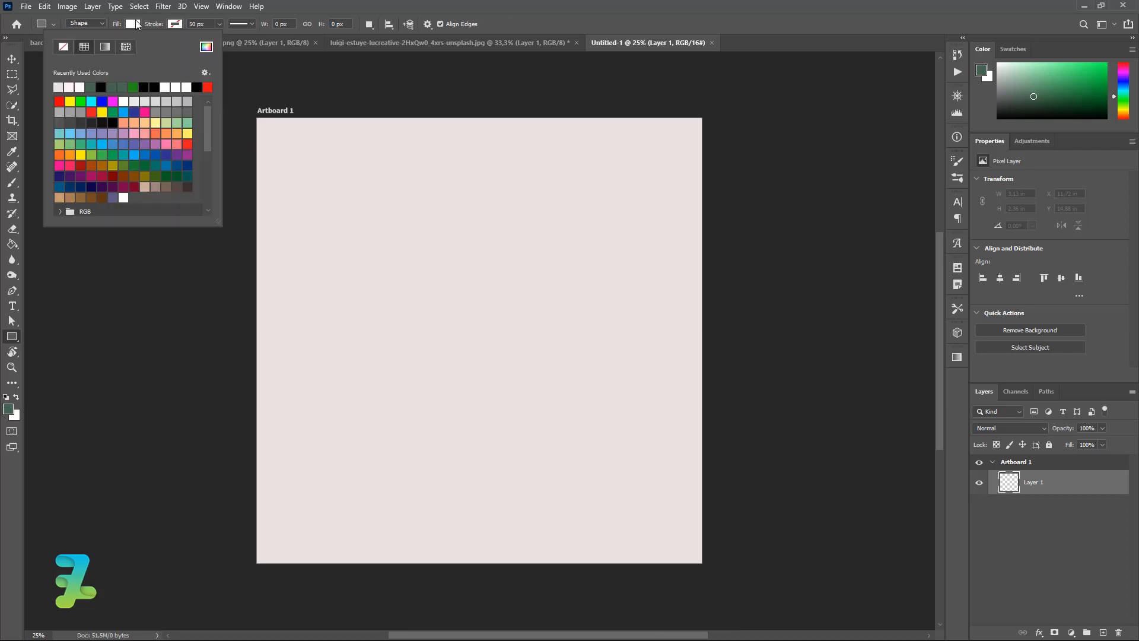
pyautogui.click(101, 86)
pyautogui.click(206, 47)
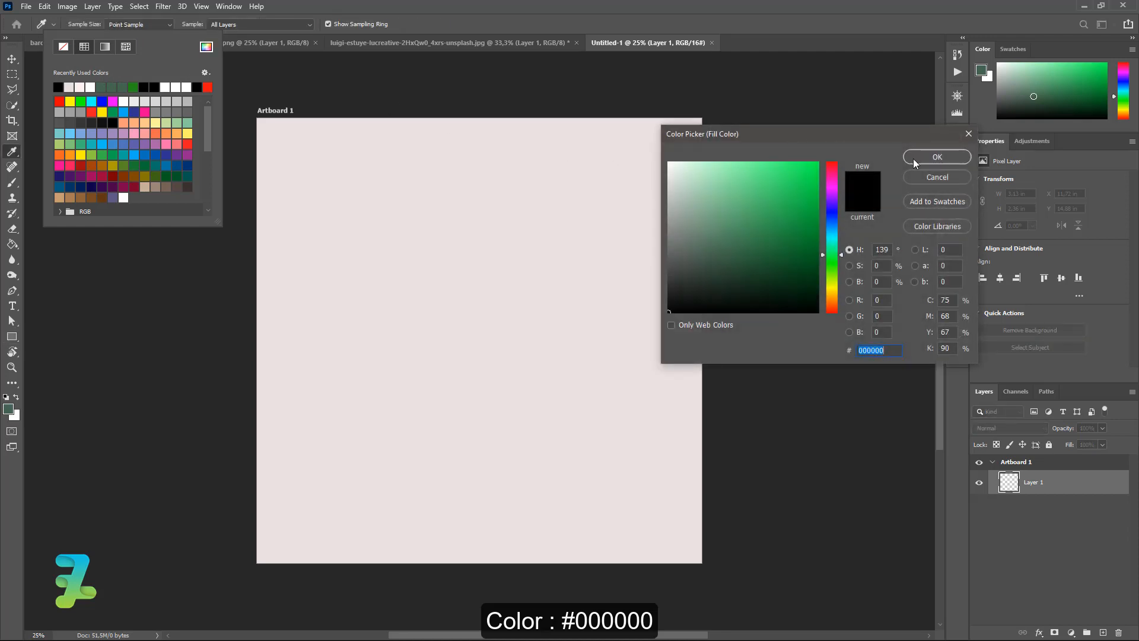
pyautogui.click(937, 158)
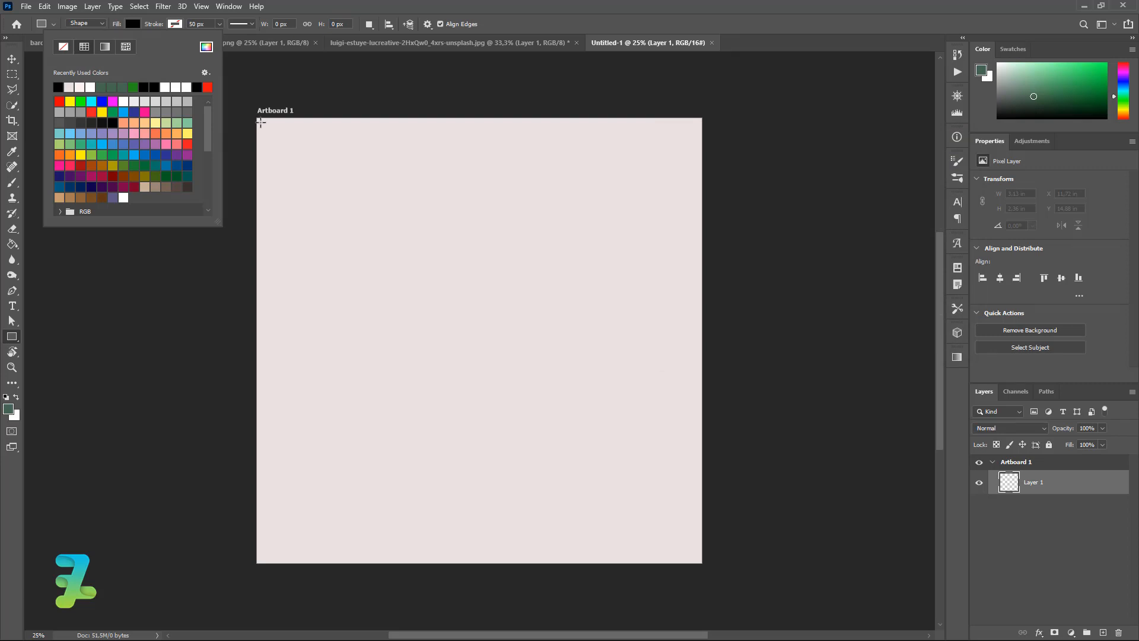
pyautogui.moveTo(264, 125); pyautogui.dragTo(577, 557)
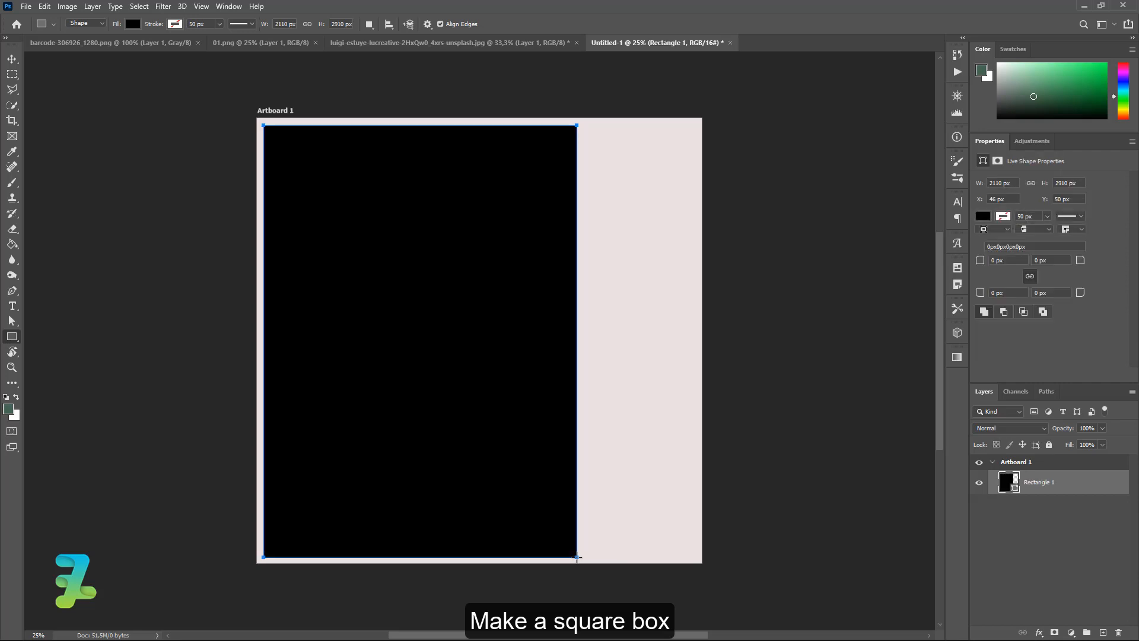
# Centre Rectangle 1 vertically on the artboard and add an empty layer above it.
pyautogui.click(15, 59)
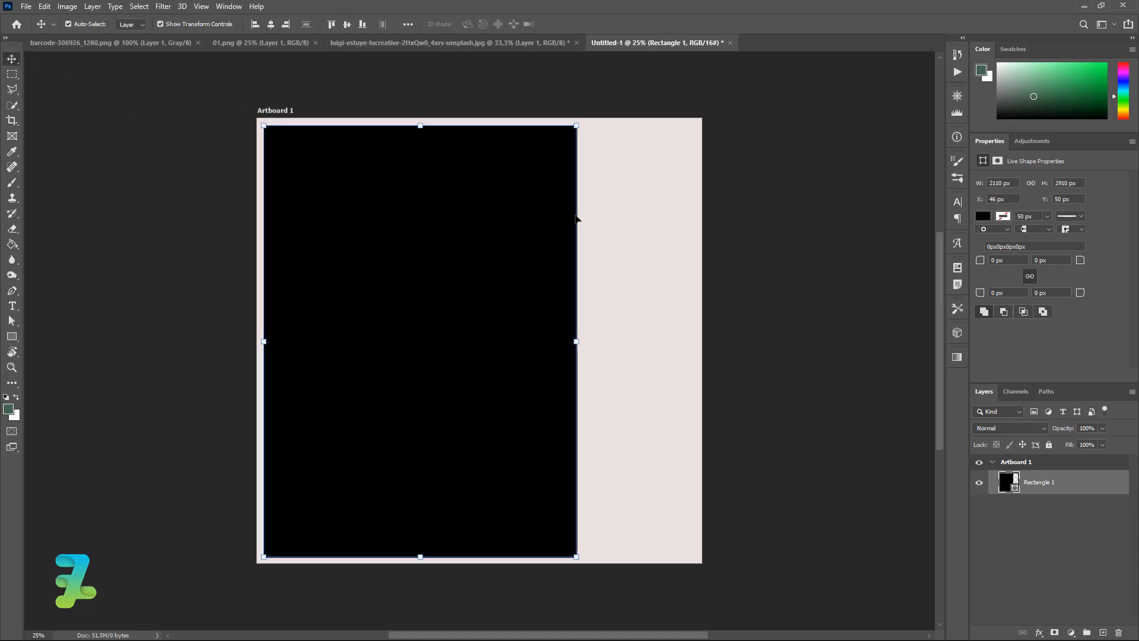
pyautogui.hotkey('ctrl', 'a')
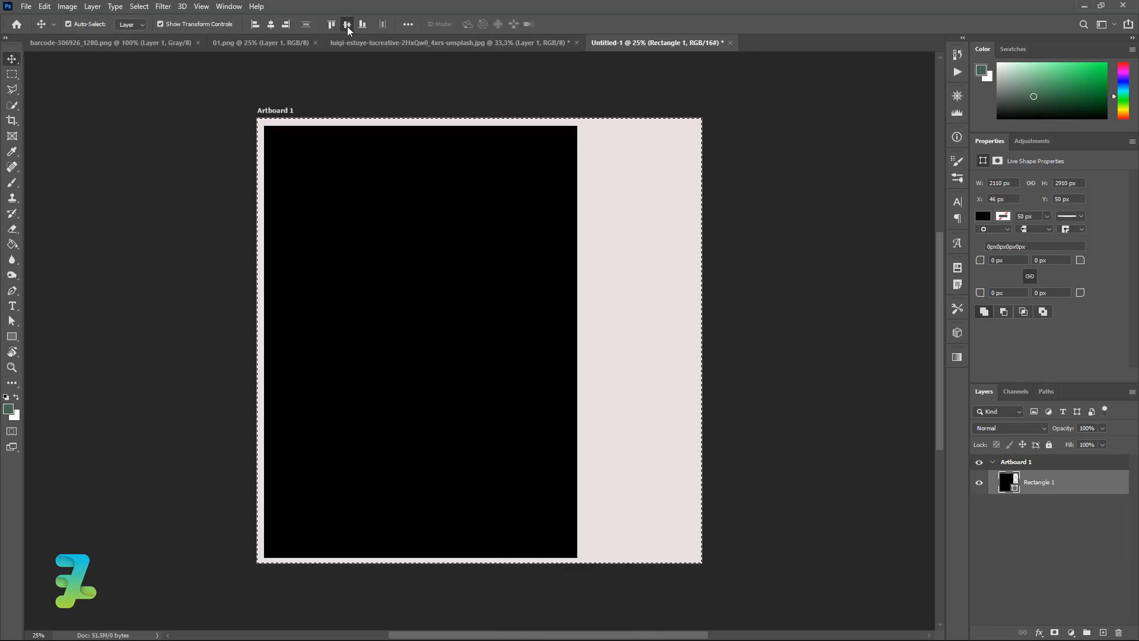
pyautogui.click(347, 25)
pyautogui.hotkey('ctrl', 'd')
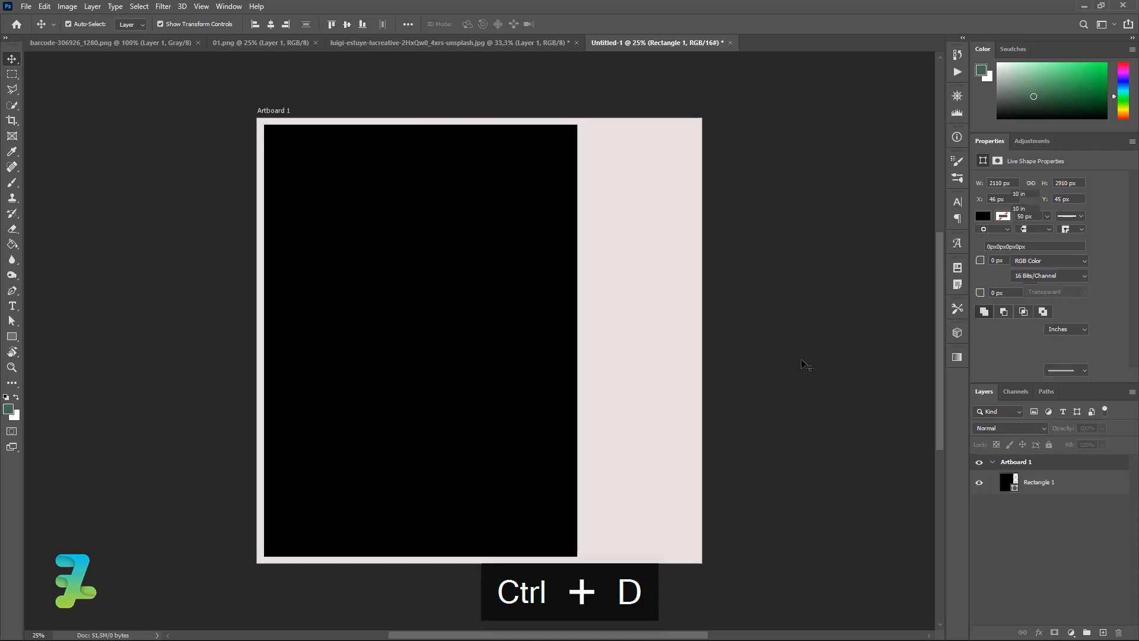
pyautogui.click(801, 360)
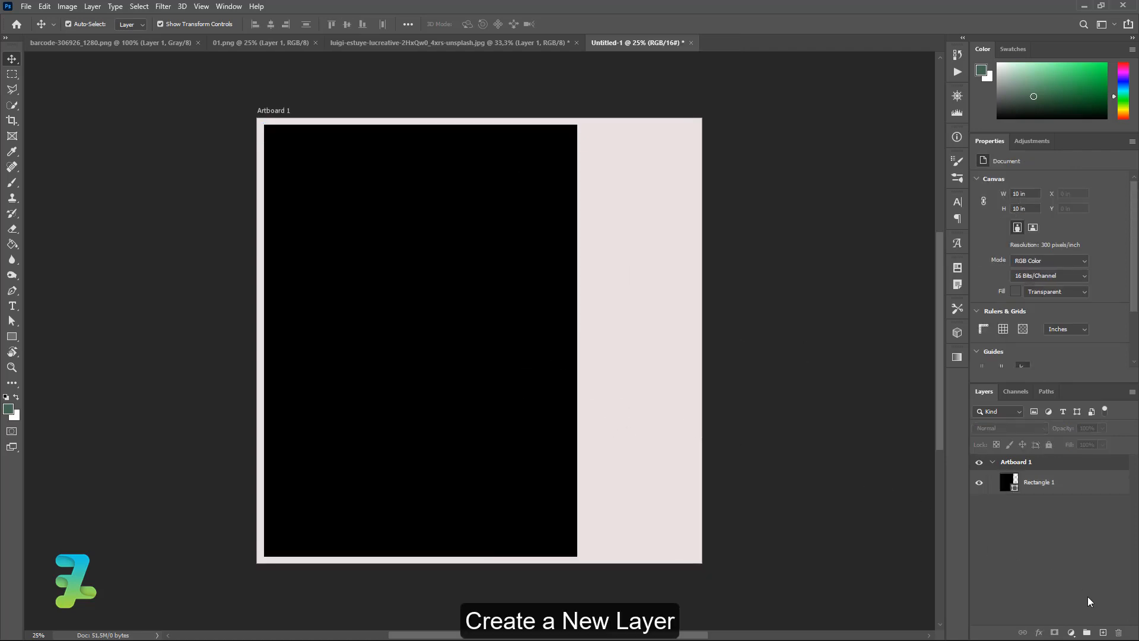
pyautogui.click(1103, 633)
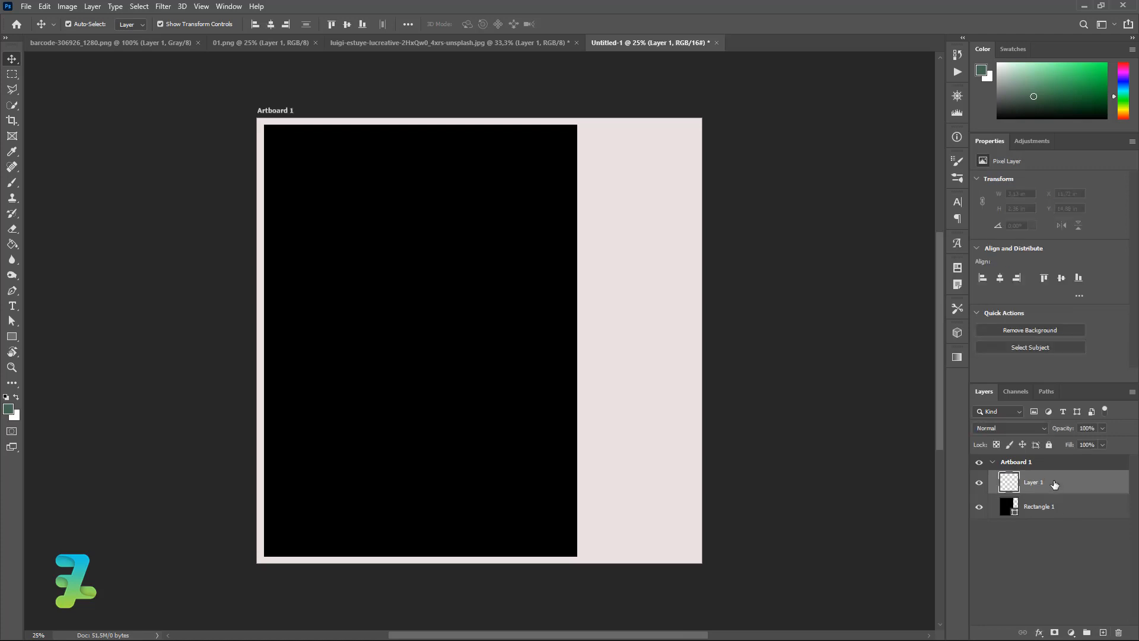
# Change Rectangle 1's fill colour to teal #3ea3af.
pyautogui.doubleClick(1008, 508)
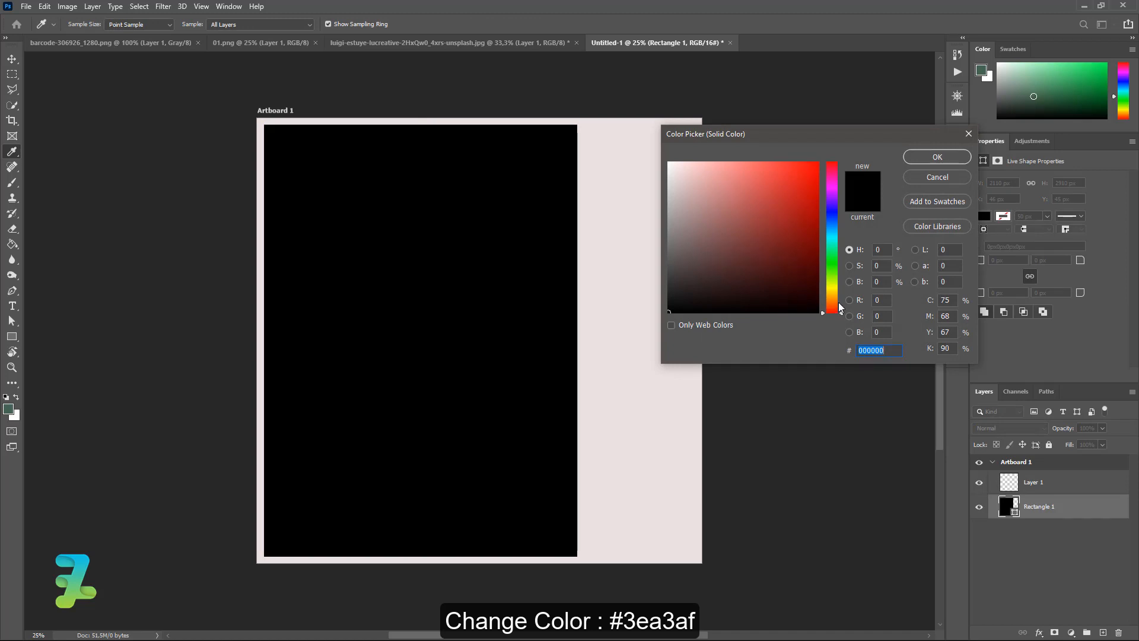
pyautogui.moveTo(842, 310); pyautogui.dragTo(839, 288)
pyautogui.moveTo(817, 164)
pyautogui.mouseDown()
pyautogui.moveTo(770, 262)
pyautogui.moveTo(782, 226)
pyautogui.mouseUp()
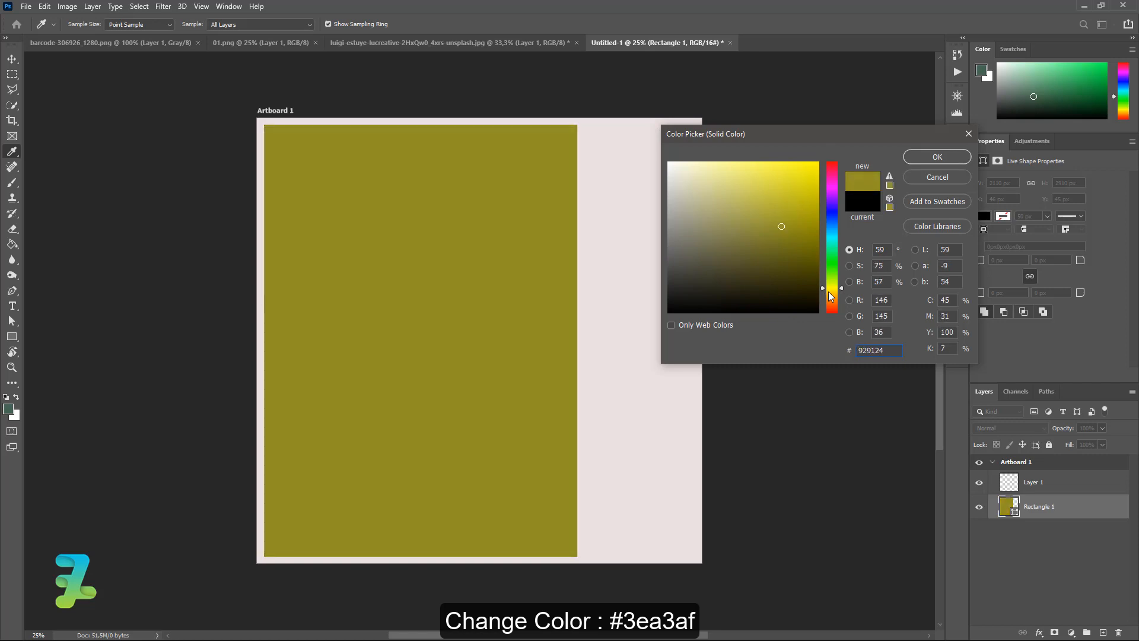
pyautogui.moveTo(833, 288)
pyautogui.mouseDown()
pyautogui.moveTo(834, 301)
pyautogui.moveTo(834, 275)
pyautogui.moveTo(833, 305)
pyautogui.mouseUp()
pyautogui.click(829, 293)
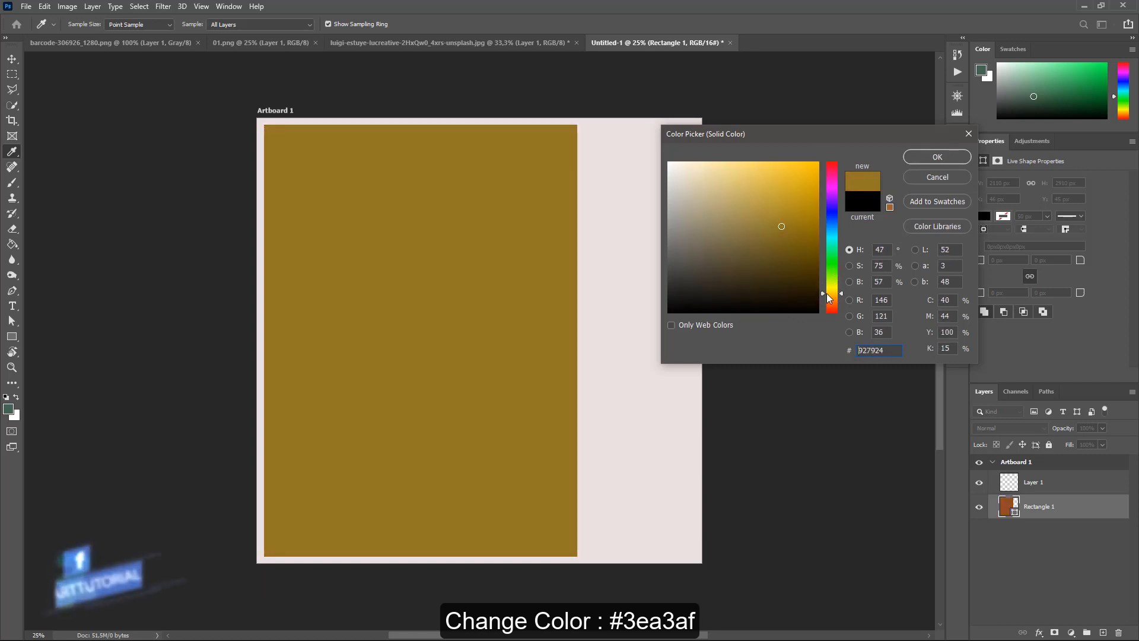
pyautogui.moveTo(741, 175)
pyautogui.mouseDown()
pyautogui.moveTo(756, 206)
pyautogui.moveTo(783, 206)
pyautogui.moveTo(770, 218)
pyautogui.moveTo(765, 208)
pyautogui.mouseUp()
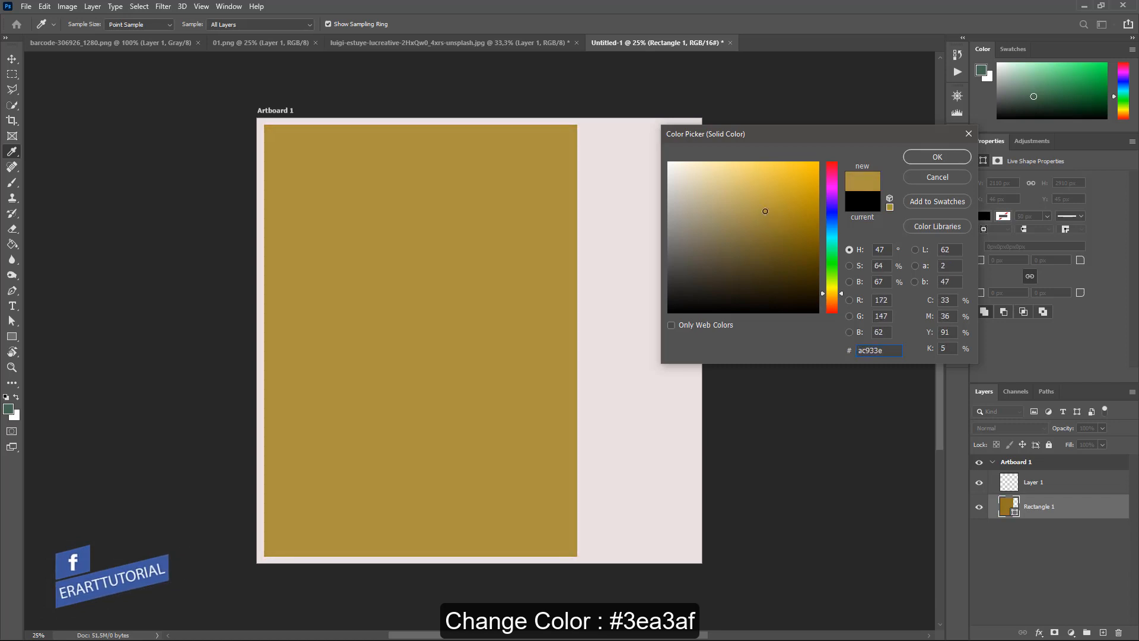
pyautogui.moveTo(833, 229); pyautogui.dragTo(837, 240)
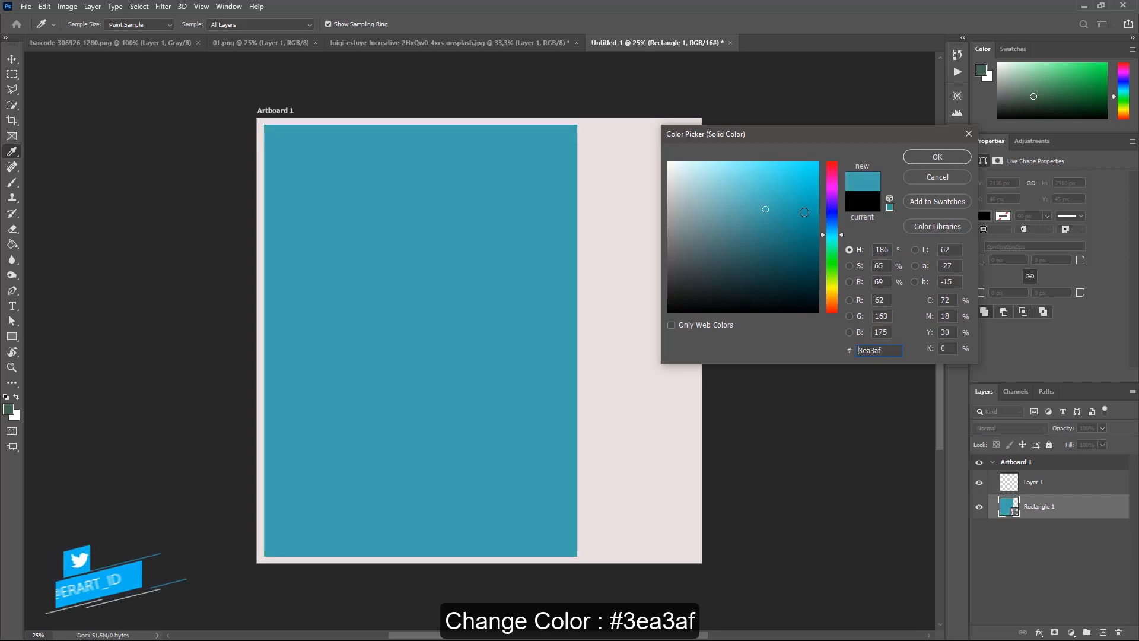
pyautogui.click(937, 157)
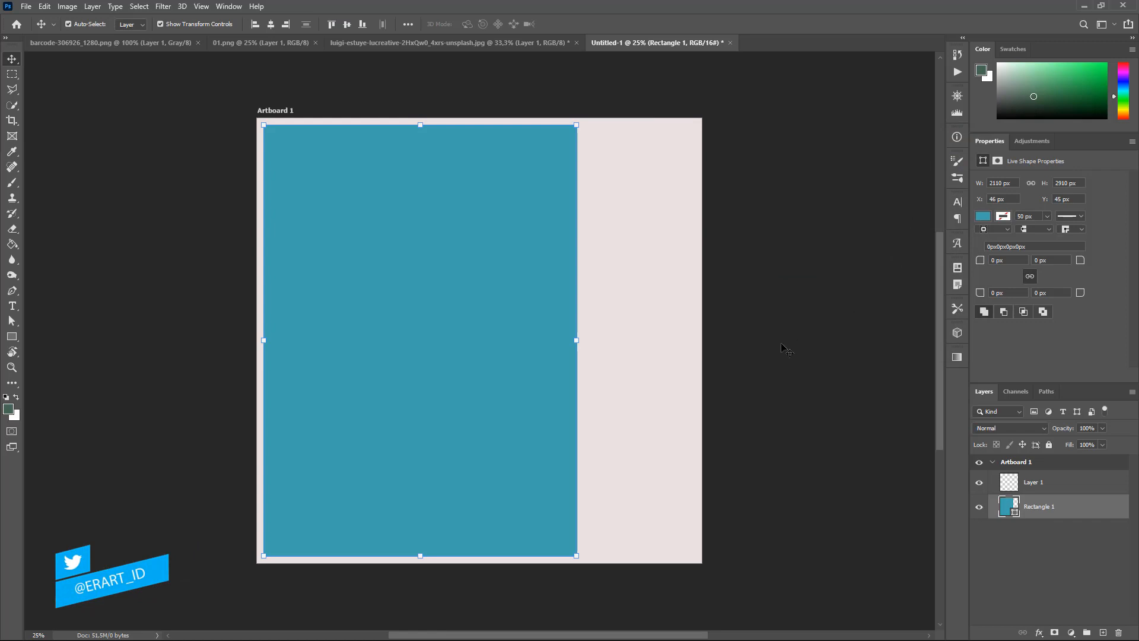
# Select Layer 1 and set the foreground colour to cyan #00eaff.
pyautogui.click(1061, 490)
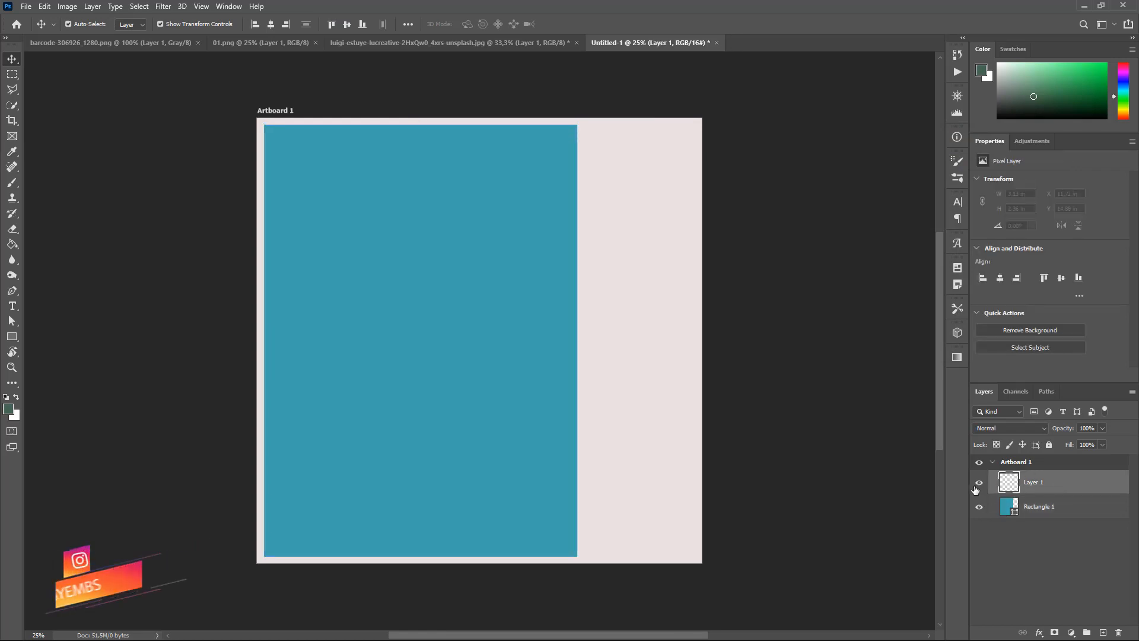
pyautogui.click(8, 408)
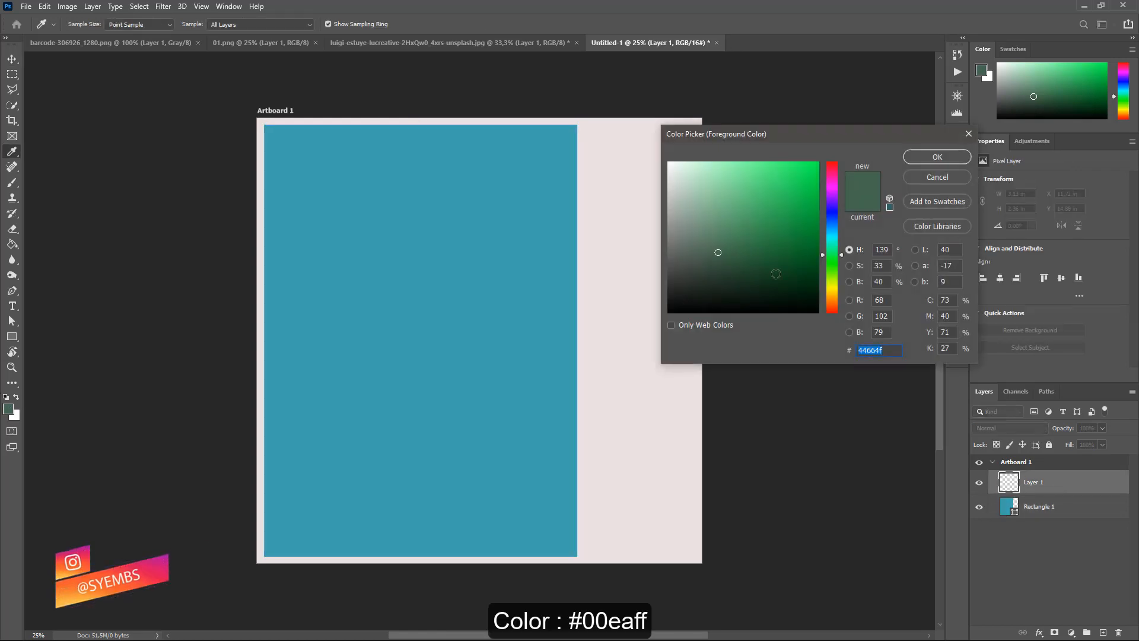
pyautogui.write('00eaff')
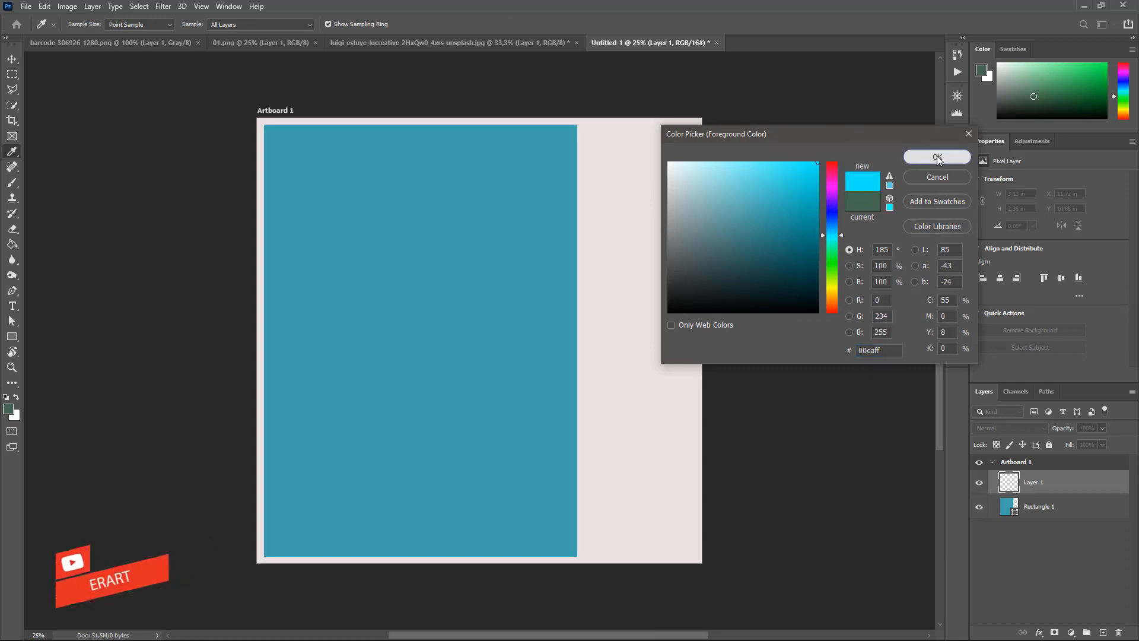
pyautogui.click(918, 159)
# Paint a large 0%-hardness cyan glow low on the rectangle and clip it to Rectangle 1.
pyautogui.click(11, 184)
pyautogui.click(86, 25)
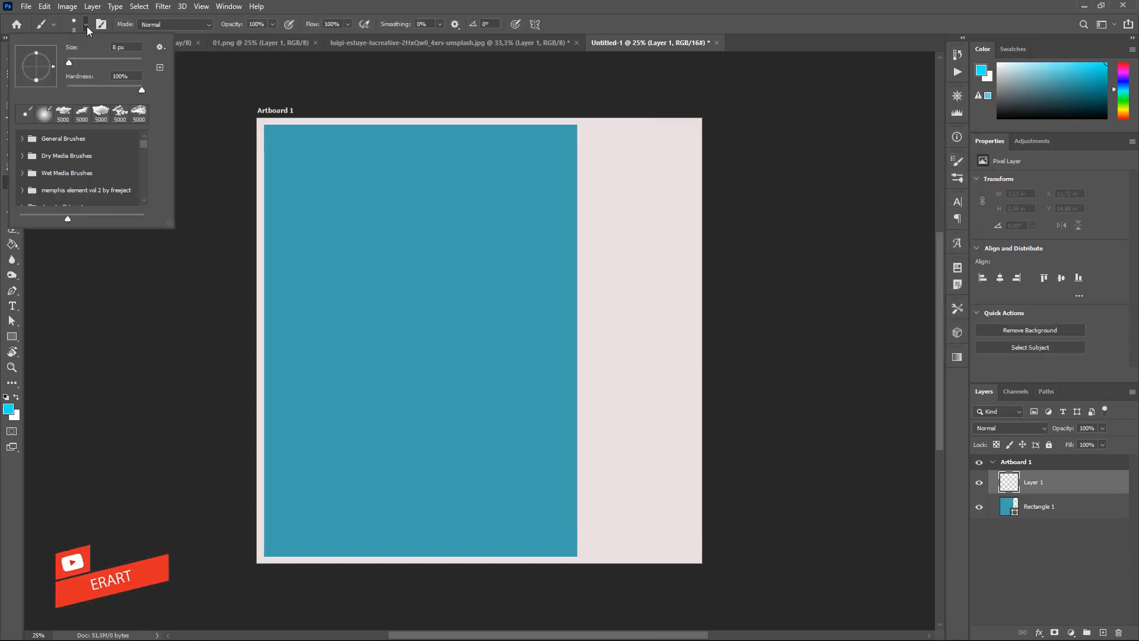
pyautogui.moveTo(138, 90)
pyautogui.mouseDown()
pyautogui.moveTo(37, 66)
pyautogui.moveTo(122, 69)
pyautogui.mouseUp()
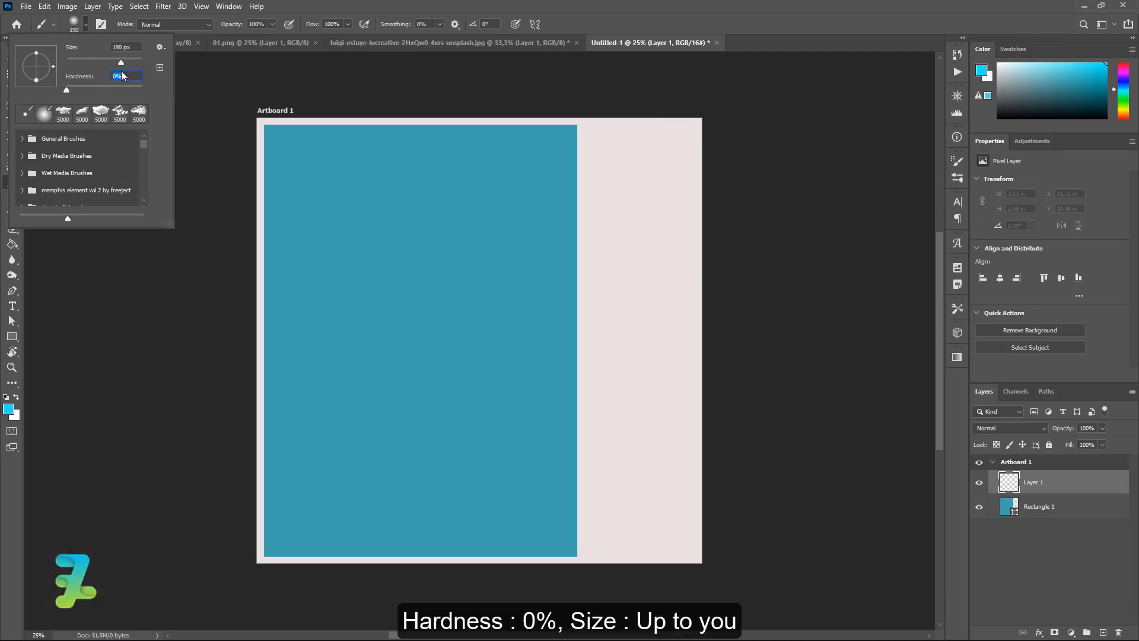
pyautogui.click(86, 25)
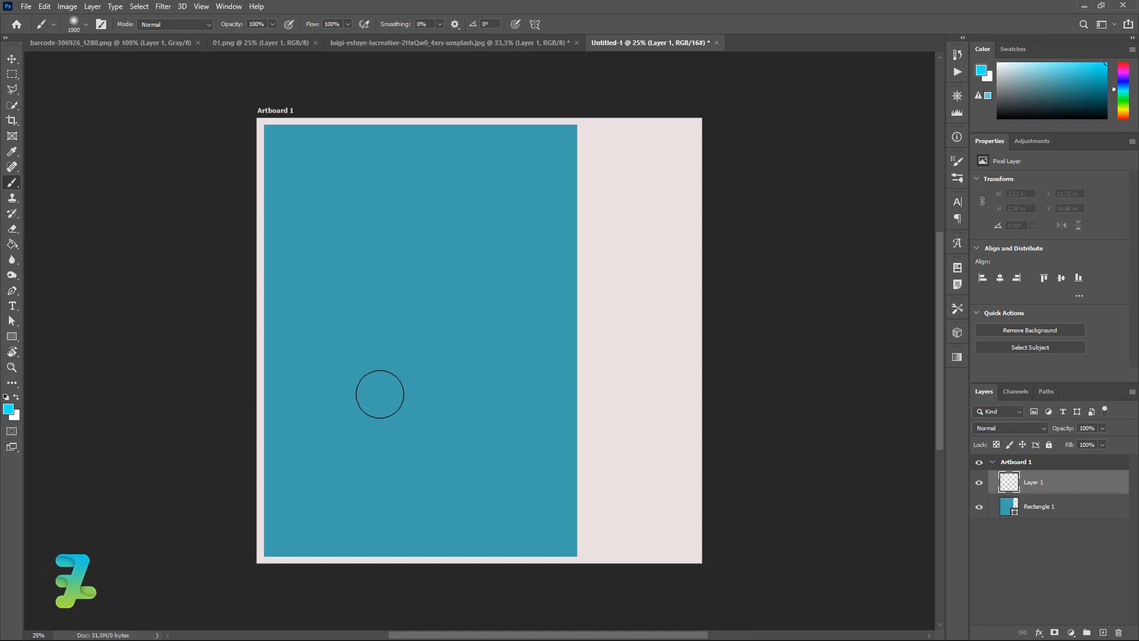
pyautogui.press(']')
pyautogui.press(']')
pyautogui.press(']')
pyautogui.press(']')
pyautogui.press(']')
pyautogui.press(']')
pyautogui.press(']')
pyautogui.press(']')
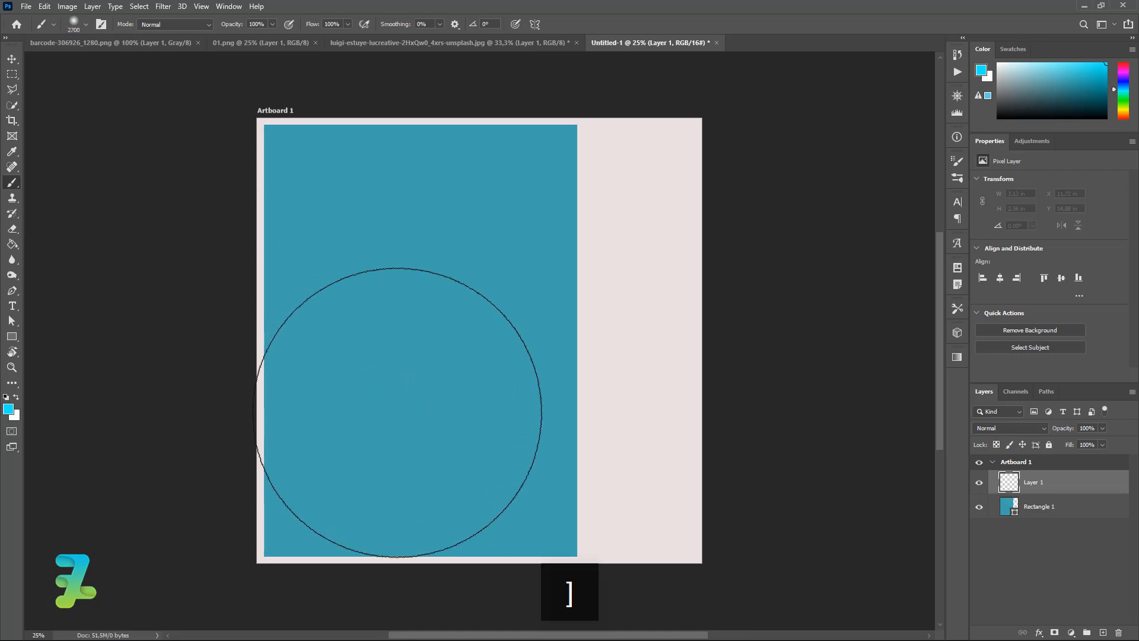
pyautogui.press(']')
pyautogui.press(']')
pyautogui.press(']')
pyautogui.press(']')
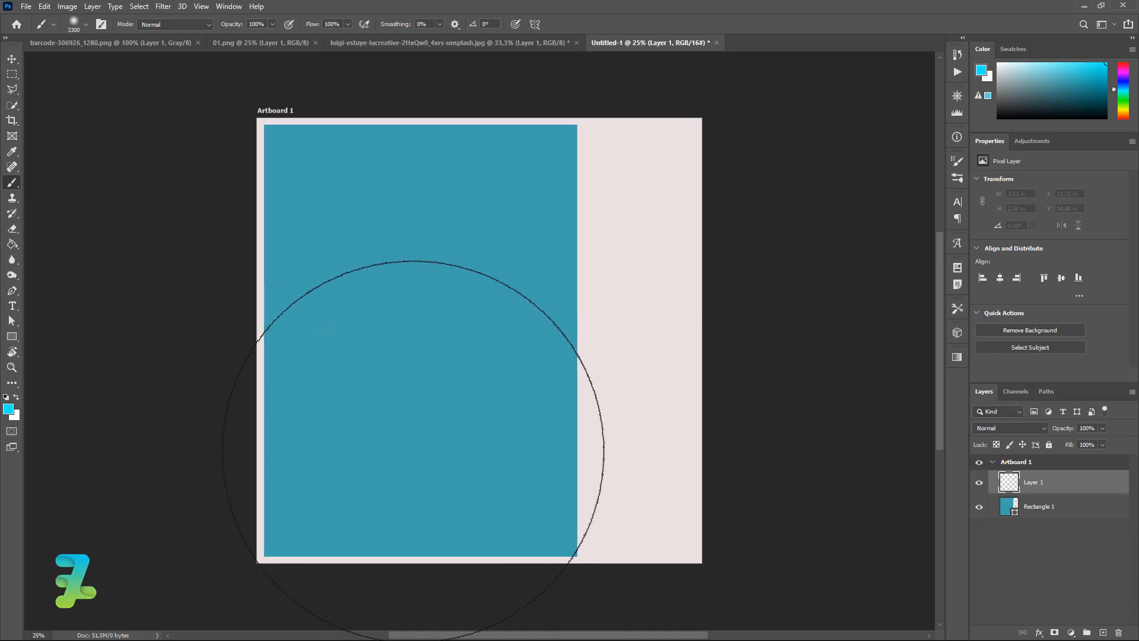
pyautogui.click(417, 453)
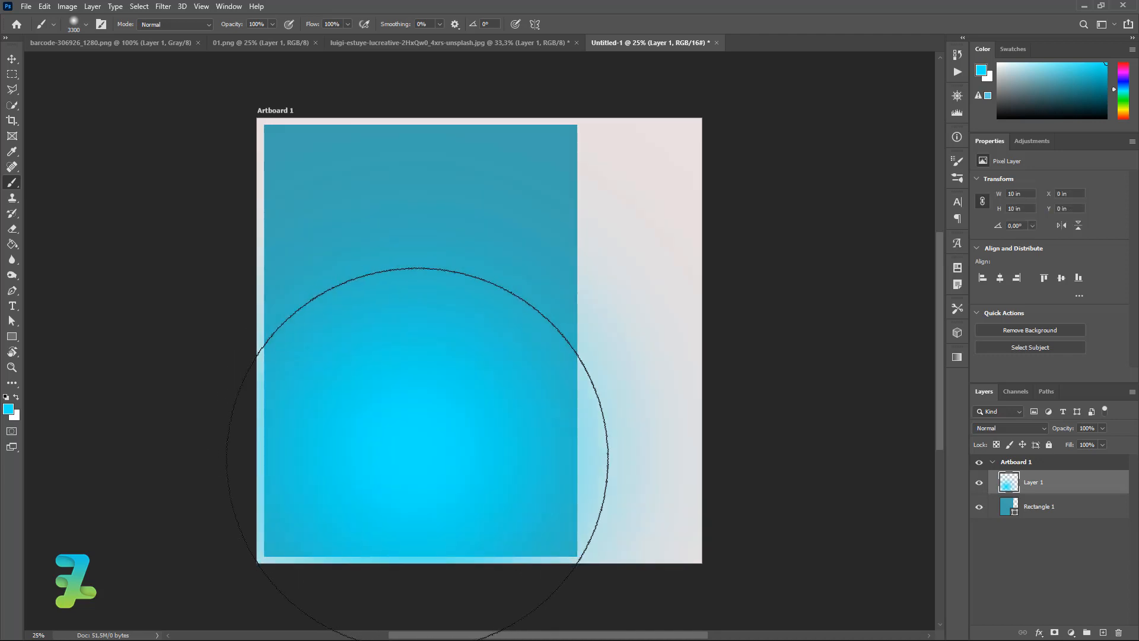
pyautogui.rightClick(1080, 485)
pyautogui.click(1011, 366)
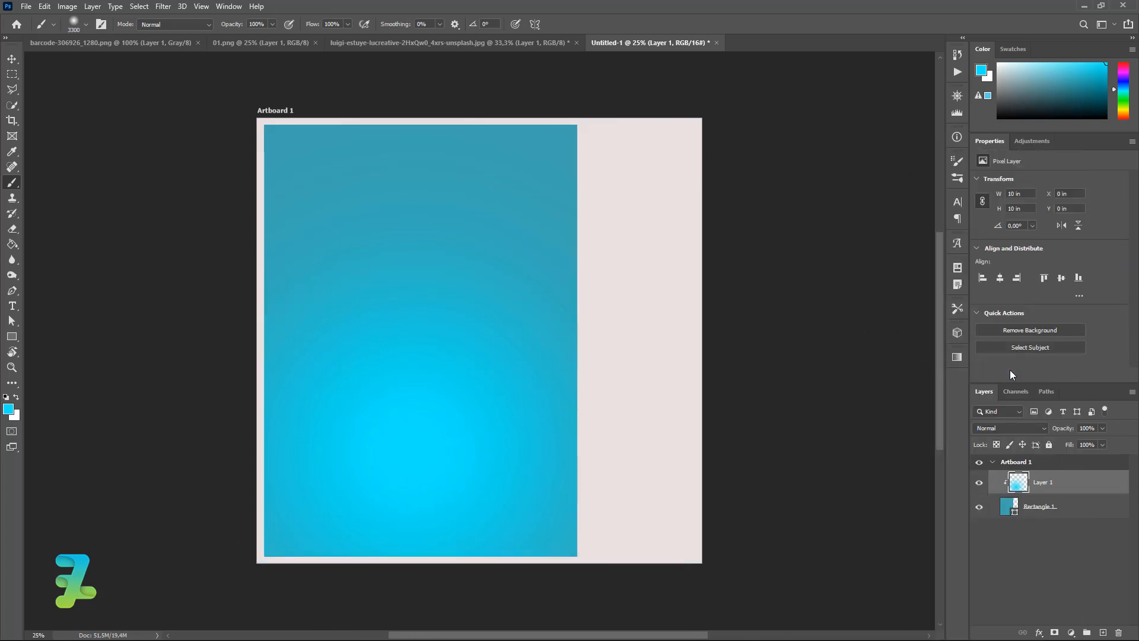
# Change Rectangle 1's fill to dark teal #154e55.
pyautogui.doubleClick(1009, 504)
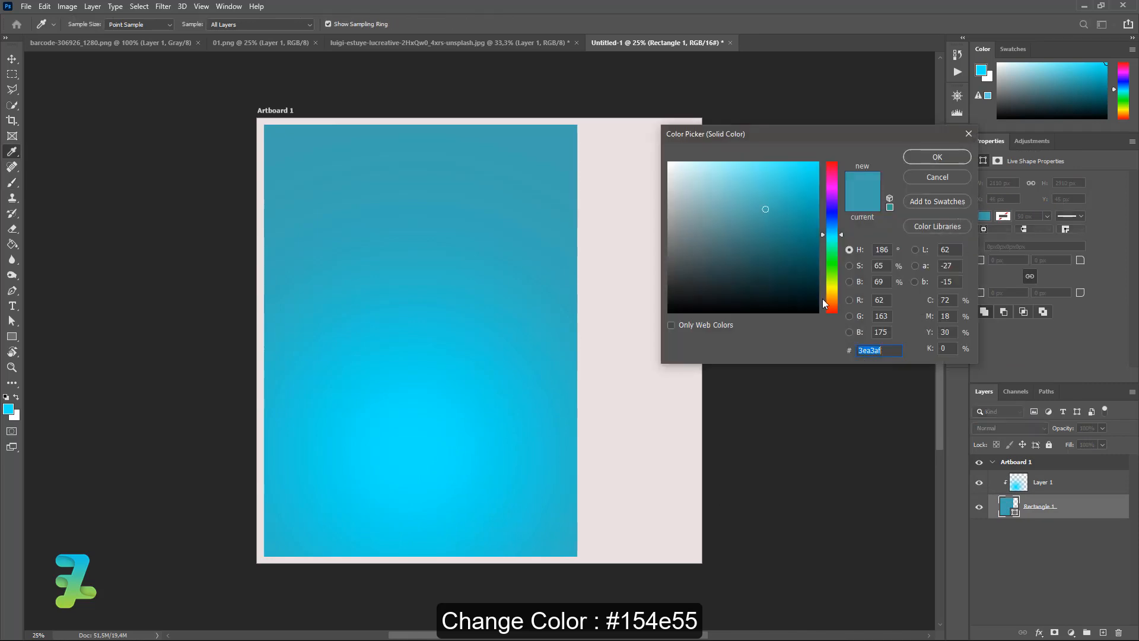
pyautogui.click(775, 267)
pyautogui.write('154e55')
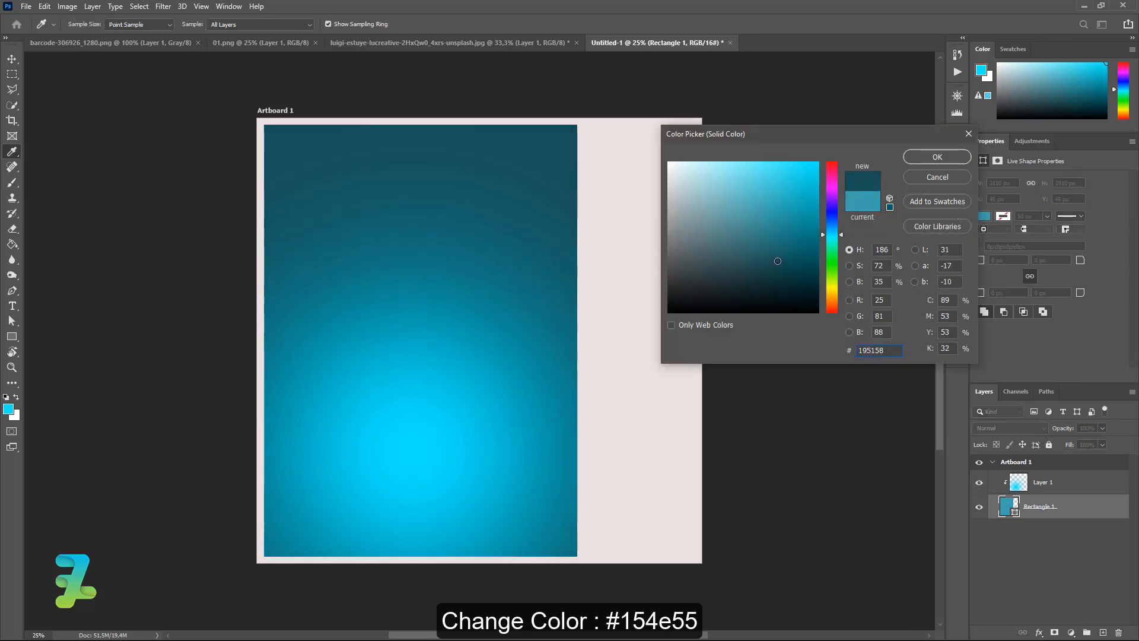
pyautogui.click(913, 162)
# Move Layer 1's cyan glow further down the rectangle.
pyautogui.click(1018, 483)
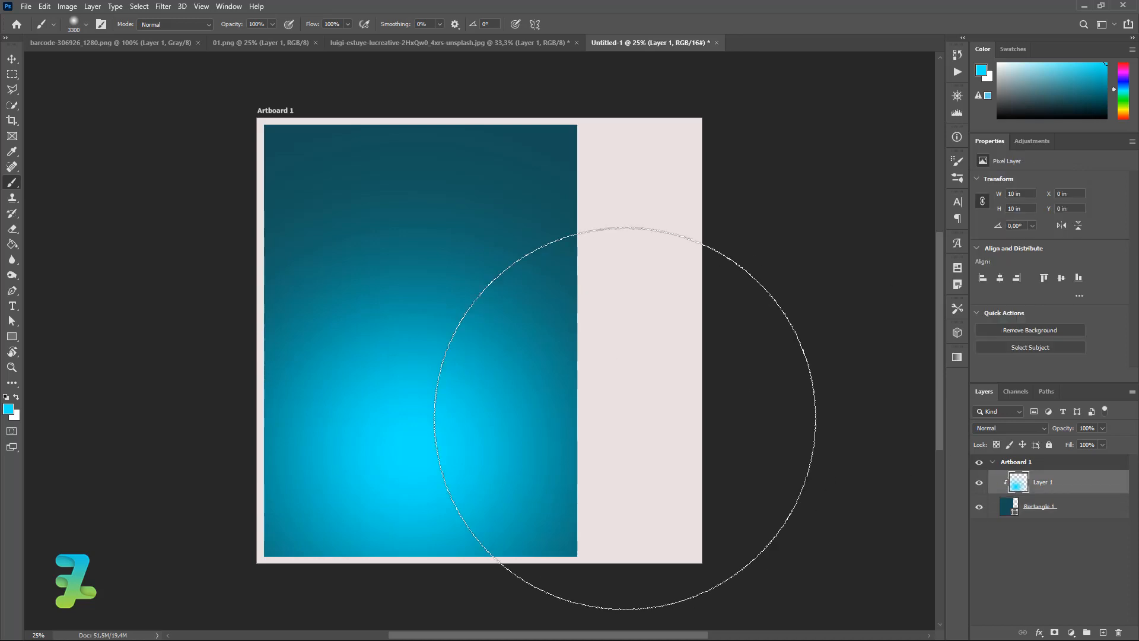
pyautogui.click(10, 60)
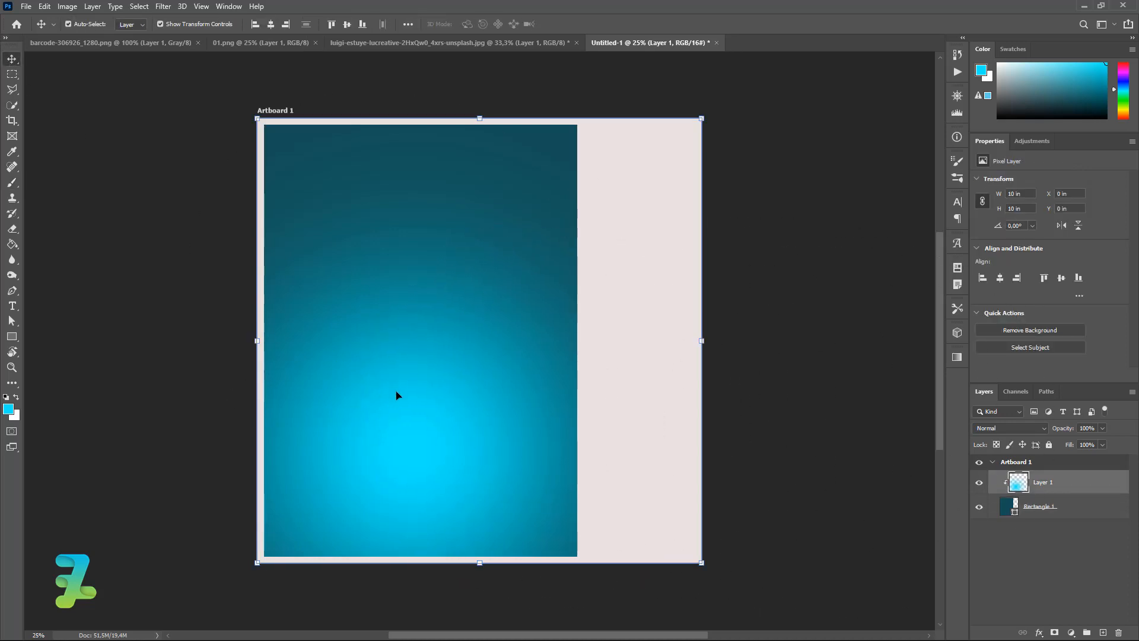
pyautogui.moveTo(409, 395); pyautogui.dragTo(413, 445)
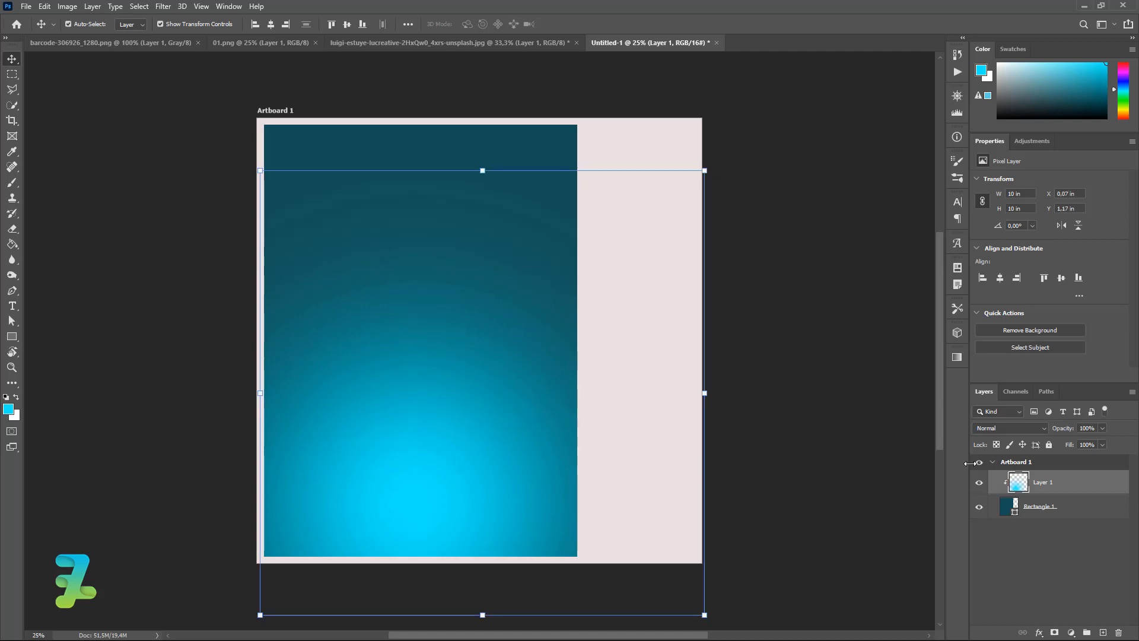
# Add a new layer clipped to the rectangle and set the foreground to orange #ff3c00.
pyautogui.click(1103, 633)
pyautogui.rightClick(1070, 485)
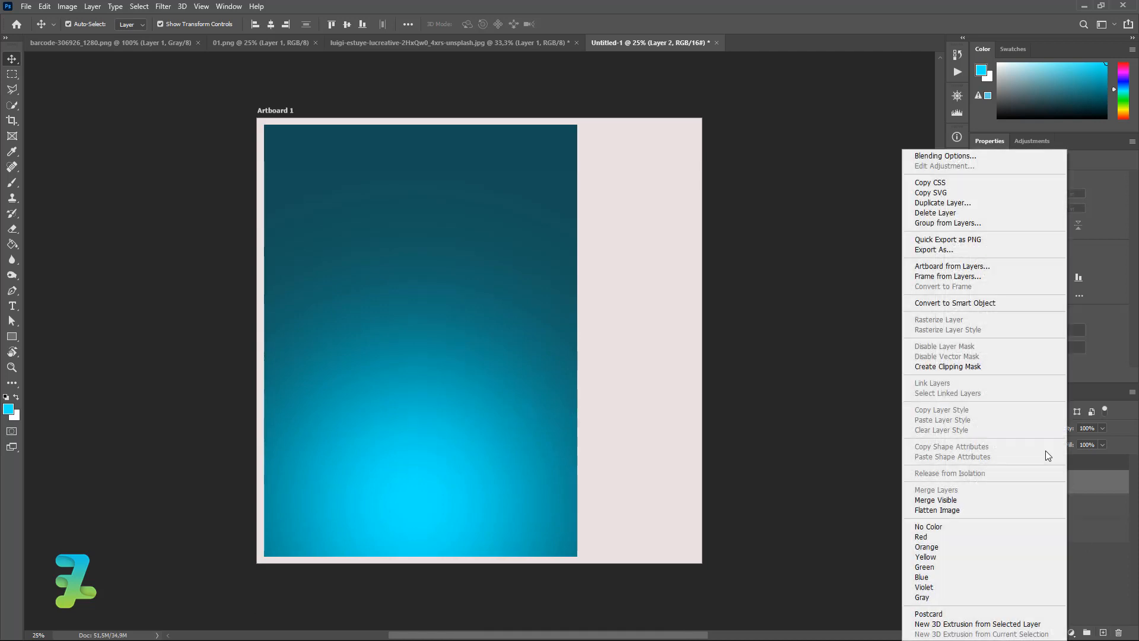
pyautogui.click(980, 367)
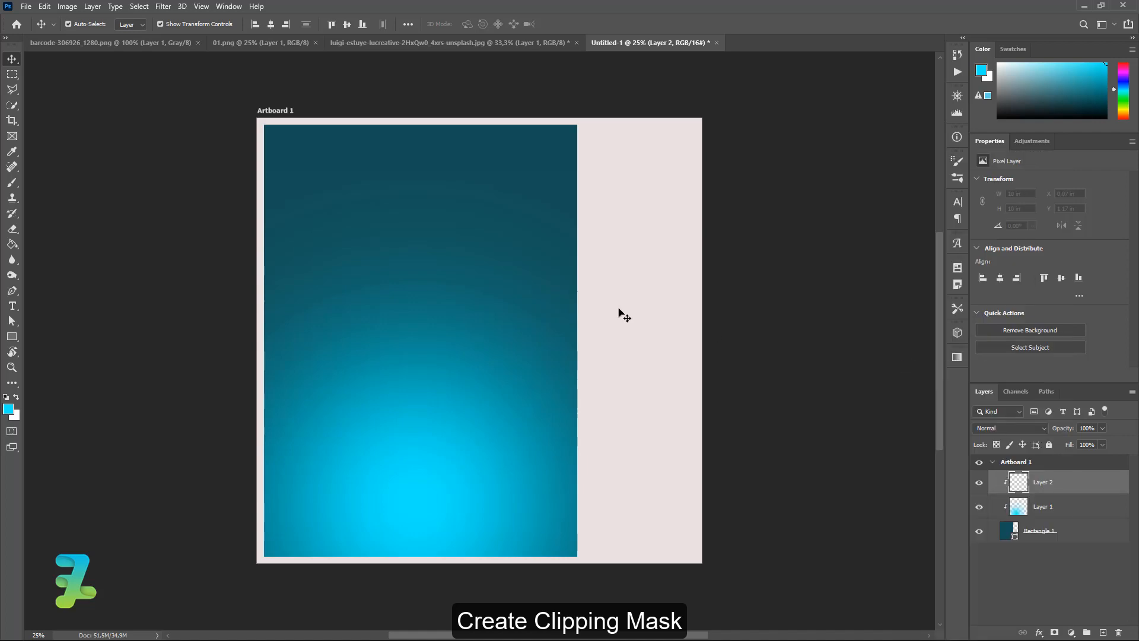
pyautogui.click(12, 184)
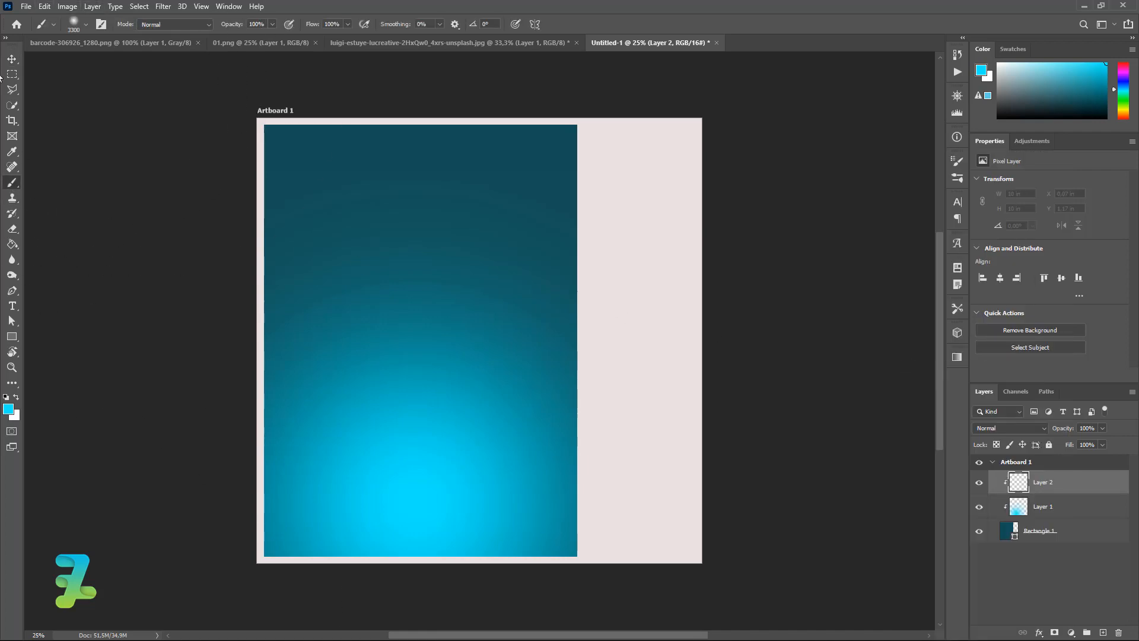
pyautogui.click(9, 410)
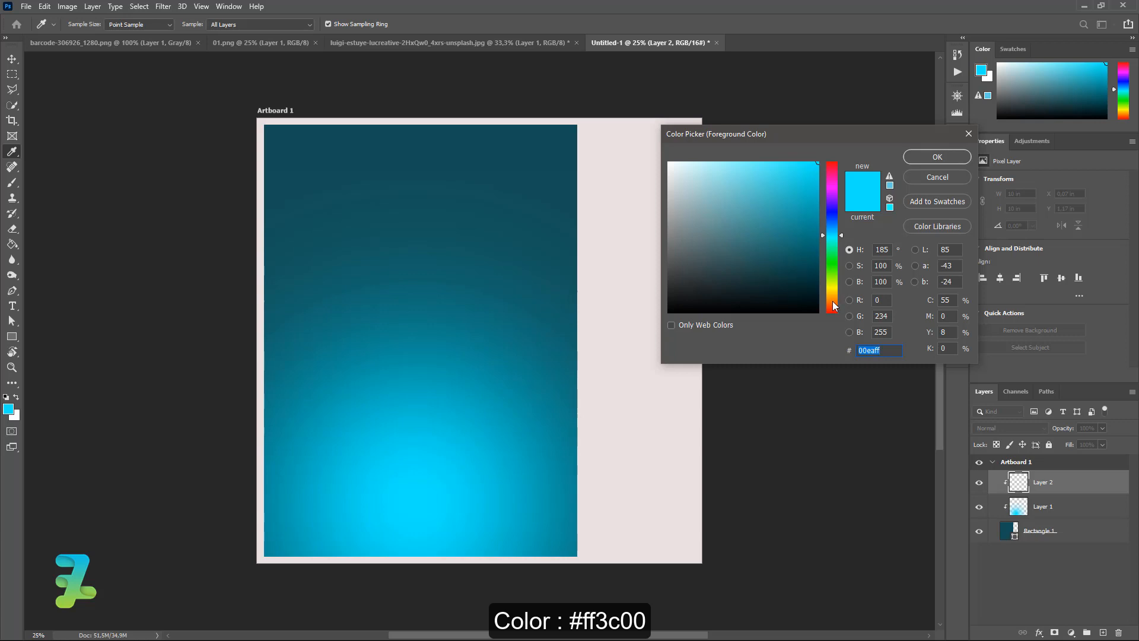
pyautogui.moveTo(833, 301); pyautogui.dragTo(836, 307)
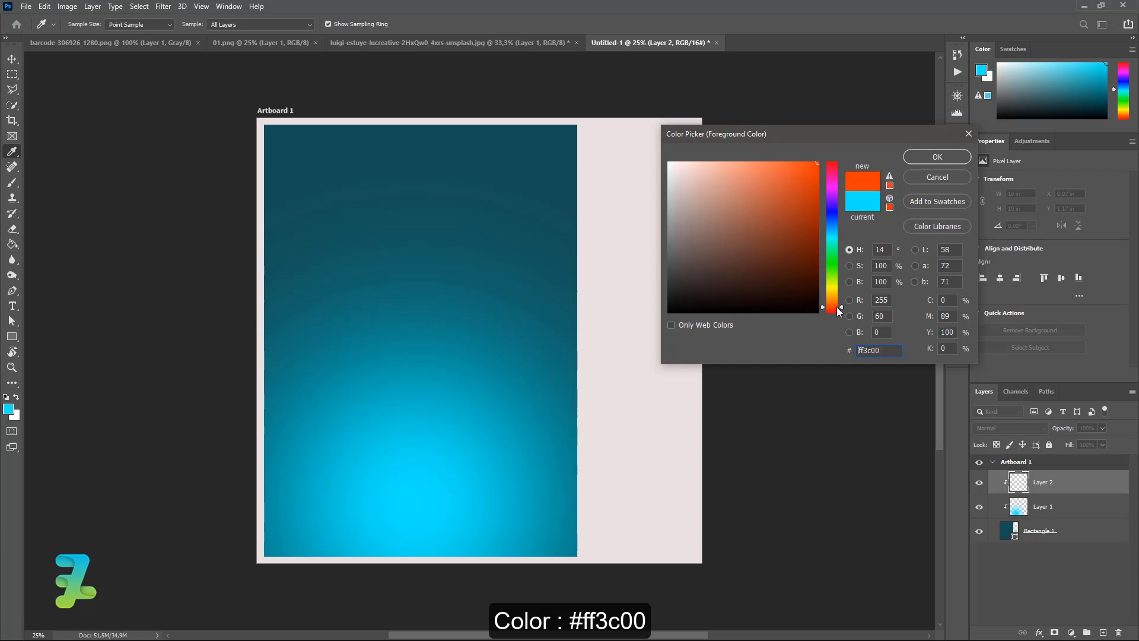
pyautogui.click(936, 157)
# Brush a soft orange glow along the rectangle's bottom and add another empty layer.
pyautogui.press('b')
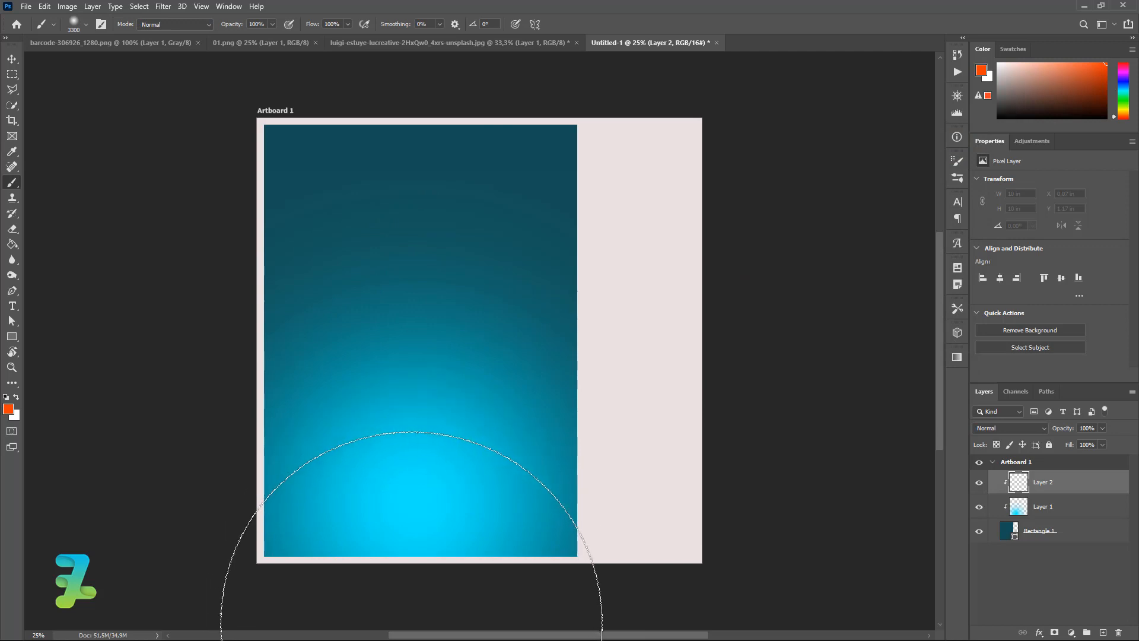
pyautogui.moveTo(411, 622)
pyautogui.mouseDown()
pyautogui.moveTo(391, 560)
pyautogui.moveTo(391, 582)
pyautogui.moveTo(374, 554)
pyautogui.mouseUp()
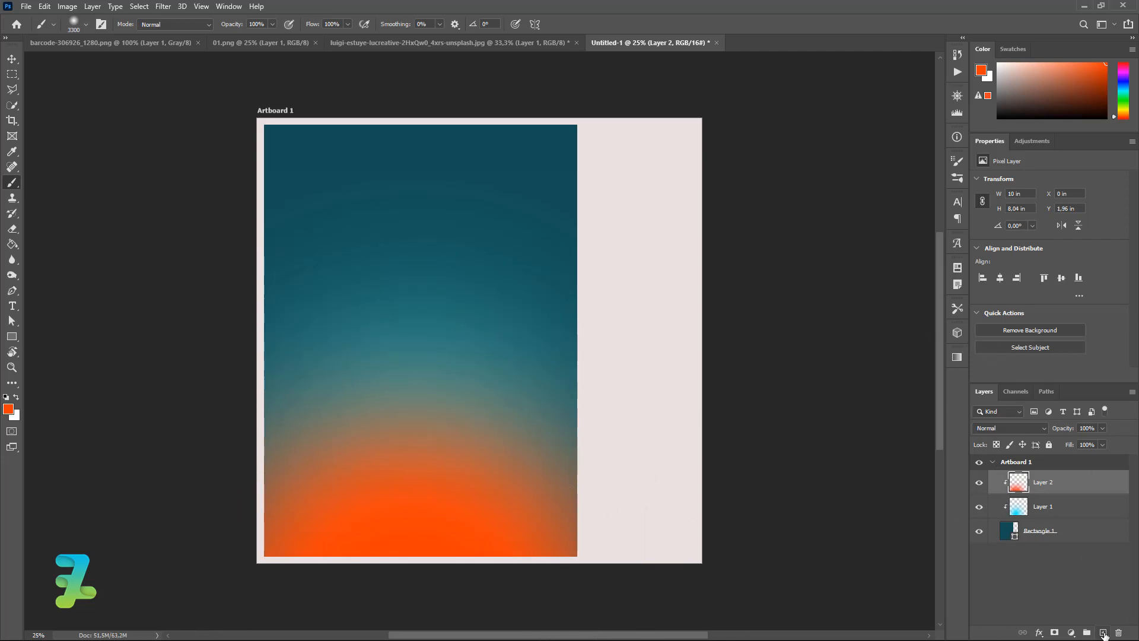
pyautogui.click(1104, 633)
pyautogui.rightClick(1077, 483)
# Clip Layer 3 to the rectangle and set the foreground to bright yellow.
pyautogui.click(979, 367)
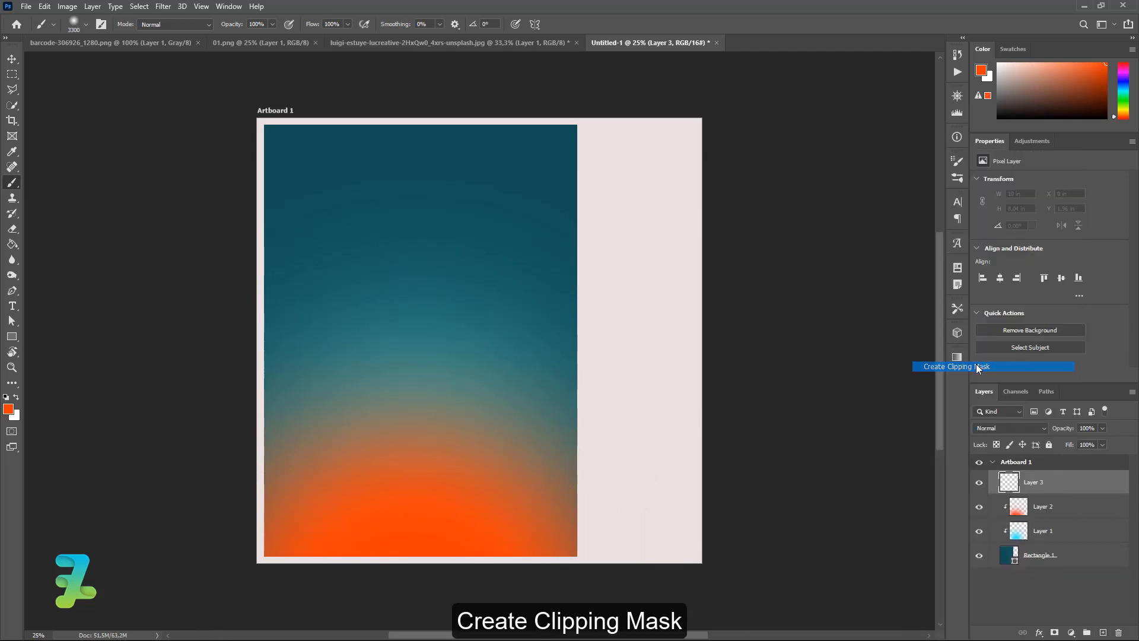
pyautogui.click(10, 410)
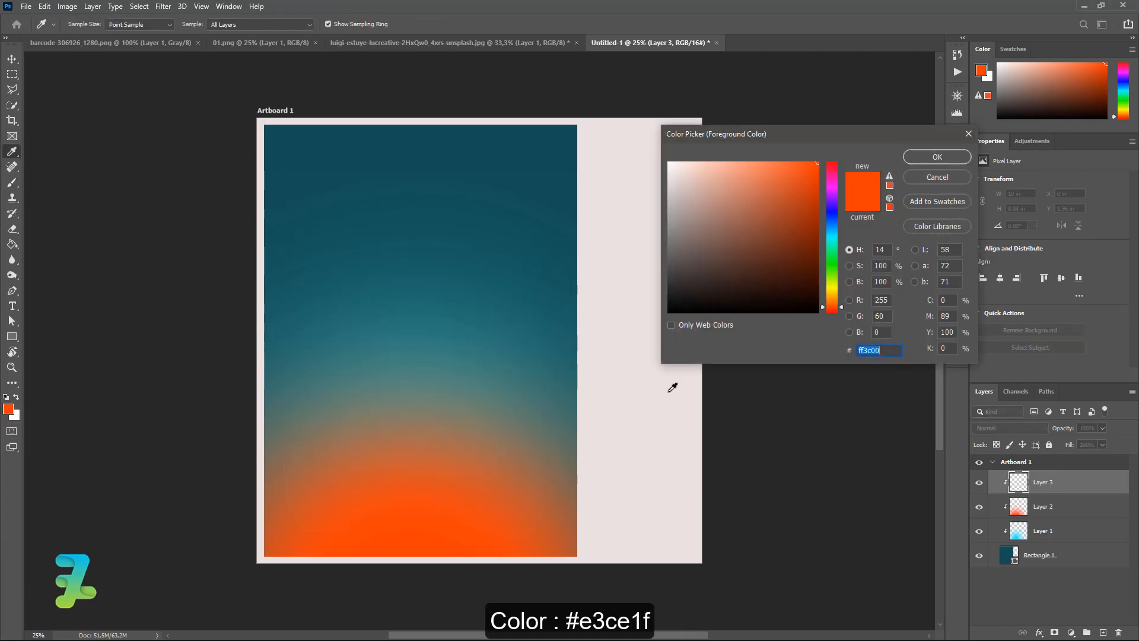
pyautogui.moveTo(830, 303); pyautogui.dragTo(834, 290)
pyautogui.click(782, 185)
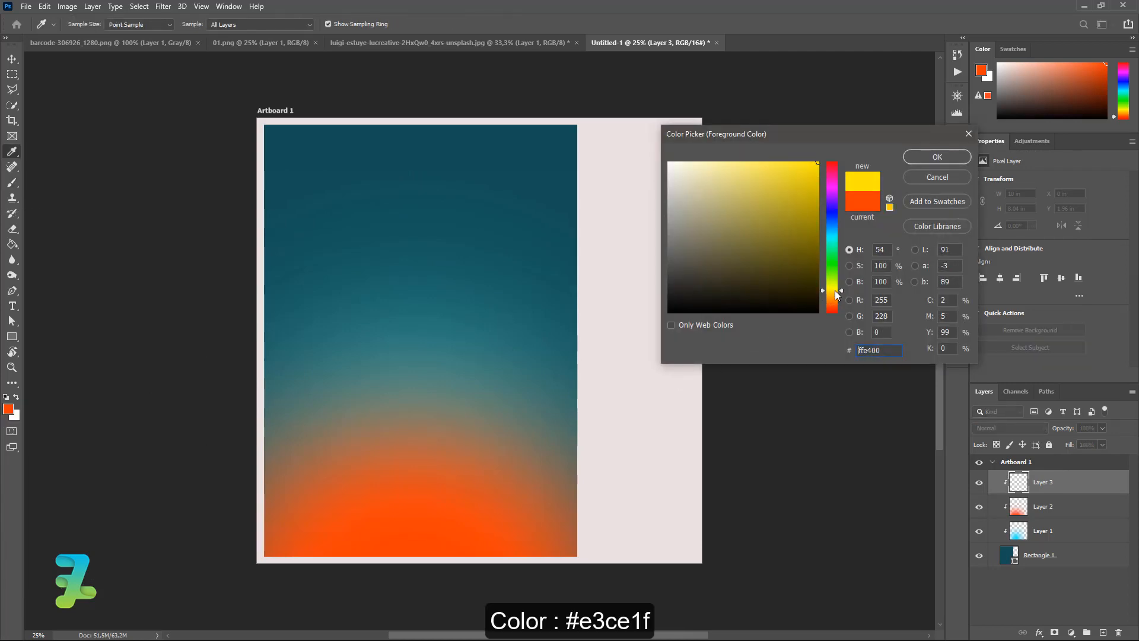
pyautogui.moveTo(783, 185)
pyautogui.mouseDown()
pyautogui.moveTo(787, 169)
pyautogui.moveTo(799, 179)
pyautogui.mouseUp()
pyautogui.press('Return')
pyautogui.press('b')
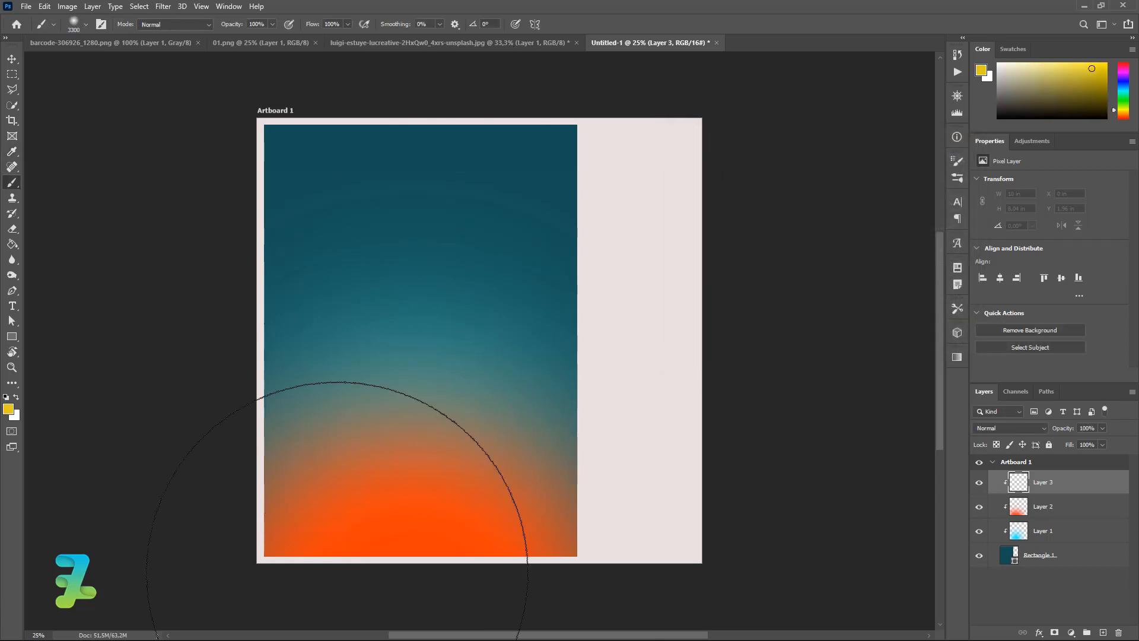
# Brush soft yellow over the orange glow at the bottom, undoing the last stroke.
pyautogui.hotkey('ctrl', '-')
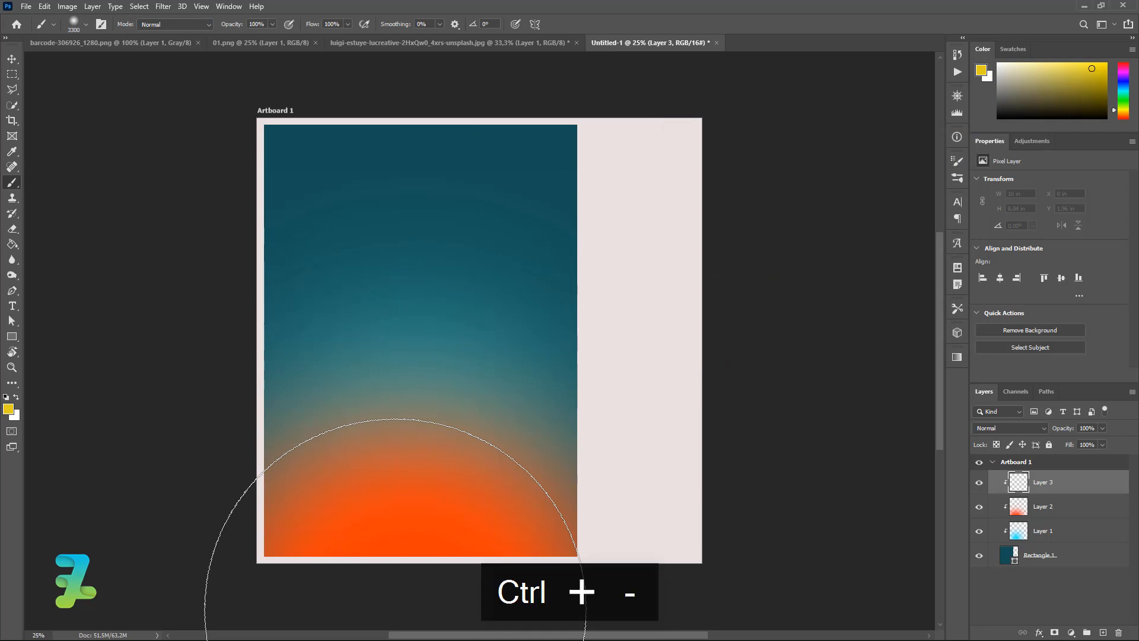
pyautogui.press('[')
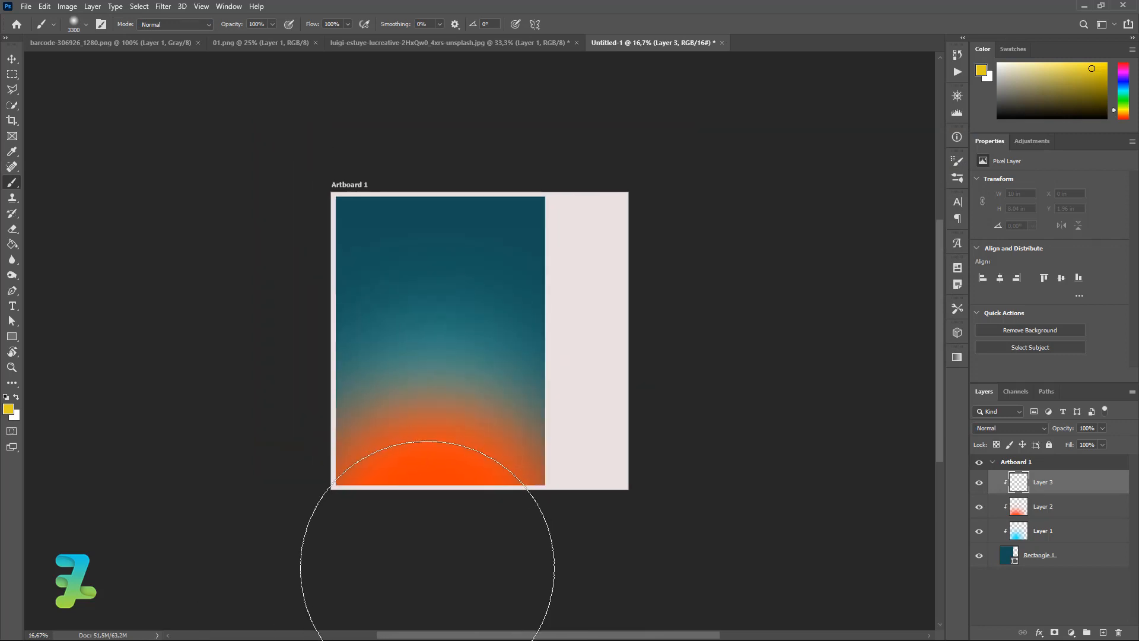
pyautogui.click(427, 568)
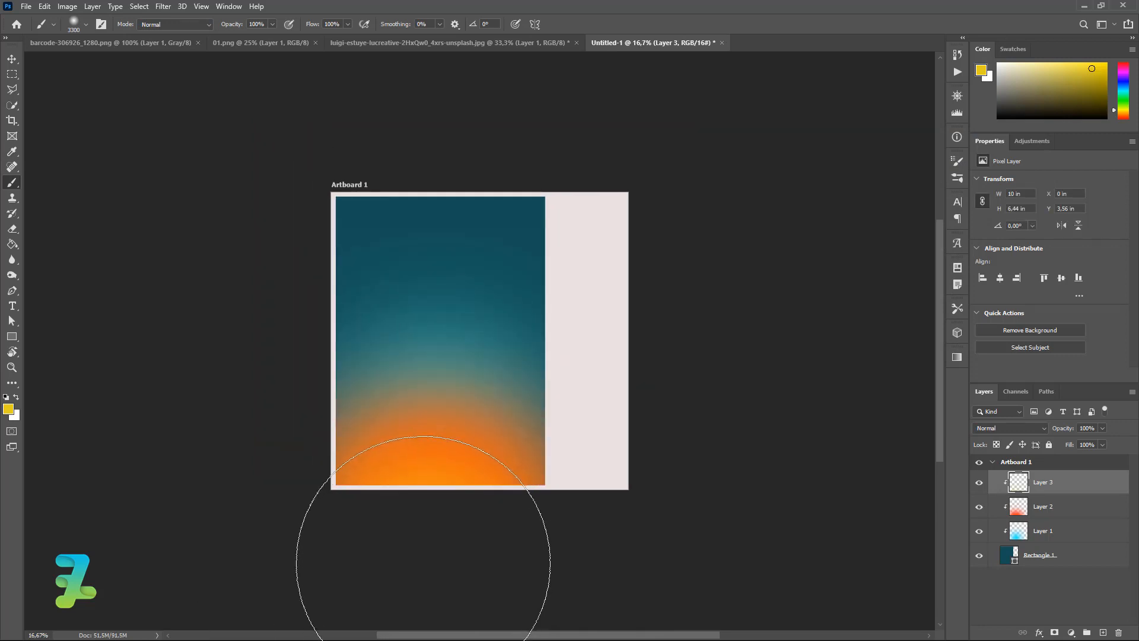
pyautogui.hotkey('ctrl', 'z')
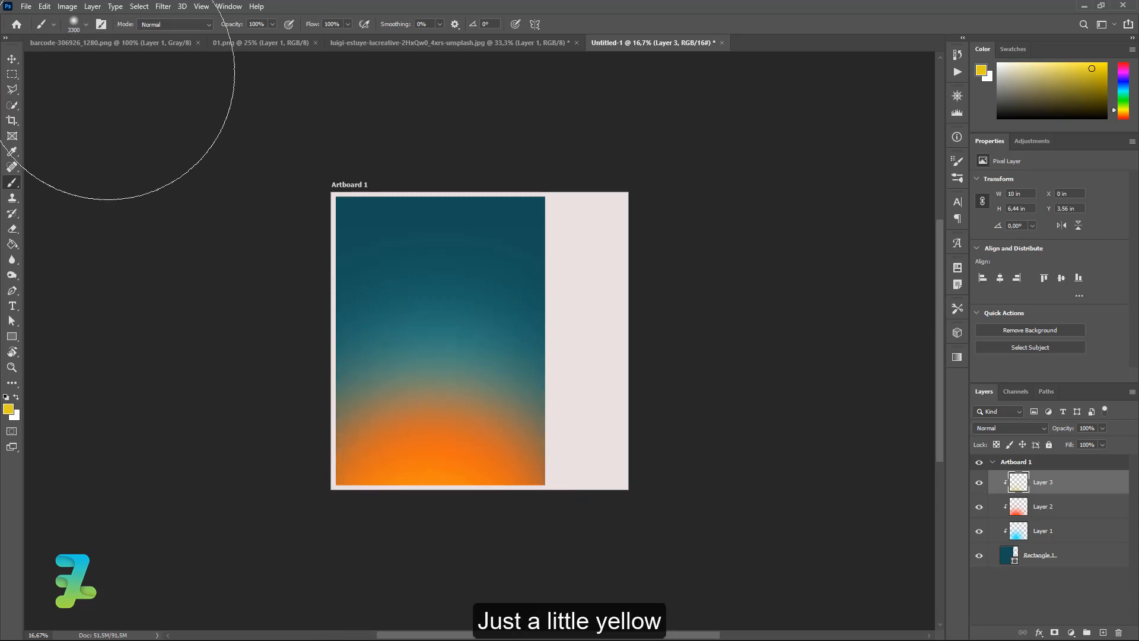
pyautogui.click(18, 396)
# Add clipped Layer 4 and brush a soft white haze across the rectangle's top.
pyautogui.click(8, 409)
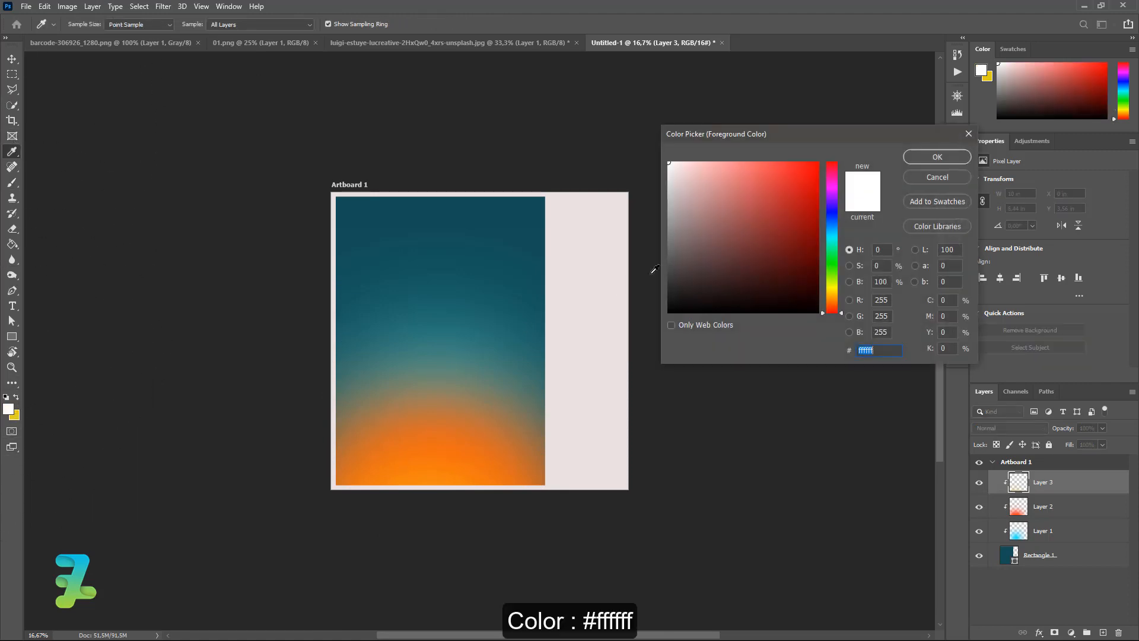
pyautogui.click(955, 157)
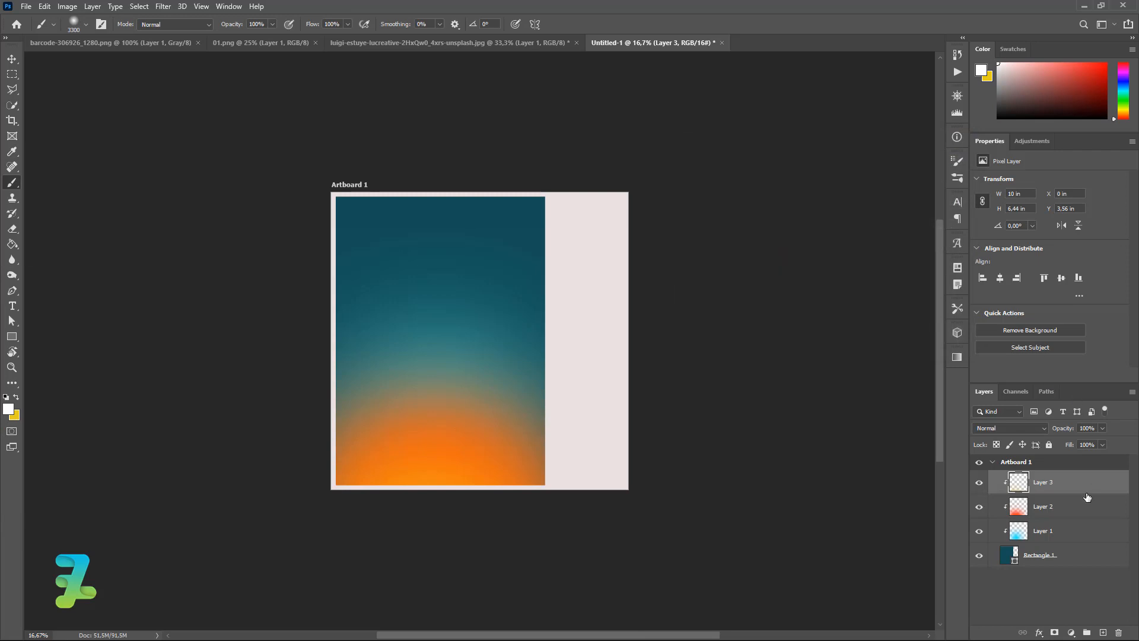
pyautogui.click(1103, 632)
pyautogui.rightClick(1081, 475)
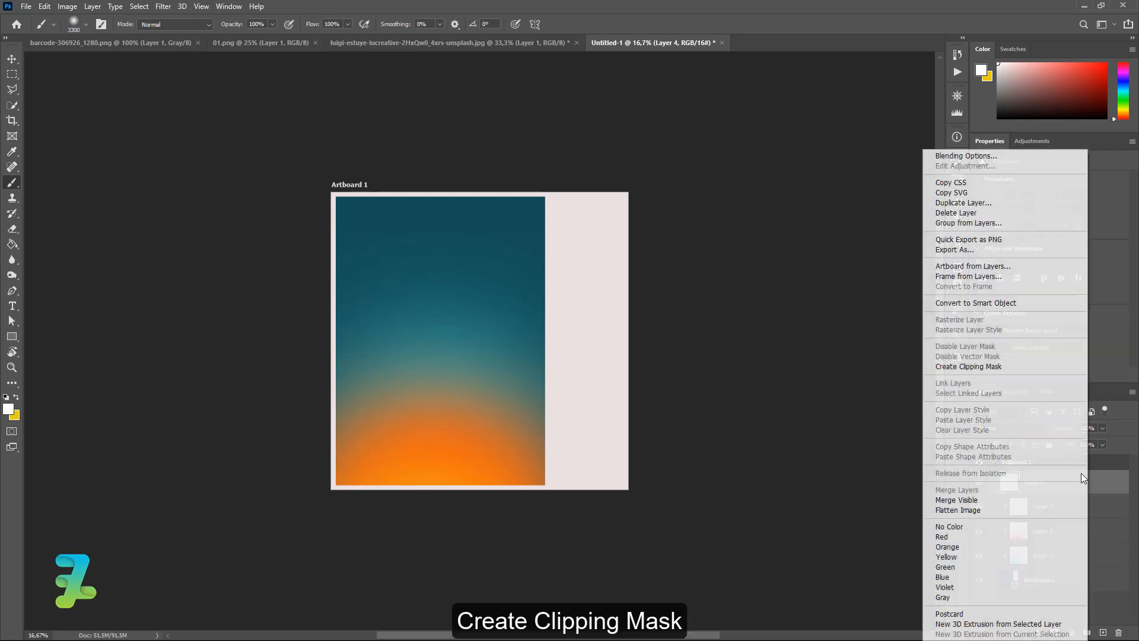
pyautogui.click(986, 368)
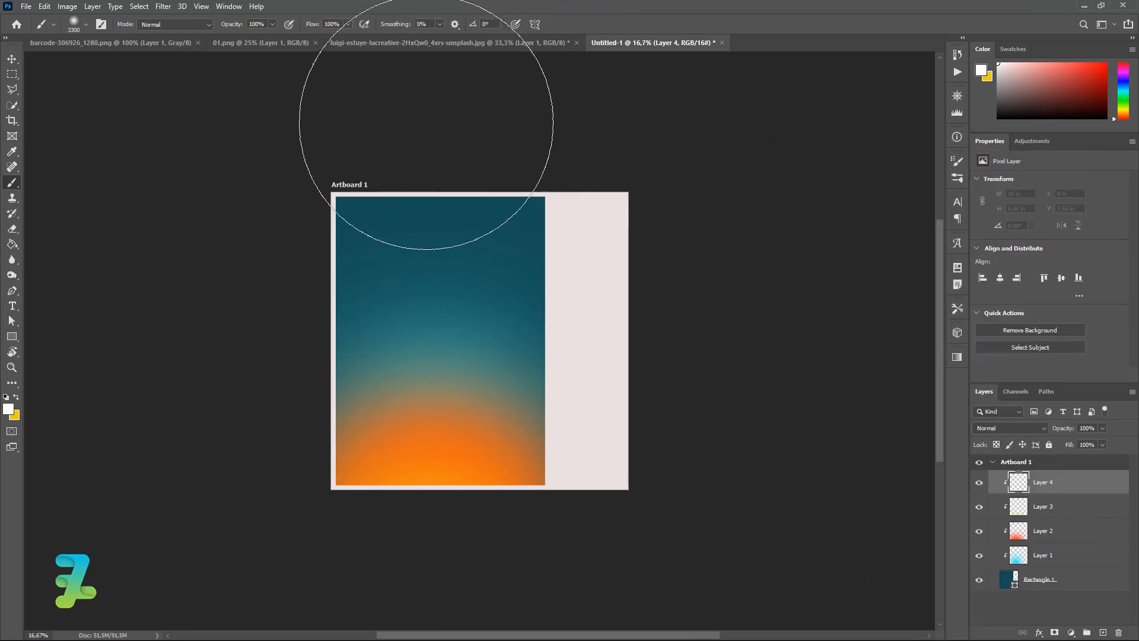
pyautogui.click(439, 117)
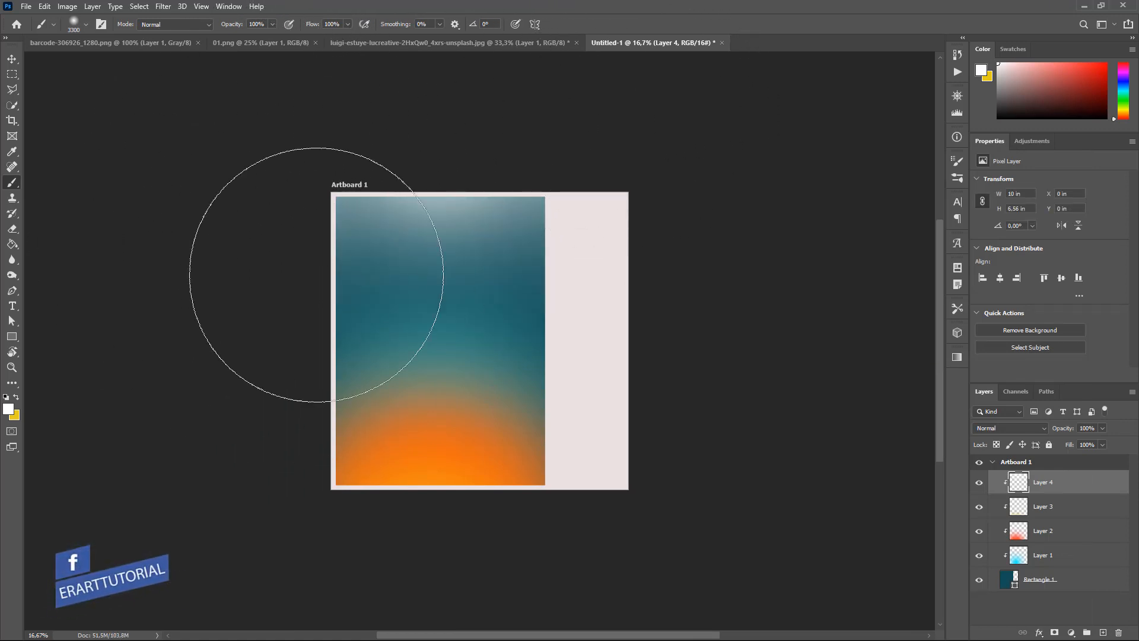
pyautogui.click(12, 59)
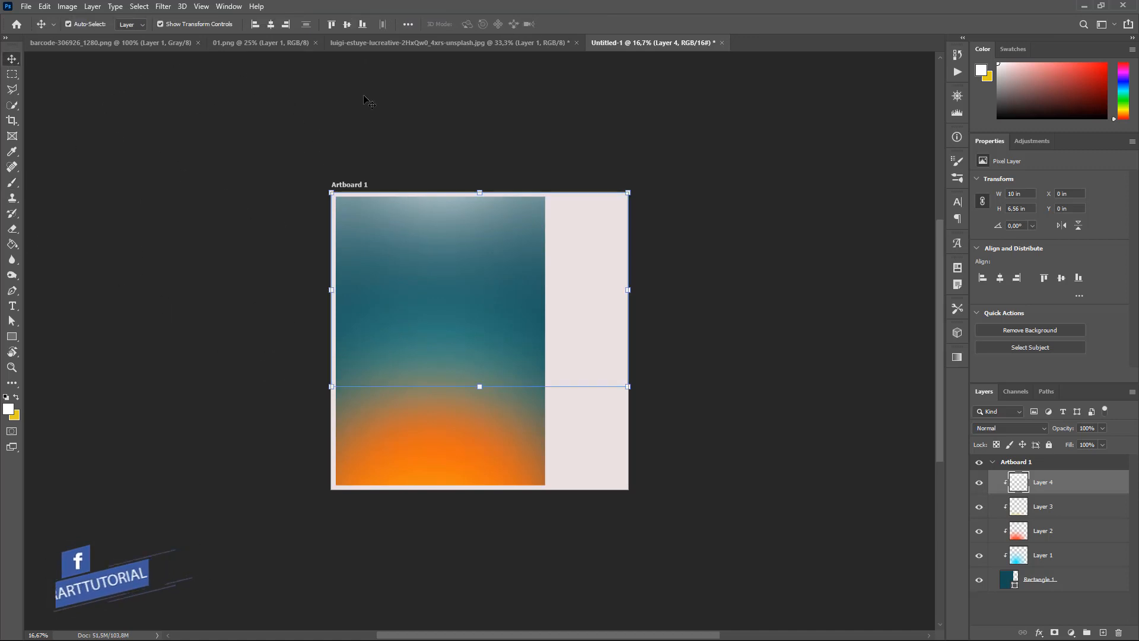
# In the crouching-man photo, check the cutout and select the cutout layer.
pyautogui.click(357, 43)
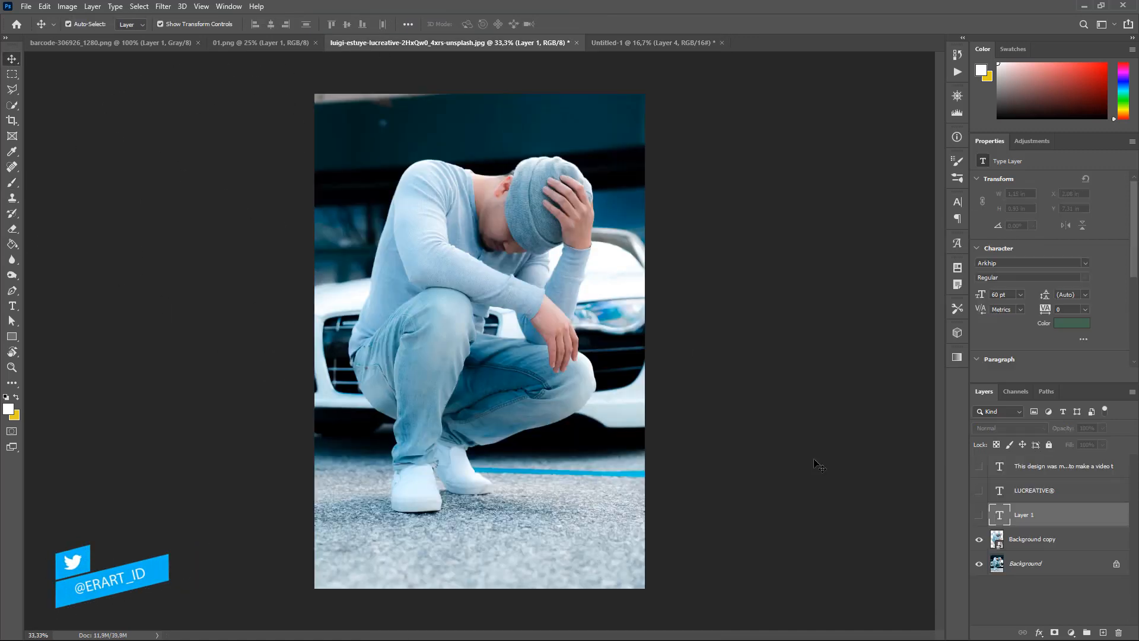
pyautogui.click(979, 563)
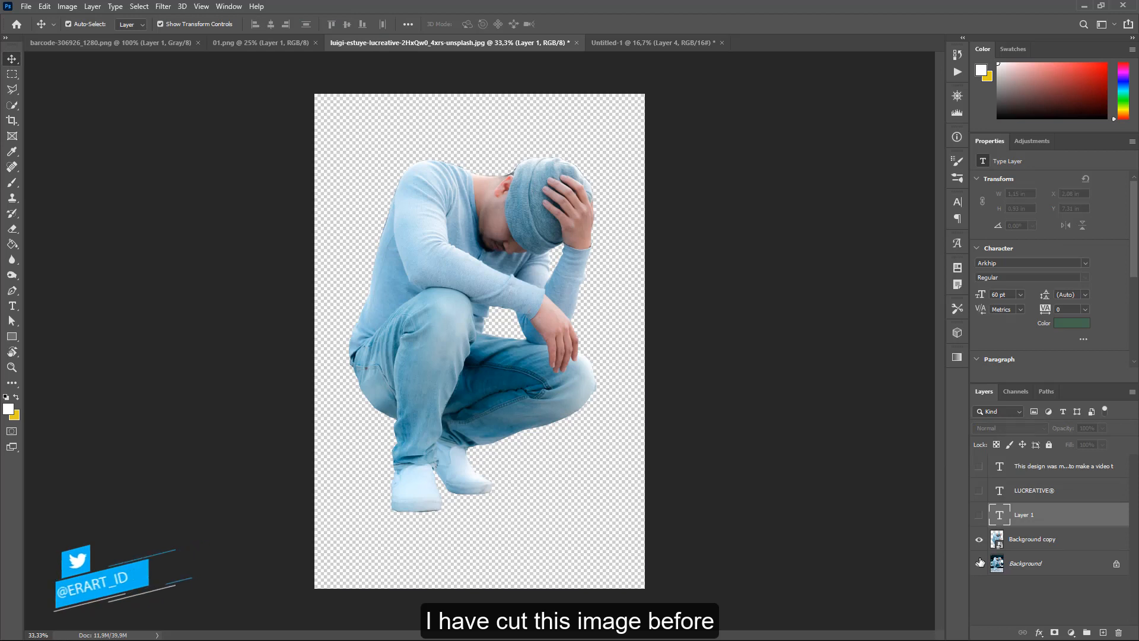
pyautogui.click(979, 563)
pyautogui.click(1036, 538)
# Drag the man's cutout into Untitled-1, accepting the bit-depth conversion, and re-dock the photo.
pyautogui.rightClick(444, 43)
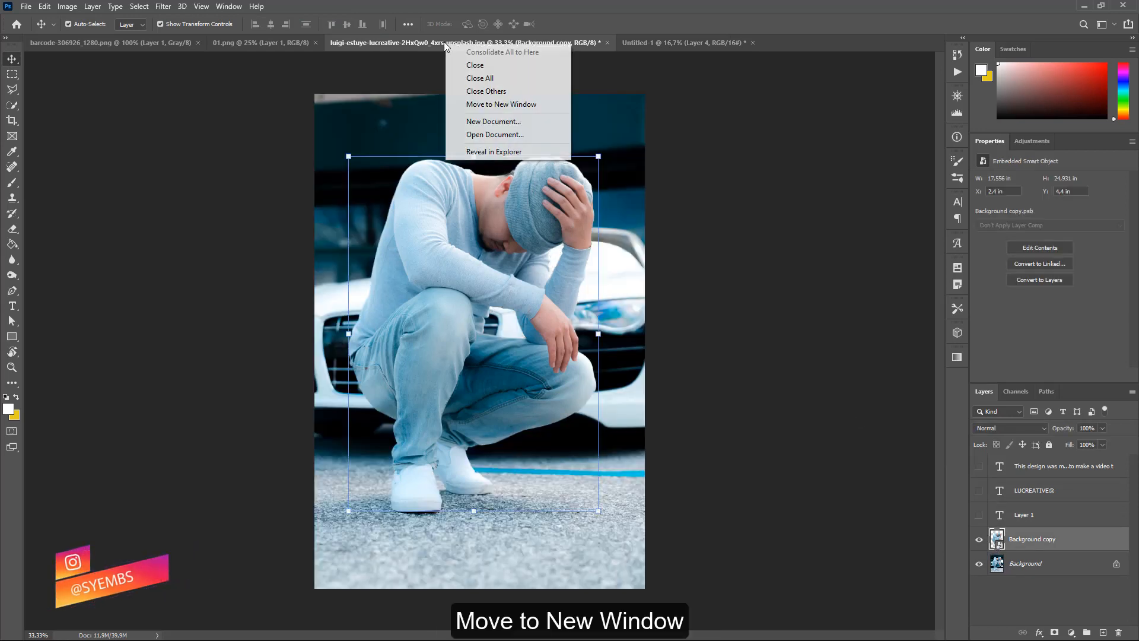
pyautogui.click(469, 104)
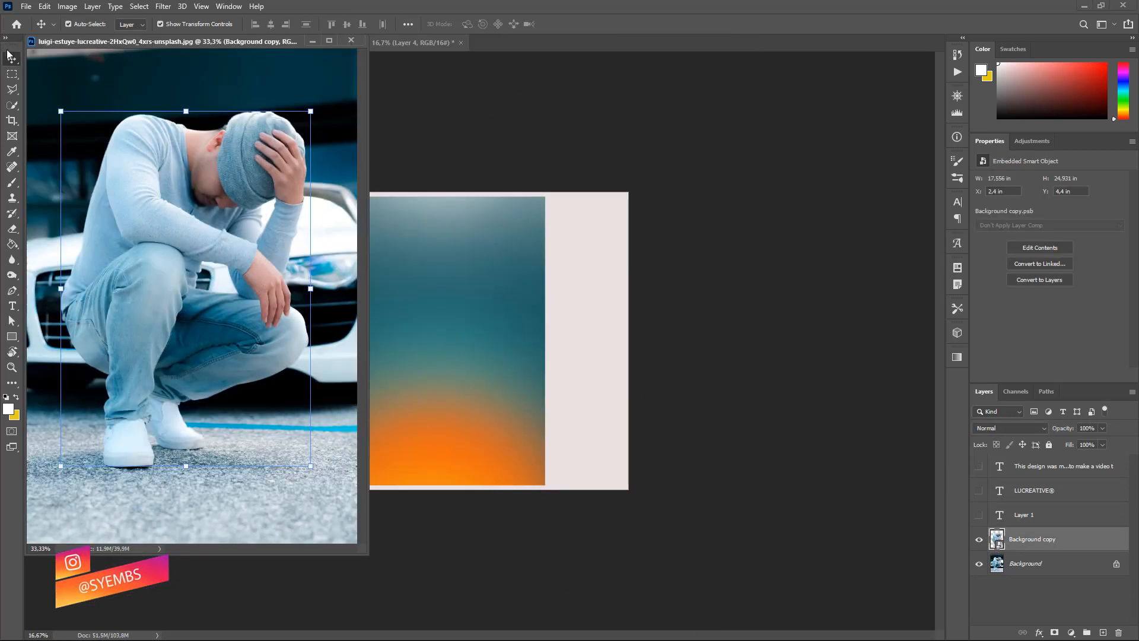
pyautogui.moveTo(988, 540); pyautogui.dragTo(470, 337)
pyautogui.click(556, 251)
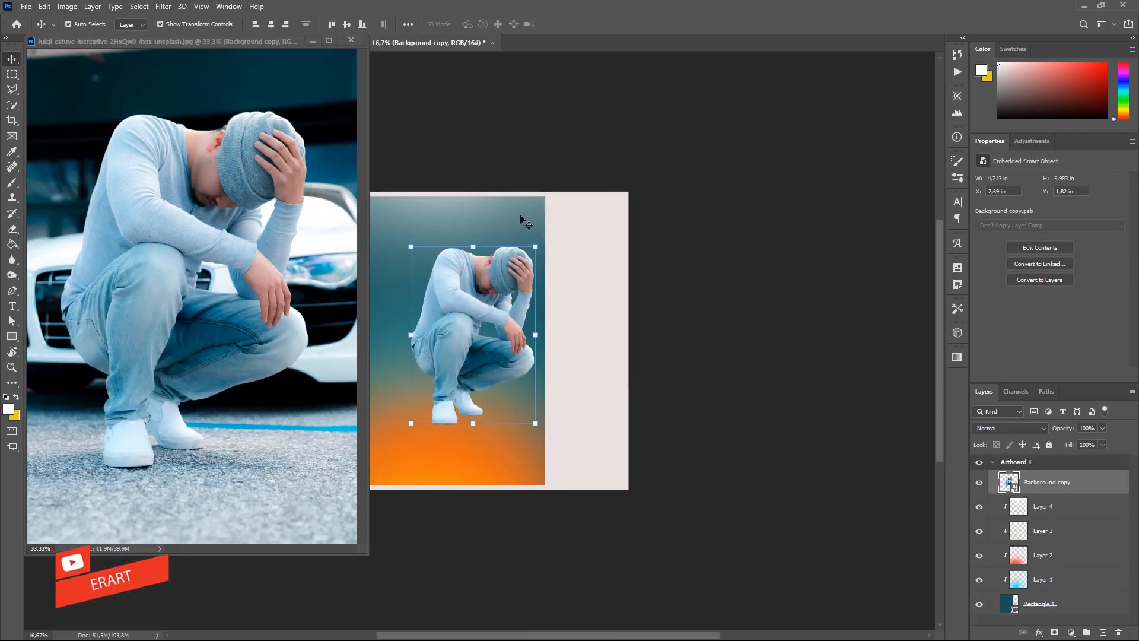
pyautogui.moveTo(167, 48); pyautogui.dragTo(368, 44)
pyautogui.click(368, 44)
pyautogui.hotkey('ctrl', '=')
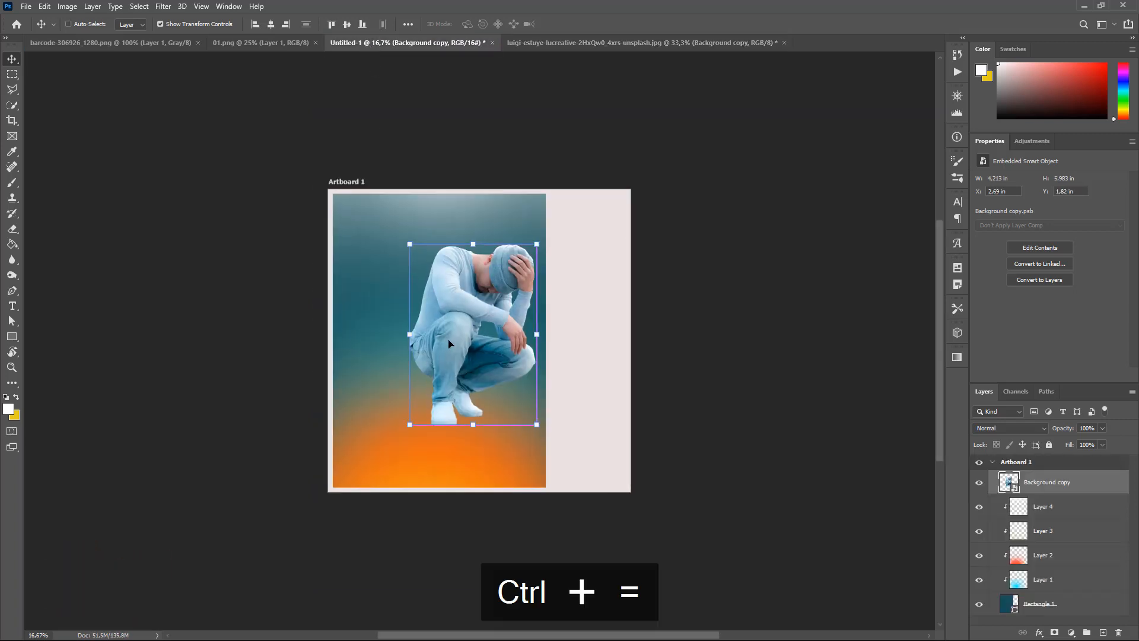
# Scale the man to about 34% (5.99 × 8.50 in) and place him in the panel's lower part.
pyautogui.hotkey('ctrl', '=')
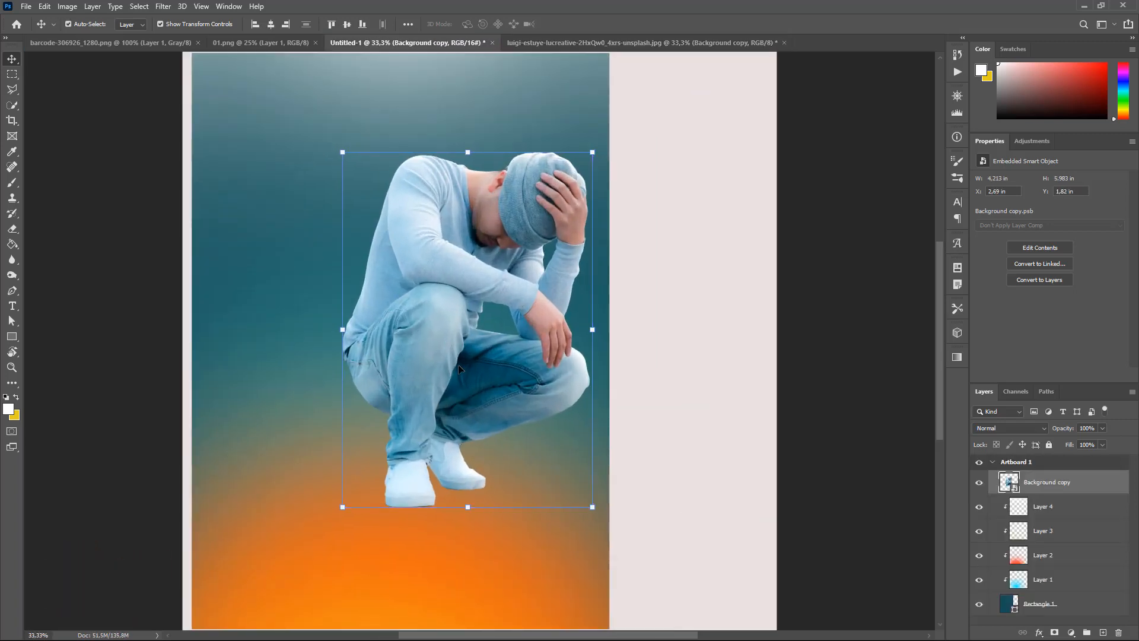
pyautogui.moveTo(447, 337); pyautogui.dragTo(421, 392)
pyautogui.hotkey('ctrl', '-')
pyautogui.hotkey('ctrl', 't')
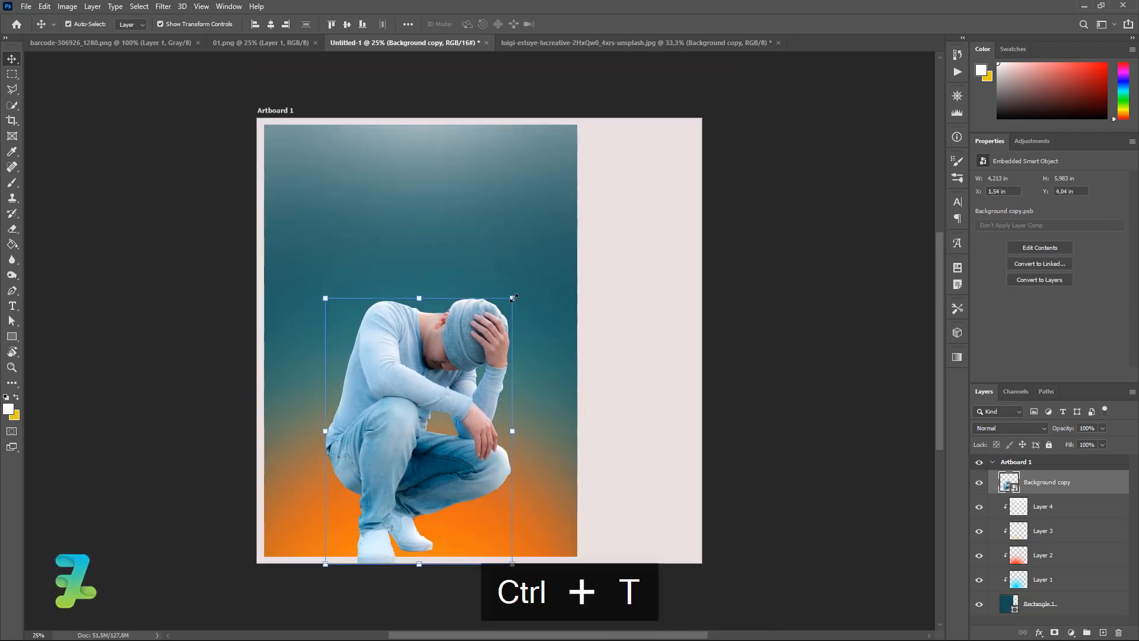
pyautogui.moveTo(513, 298); pyautogui.dragTo(482, 286)
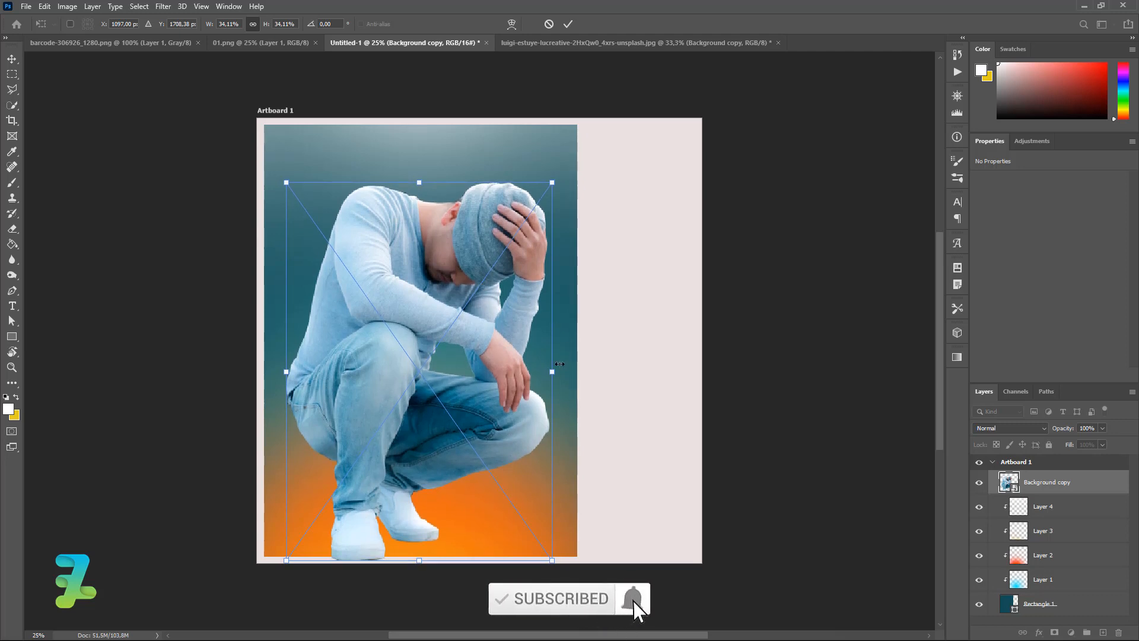
pyautogui.moveTo(404, 336); pyautogui.dragTo(400, 297)
pyautogui.press('Return')
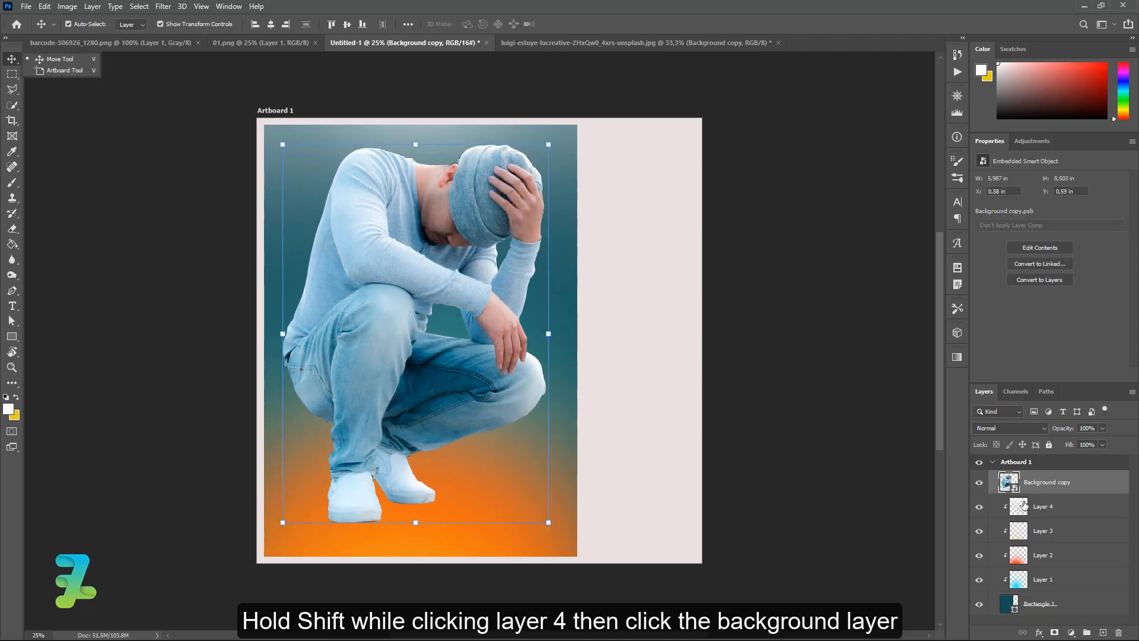
# Group the gradient layers, Layer 4 through Rectangle 1, into Group 1.
pyautogui.click(1023, 504)
pyautogui.keyDown('shift'); pyautogui.click(1066, 606); pyautogui.keyUp('shift')
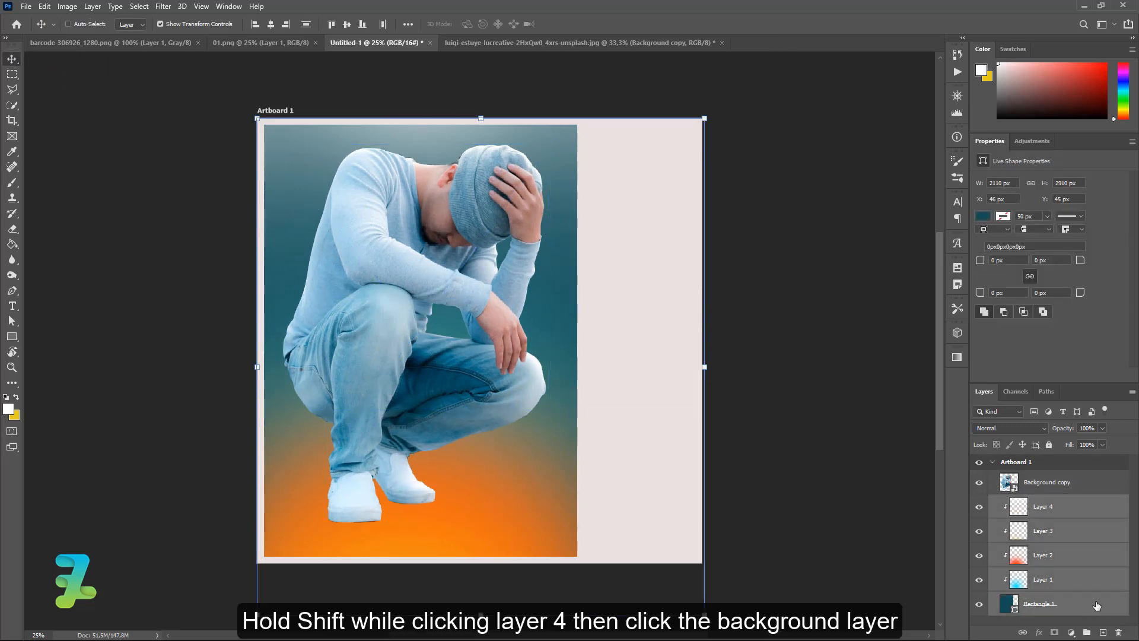
pyautogui.hotkey('ctrl', 'g')
# Scale Group 1 down to about 89.73% and move the man down-left past its edge.
pyautogui.hotkey('ctrl', 't')
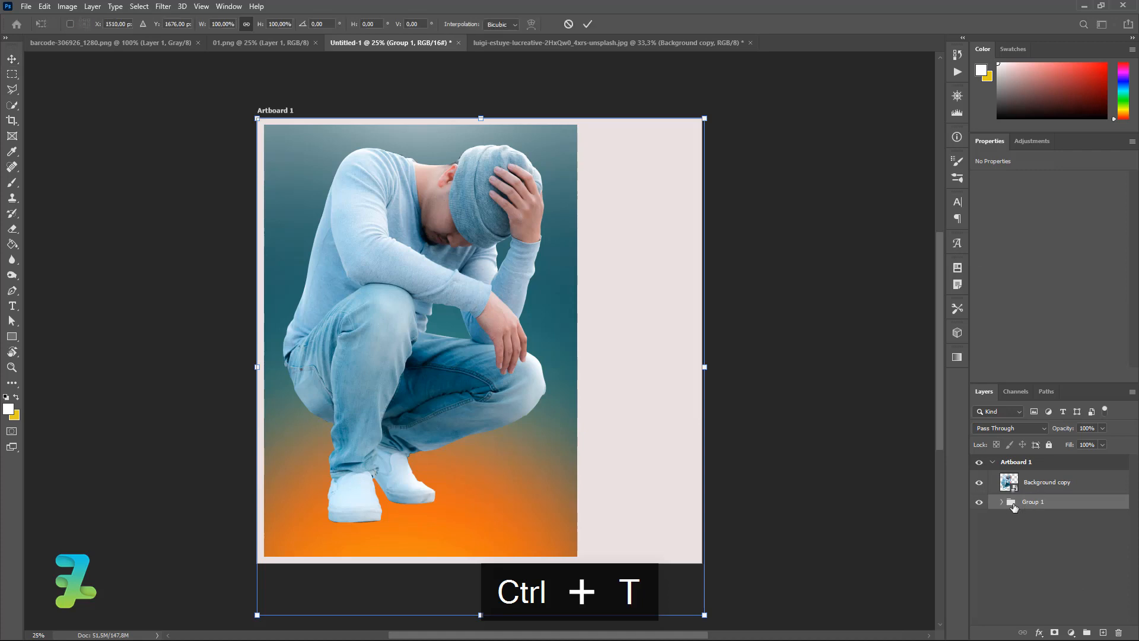
pyautogui.moveTo(705, 621); pyautogui.dragTo(642, 577)
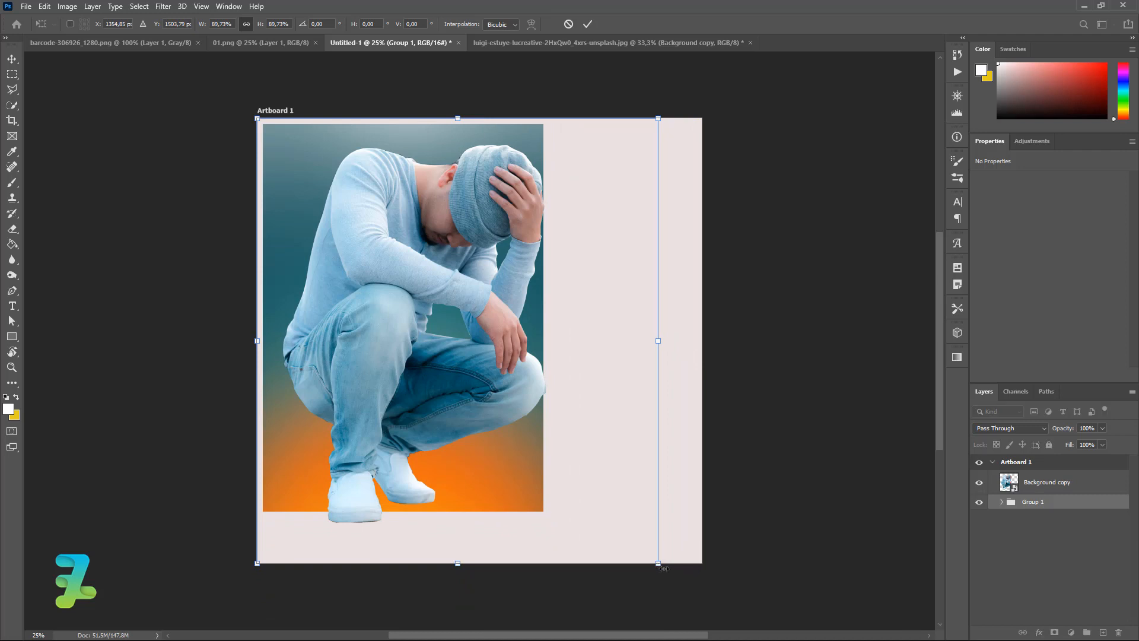
pyautogui.click(1005, 484)
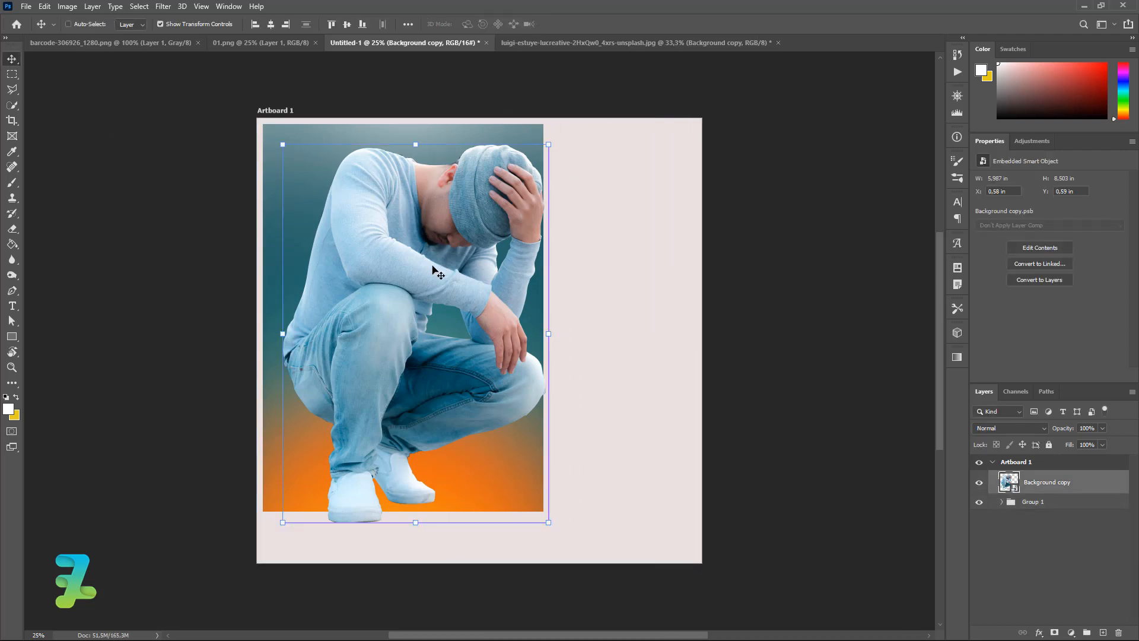
pyautogui.moveTo(438, 273); pyautogui.dragTo(422, 298)
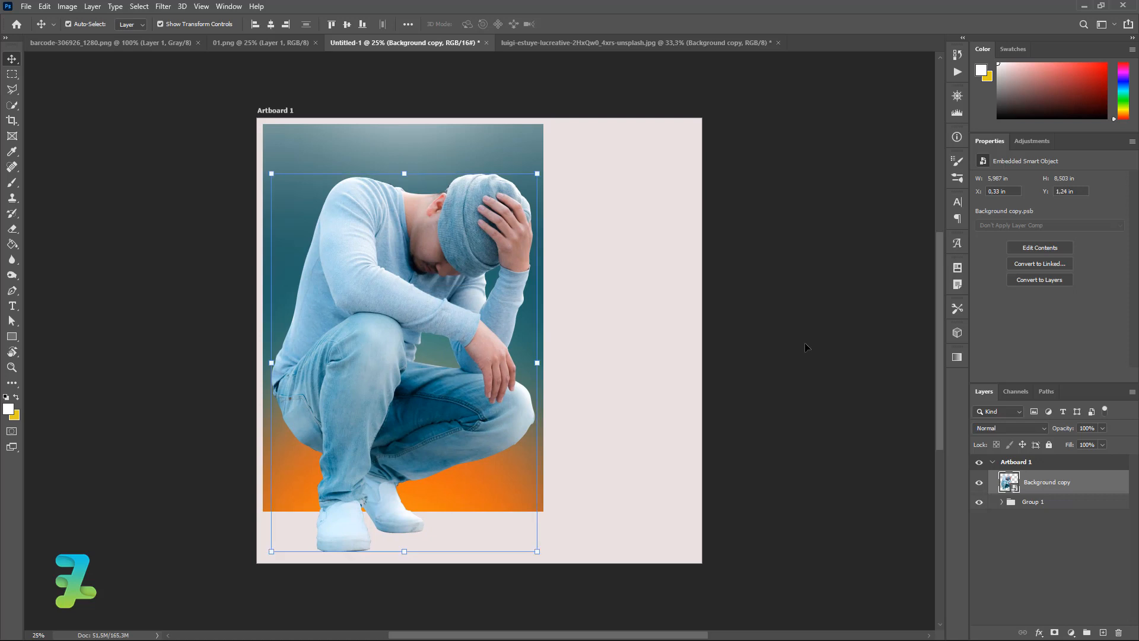
# On a new layer, dab a small soft black (000000) brush spot near the man's feet.
pyautogui.keyDown('ctrl'); pyautogui.click(1103, 633); pyautogui.keyUp('ctrl')
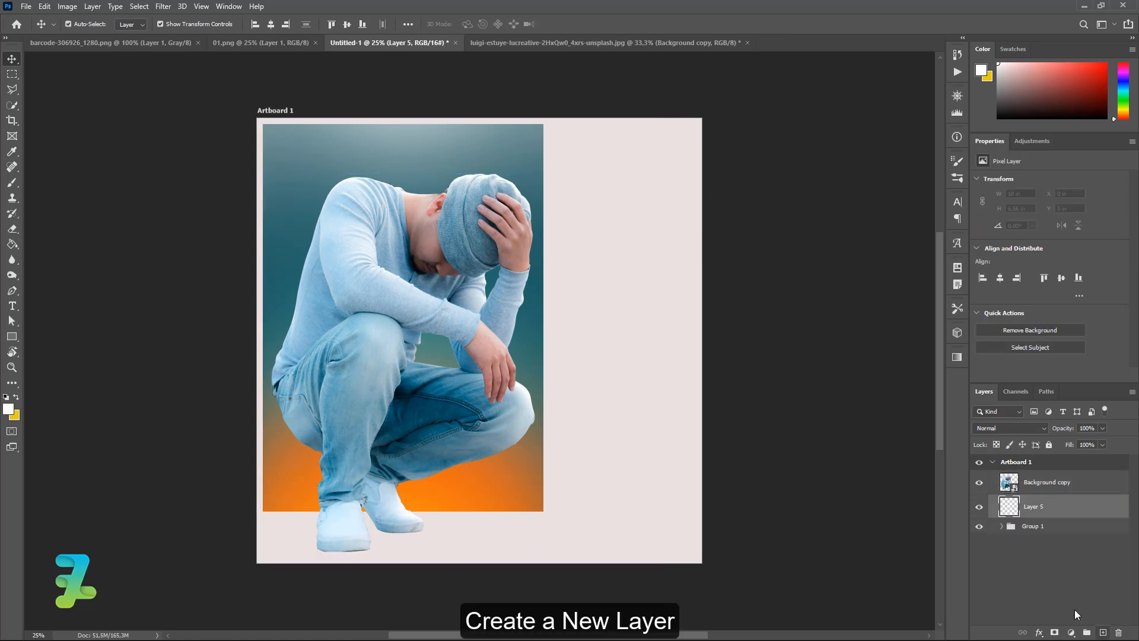
pyautogui.click(12, 151)
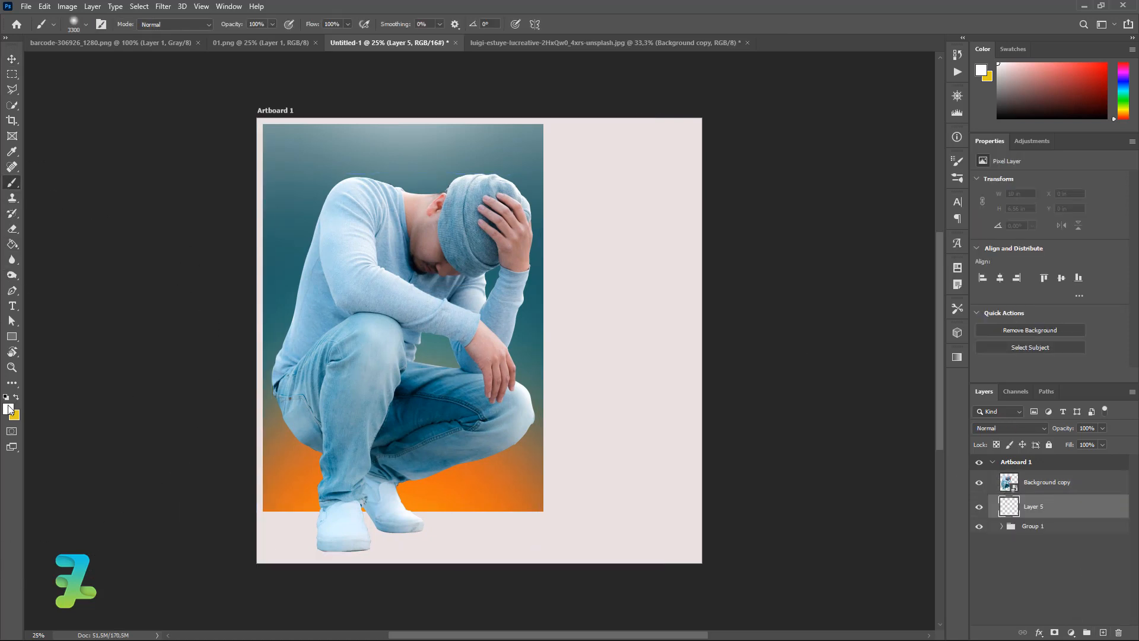
pyautogui.click(8, 409)
pyautogui.write('000000')
pyautogui.click(925, 157)
pyautogui.press('b')
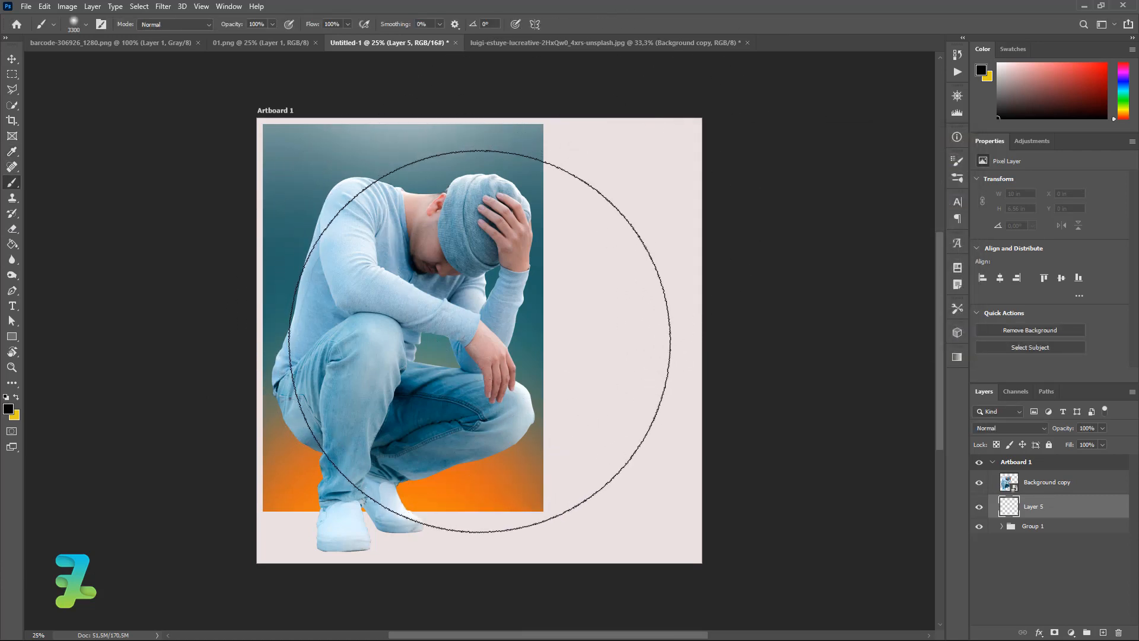
pyautogui.press('[')
pyautogui.press('[')
pyautogui.press('[')
pyautogui.press('[')
pyautogui.press('[')
pyautogui.press('[')
pyautogui.press('[')
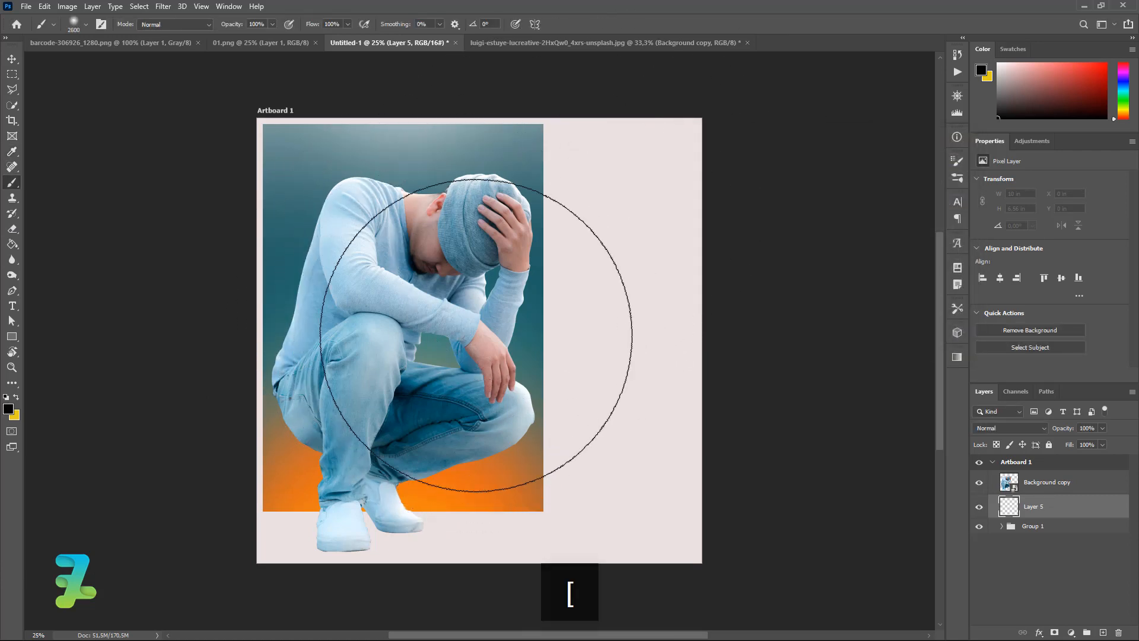
pyautogui.press('[')
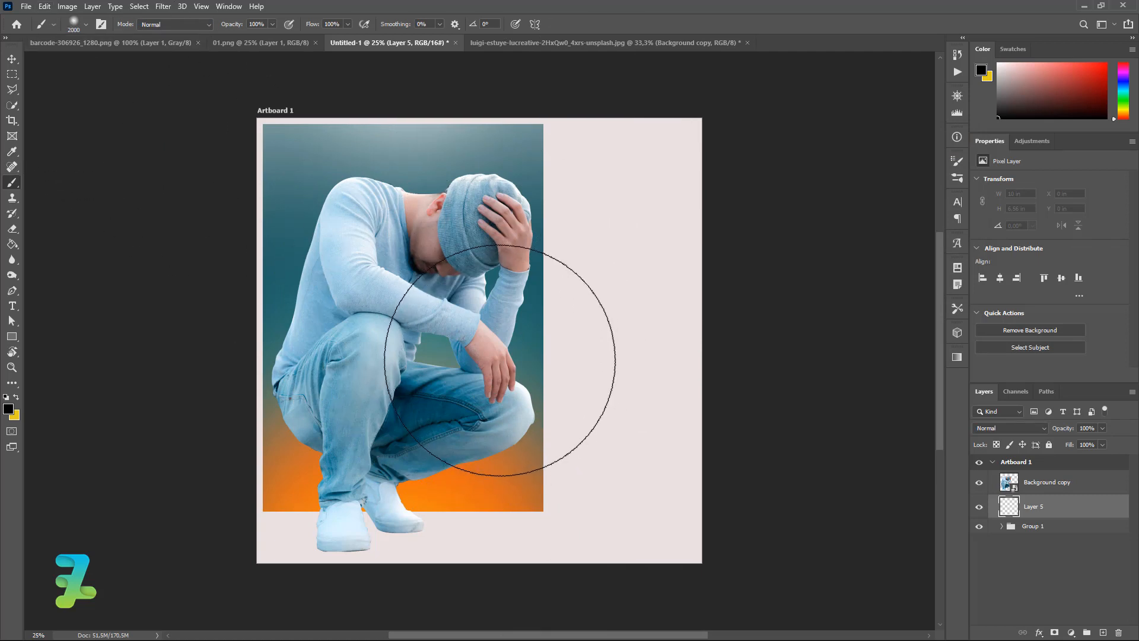
pyautogui.click(499, 359)
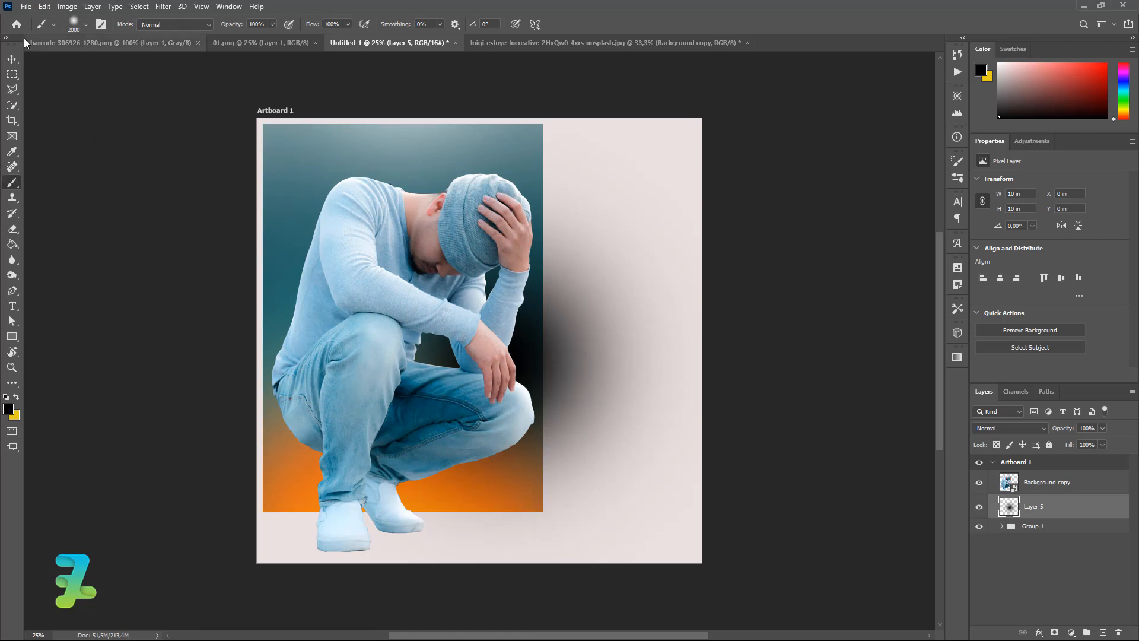
# Flatten and narrow the dab into an oval shadow under the feet at 54% opacity.
pyautogui.click(12, 59)
pyautogui.hotkey('ctrl', 't')
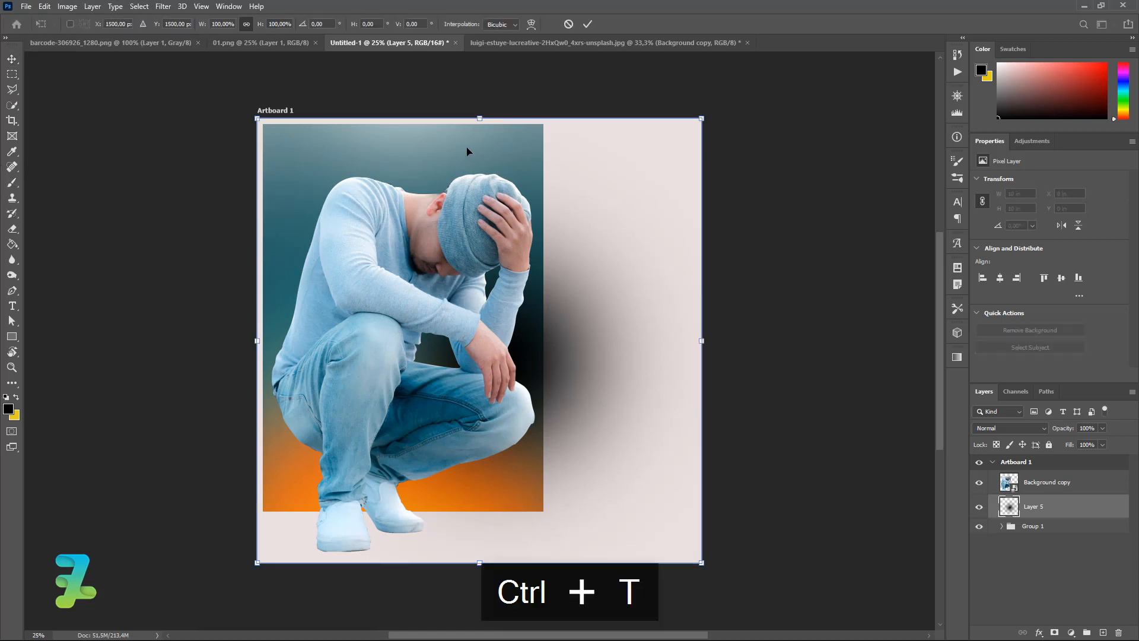
pyautogui.moveTo(481, 119); pyautogui.dragTo(478, 318)
pyautogui.hotkey('ctrl', 'z')
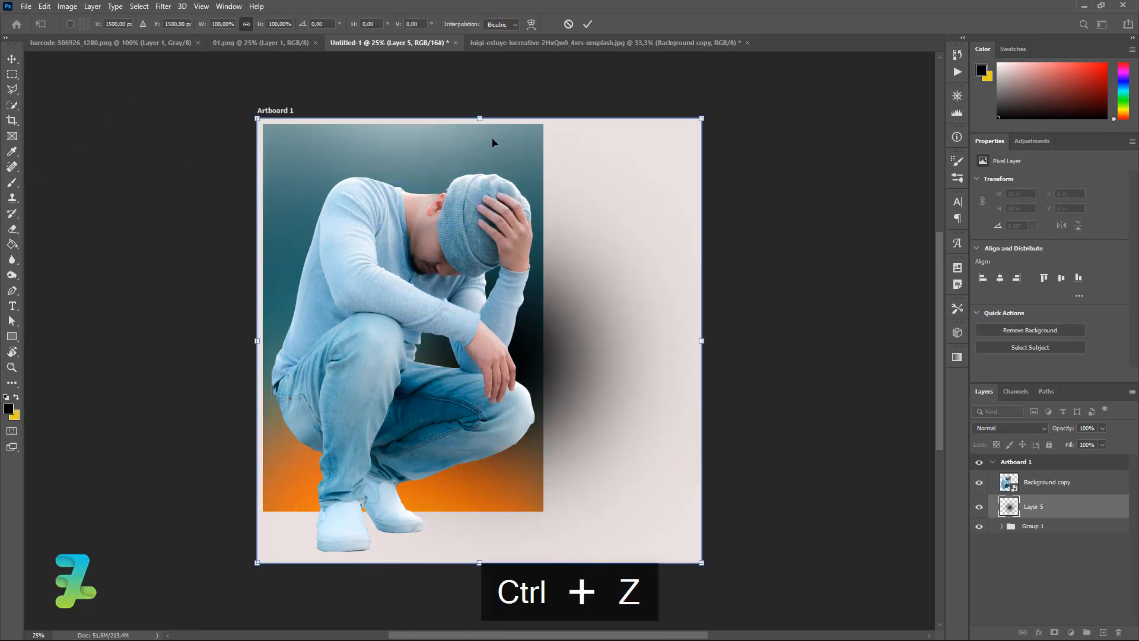
pyautogui.hotkey('ctrl', 't')
pyautogui.moveTo(484, 114); pyautogui.dragTo(543, 517)
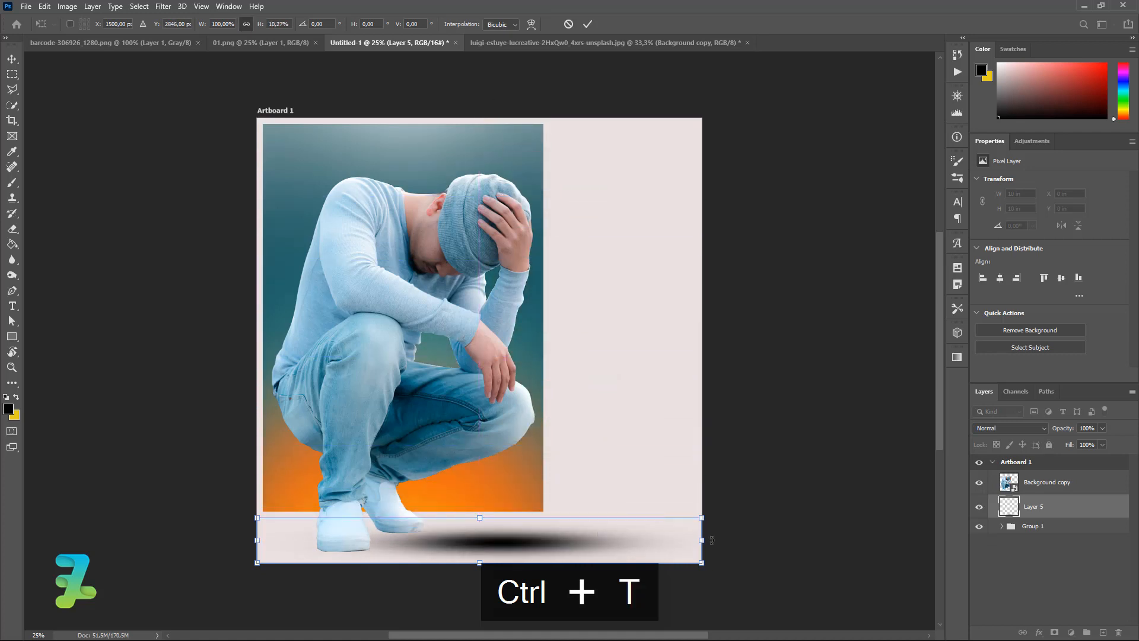
pyautogui.moveTo(699, 537); pyautogui.dragTo(571, 536)
pyautogui.moveTo(466, 531); pyautogui.dragTo(380, 549)
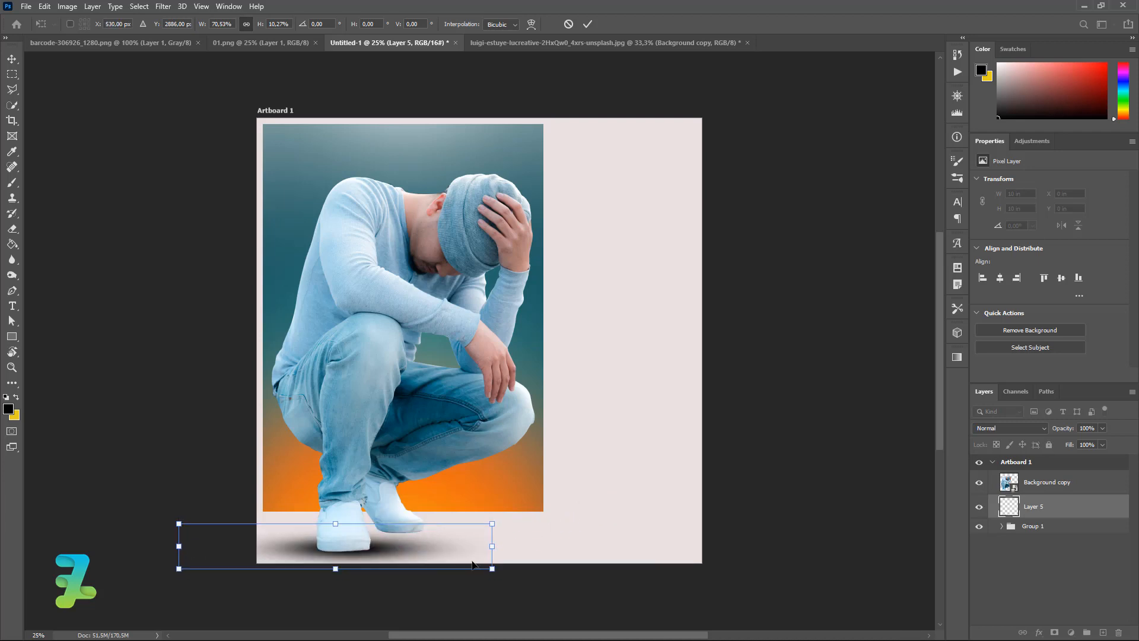
pyautogui.press('Up')
pyautogui.press('Up')
pyautogui.press('Up')
pyautogui.press('Up')
pyautogui.press('Up')
pyautogui.press('Up')
pyautogui.press('Up')
pyautogui.press('Up')
pyautogui.press('Right')
pyautogui.press('Right')
pyautogui.press('Right')
pyautogui.press('Right')
pyautogui.press('Right')
pyautogui.press('Right')
pyautogui.press('Right')
pyautogui.press('Right')
pyautogui.press('Right')
pyautogui.press('Right')
pyautogui.press('Right')
pyautogui.press('Right')
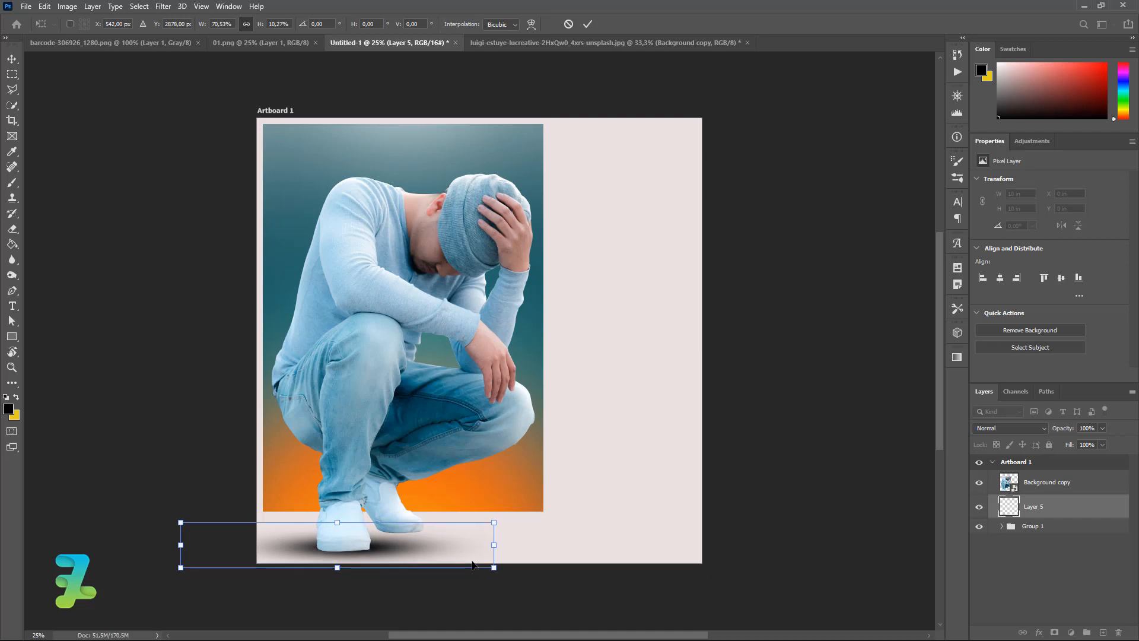
pyautogui.press('Down')
pyautogui.press('Down')
pyautogui.press('Down')
pyautogui.press('Down')
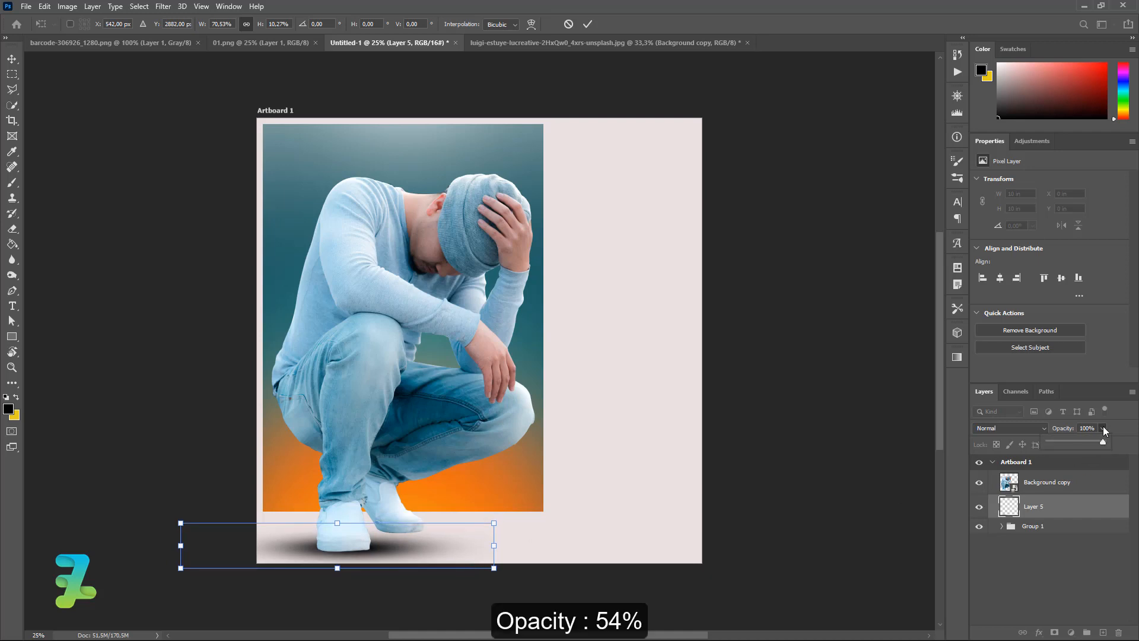
pyautogui.moveTo(1103, 440); pyautogui.dragTo(1077, 440)
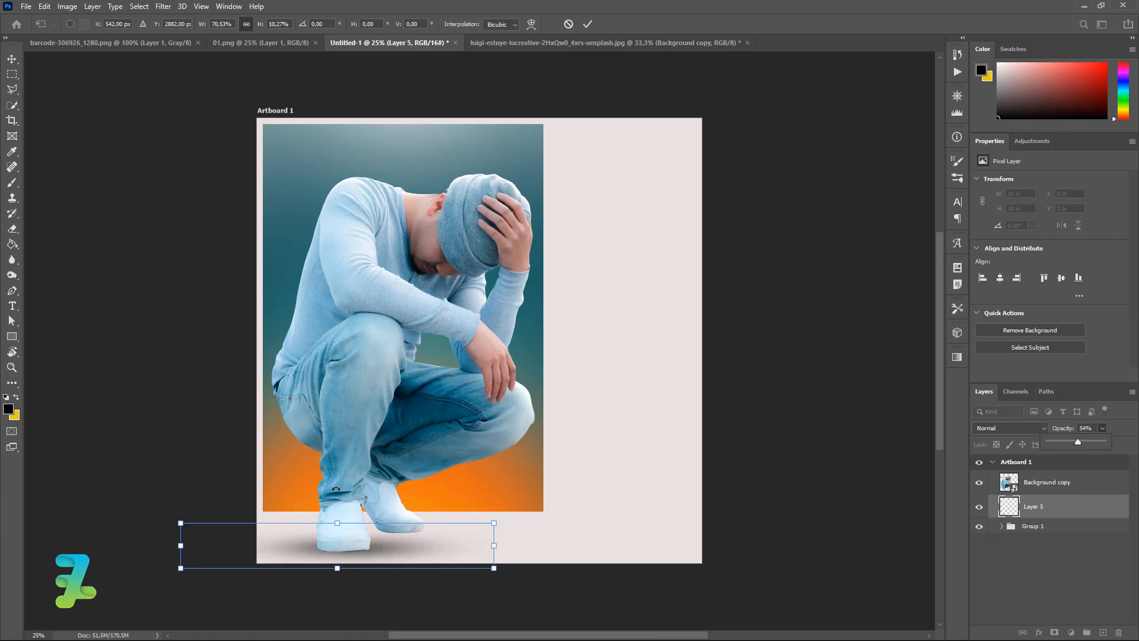
pyautogui.click(11, 58)
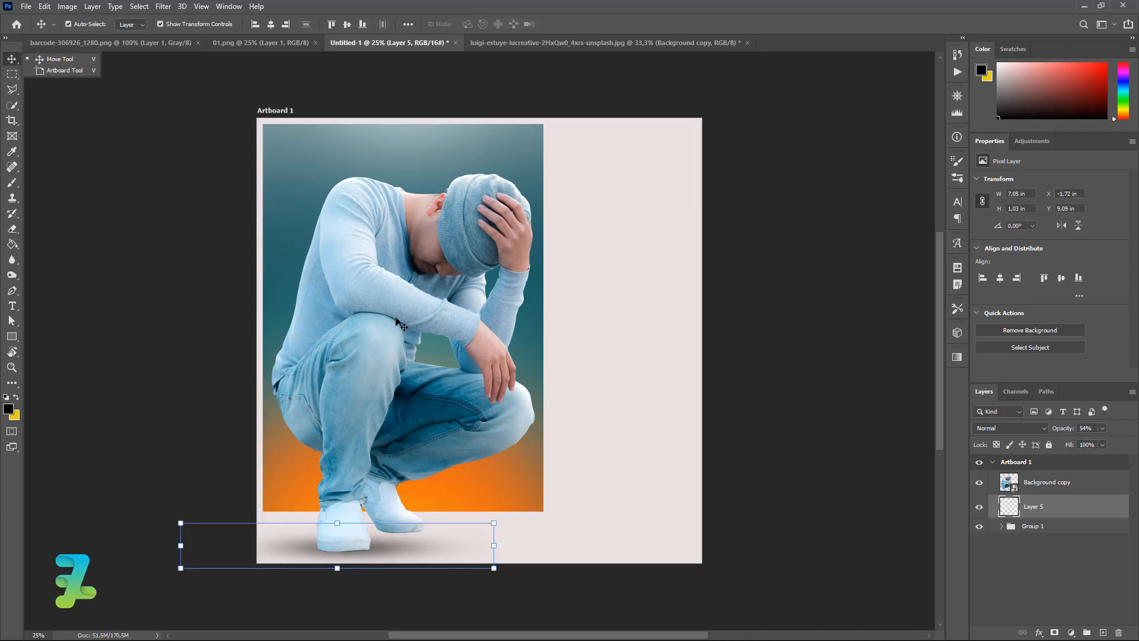
# Duplicate Layer 5 and offset the copy slightly down and over to deepen the shadow.
pyautogui.hotkey('ctrl', 'j')
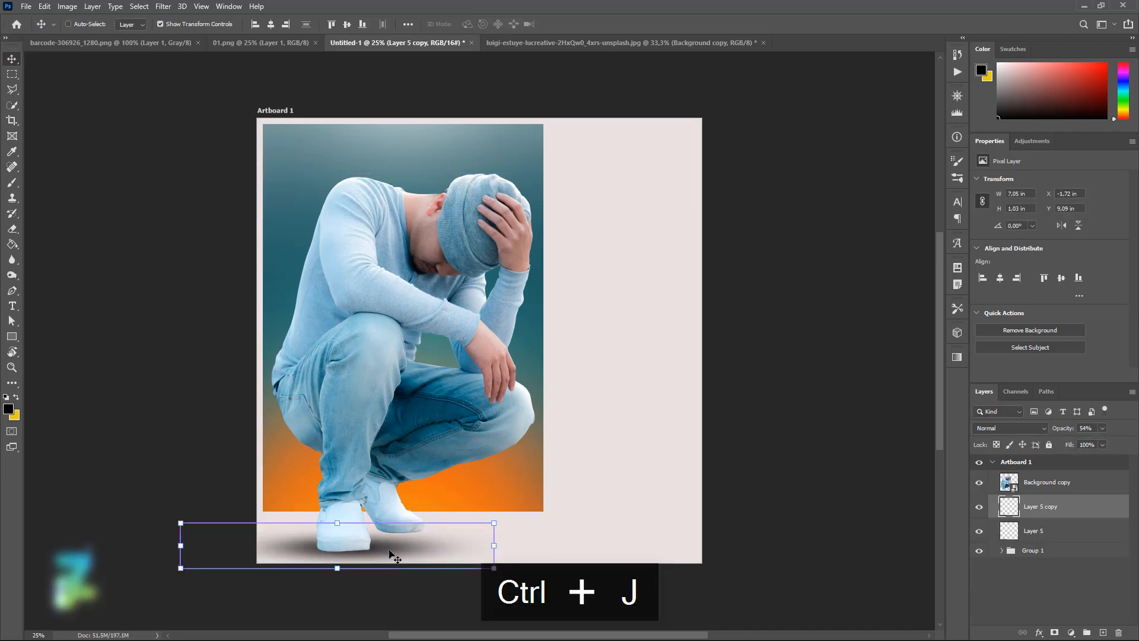
pyautogui.moveTo(394, 554); pyautogui.dragTo(428, 535)
pyautogui.keyDown('ctrl'); pyautogui.click(694, 454); pyautogui.keyUp('ctrl')
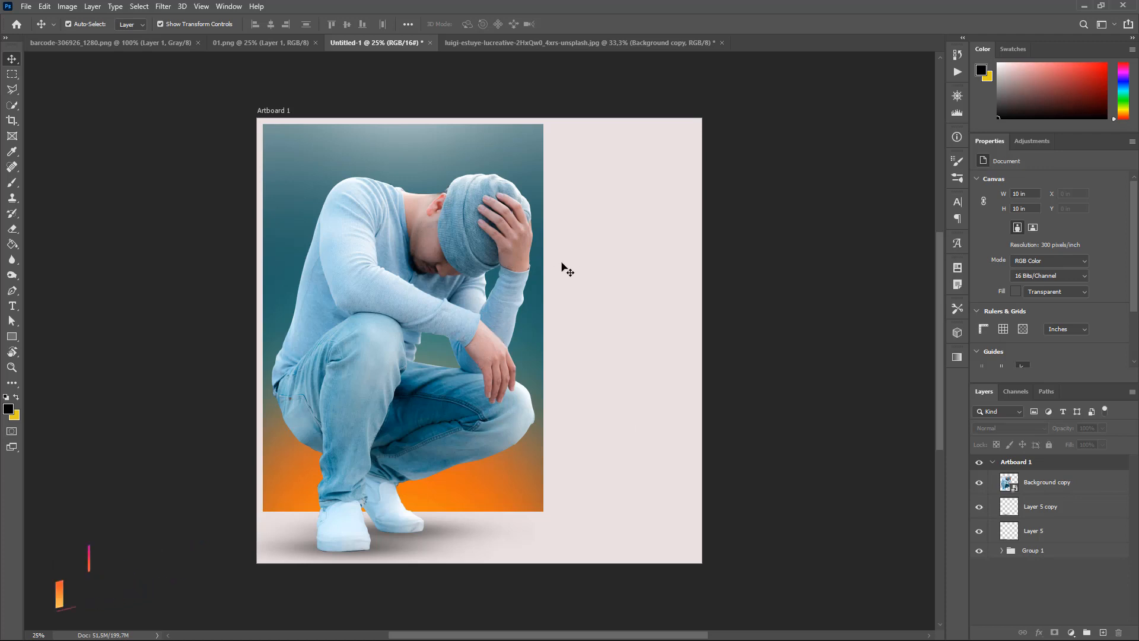
# Set the Type tool to Roboto Regular and place a text box at the top beside the photo.
pyautogui.click(12, 306)
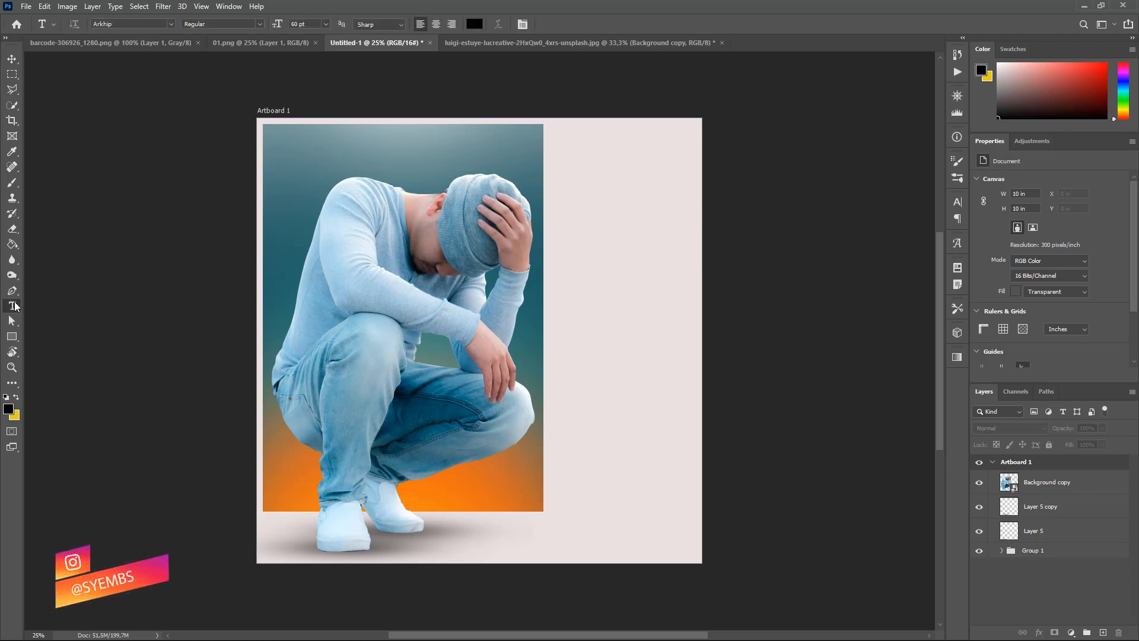
pyautogui.click(169, 24)
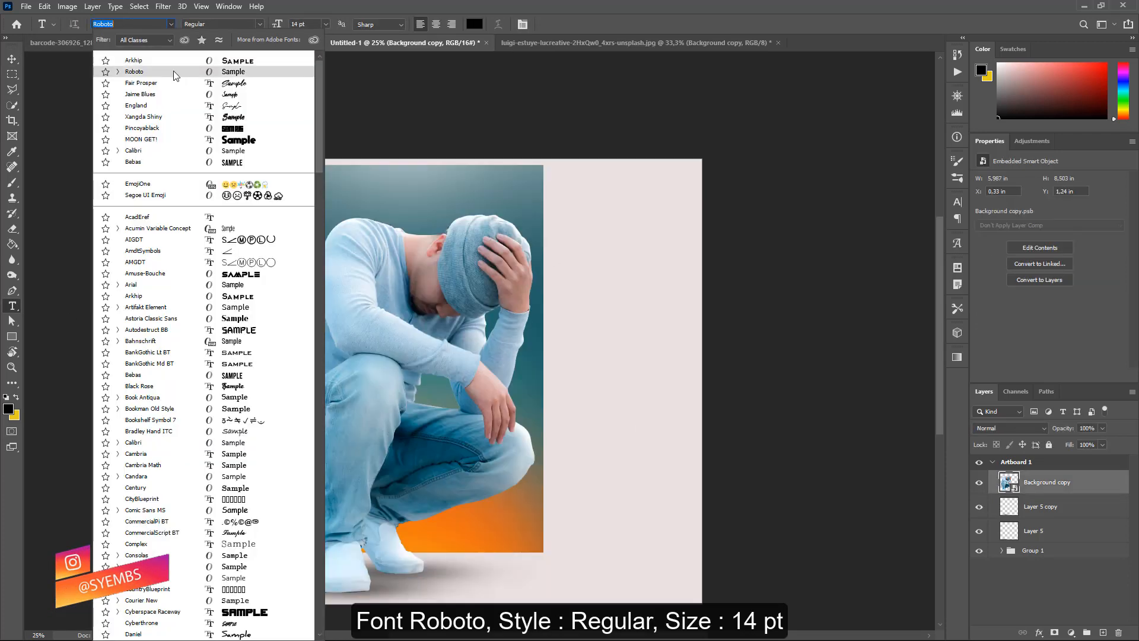
pyautogui.click(174, 71)
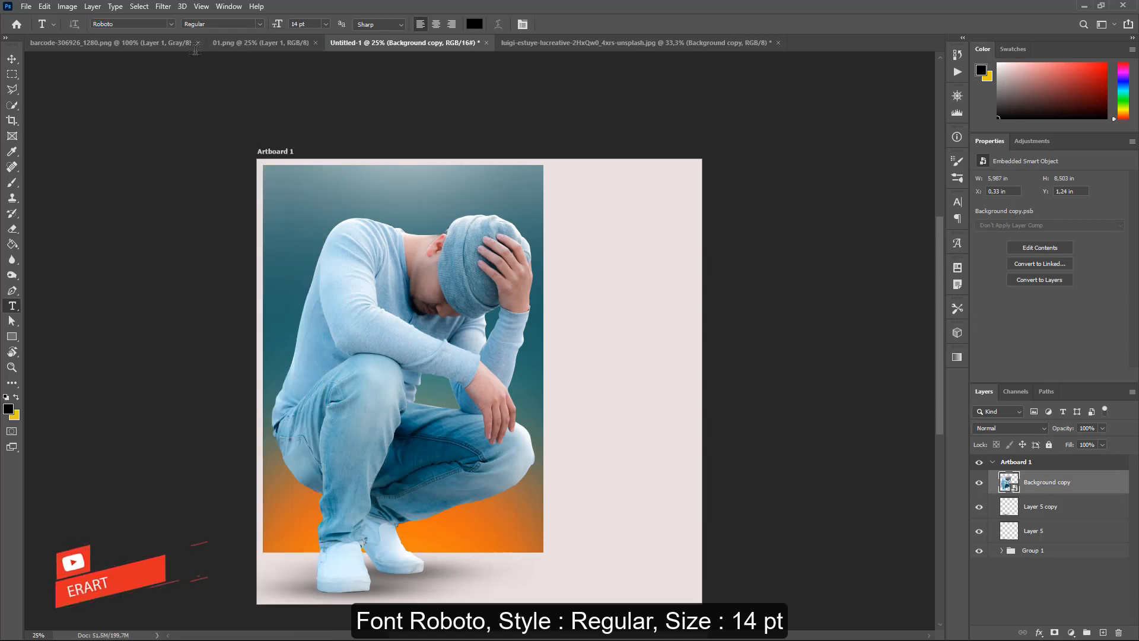
pyautogui.click(259, 24)
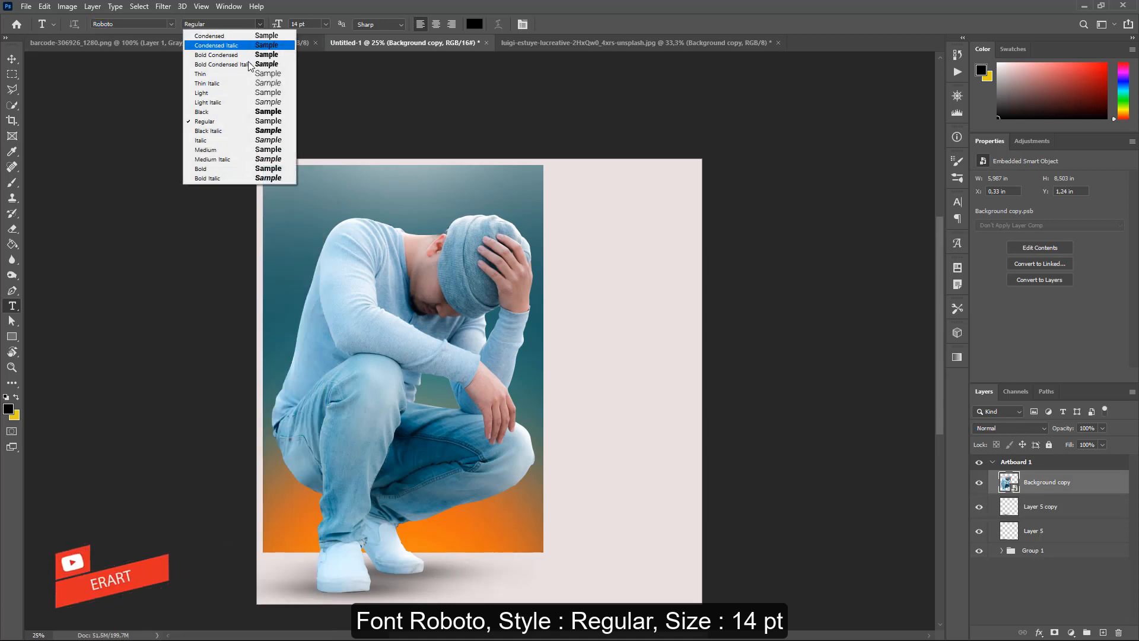
pyautogui.click(225, 121)
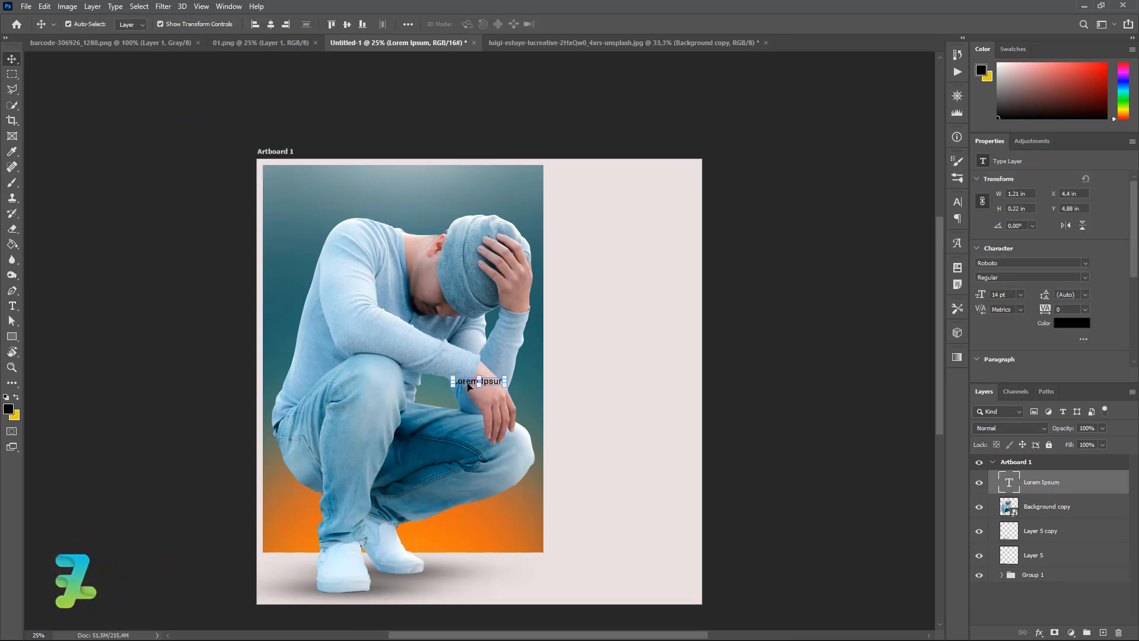
pyautogui.moveTo(467, 386); pyautogui.dragTo(566, 175)
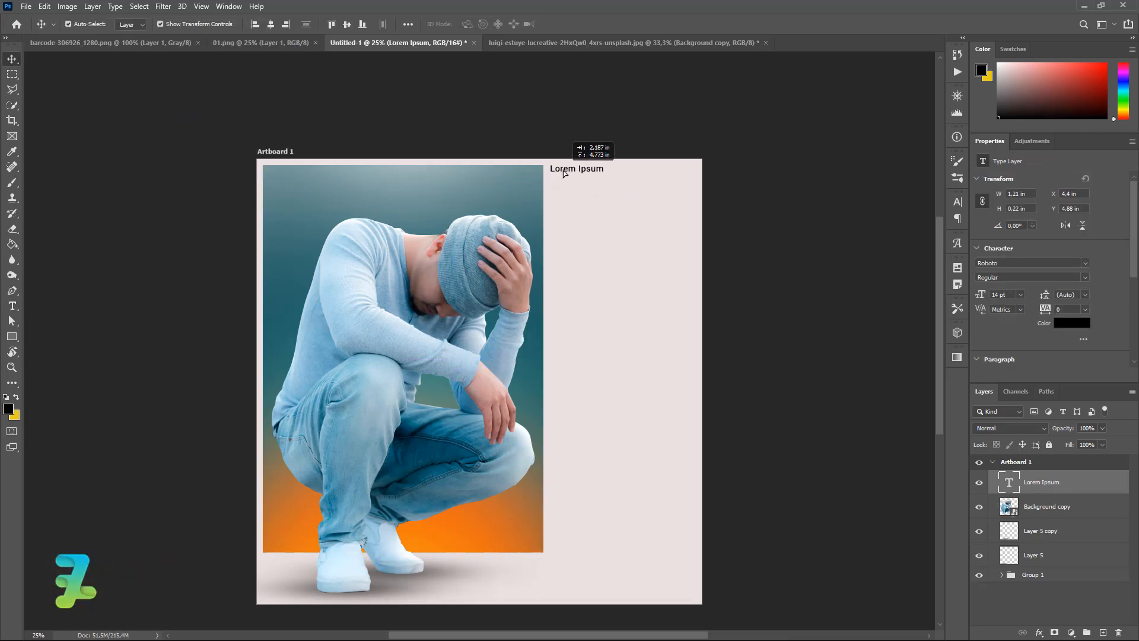
# Type the nine-song list, 1. Depression through 9. No Happiness, and commit it.
pyautogui.doubleClick(1013, 482)
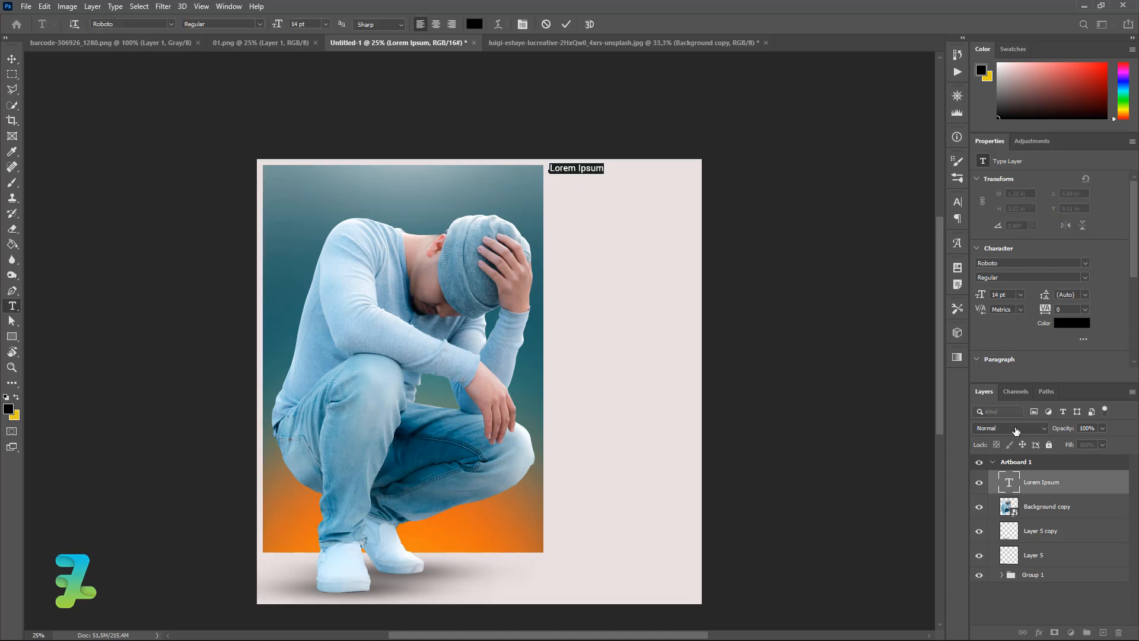
pyautogui.hotkey('ctrl', '=')
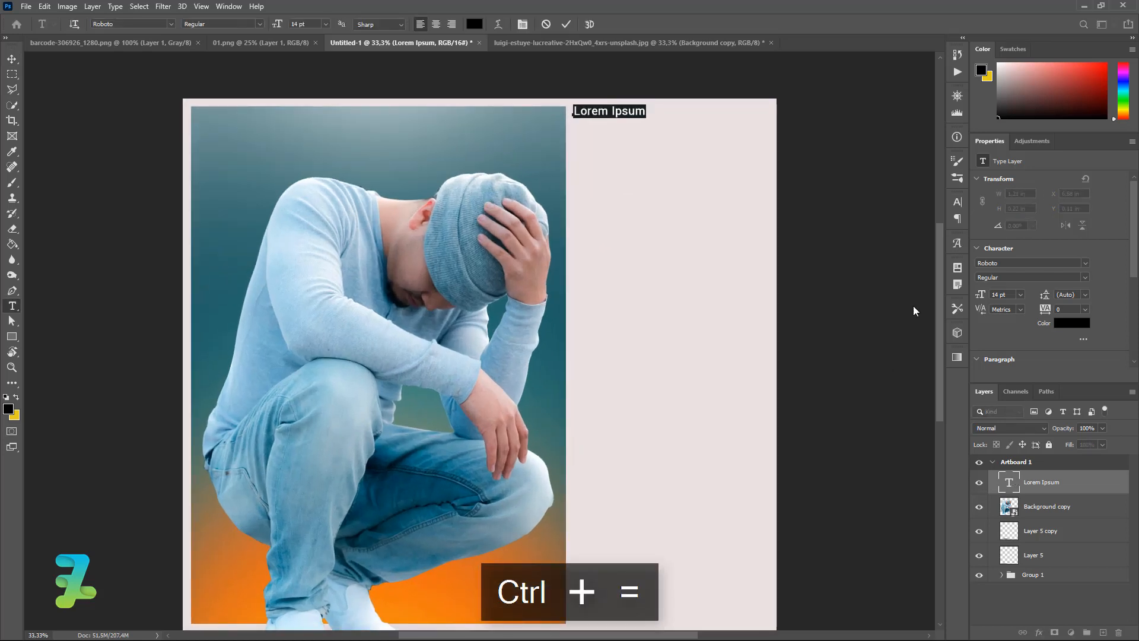
pyautogui.moveTo(938, 306); pyautogui.dragTo(938, 277)
pyautogui.write('1. d')
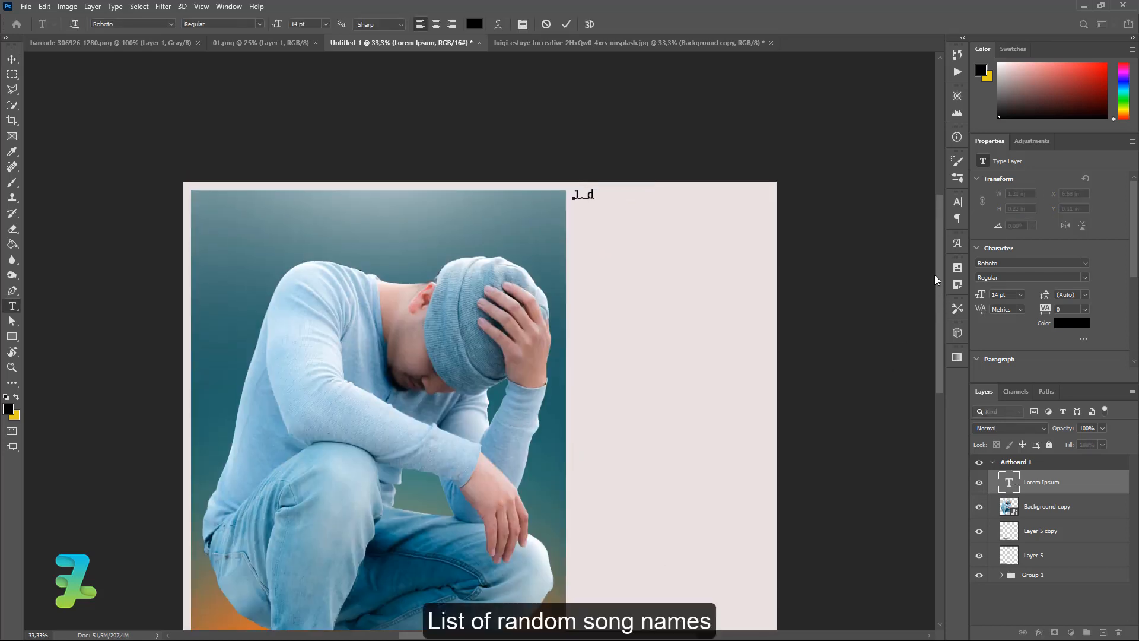
pyautogui.write('epree')
pyautogui.press('BackSpace')
pyautogui.press('BackSpace')
pyautogui.press('BackSpace')
pyautogui.write('2. Empty')
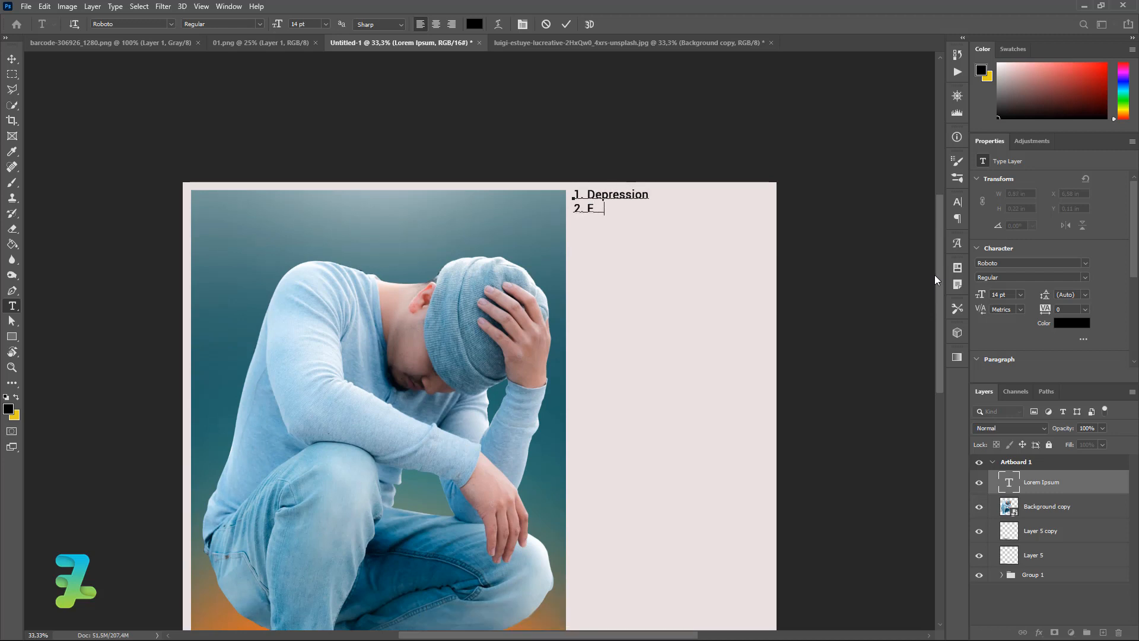
pyautogui.press('Return')
pyautogui.write('3. Emotional 4. Not Und')
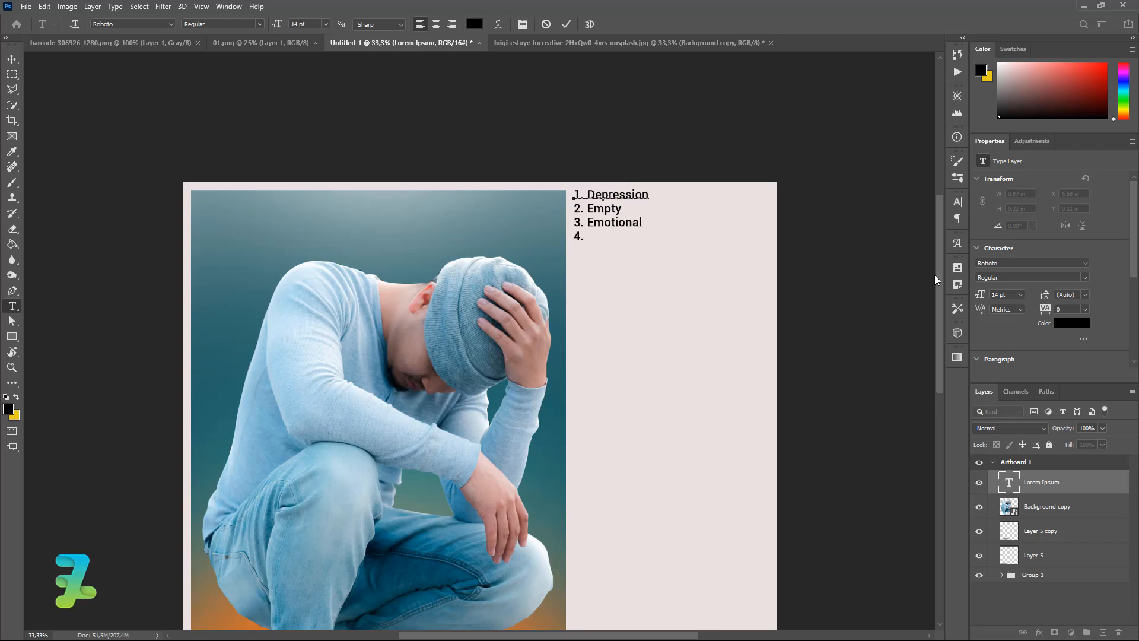
pyautogui.write('erstand')
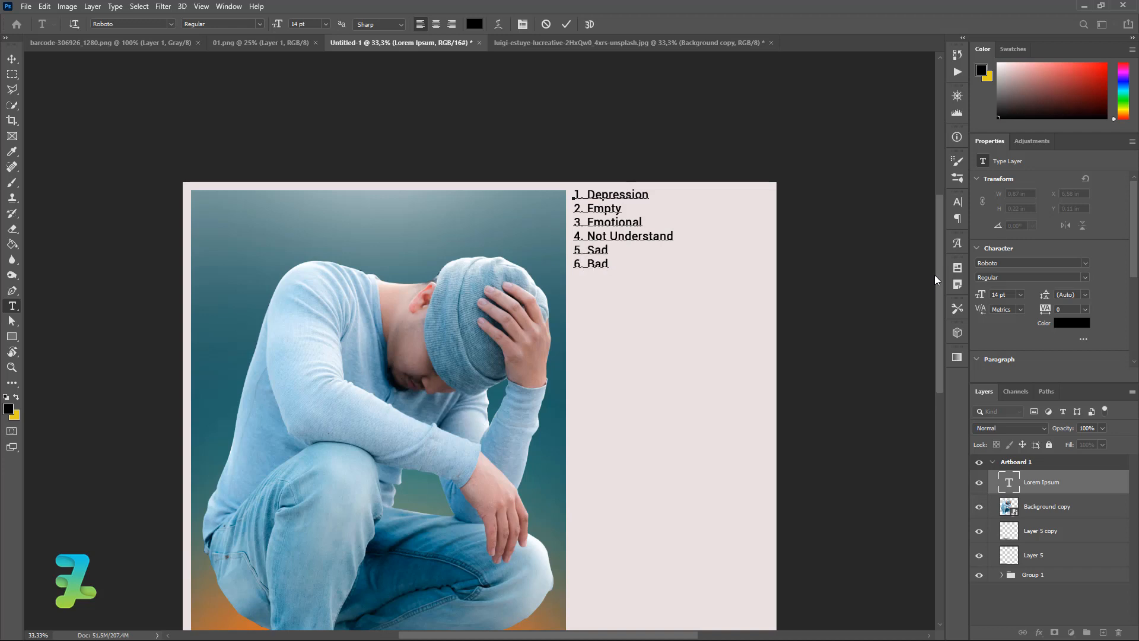
pyautogui.write('Boy')
pyautogui.press('BackSpace')
pyautogui.write('S')
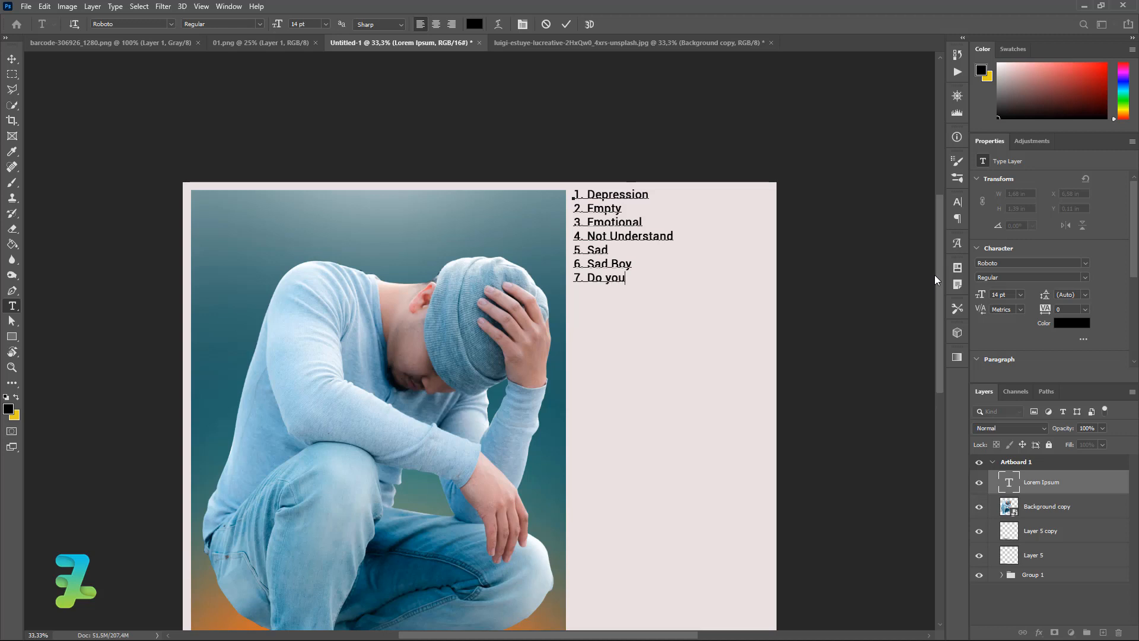
pyautogui.write('ke me?')
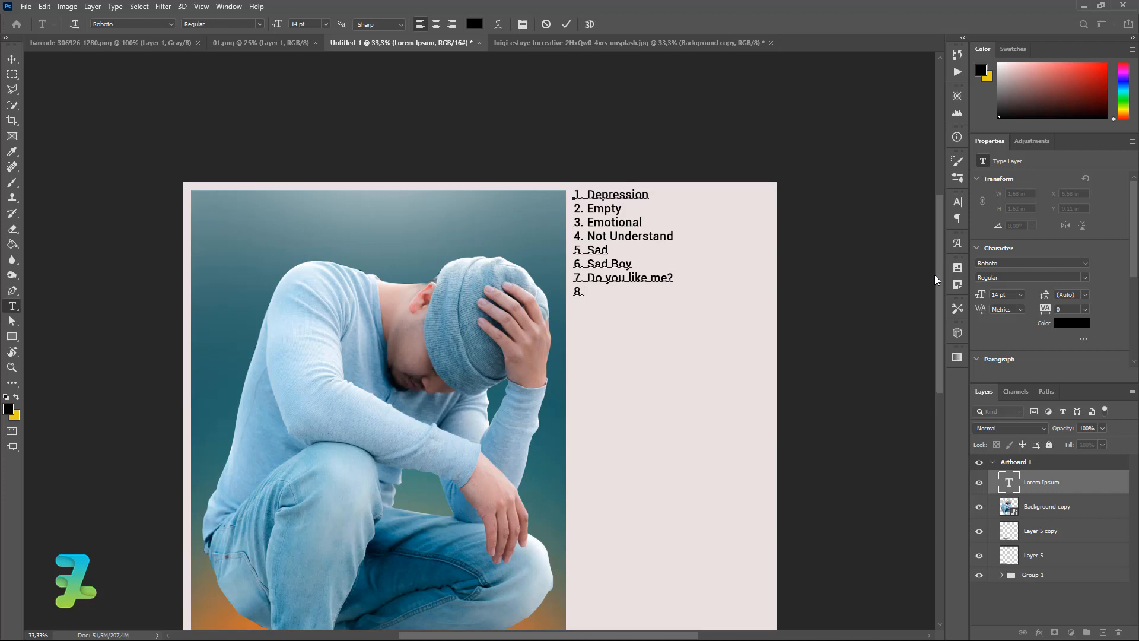
pyautogui.write('8. Dream ')
pyautogui.write('9. No Happiness')
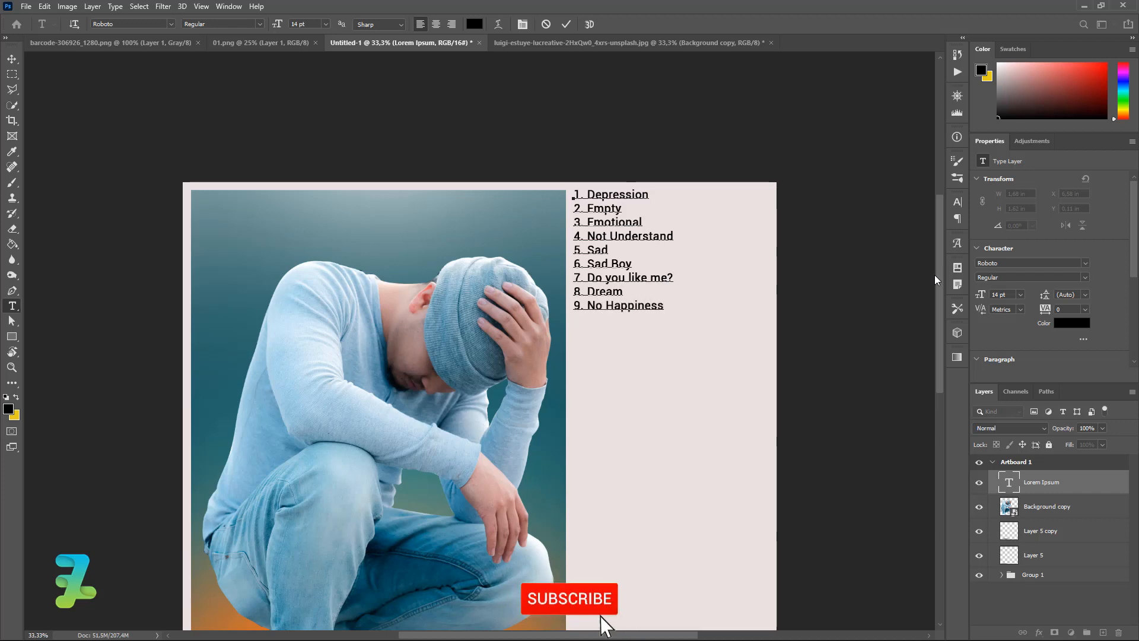
pyautogui.press('Return')
pyautogui.write('10.')
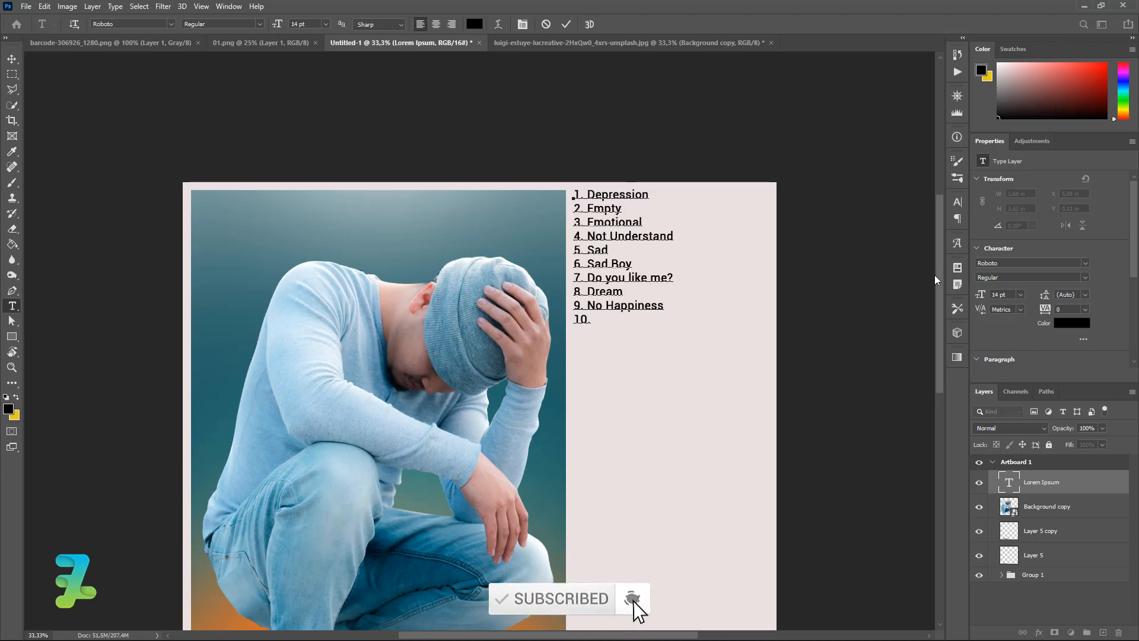
pyautogui.press('BackSpace')
pyautogui.press('BackSpace')
pyautogui.press('BackSpace')
pyautogui.press('BackSpace')
pyautogui.click(12, 59)
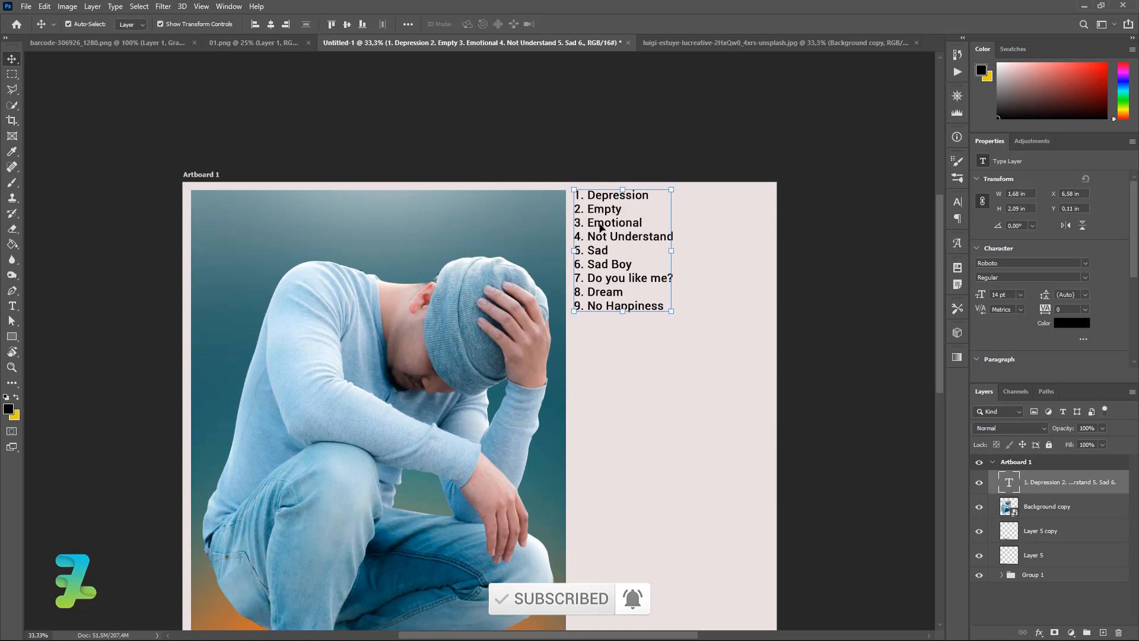
# Nudge the song list to about X 6.57 in, Y 0.13 in, just right of the photo.
pyautogui.press('ctrl')
pyautogui.moveTo(600, 225); pyautogui.dragTo(601, 225)
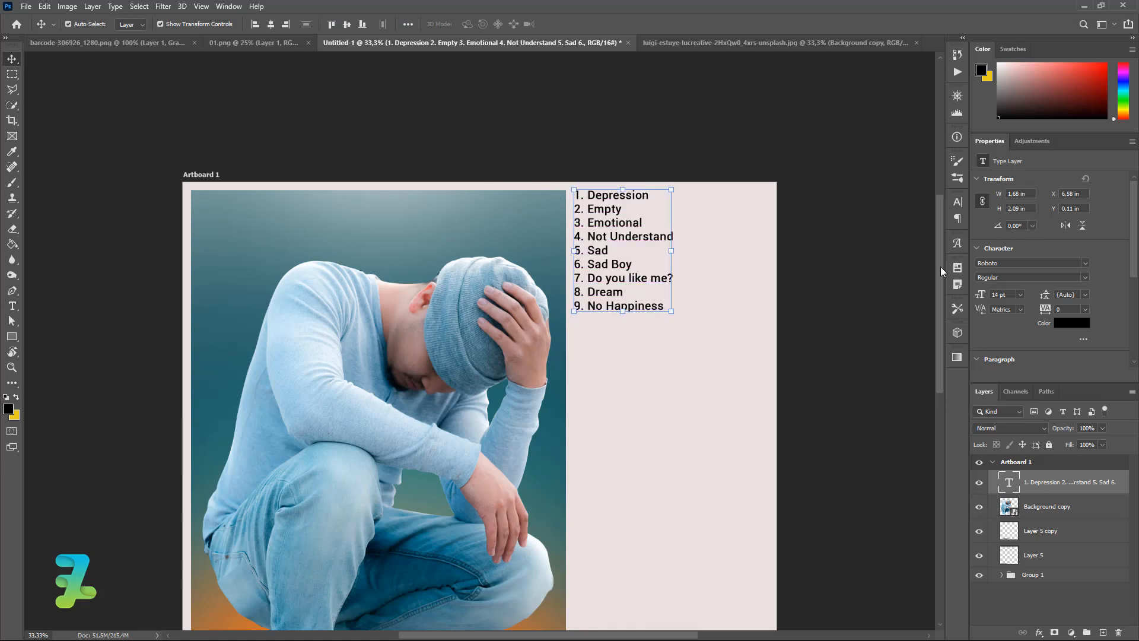
pyautogui.scroll(-3, 929, 343)
pyautogui.scroll(2, 928, 310)
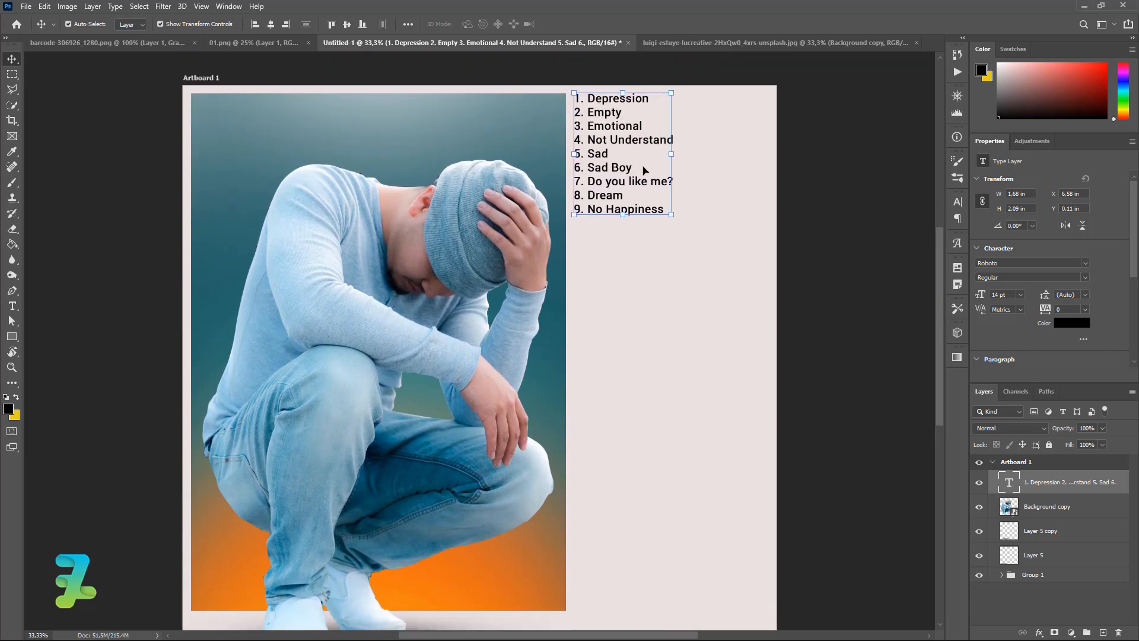
pyautogui.moveTo(621, 156); pyautogui.dragTo(618, 159)
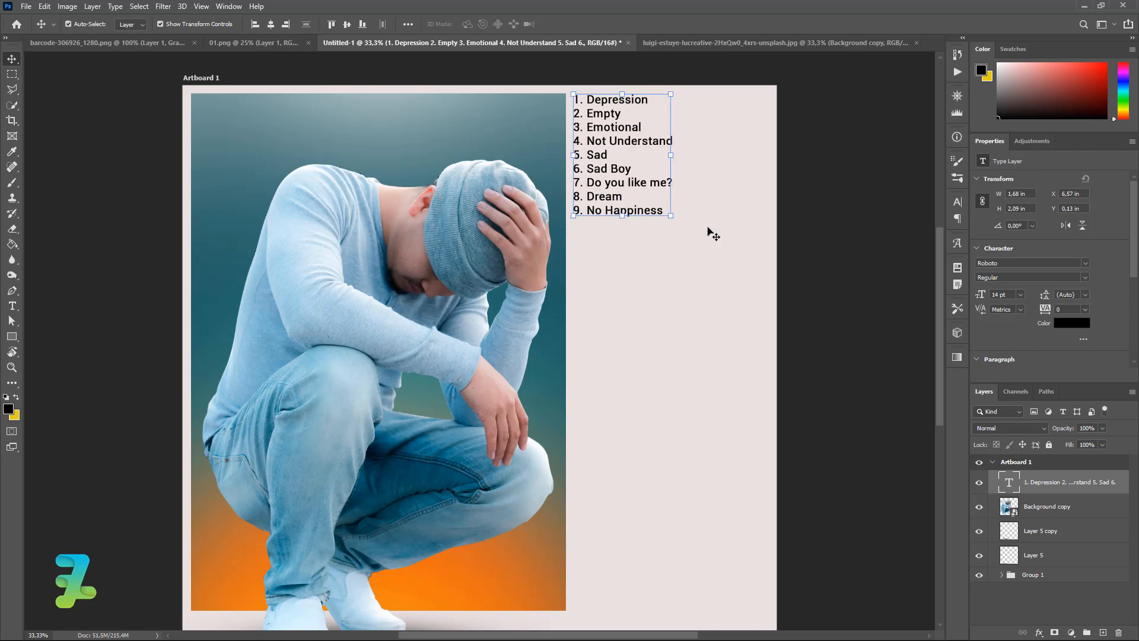
pyautogui.click(843, 282)
pyautogui.scroll(-2, 942, 301)
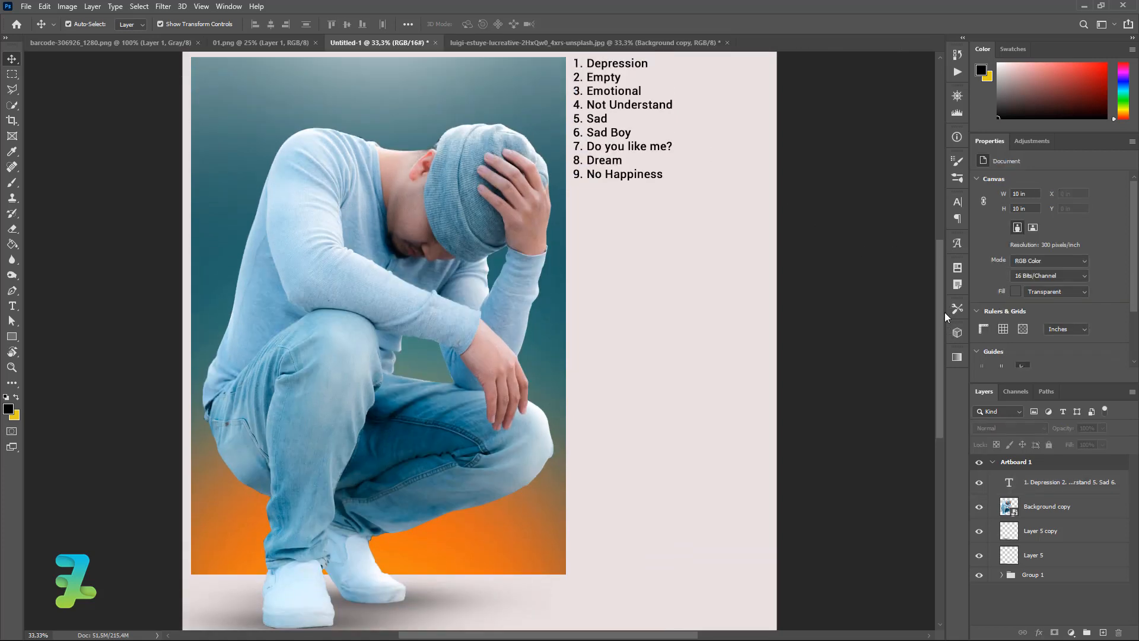
pyautogui.click(11, 306)
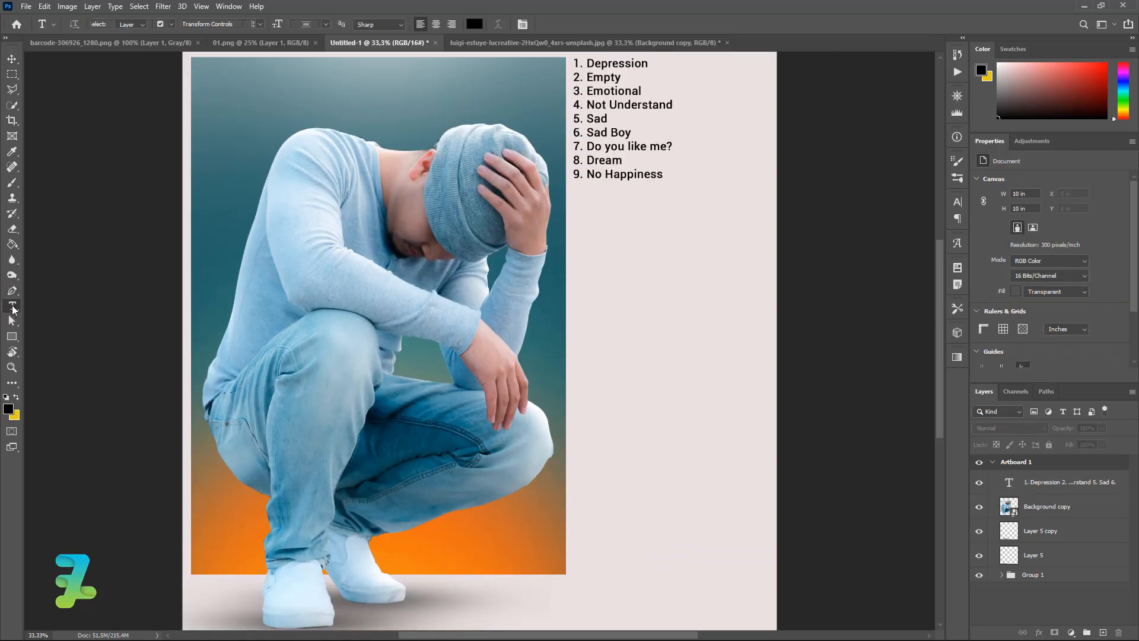
pyautogui.click(598, 280)
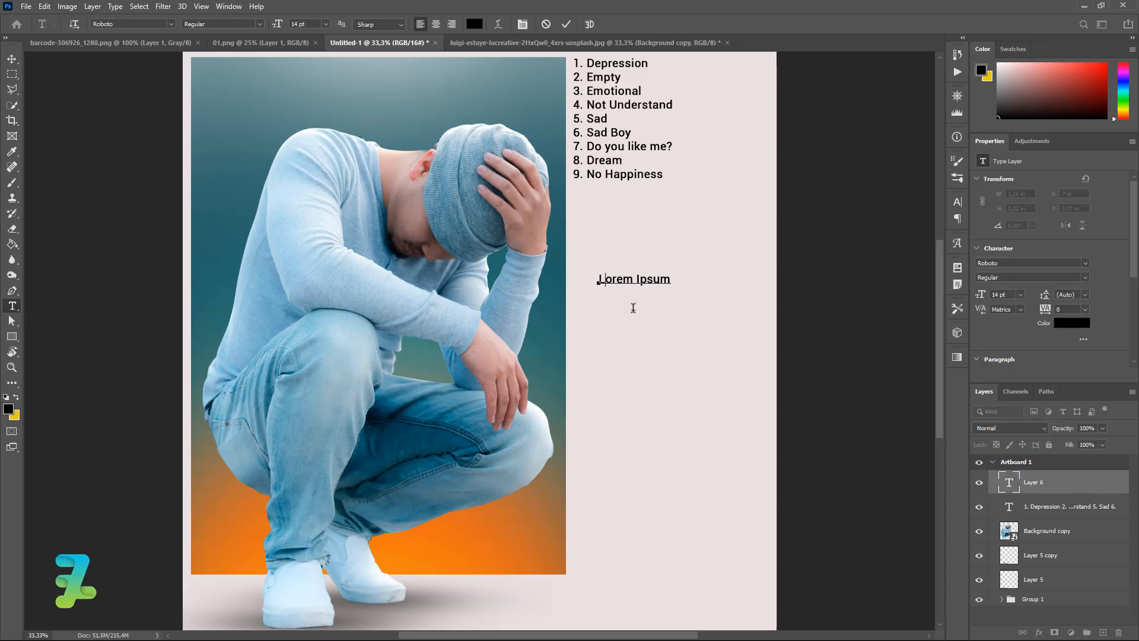
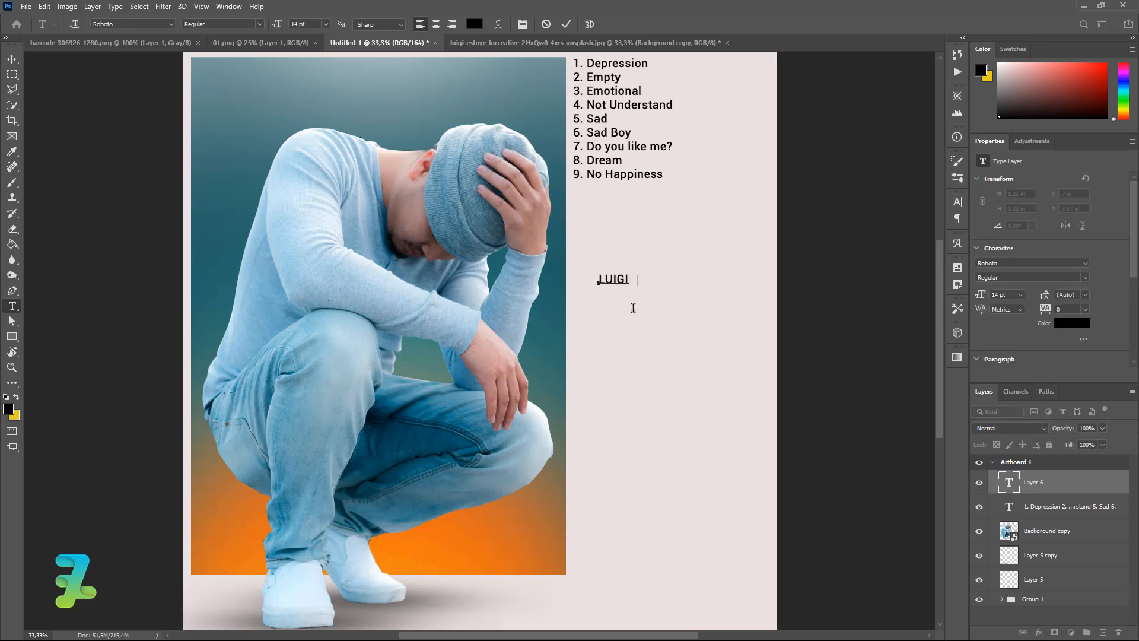
pyautogui.hotkey('ctrl', 'a')
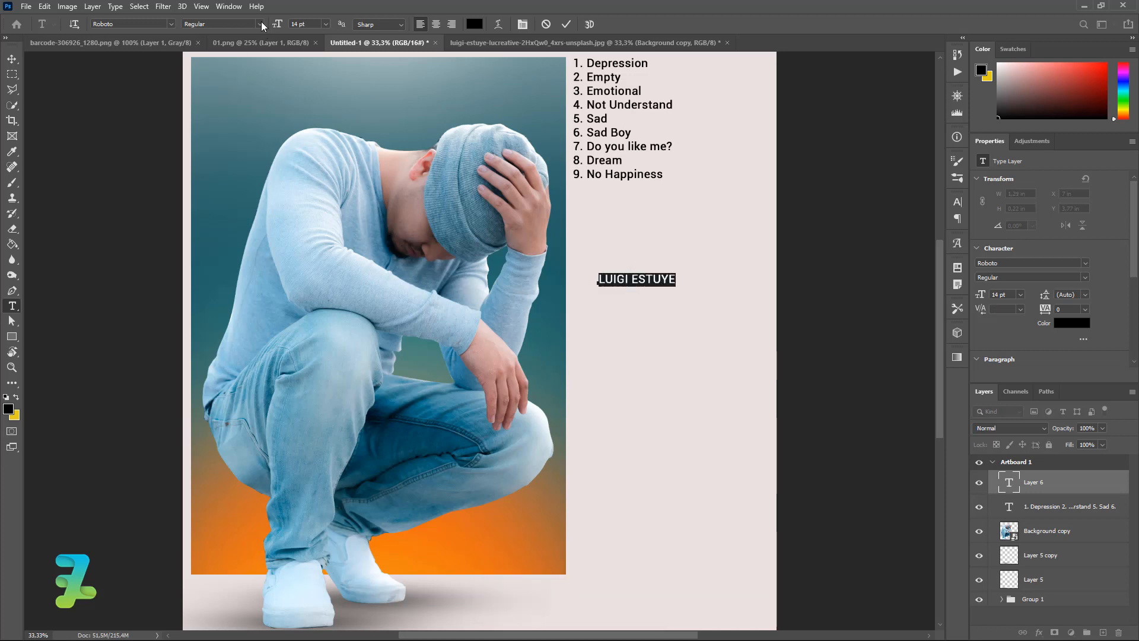
pyautogui.click(262, 24)
pyautogui.click(231, 111)
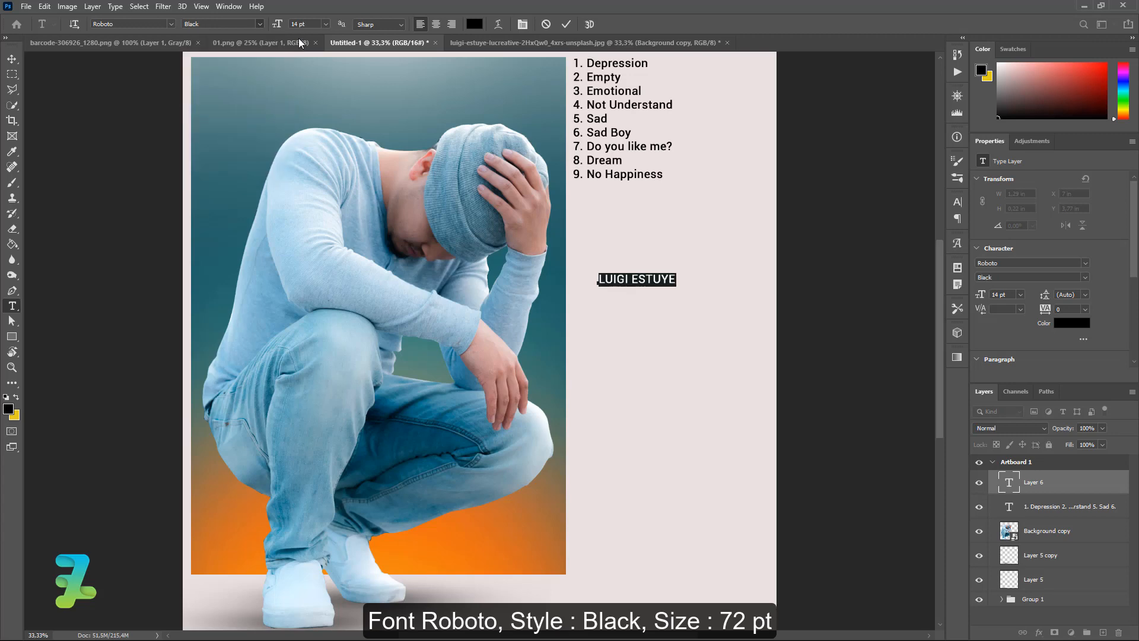
pyautogui.click(325, 23)
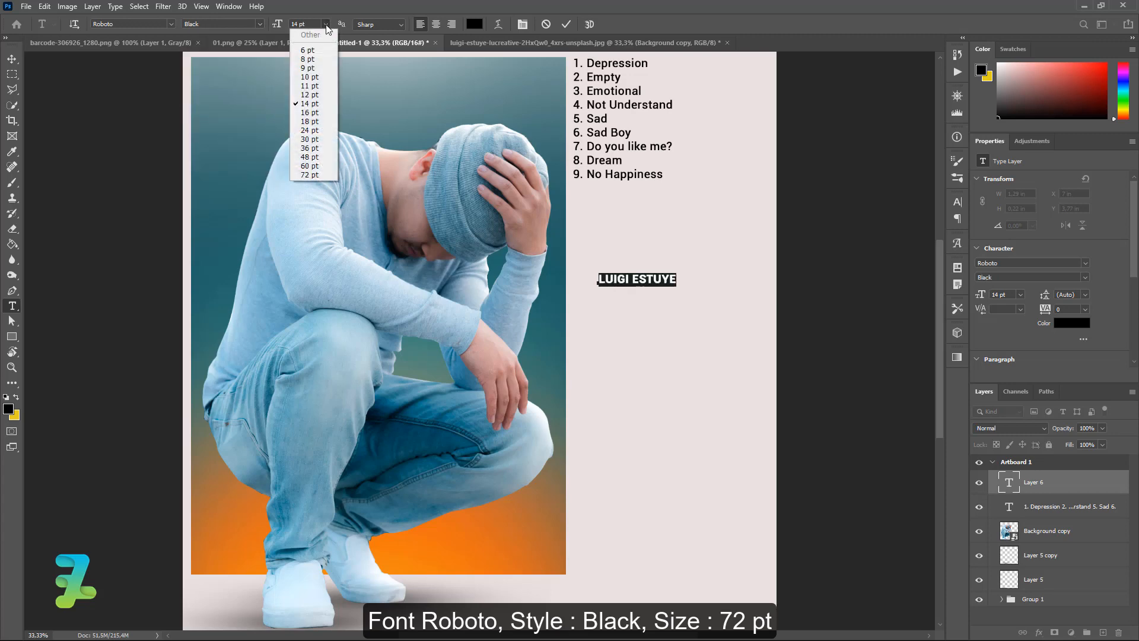
pyautogui.click(306, 174)
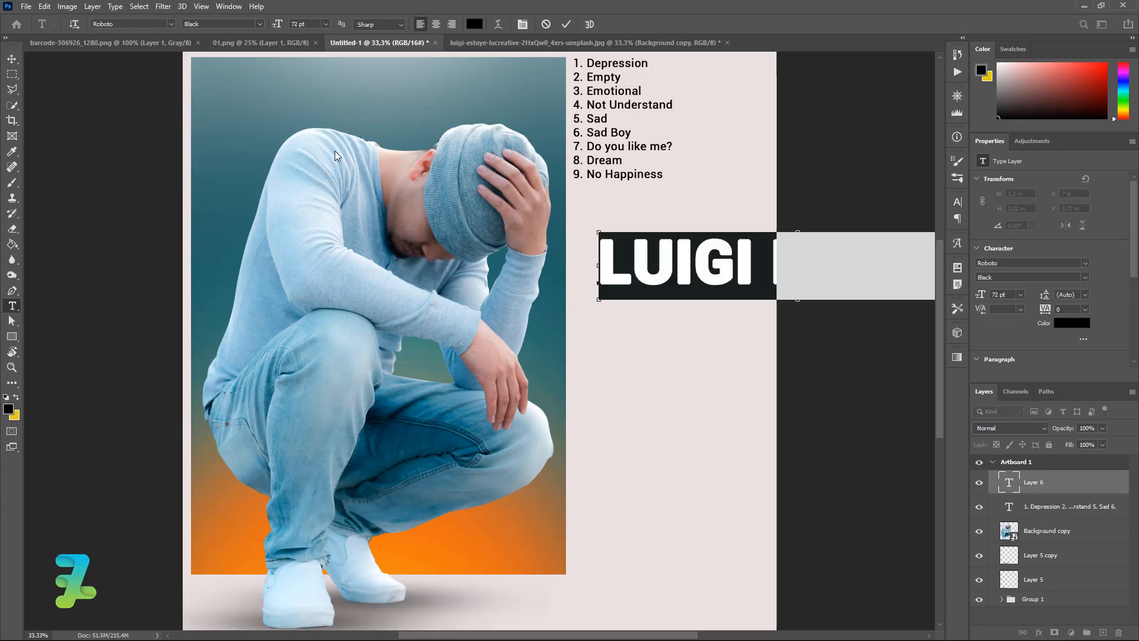
pyautogui.hotkey('ctrl', '-')
pyautogui.hotkey('ctrl', '-')
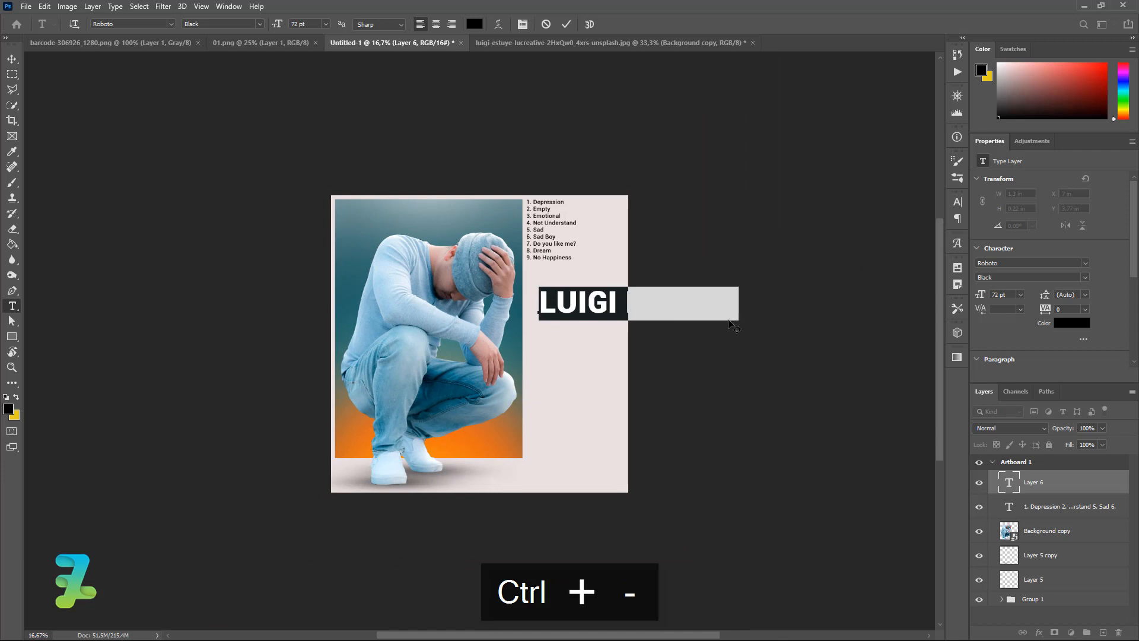
pyautogui.click(12, 59)
pyautogui.hotkey('ctrl', 't')
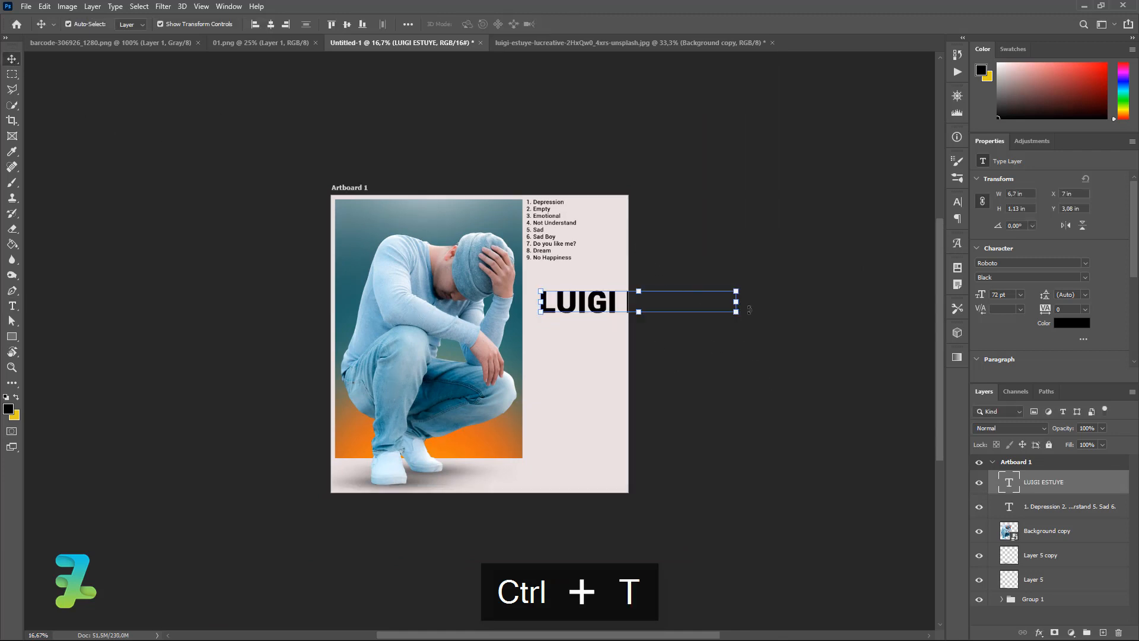
pyautogui.moveTo(749, 309); pyautogui.dragTo(628, 411)
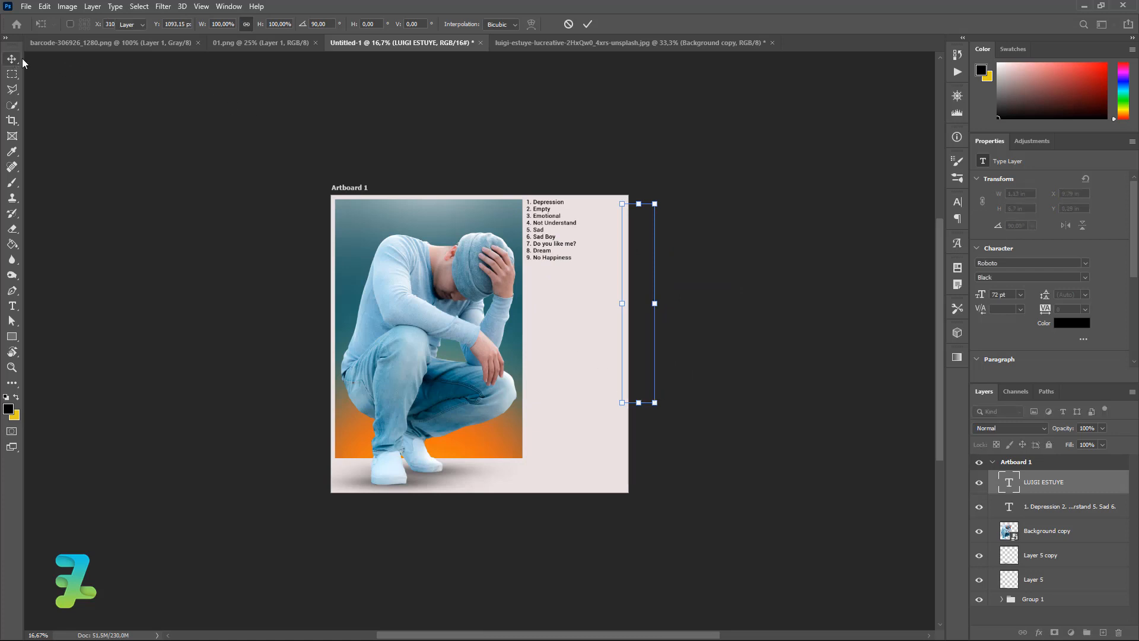
pyautogui.press('Return')
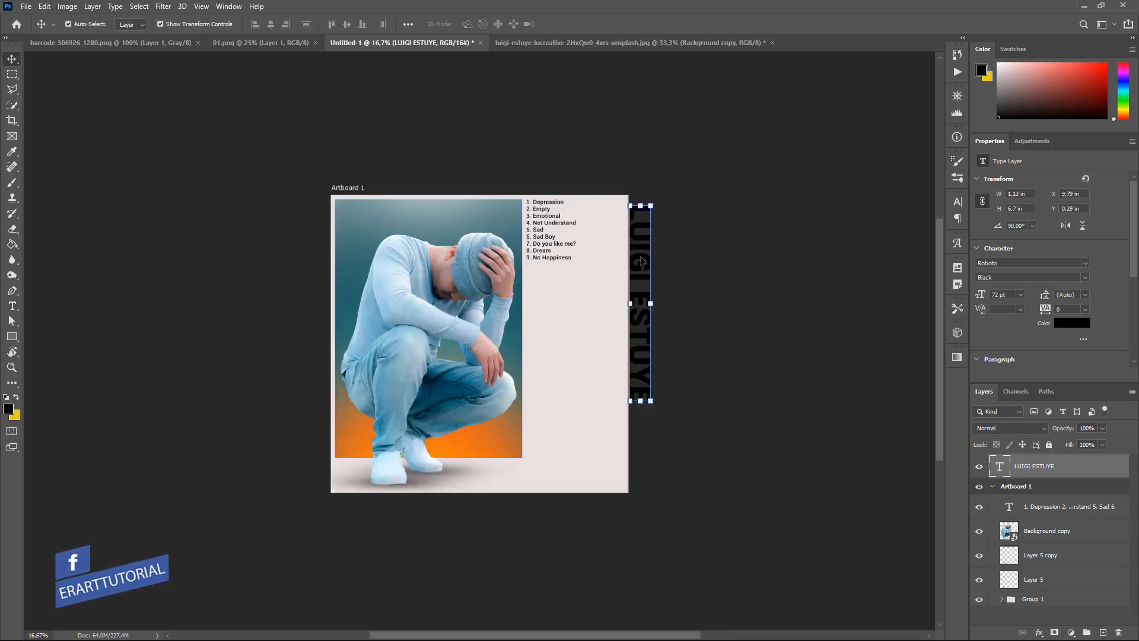
pyautogui.moveTo(642, 260); pyautogui.dragTo(540, 319)
# Shrink the vertical title slightly to about 70.99 pt, then duplicate the layer.
pyautogui.hotkey('ctrl', '=')
pyautogui.hotkey('ctrl', '=')
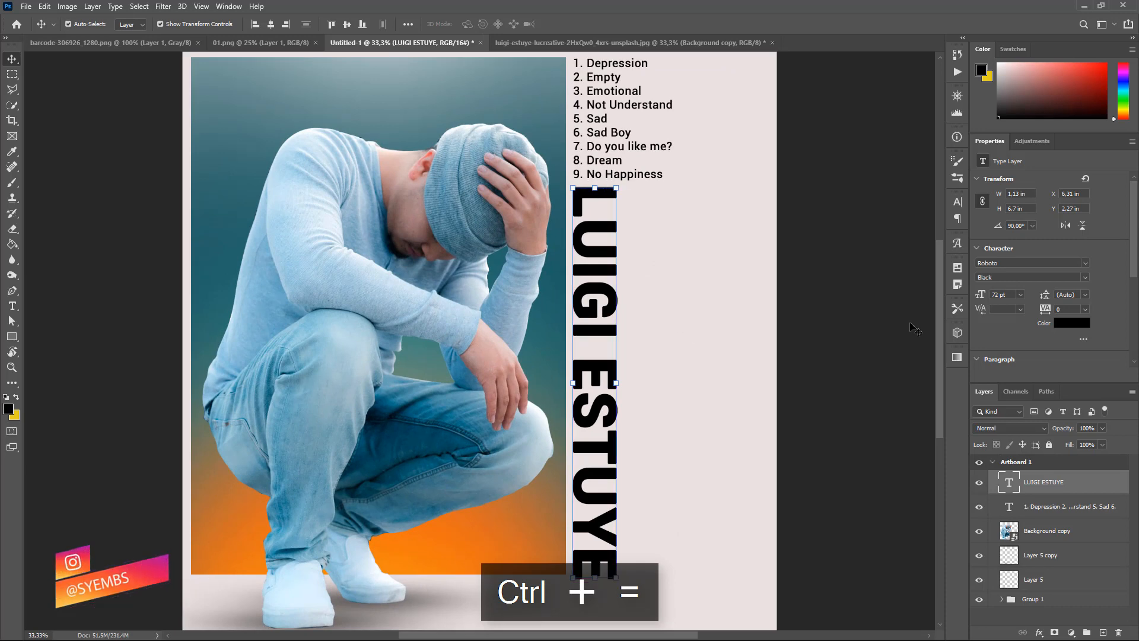
pyautogui.moveTo(938, 323); pyautogui.dragTo(941, 338)
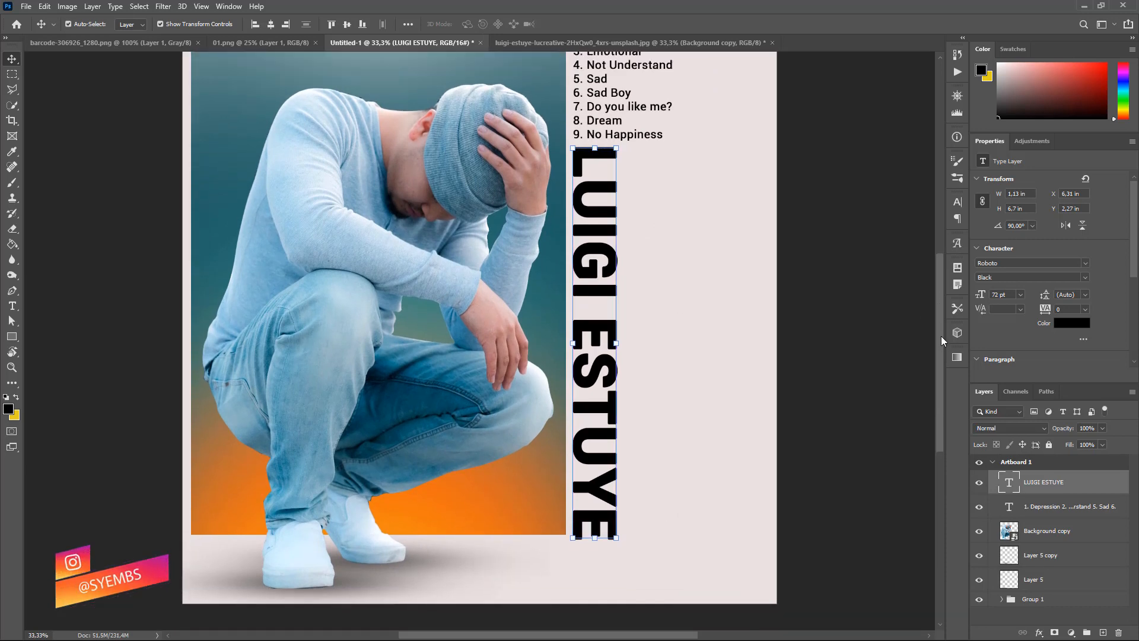
pyautogui.hotkey('ctrl', '=')
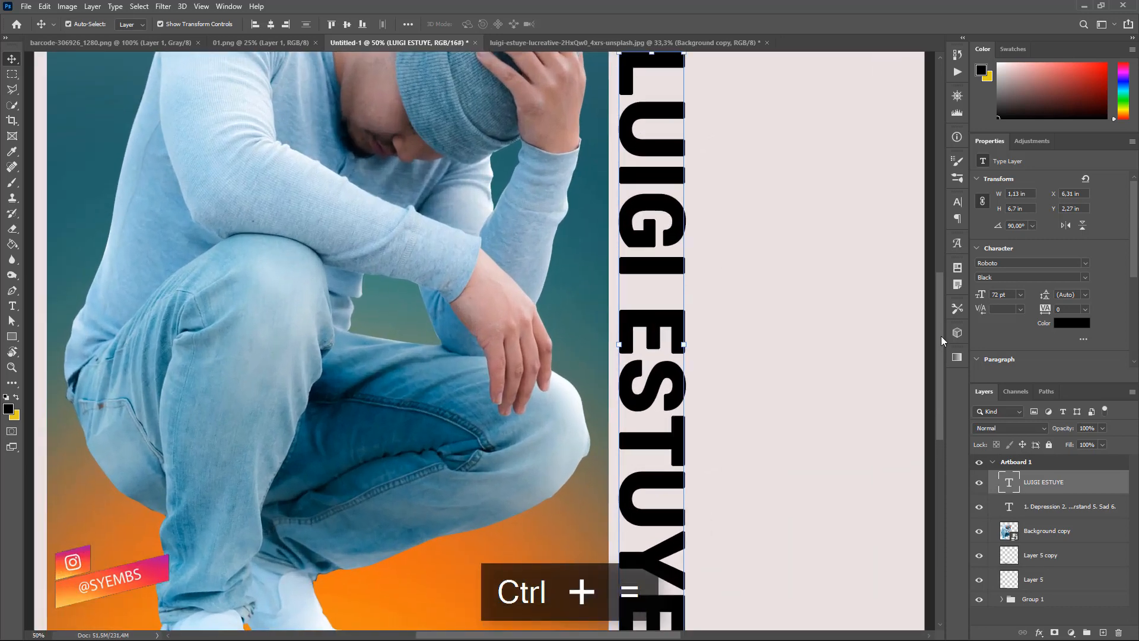
pyautogui.moveTo(940, 336); pyautogui.dragTo(941, 389)
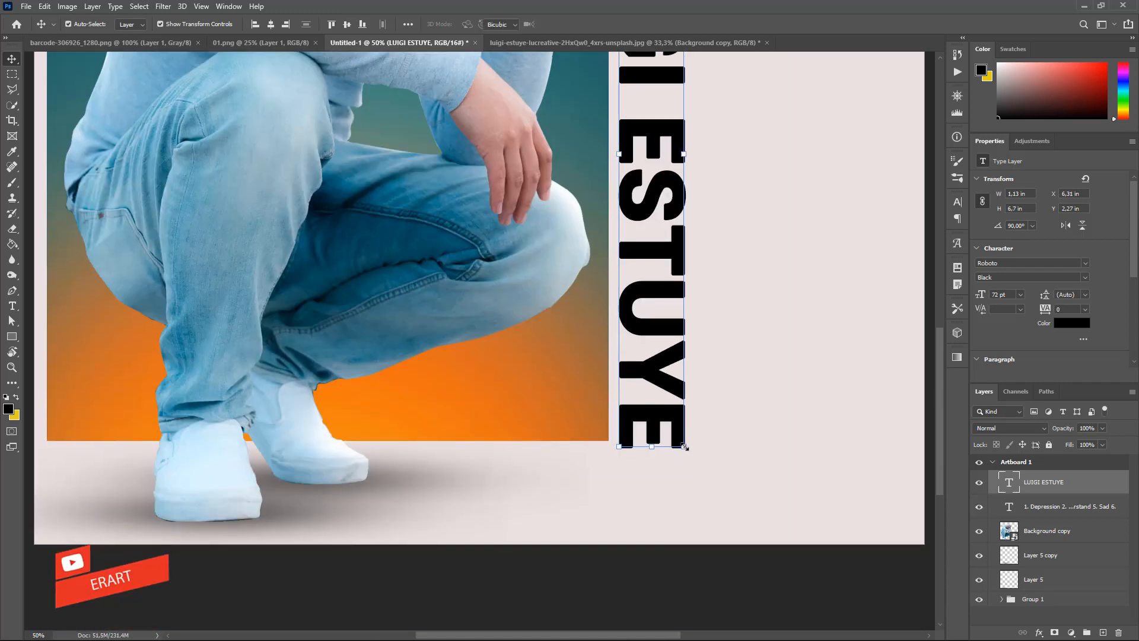
pyautogui.moveTo(684, 446); pyautogui.dragTo(682, 444)
pyautogui.hotkey('ctrl', 'z')
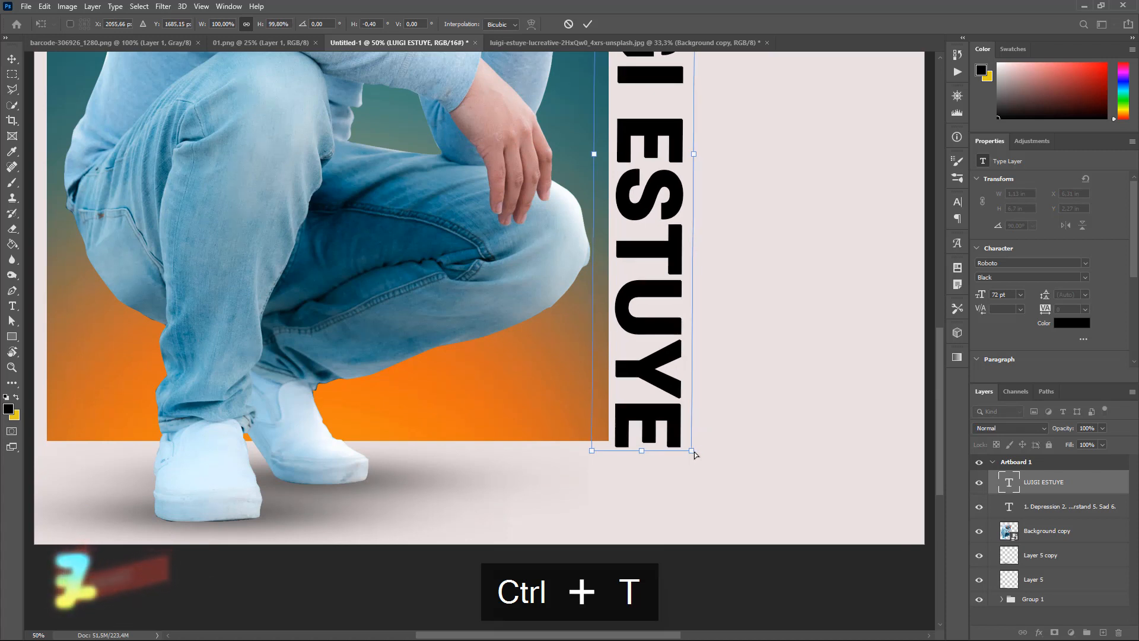
pyautogui.hotkey('ctrl', 'z')
pyautogui.moveTo(699, 453); pyautogui.dragTo(694, 443)
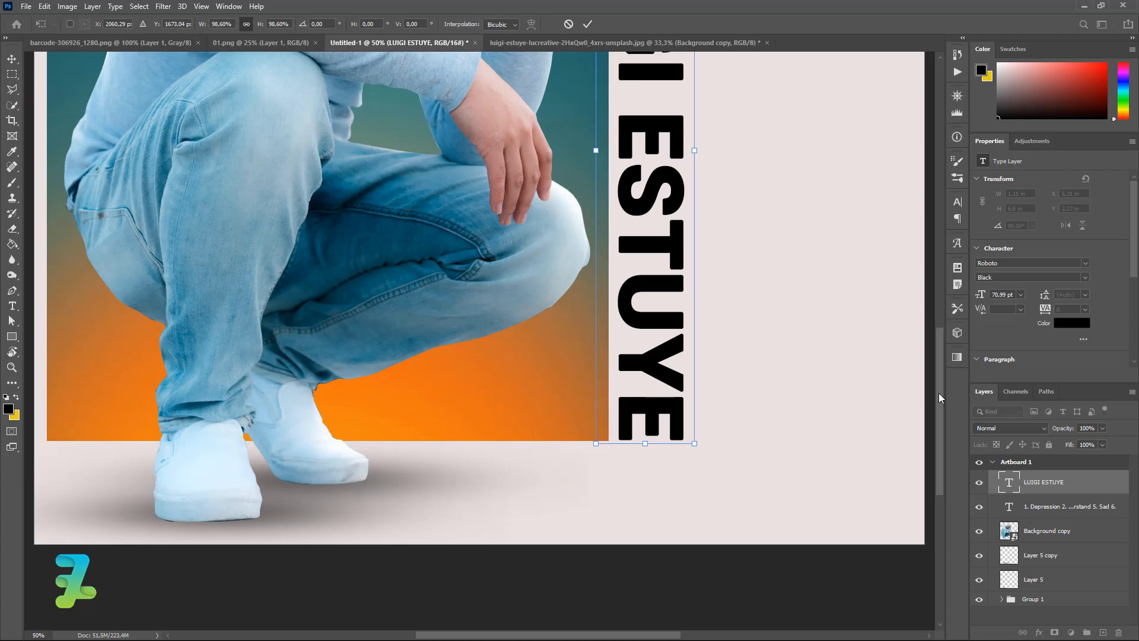
pyautogui.moveTo(939, 392); pyautogui.dragTo(944, 313)
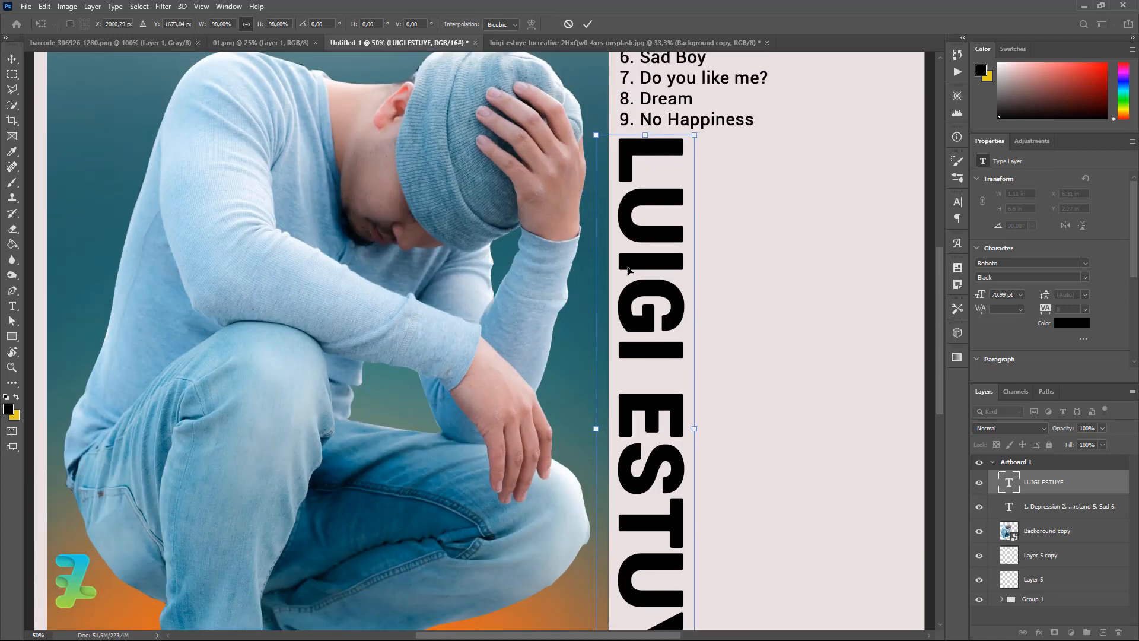
pyautogui.click(16, 59)
pyautogui.hotkey('ctrl', 'j')
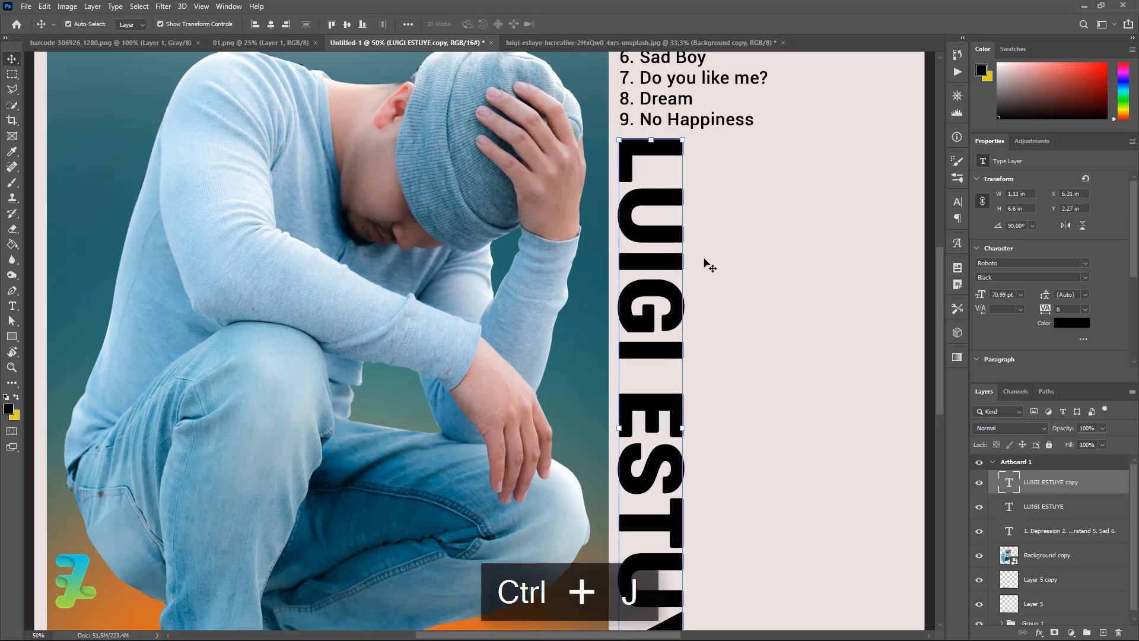
pyautogui.moveTo(660, 236); pyautogui.dragTo(734, 236)
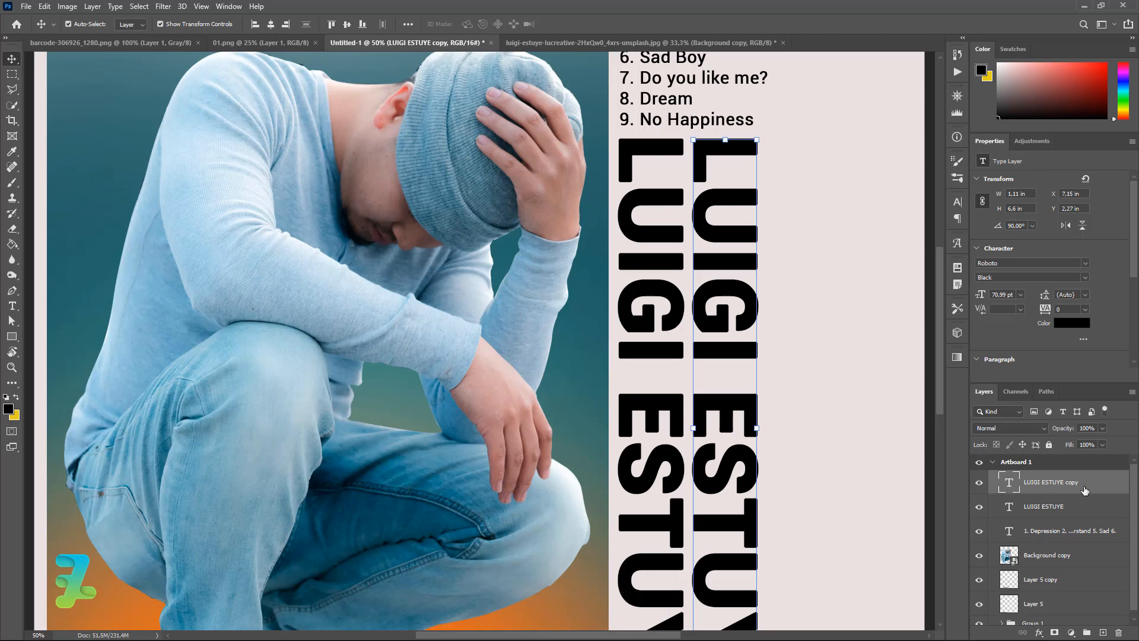
pyautogui.click(1102, 445)
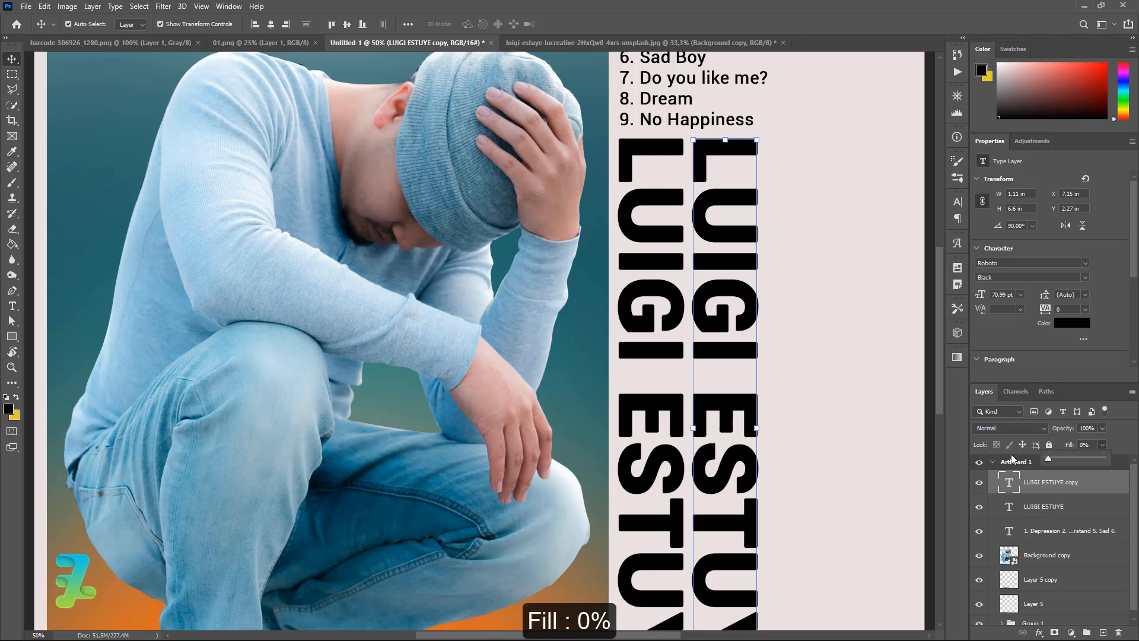
pyautogui.click(1101, 489)
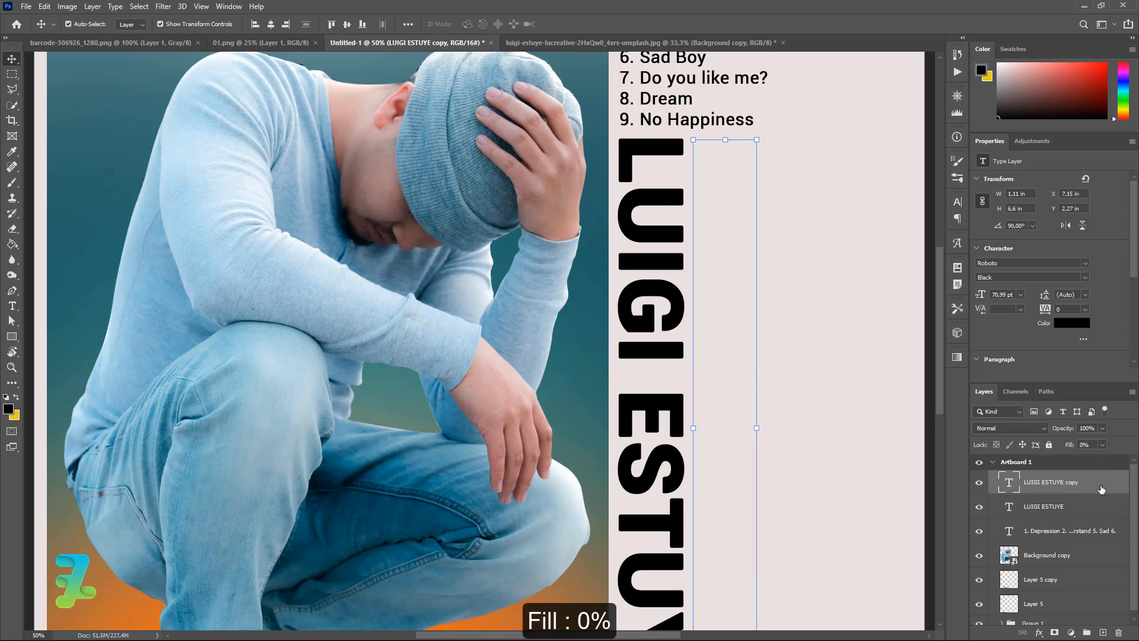
# Give the copy a 10 px black (#000000) inside Stroke layer style.
pyautogui.doubleClick(1102, 488)
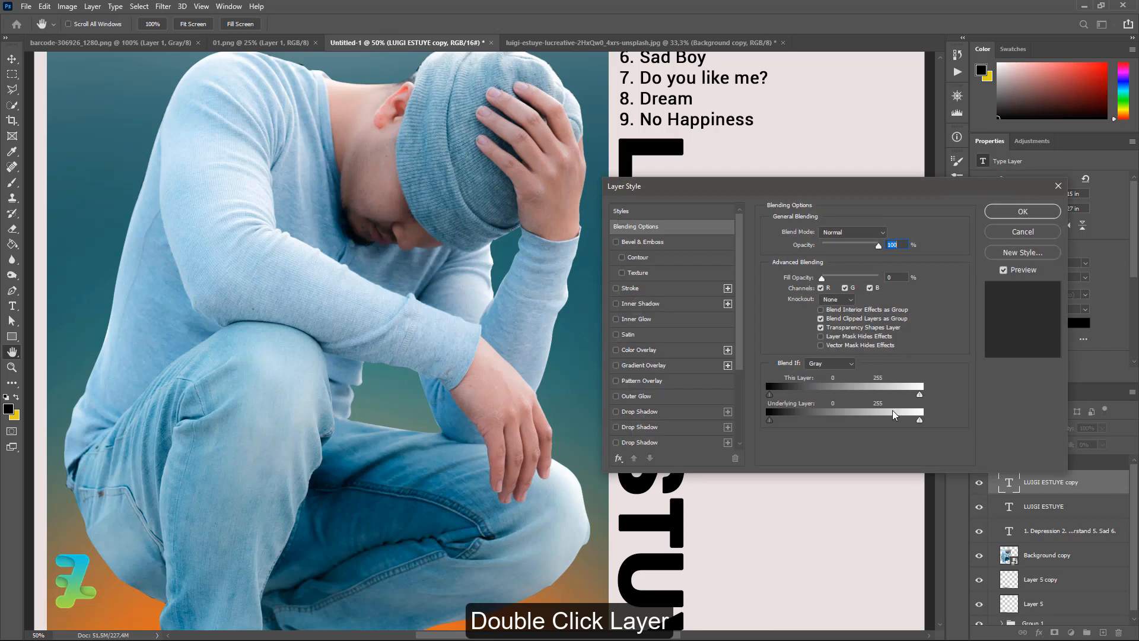
pyautogui.click(616, 289)
pyautogui.click(630, 288)
pyautogui.click(795, 318)
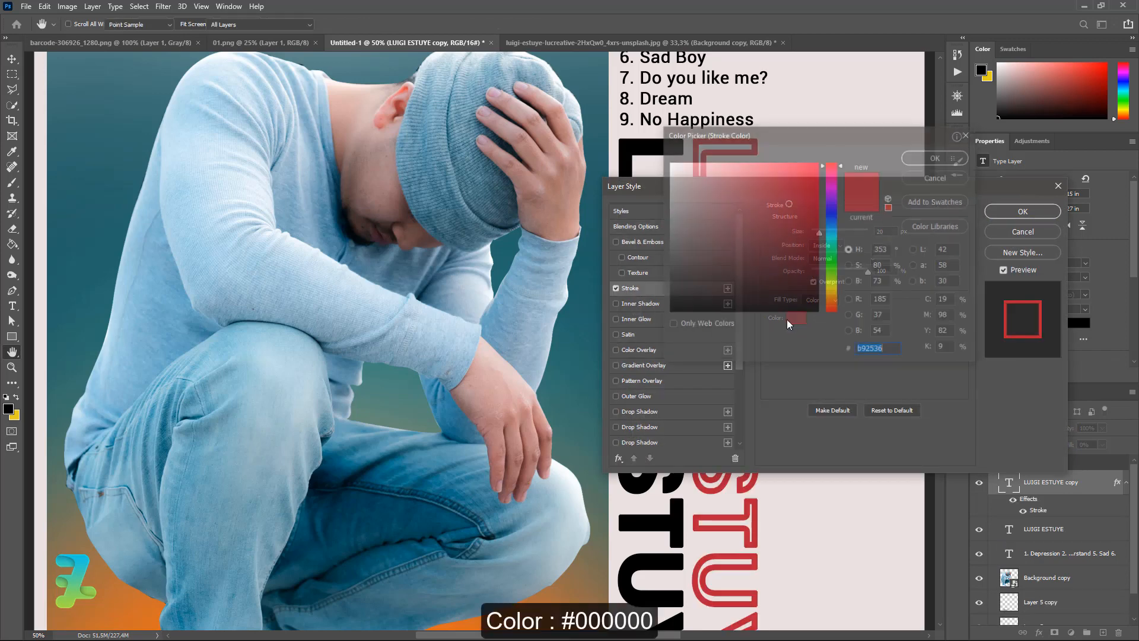
pyautogui.write('000000')
pyautogui.click(948, 155)
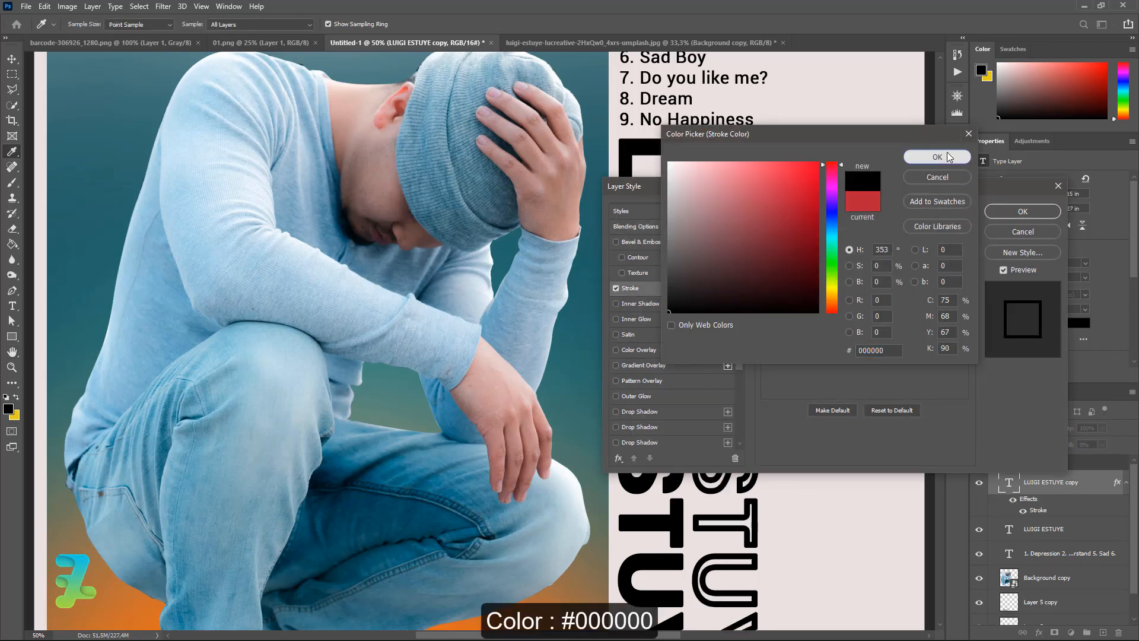
pyautogui.moveTo(834, 186); pyautogui.dragTo(804, 322)
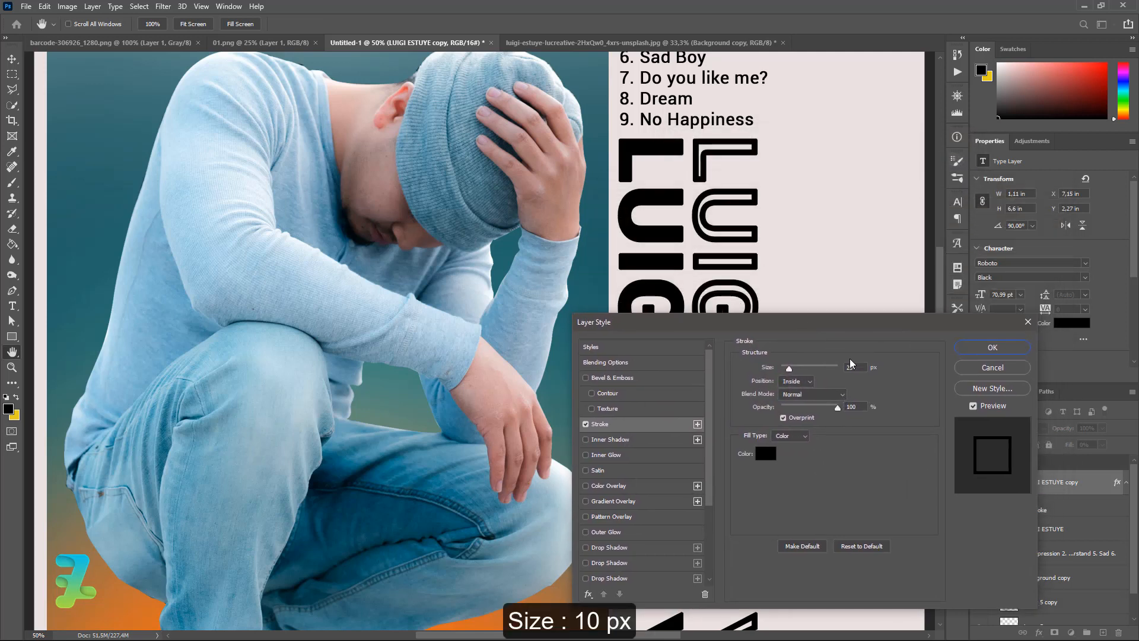
pyautogui.doubleClick(849, 367)
pyautogui.write('10')
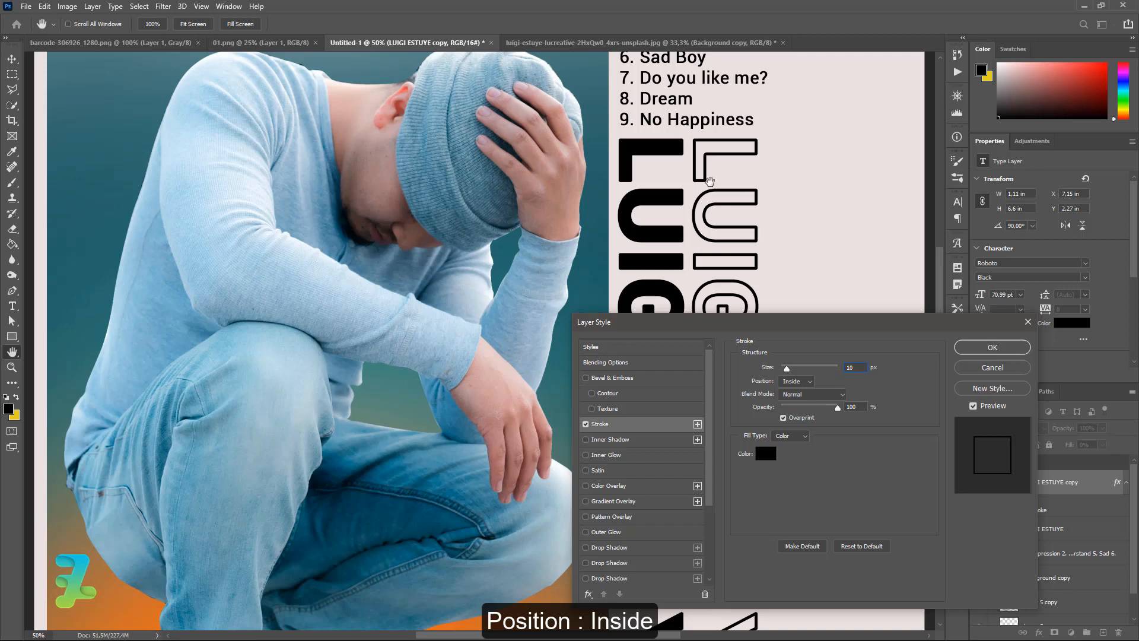
pyautogui.click(812, 384)
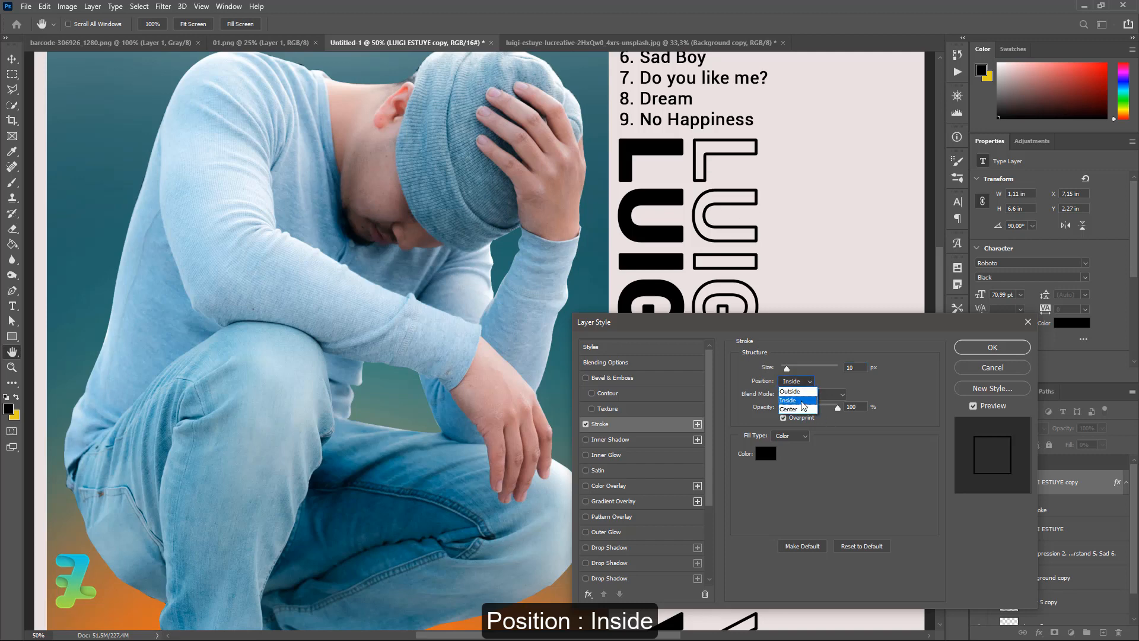
pyautogui.click(768, 455)
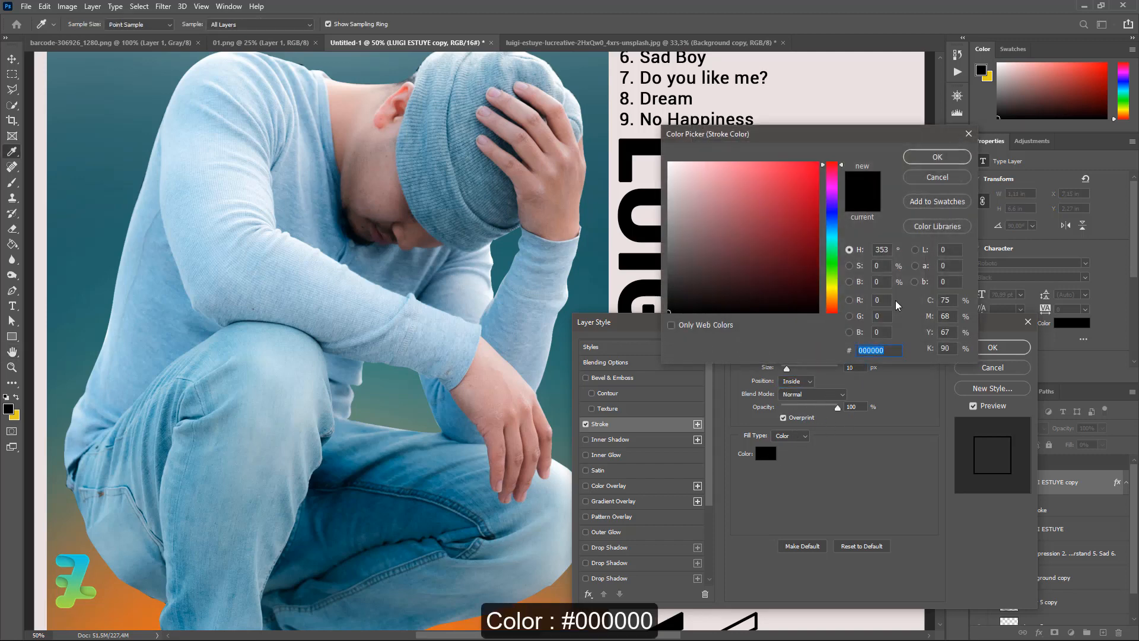
pyautogui.click(935, 161)
pyautogui.click(993, 349)
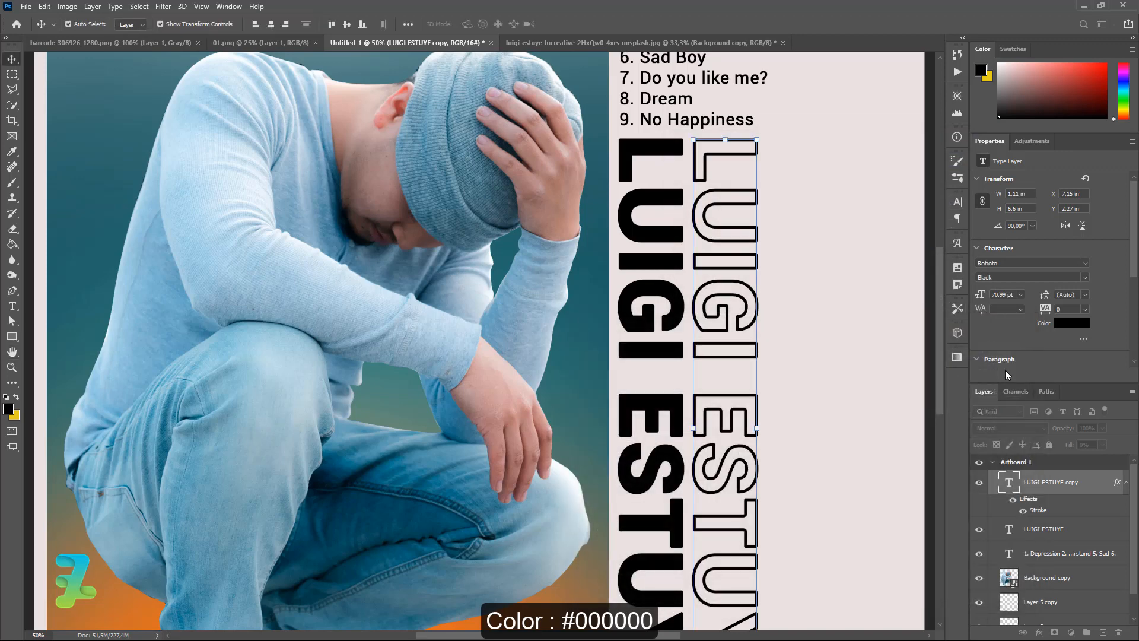
pyautogui.click(1019, 530)
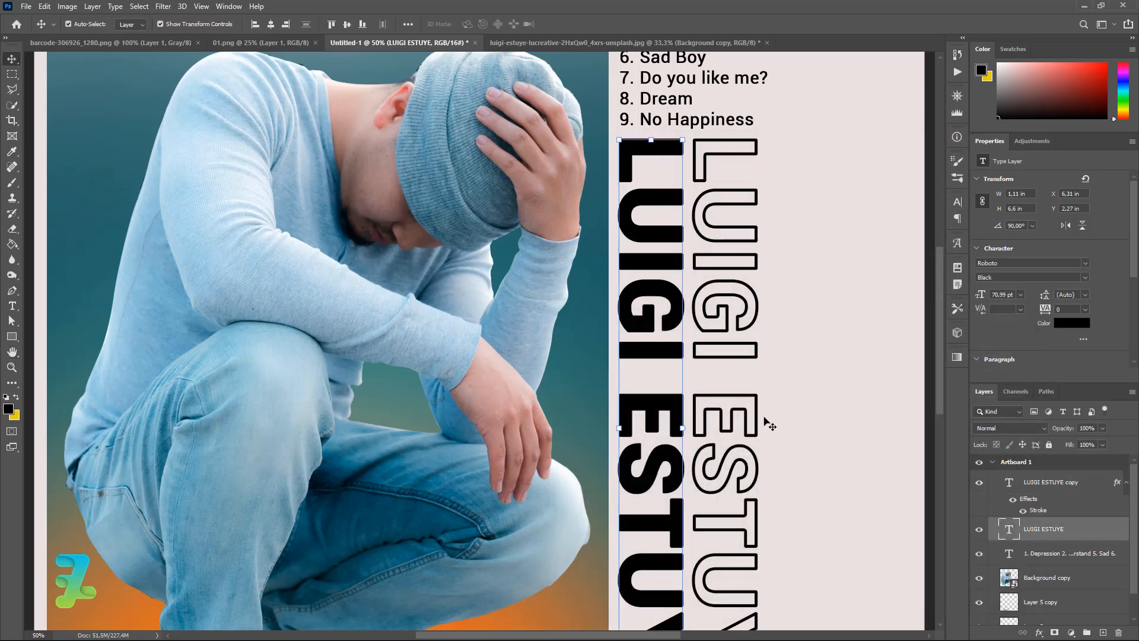
pyautogui.hotkey('ctrl', 'j')
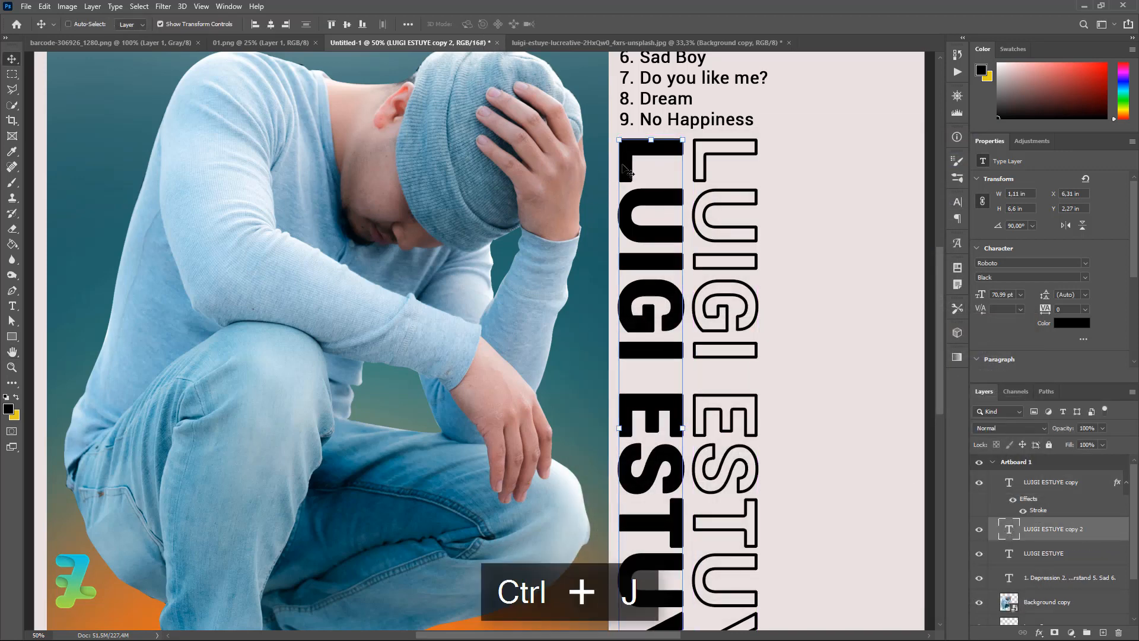
pyautogui.moveTo(633, 171); pyautogui.dragTo(776, 170)
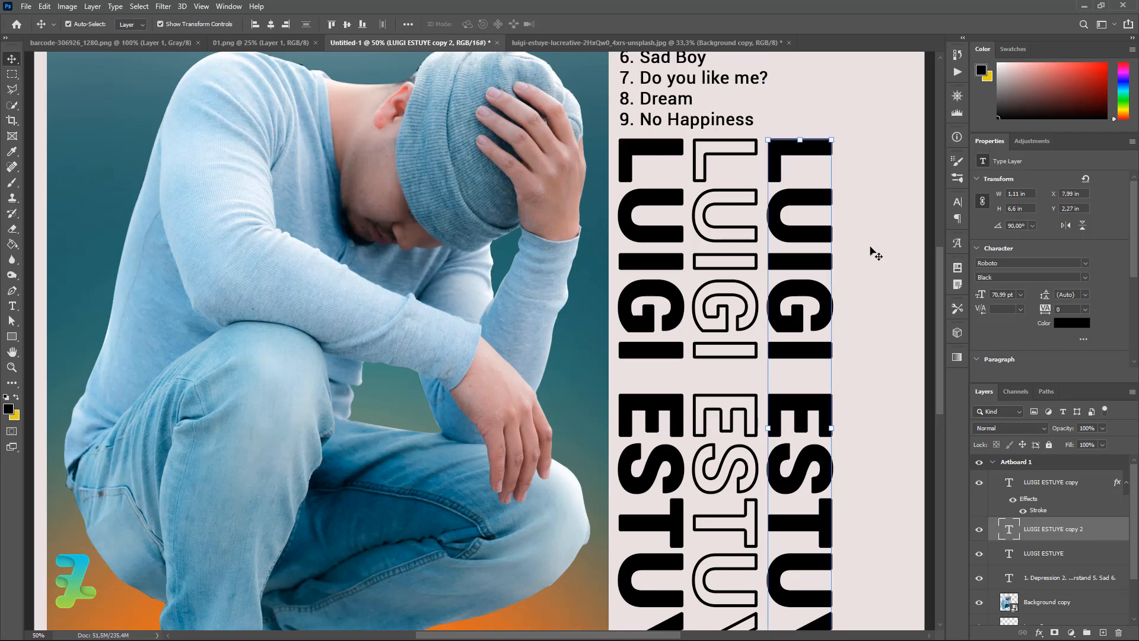
pyautogui.hotkey('ctrl', '-')
pyautogui.hotkey('ctrl', '-')
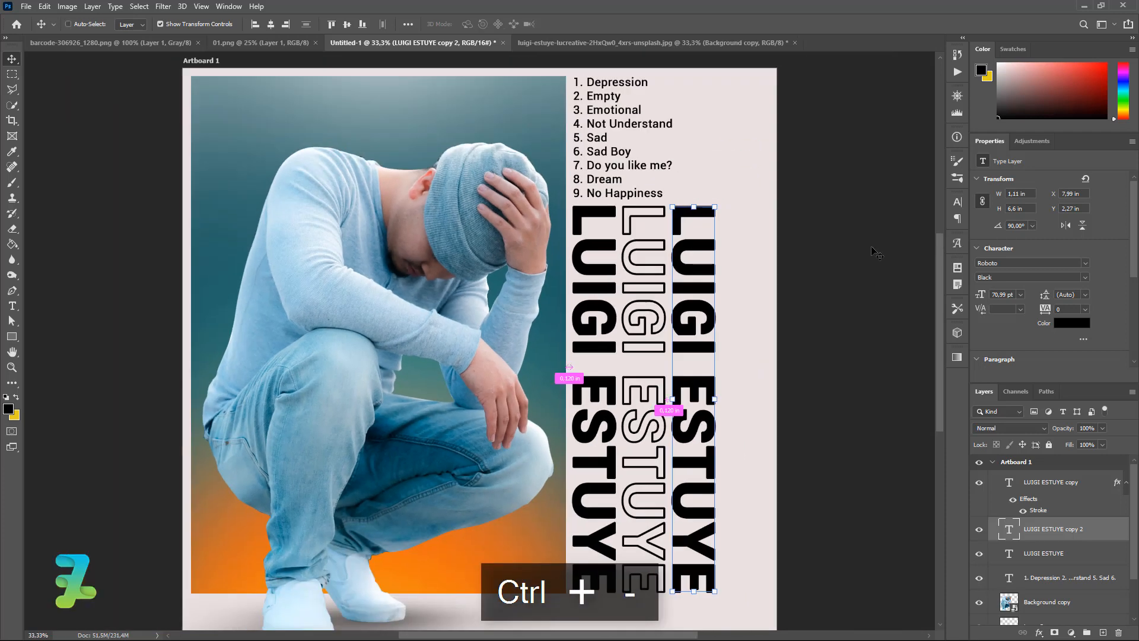
pyautogui.scroll(-3, 942, 342)
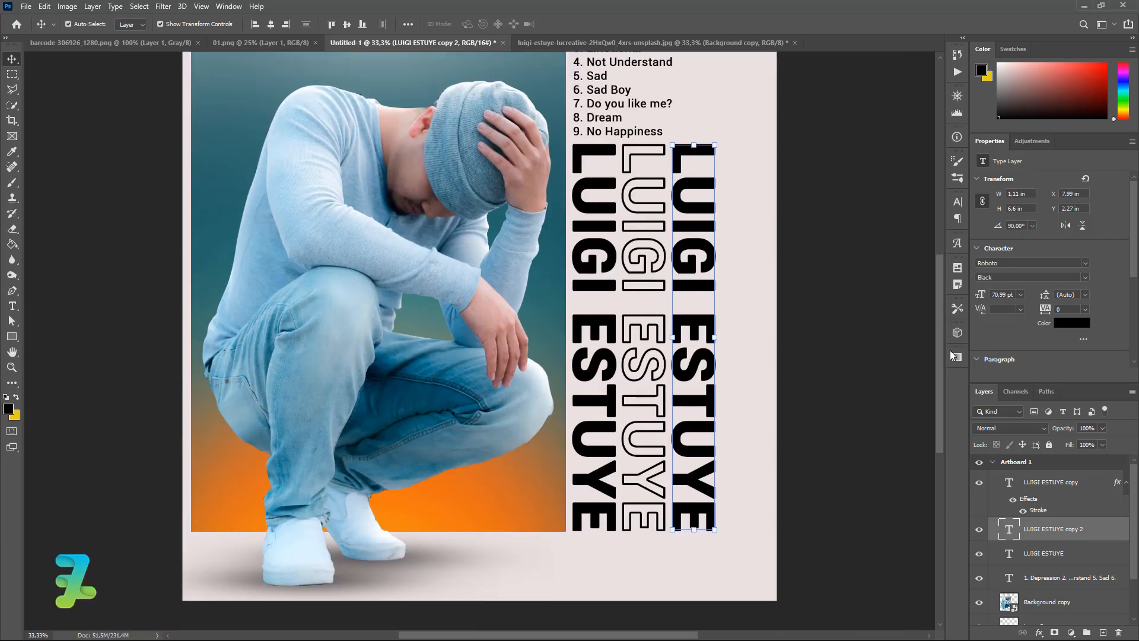
pyautogui.scroll(-2, 1094, 605)
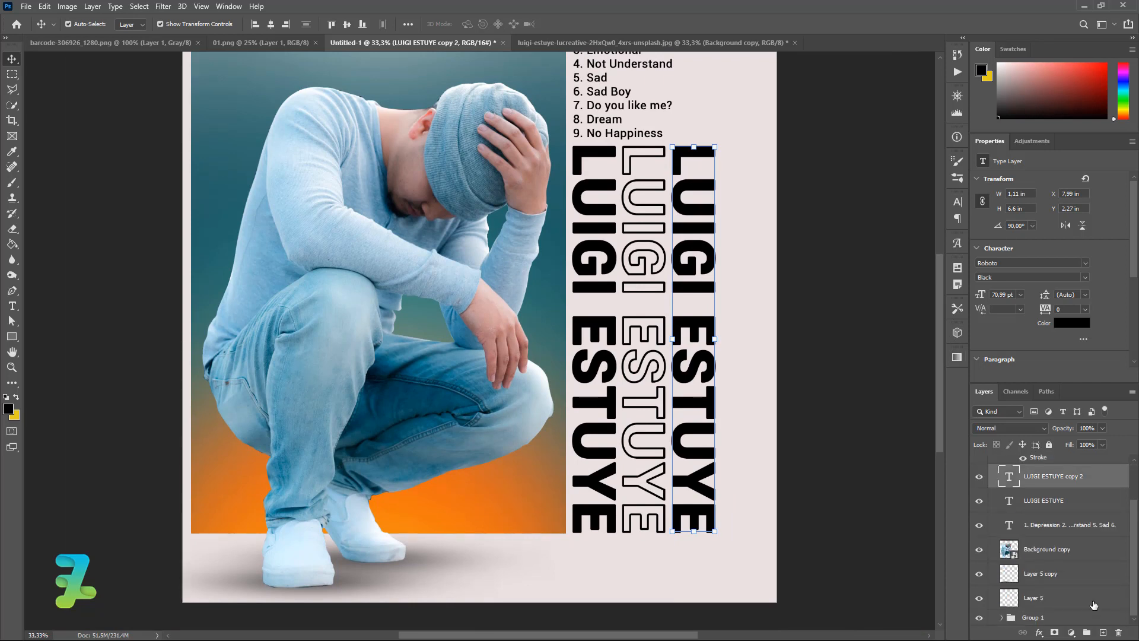
pyautogui.click(1012, 619)
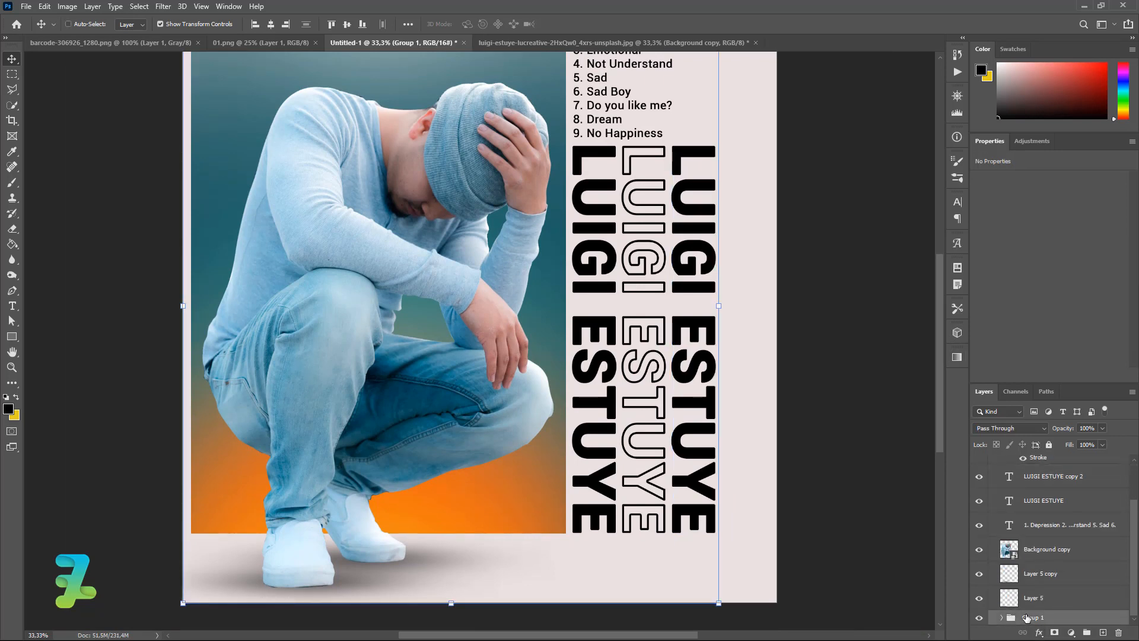
pyautogui.hotkey('ctrl', 'j')
pyautogui.moveTo(1134, 578); pyautogui.dragTo(1132, 611)
pyautogui.moveTo(1035, 608); pyautogui.dragTo(1060, 510)
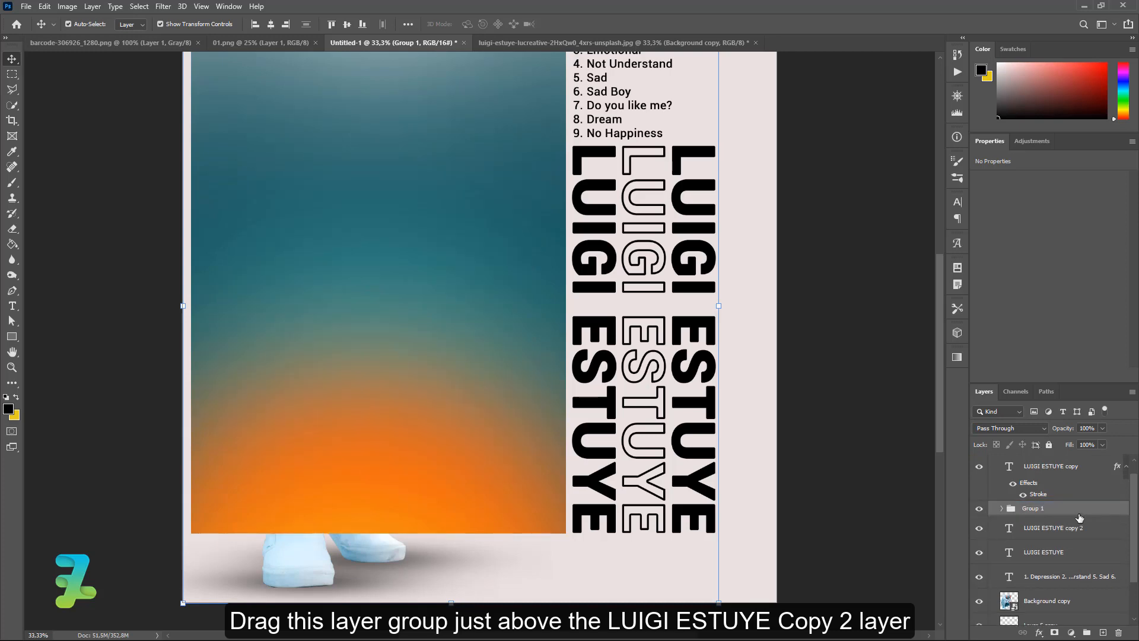
pyautogui.moveTo(485, 330); pyautogui.dragTo(637, 322)
pyautogui.rightClick(1079, 511)
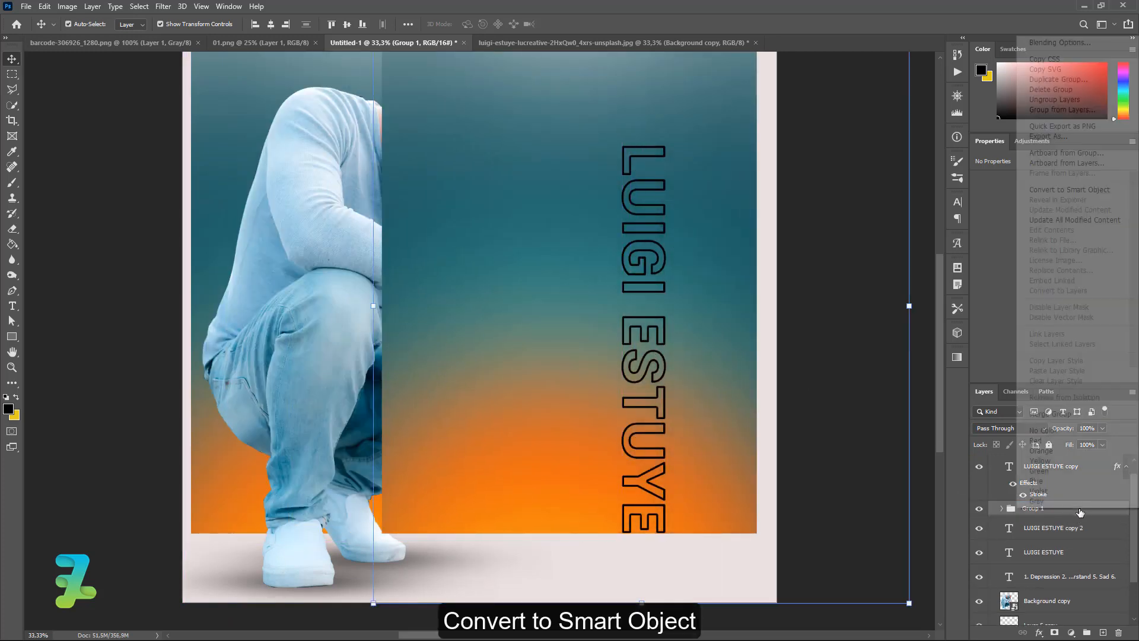
pyautogui.click(1063, 195)
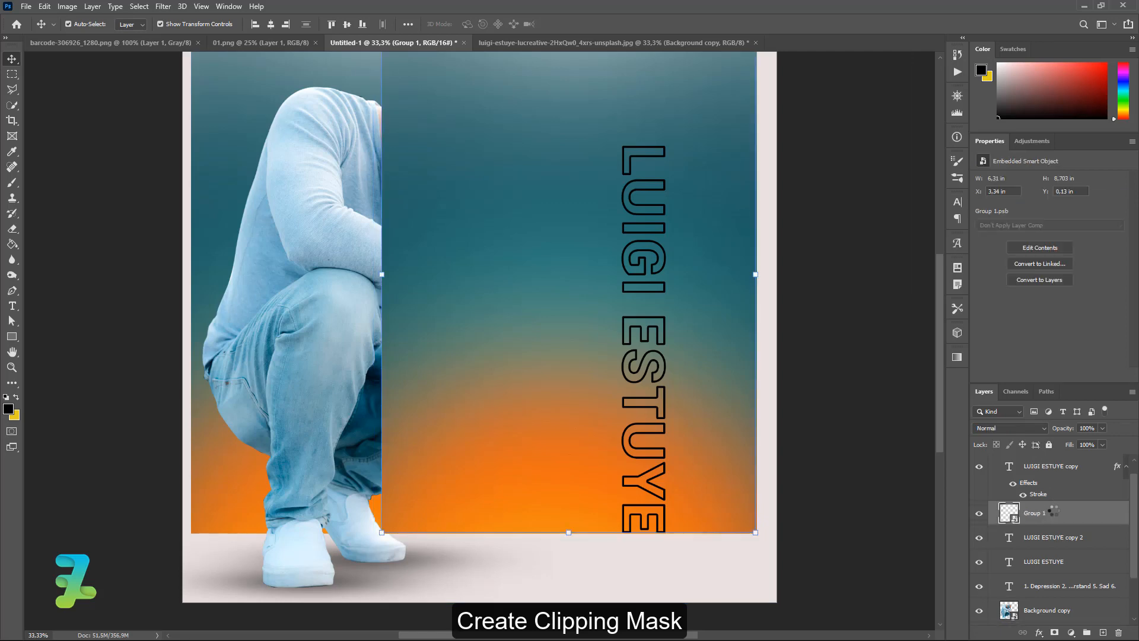
pyautogui.rightClick(1053, 513)
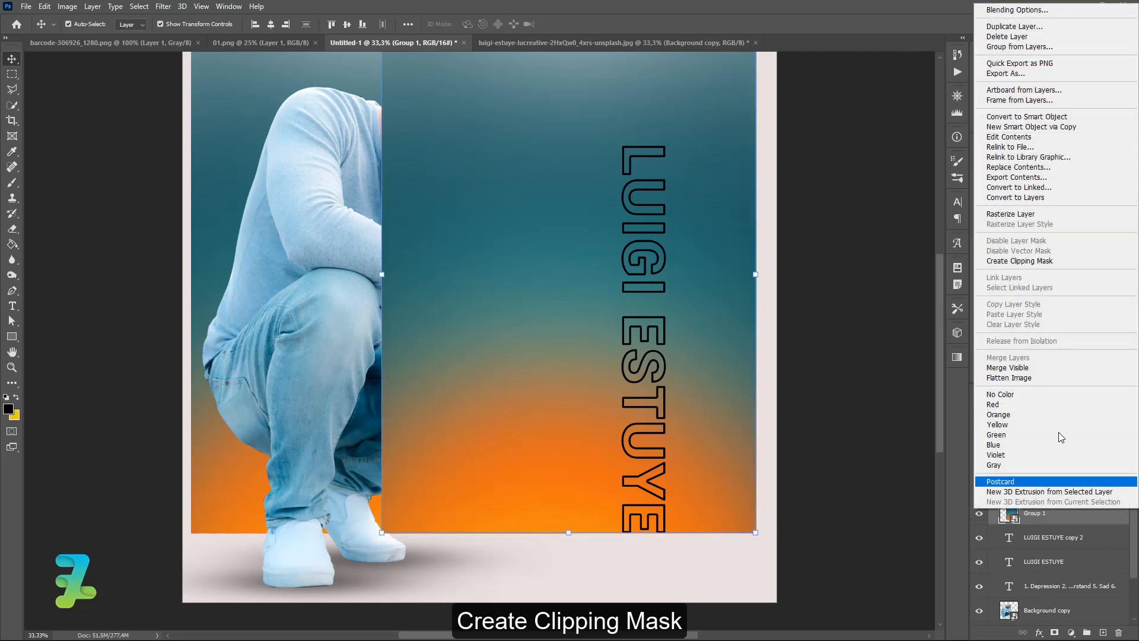
pyautogui.click(1059, 262)
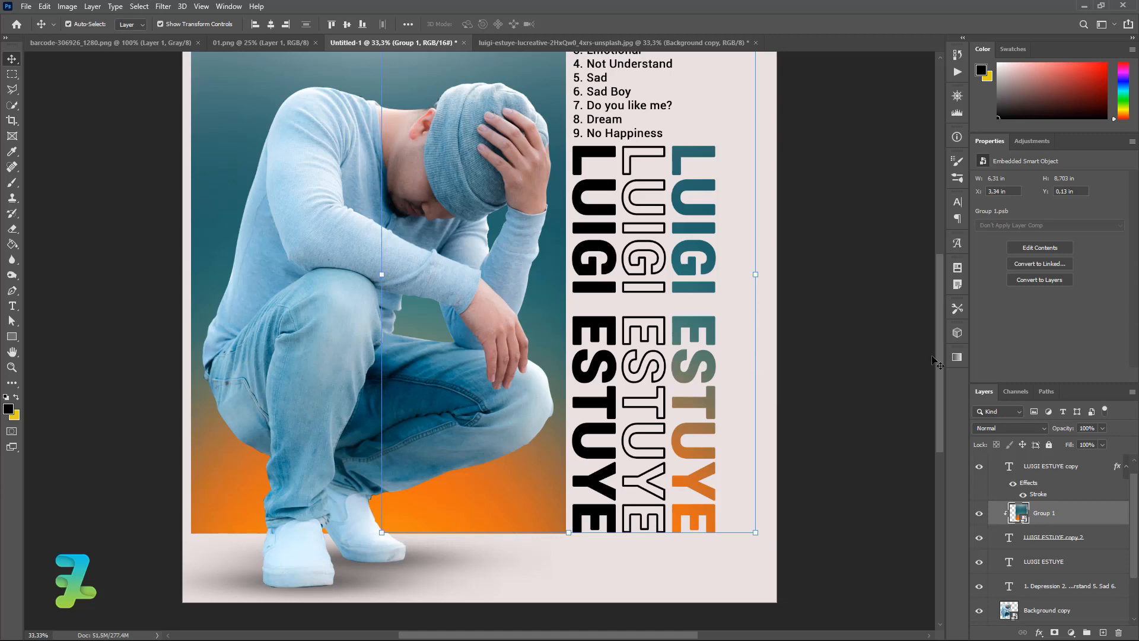
pyautogui.moveTo(942, 358); pyautogui.dragTo(941, 312)
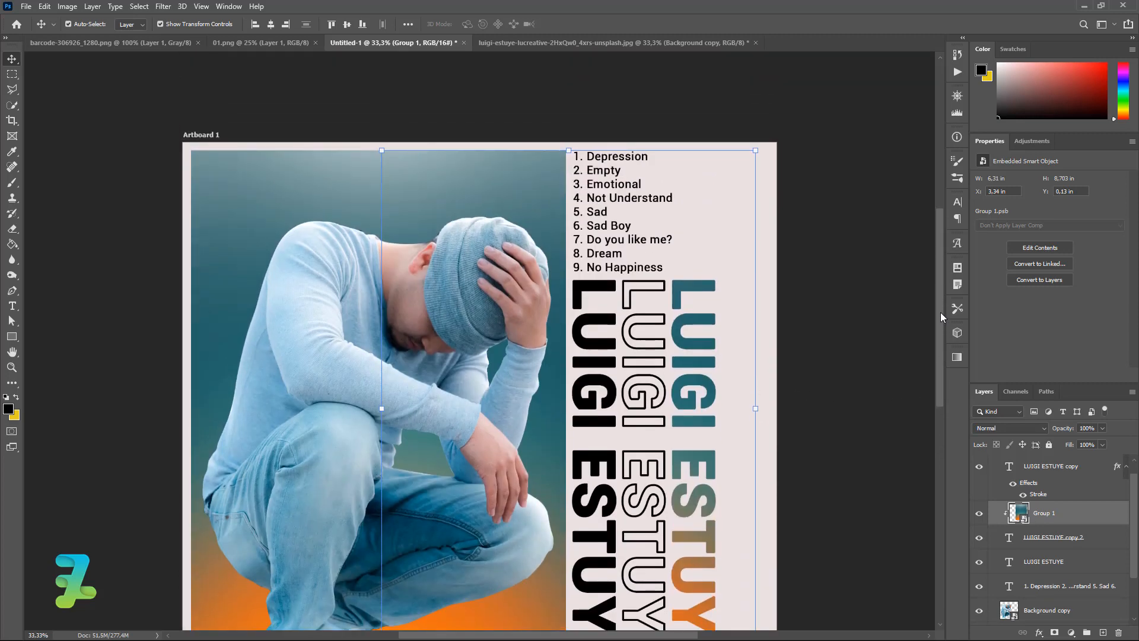
# Start a teal #276369 text layer below the photo and type 'LUCREATIV'.
pyautogui.moveTo(941, 312); pyautogui.dragTo(952, 365)
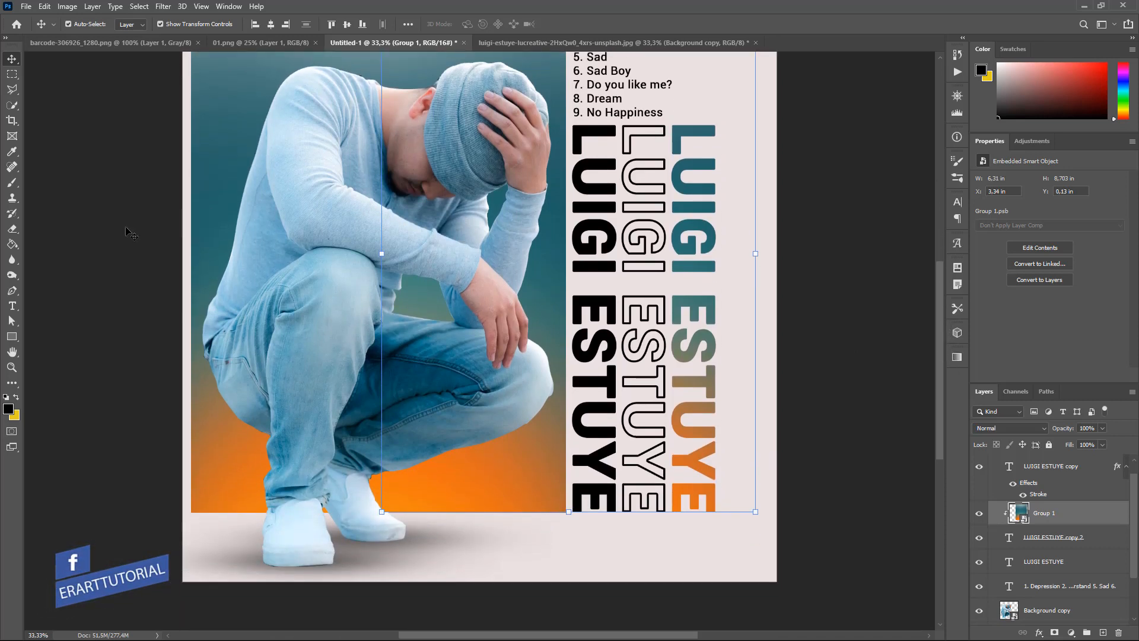
pyautogui.click(12, 305)
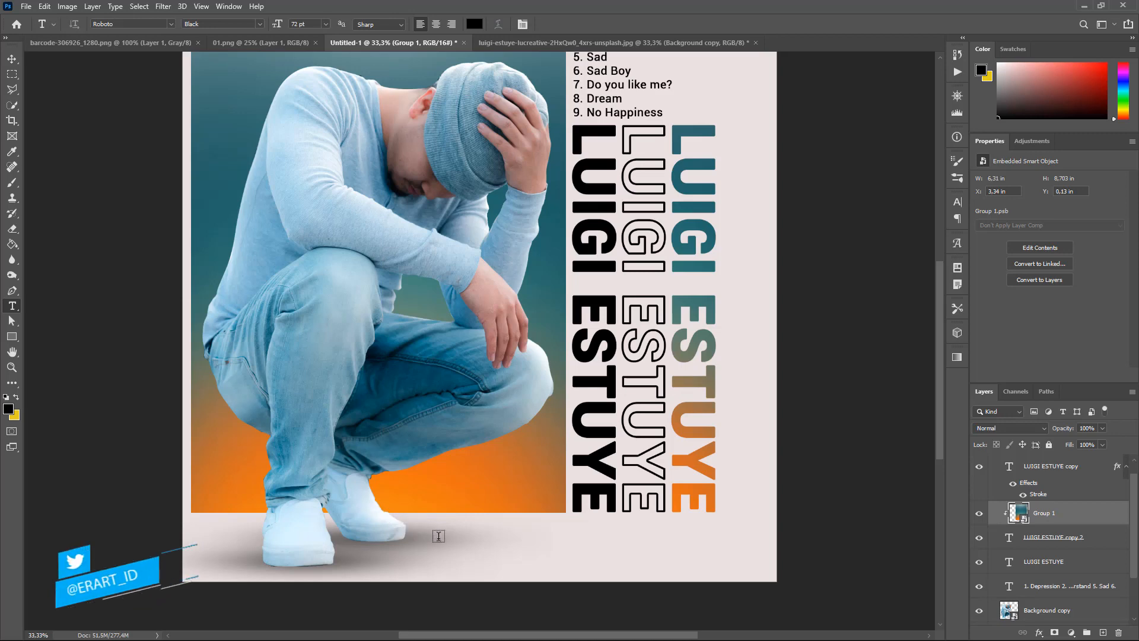
pyautogui.click(472, 552)
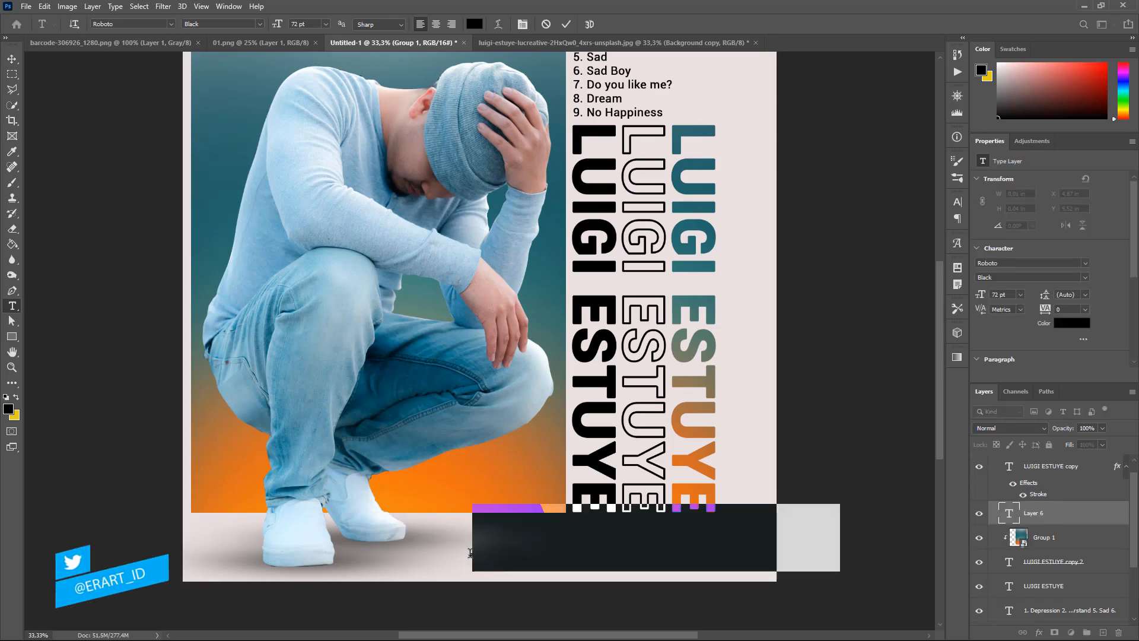
pyautogui.click(9, 409)
pyautogui.write('276369')
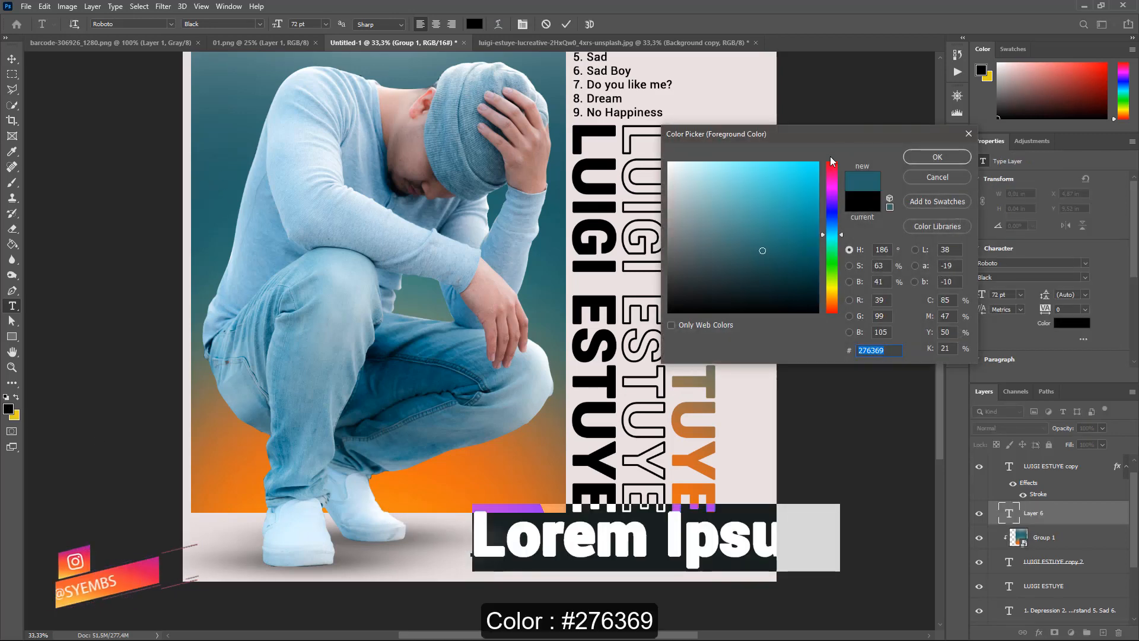
pyautogui.click(938, 156)
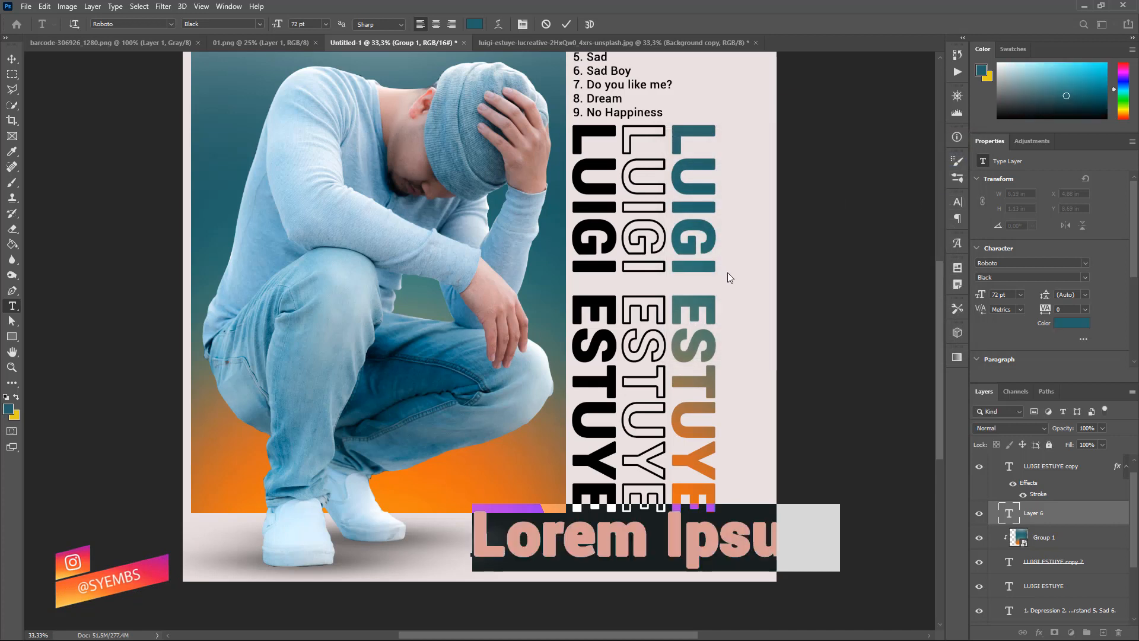
pyautogui.write('LU')
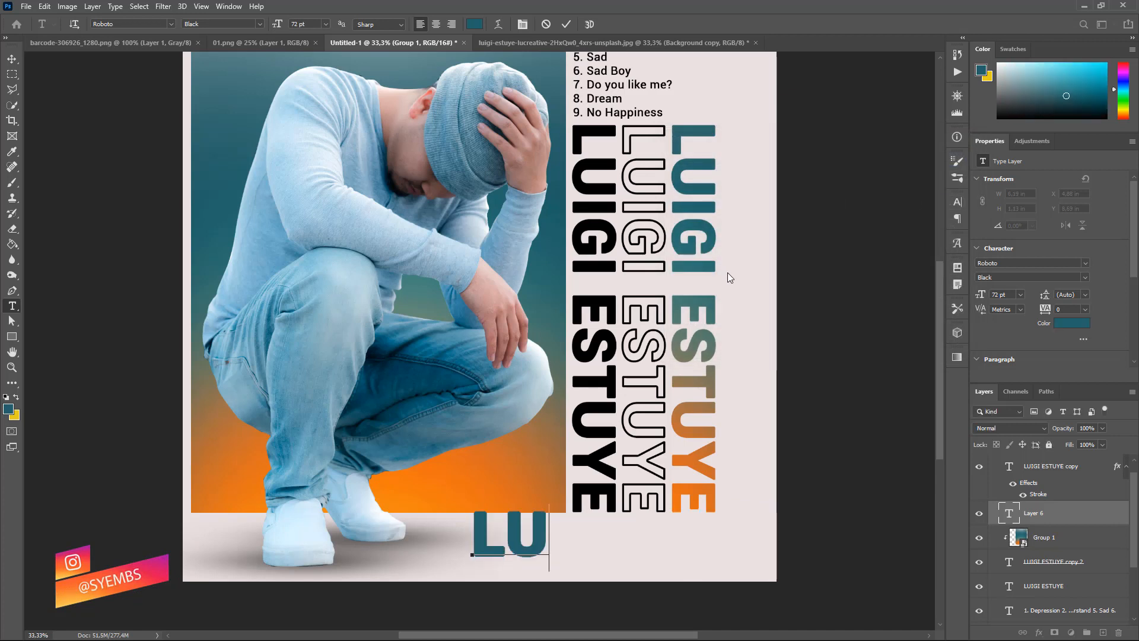
pyautogui.write('V')
pyautogui.press('BackSpace')
pyautogui.write('C')
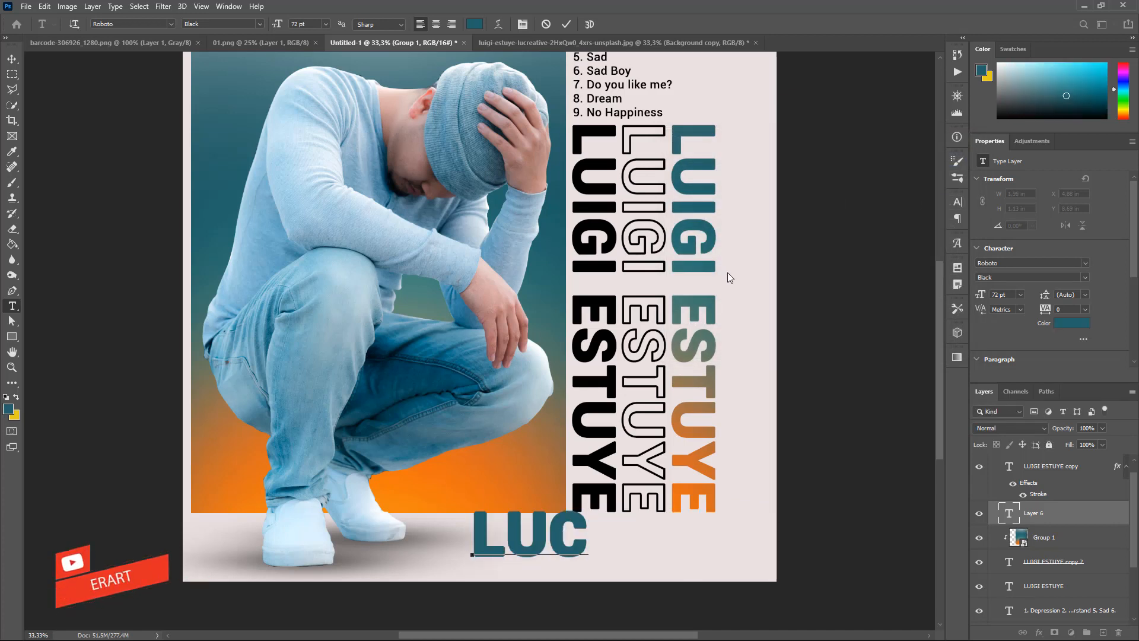
pyautogui.write('REATIV')
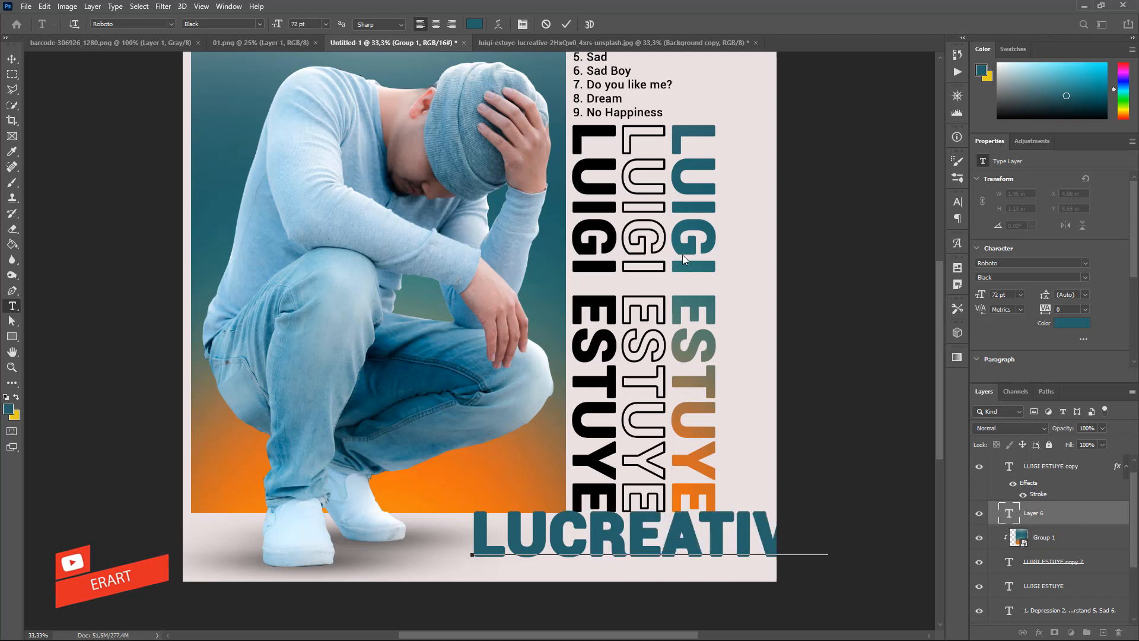
pyautogui.click(12, 61)
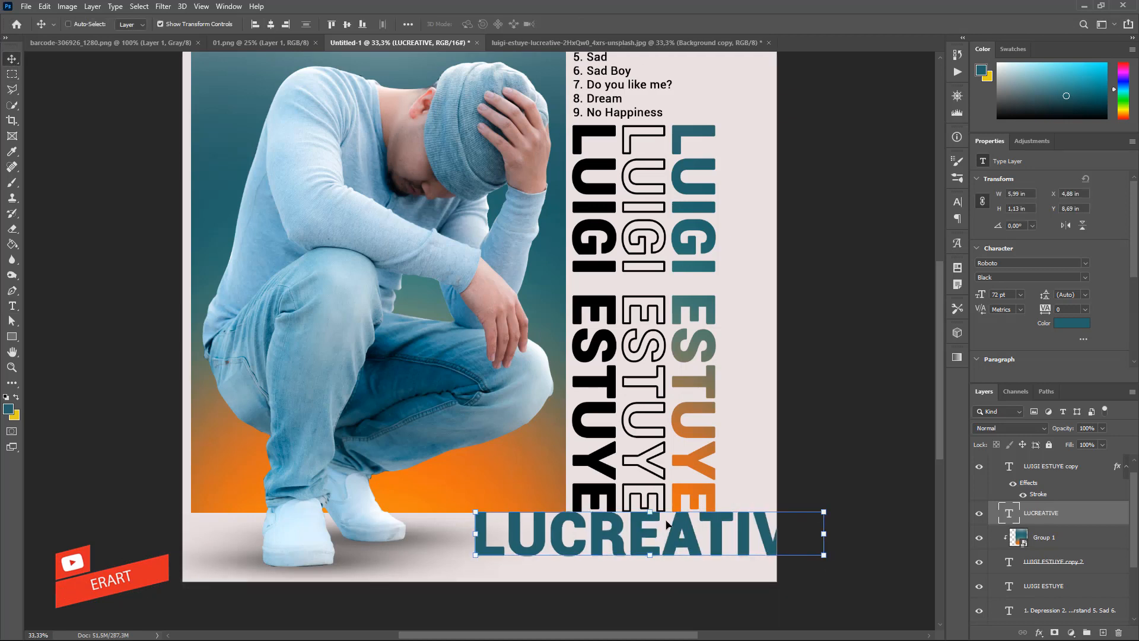
pyautogui.moveTo(663, 521); pyautogui.dragTo(593, 537)
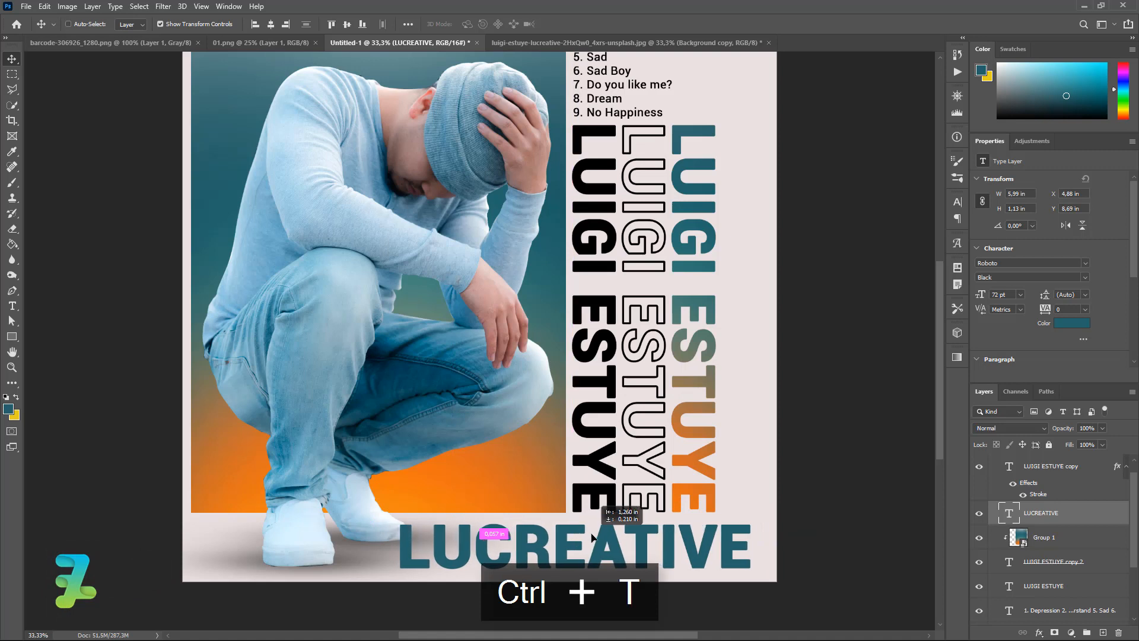
pyautogui.hotkey('ctrl', 't')
pyautogui.moveTo(750, 521); pyautogui.dragTo(714, 529)
pyautogui.moveTo(372, 582); pyautogui.dragTo(417, 577)
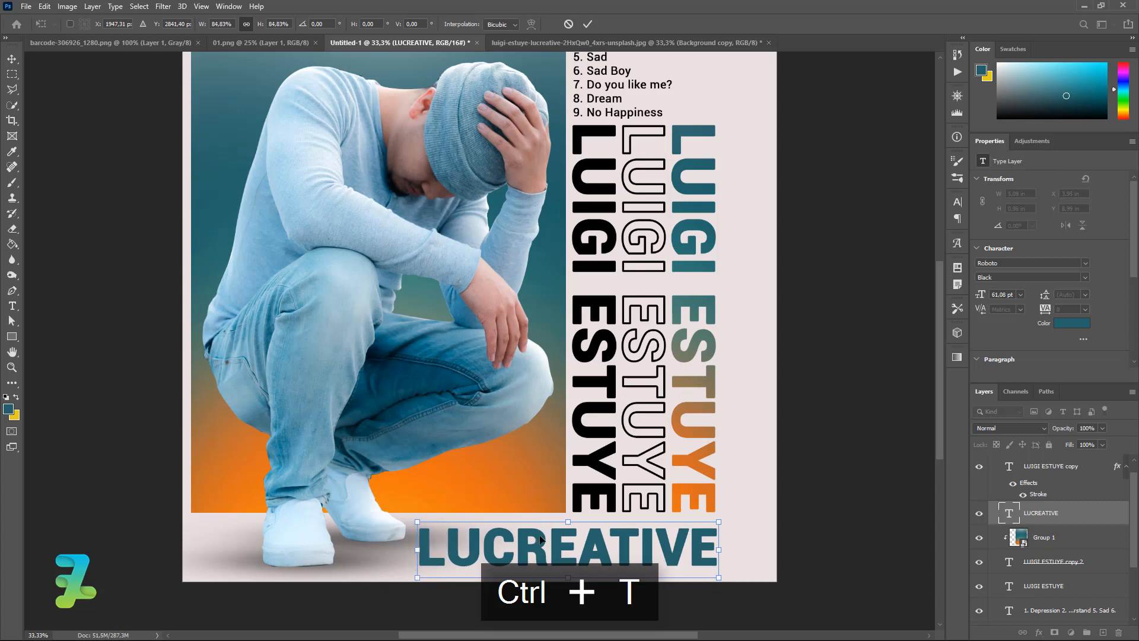
pyautogui.click(10, 61)
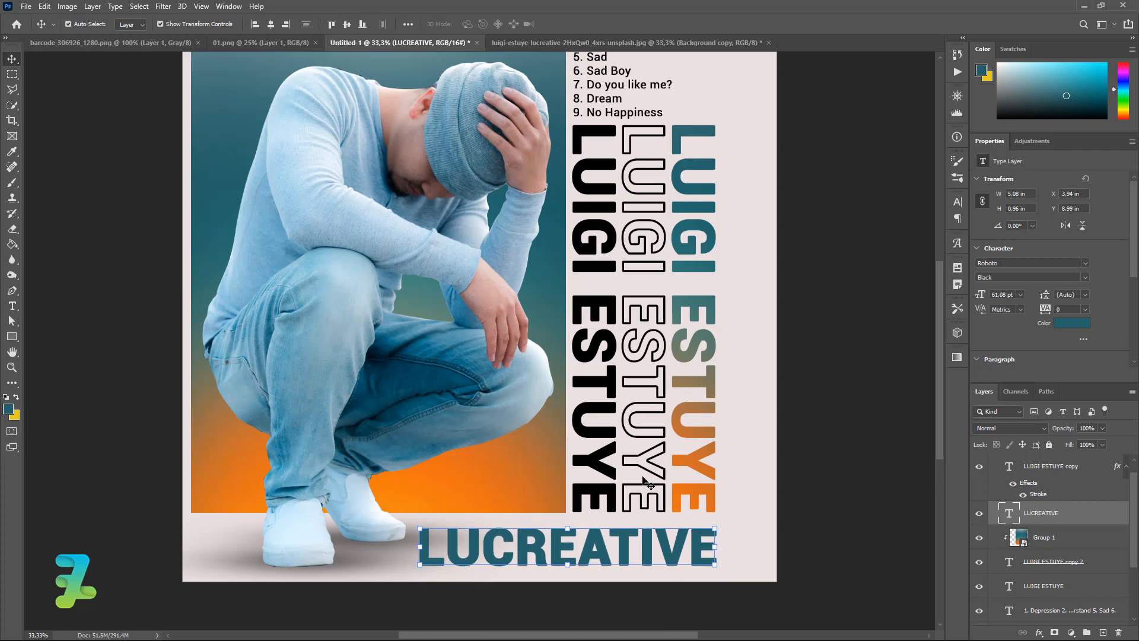
pyautogui.press('Left')
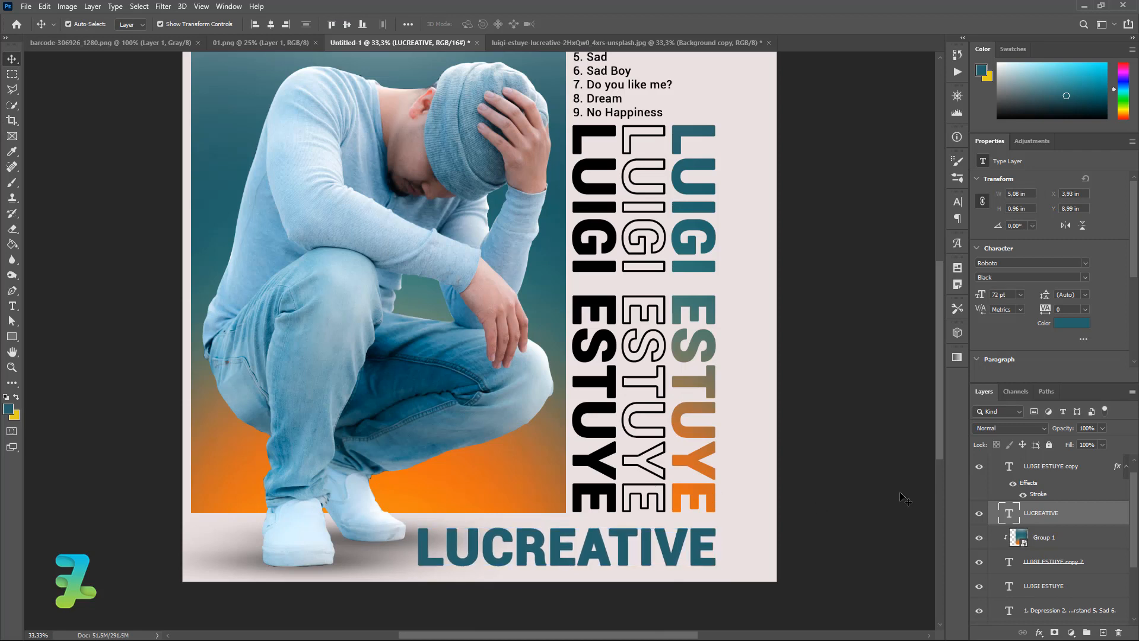
pyautogui.click(903, 500)
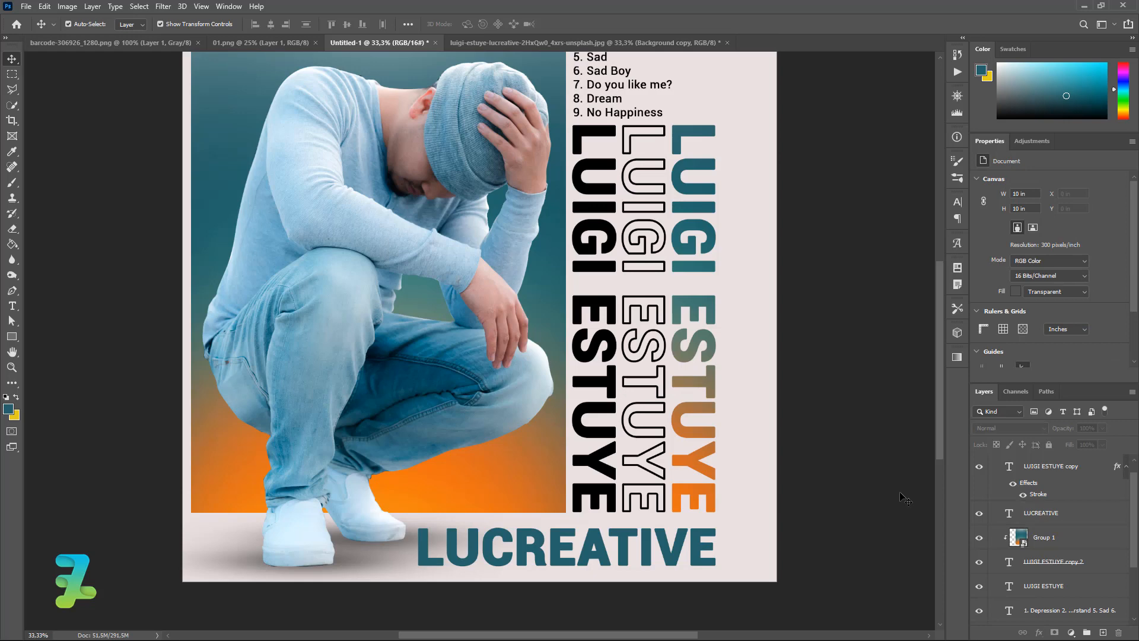
# Float the barcode document and drag its layer into the poster as Layer 6, accepting the bit-depth warning.
pyautogui.moveTo(942, 344)
pyautogui.mouseDown()
pyautogui.moveTo(942, 277)
pyautogui.moveTo(952, 329)
pyautogui.moveTo(948, 352)
pyautogui.moveTo(942, 346)
pyautogui.mouseUp()
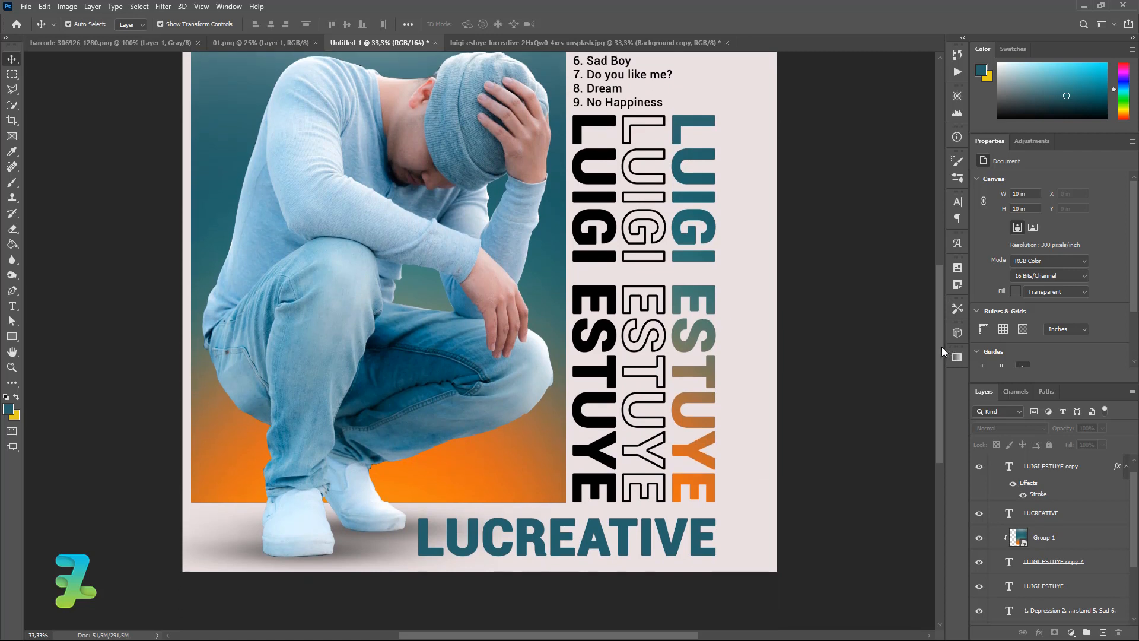
pyautogui.click(127, 44)
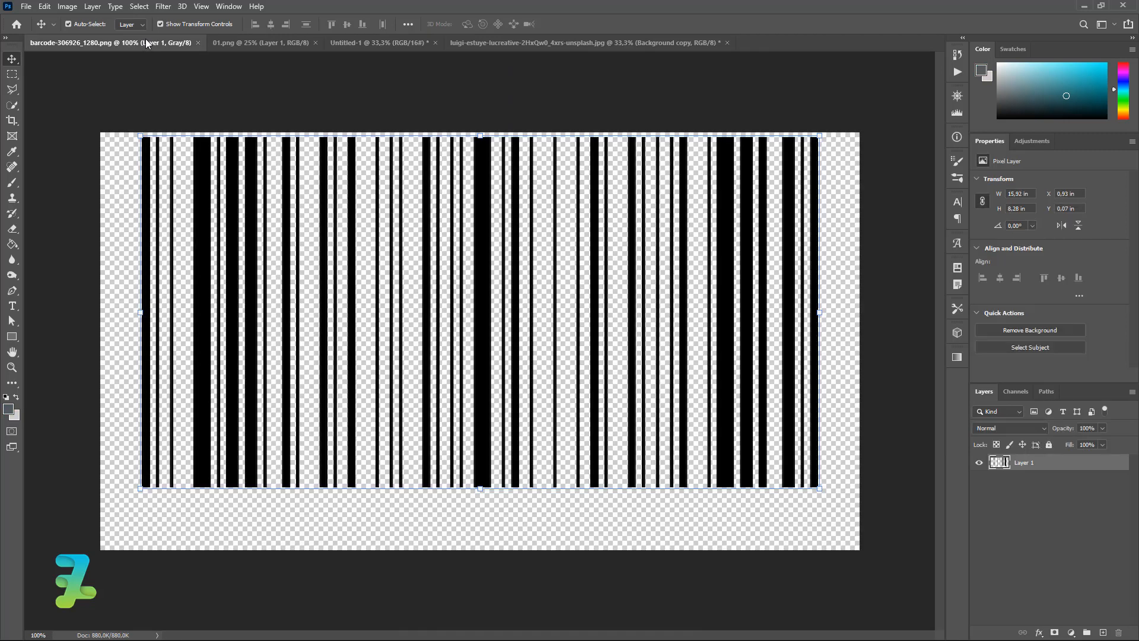
pyautogui.rightClick(146, 40)
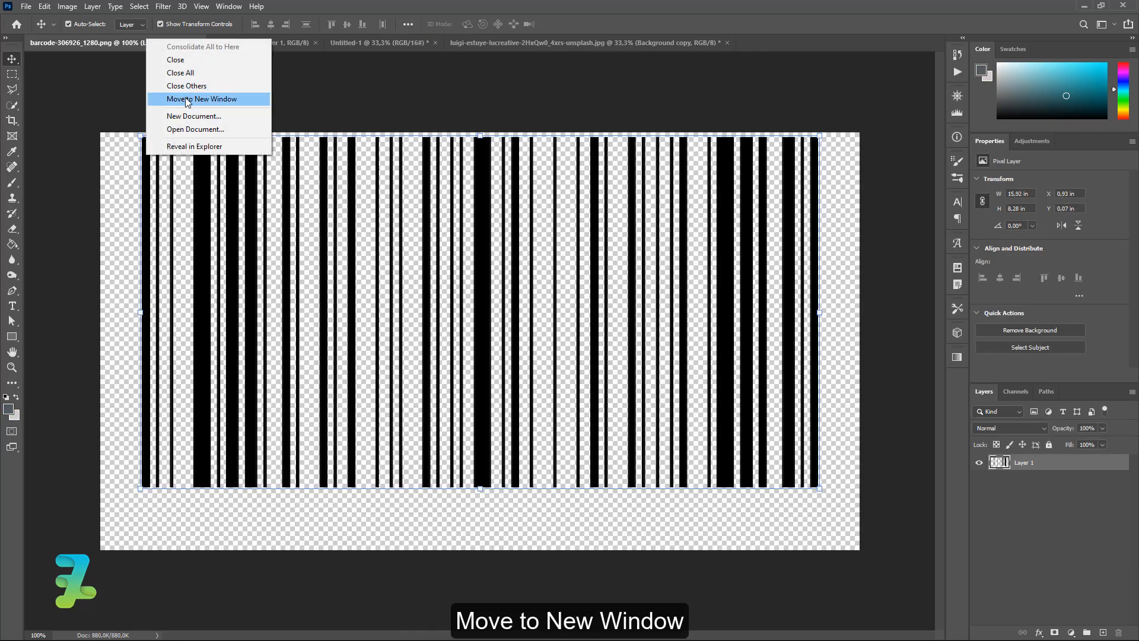
pyautogui.click(185, 99)
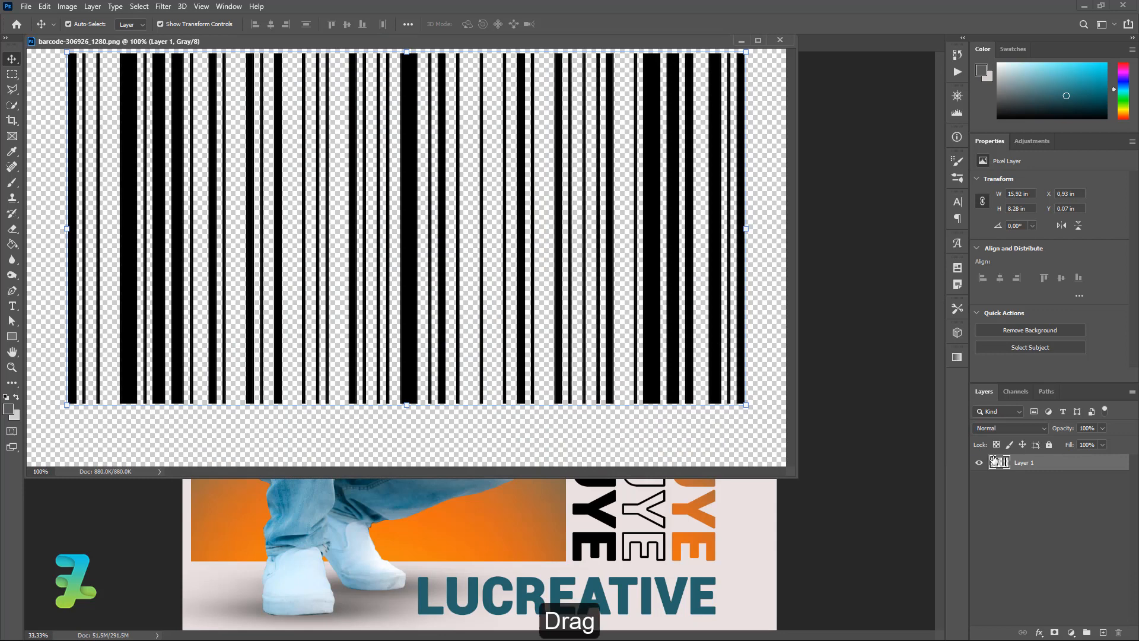
pyautogui.moveTo(994, 460); pyautogui.dragTo(758, 504)
pyautogui.click(558, 248)
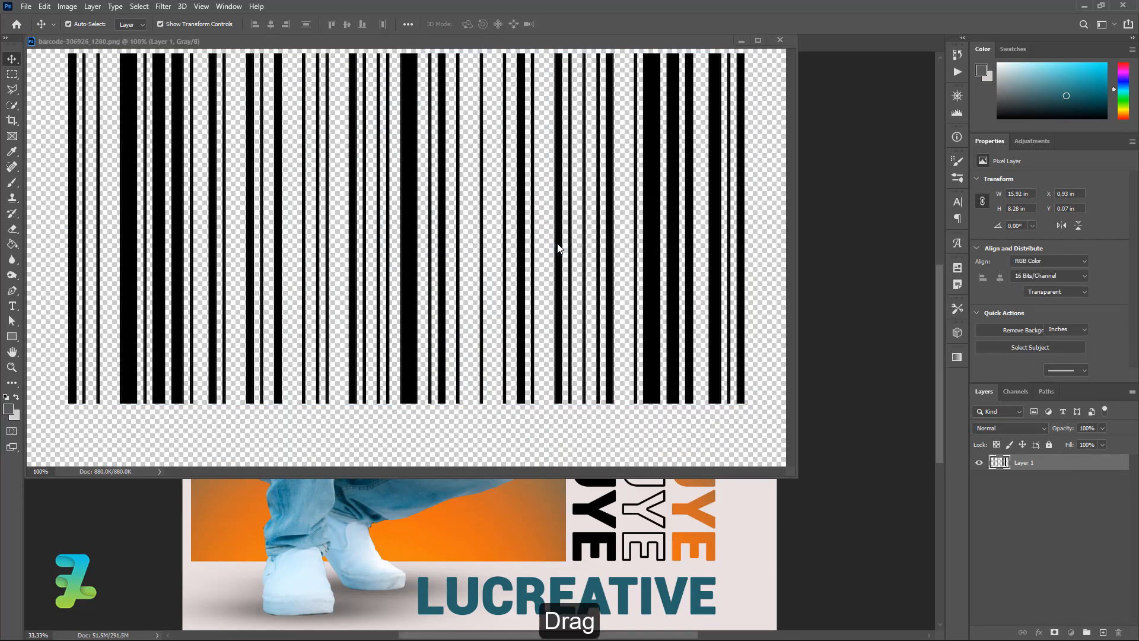
pyautogui.moveTo(503, 35); pyautogui.dragTo(695, 41)
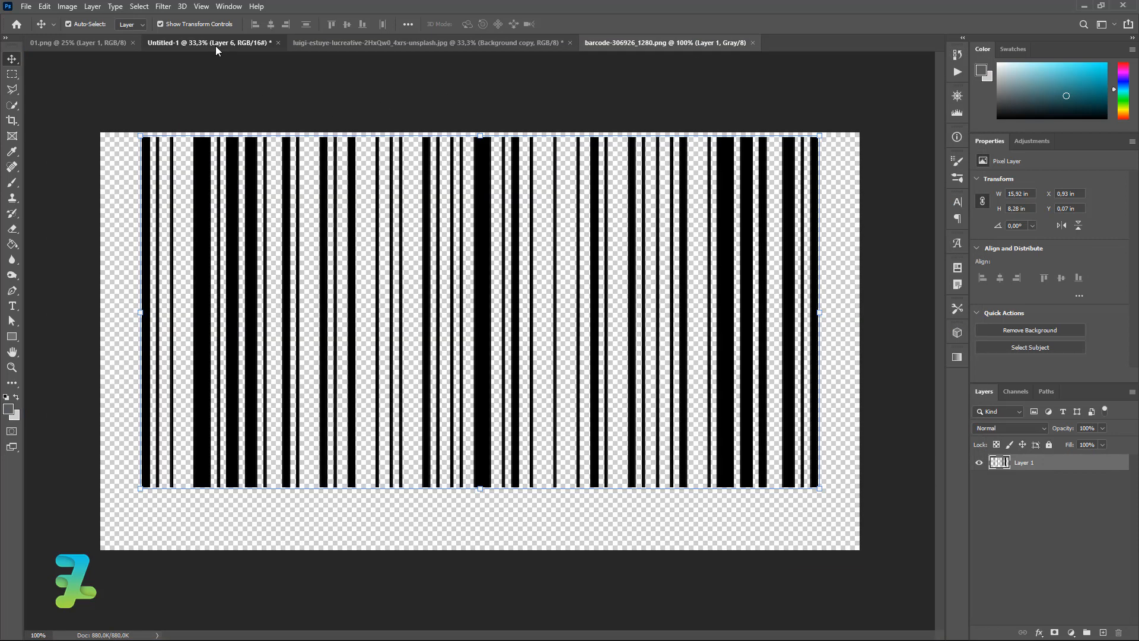
pyautogui.click(215, 45)
# Rotate the barcode 90°, scale it to about 81%, and set it at the poster's bottom-right edge.
pyautogui.hotkey('ctrl', 't')
pyautogui.moveTo(883, 440); pyautogui.dragTo(819, 537)
pyautogui.moveTo(942, 438); pyautogui.dragTo(936, 459)
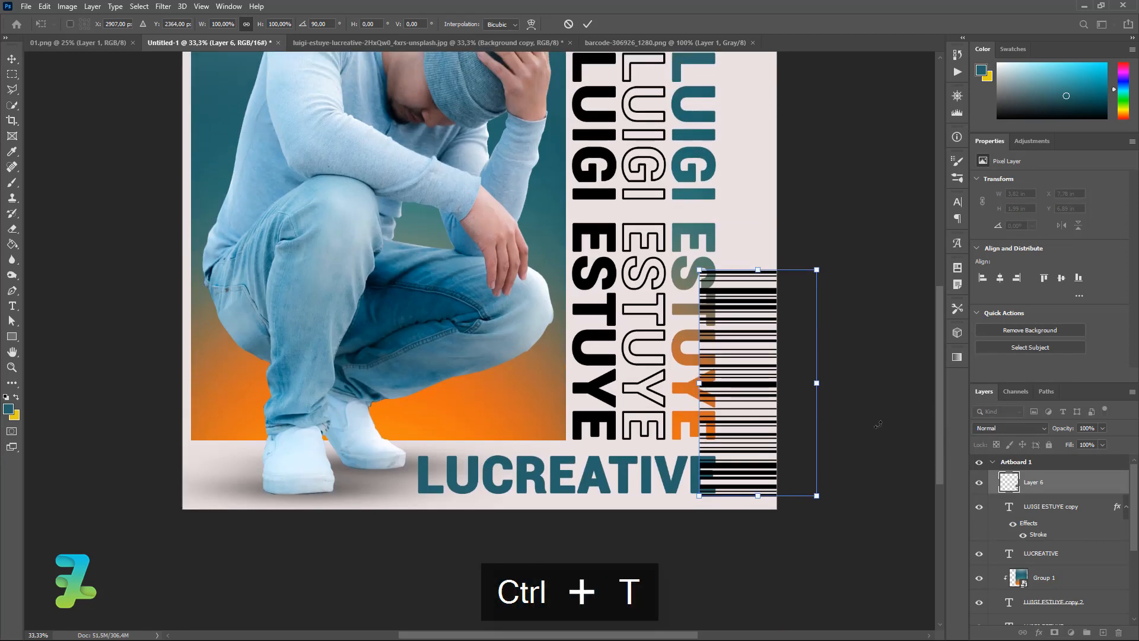
pyautogui.moveTo(698, 380); pyautogui.dragTo(742, 379)
pyautogui.click(17, 62)
pyautogui.moveTo(749, 377); pyautogui.dragTo(753, 378)
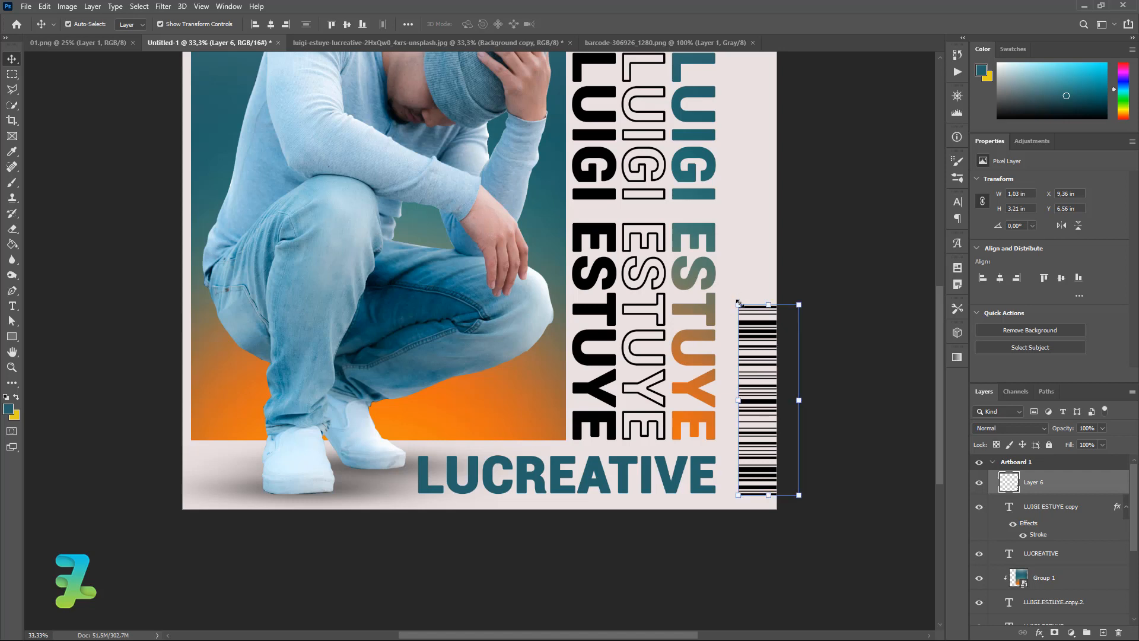
pyautogui.moveTo(739, 303); pyautogui.dragTo(753, 339)
pyautogui.moveTo(762, 407); pyautogui.dragTo(763, 408)
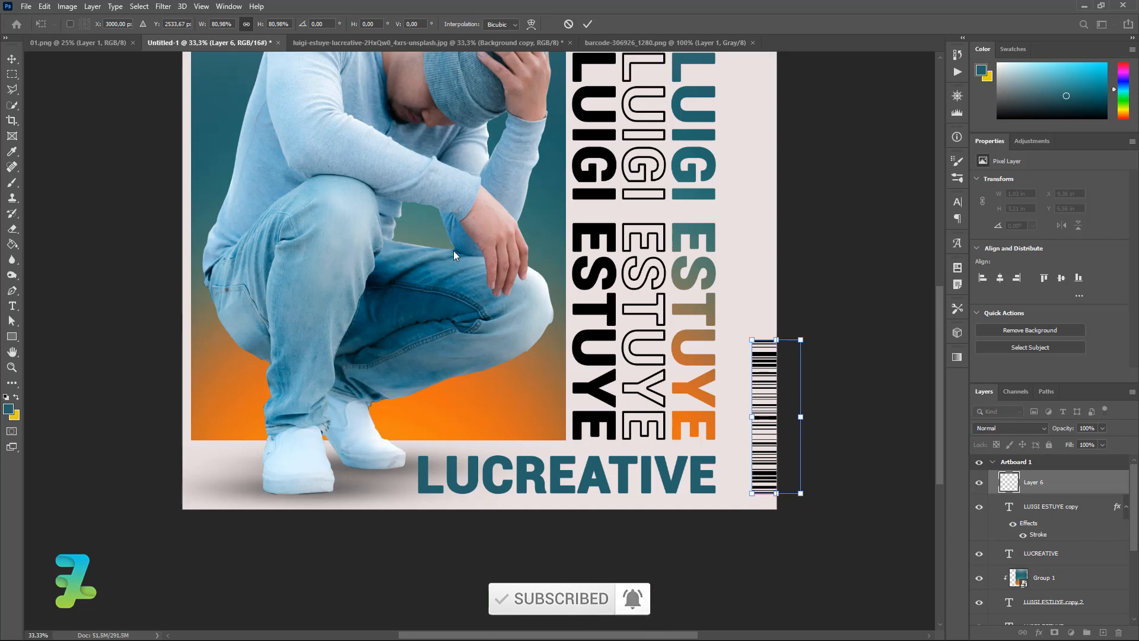
pyautogui.press('Return')
pyautogui.click(853, 396)
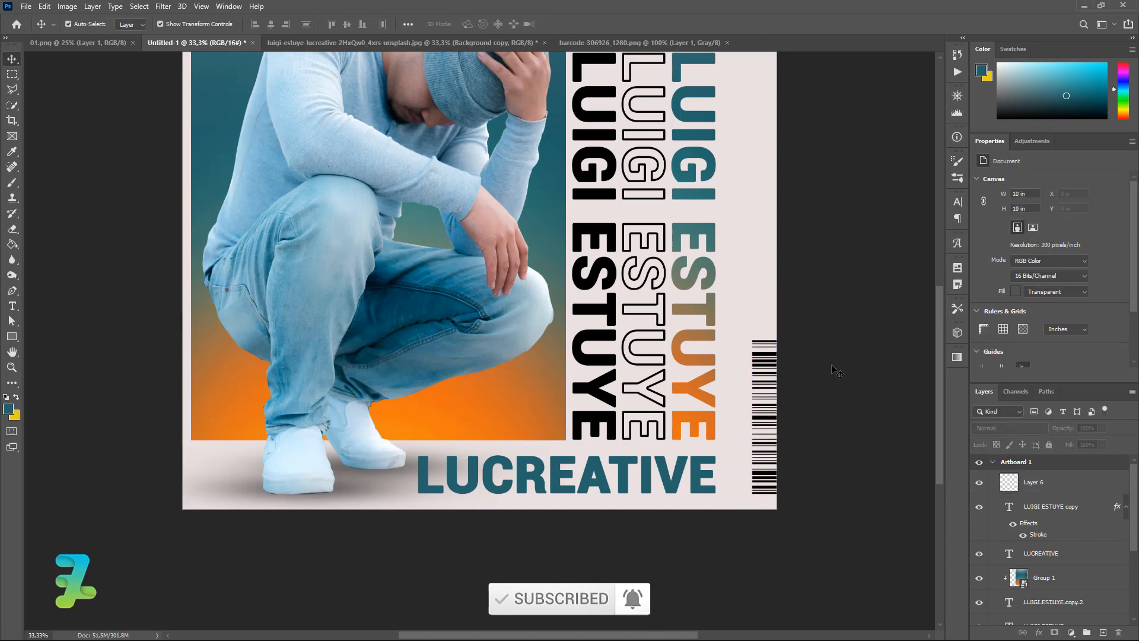
pyautogui.click(354, 42)
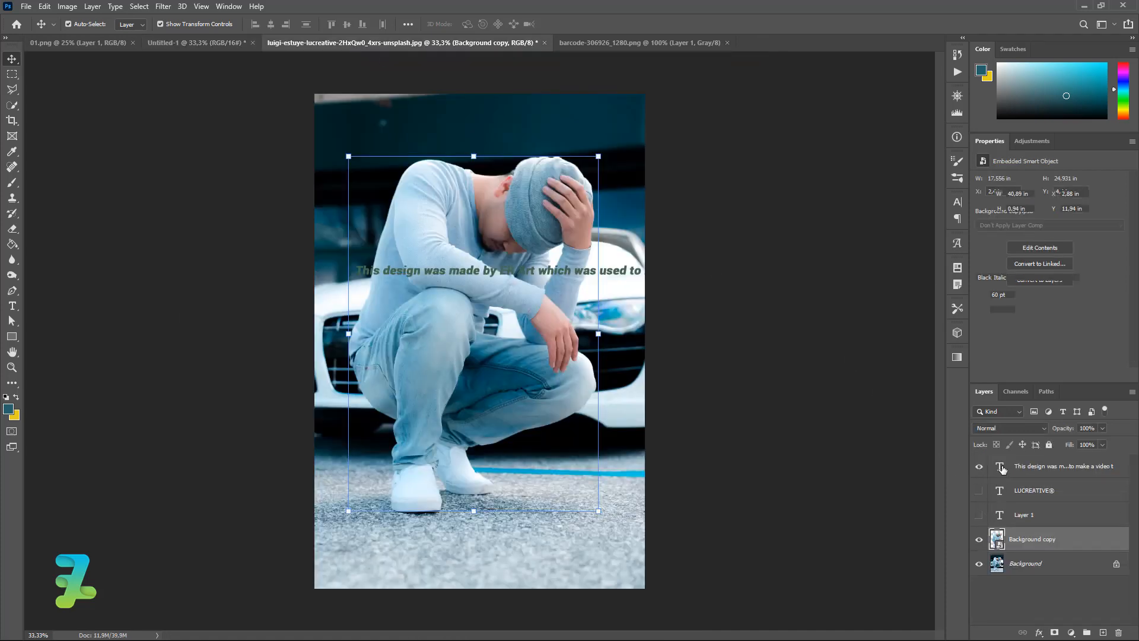
pyautogui.doubleClick(1000, 468)
pyautogui.hotkey('ctrl', 'a')
pyautogui.hotkey('ctrl', 'c')
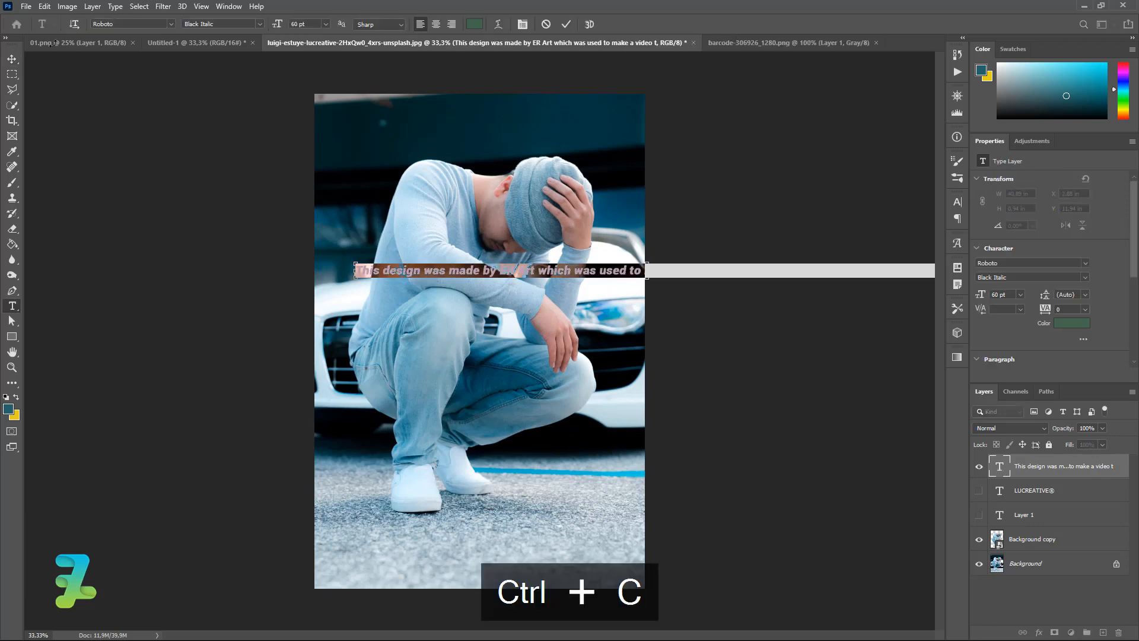
pyautogui.click(195, 42)
# Paste the ER Art credit sentence as a new text layer beside the song list.
pyautogui.press('v')
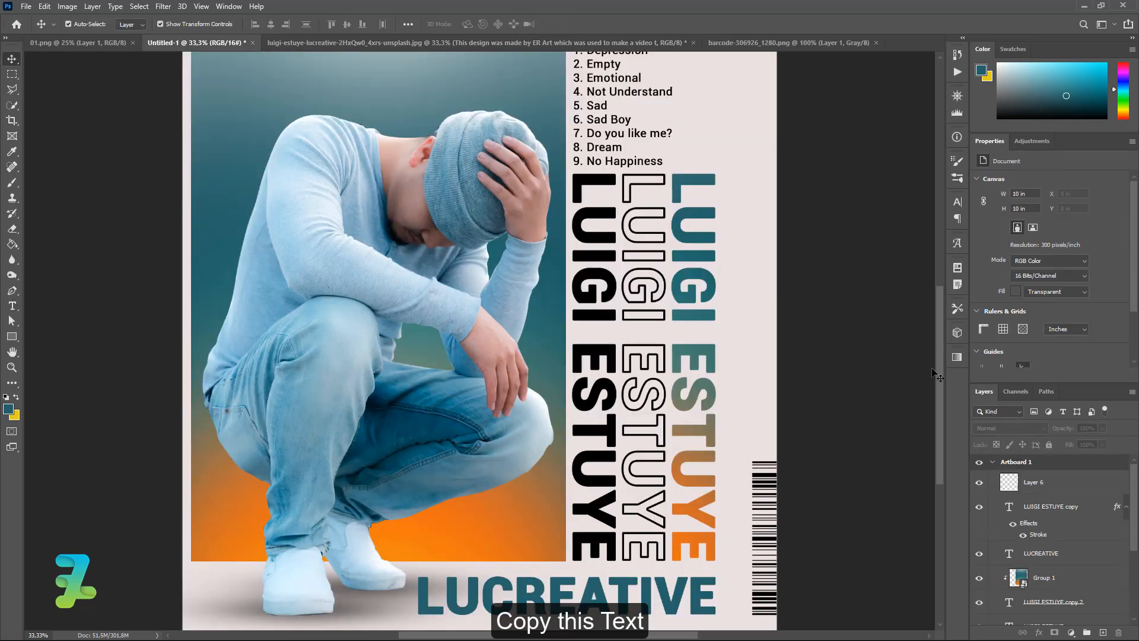
pyautogui.scroll(3, 933, 373)
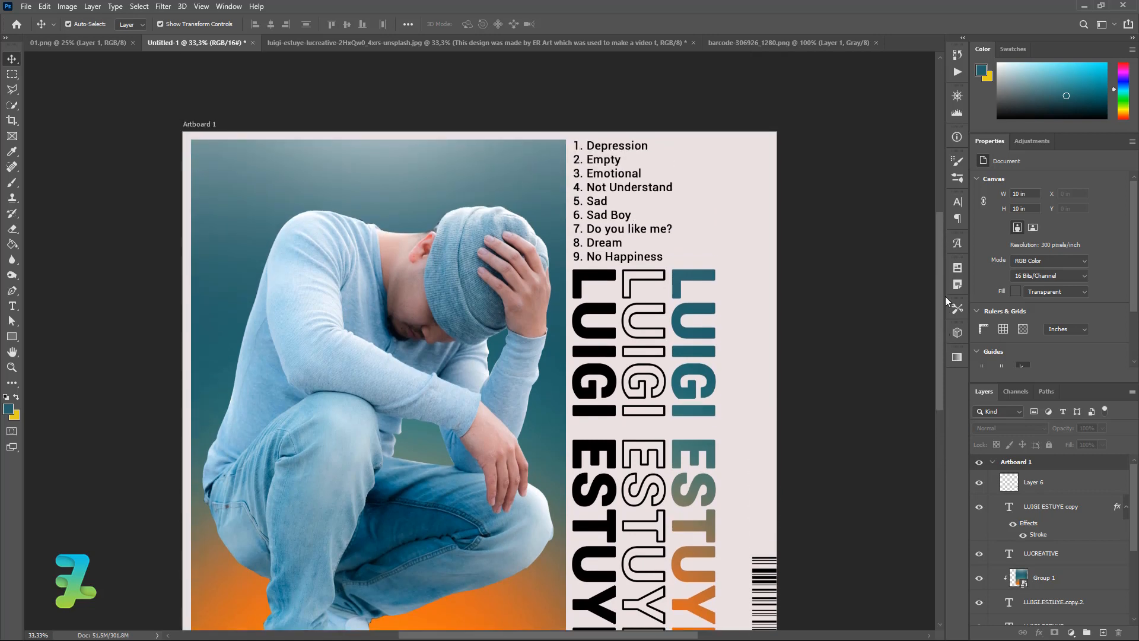
pyautogui.click(19, 307)
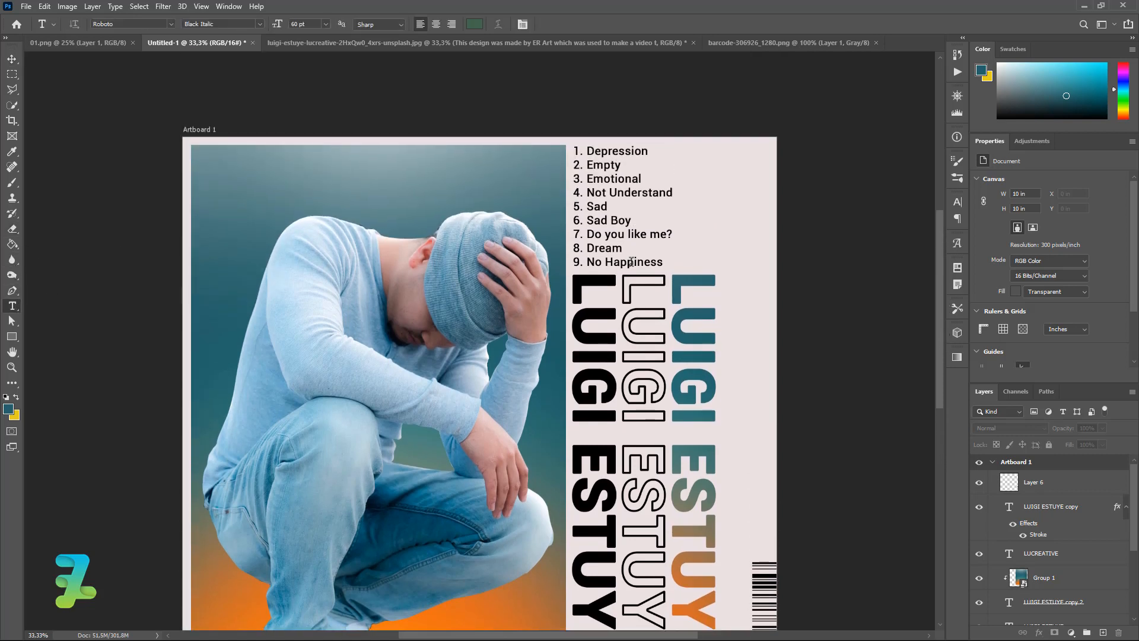
pyautogui.click(679, 240)
pyautogui.hotkey('ctrl', 'v')
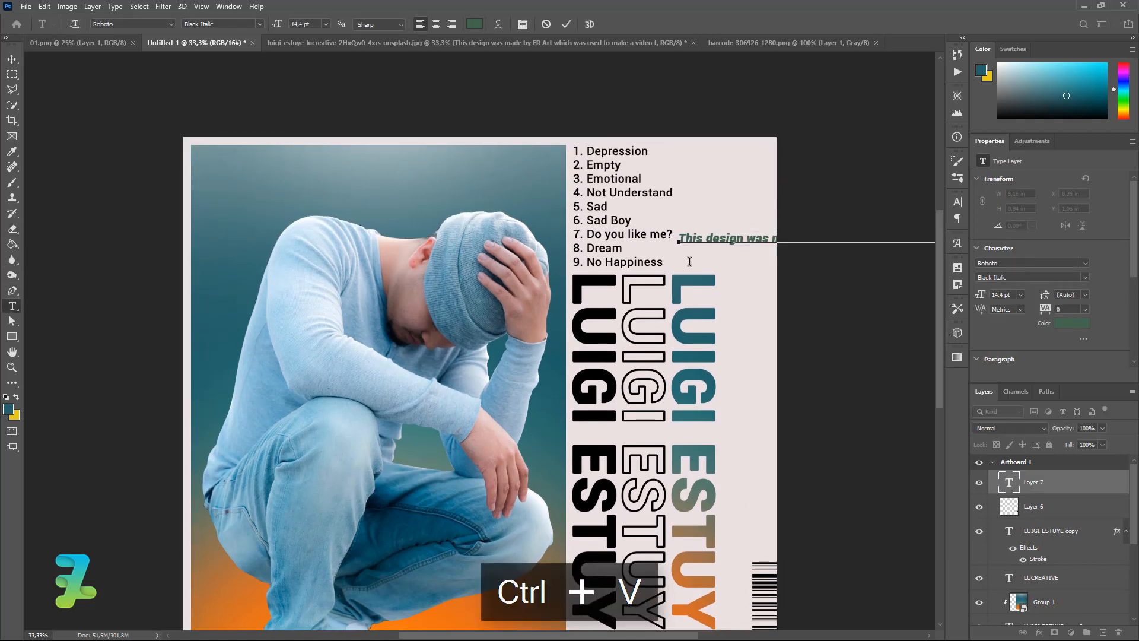
# Colour the pasted credit text black #000000 and zoom out to the whole poster.
pyautogui.hotkey('ctrl', 'a')
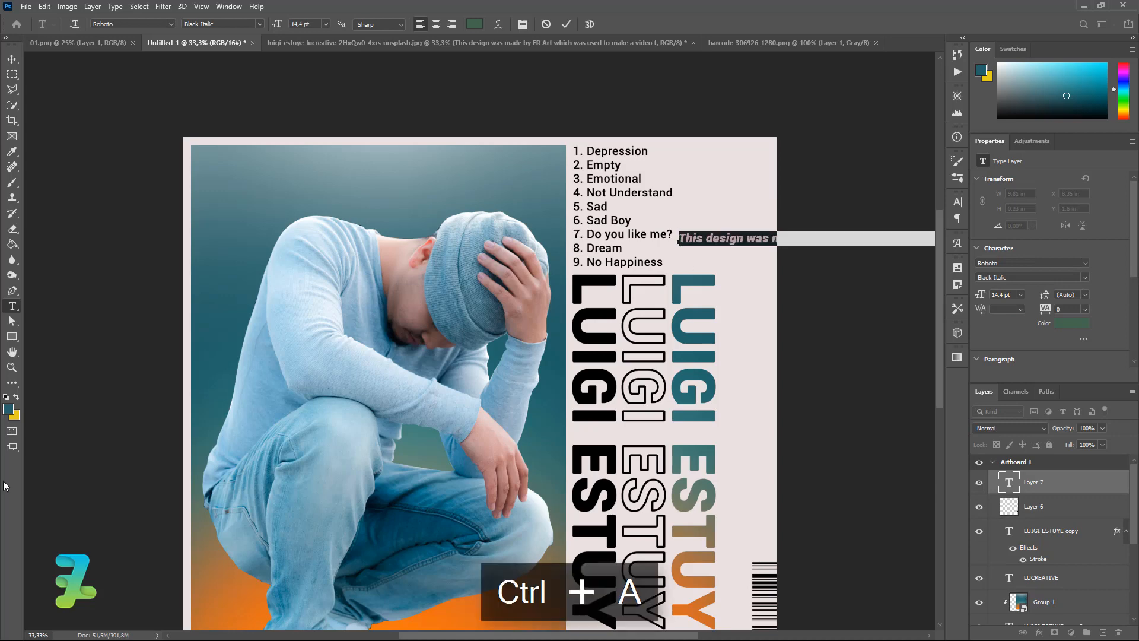
pyautogui.click(10, 408)
pyautogui.click(577, 357)
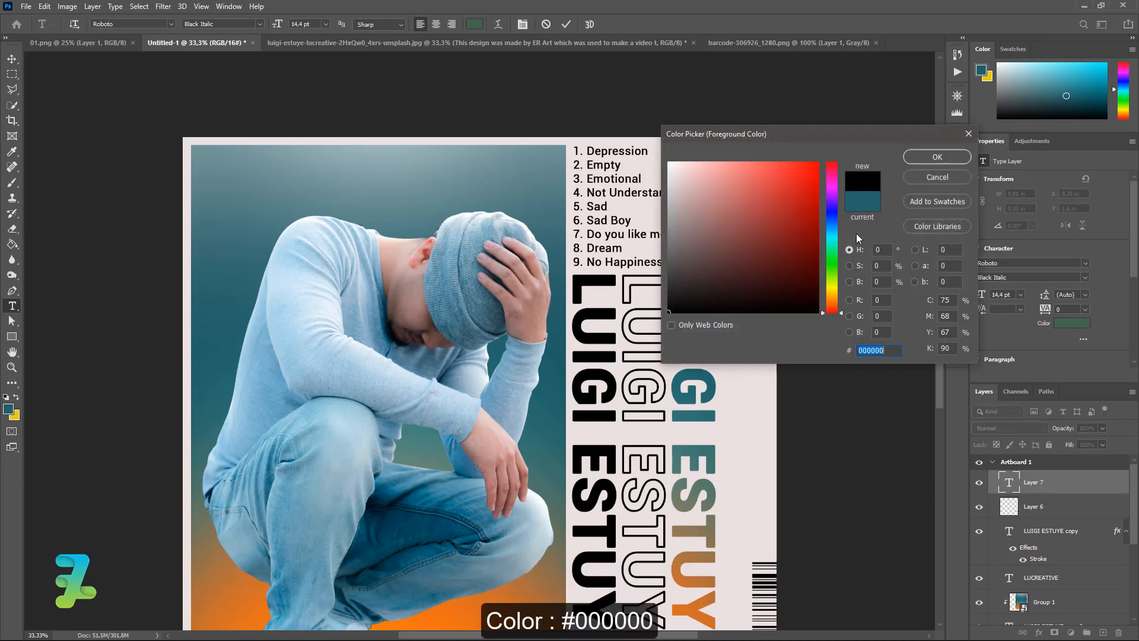
pyautogui.click(916, 159)
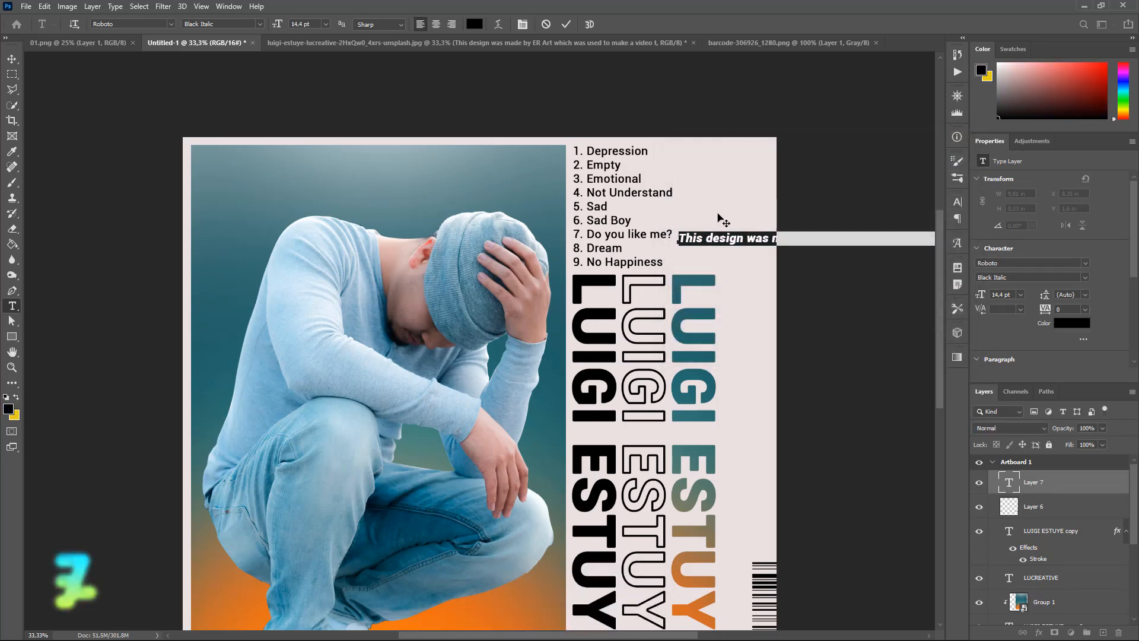
pyautogui.click(12, 59)
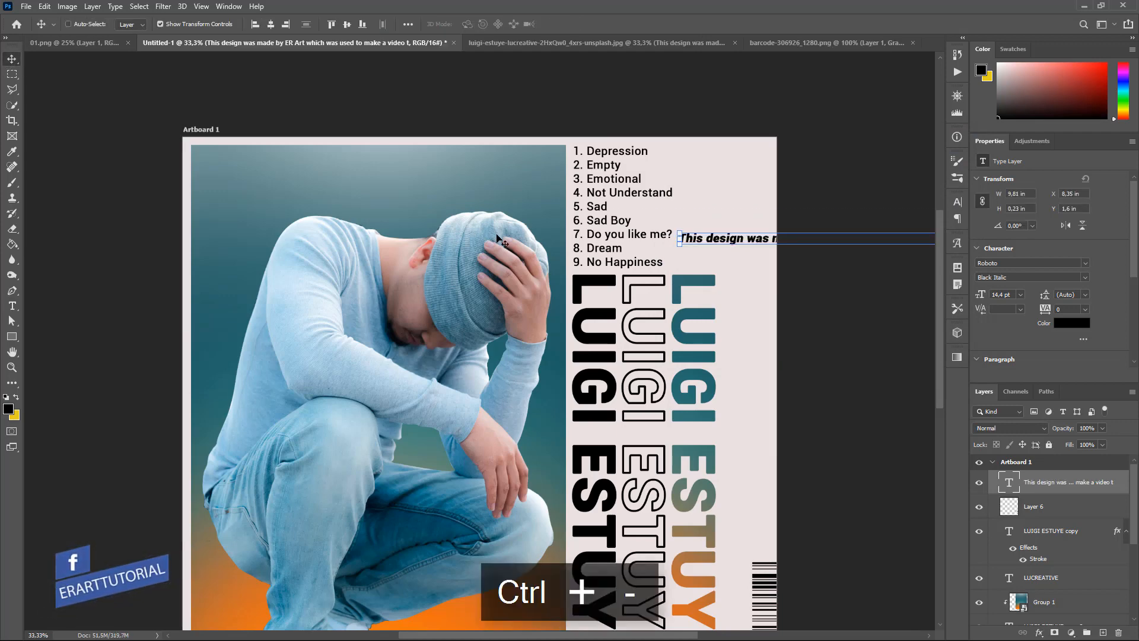
pyautogui.hotkey('ctrl', '-')
pyautogui.hotkey('ctrl', '-')
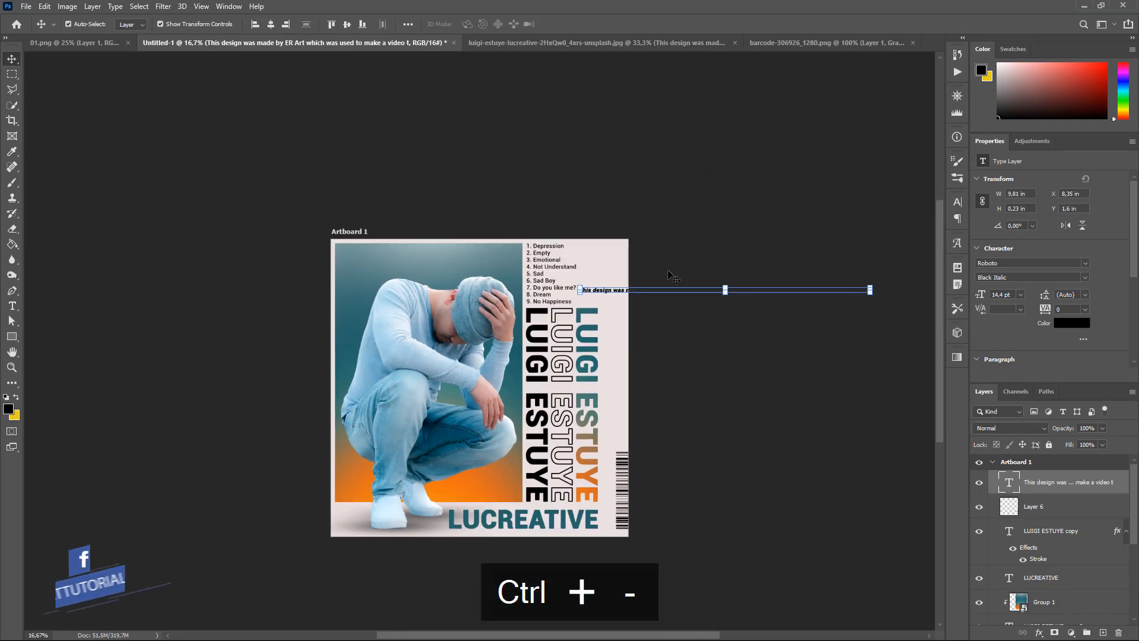
pyautogui.hotkey('ctrl', 't')
# Rotate the credit text 90° to vertical and move it toward the poster.
pyautogui.moveTo(863, 298); pyautogui.dragTo(707, 429)
pyautogui.moveTo(689, 357); pyautogui.dragTo(689, 356)
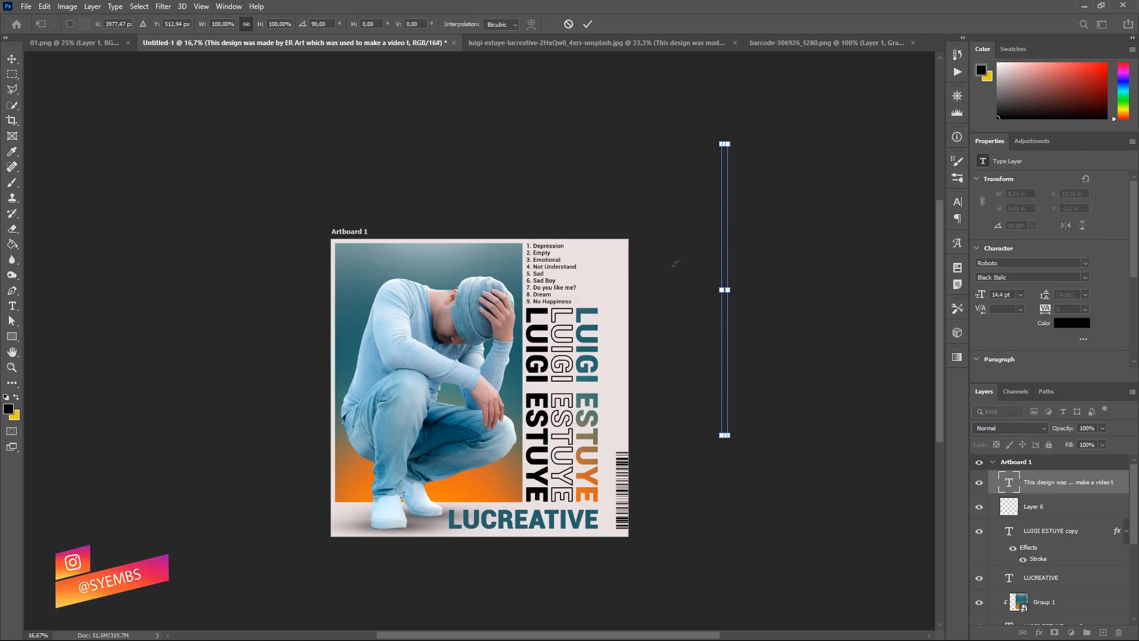
pyautogui.press('Return')
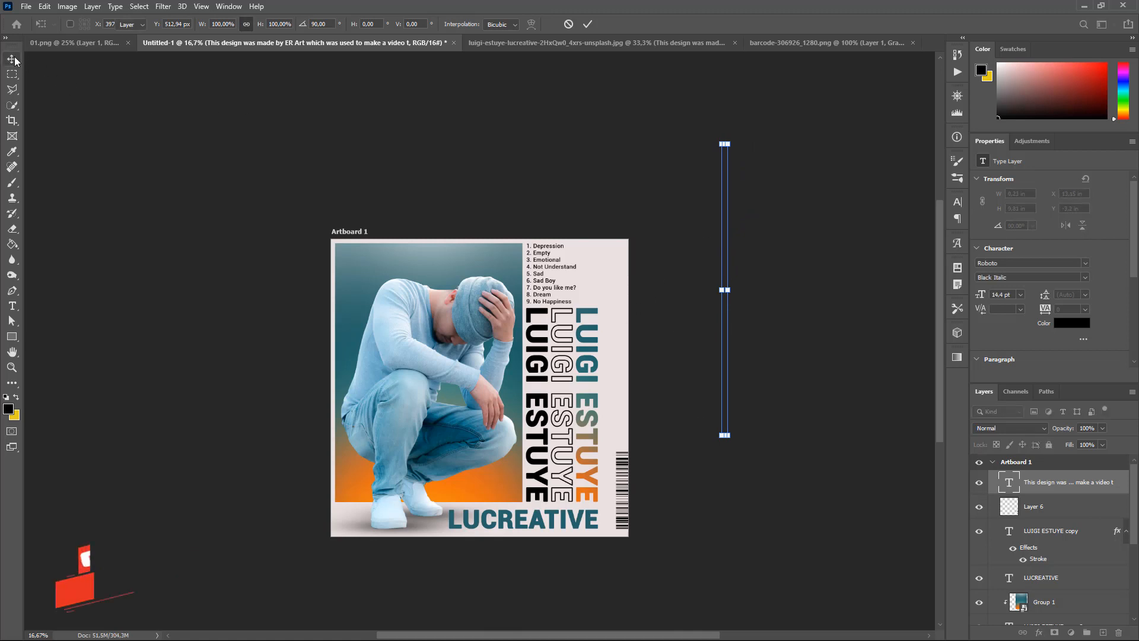
pyautogui.moveTo(710, 271); pyautogui.dragTo(600, 306)
pyautogui.hotkey('ctrl', '=')
pyautogui.hotkey('ctrl', '=')
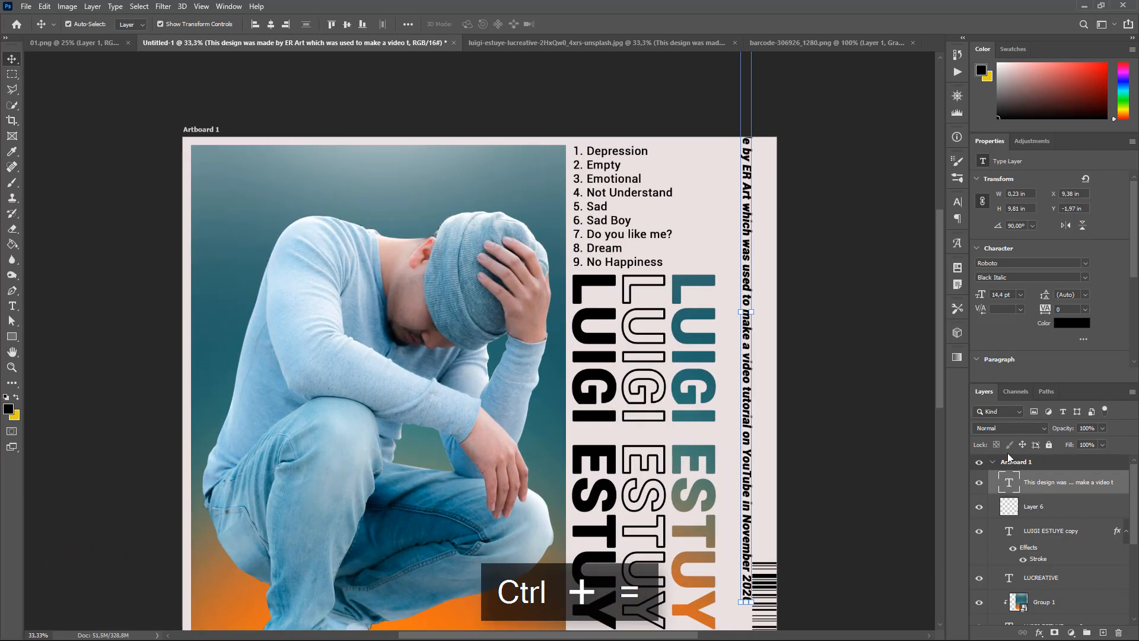
# Resize the credit text to 9 pt and place it along the poster's right edge above the barcode.
pyautogui.doubleClick(1010, 483)
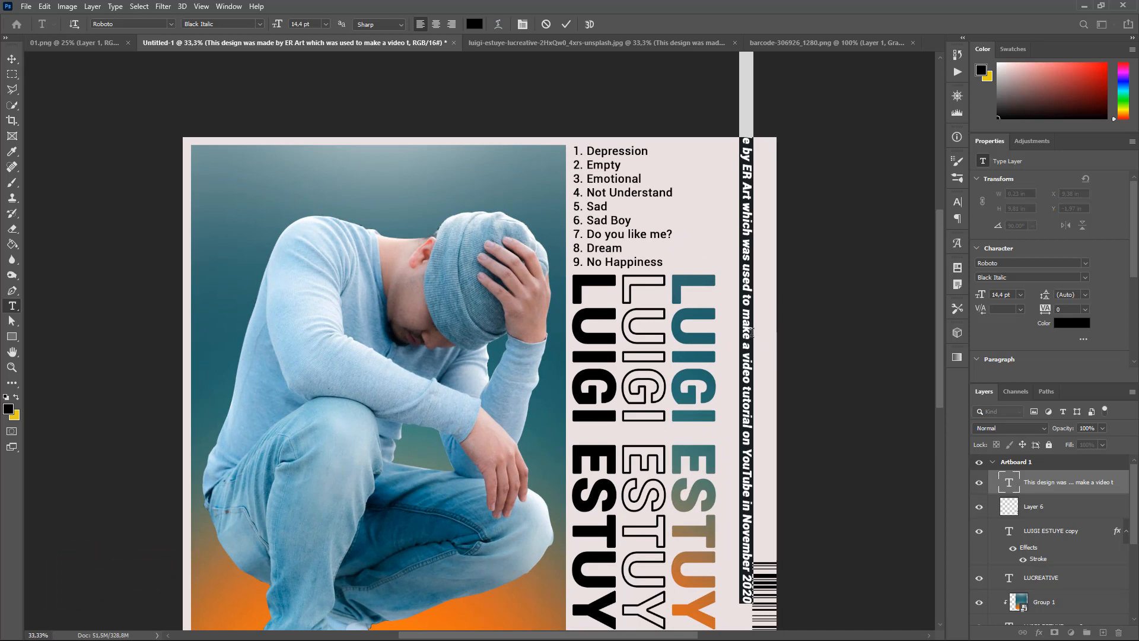
pyautogui.click(325, 24)
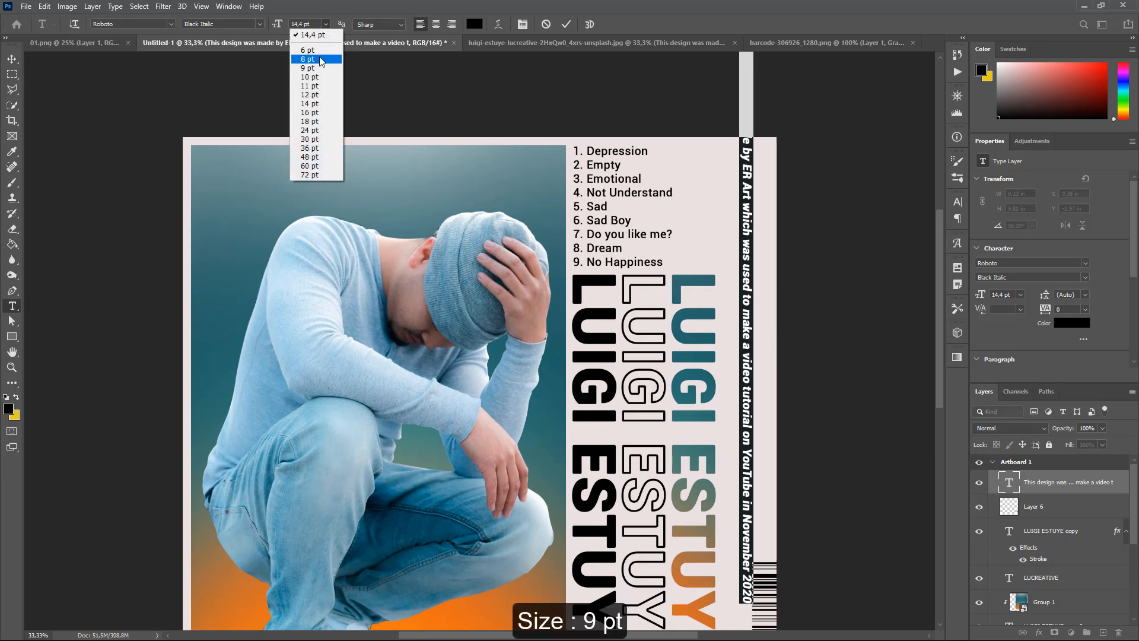
pyautogui.click(314, 67)
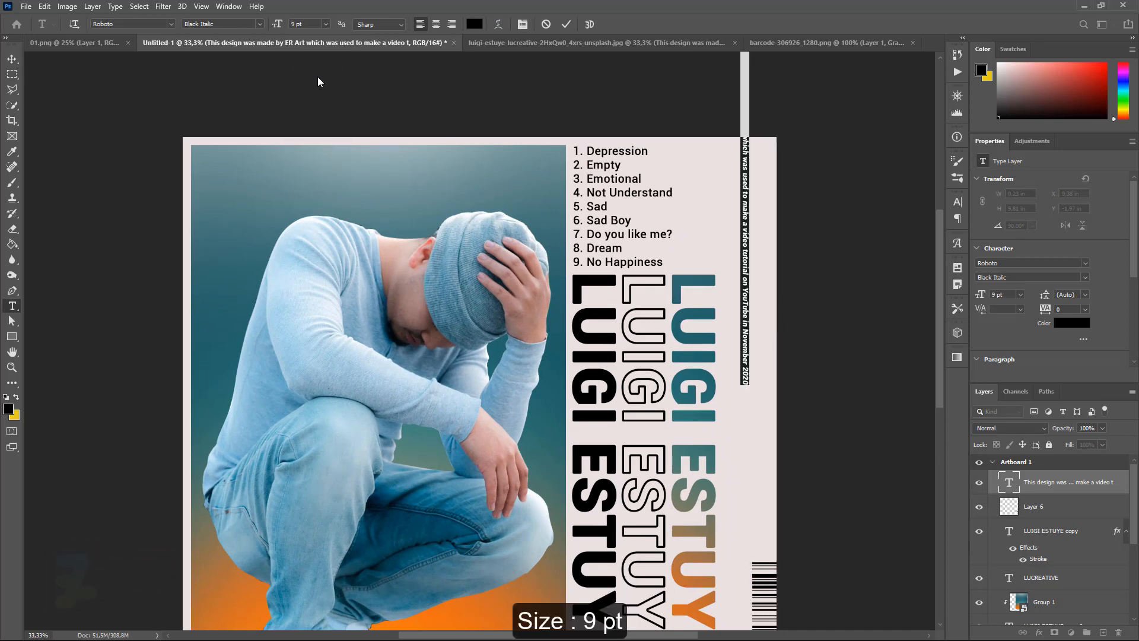
pyautogui.click(12, 59)
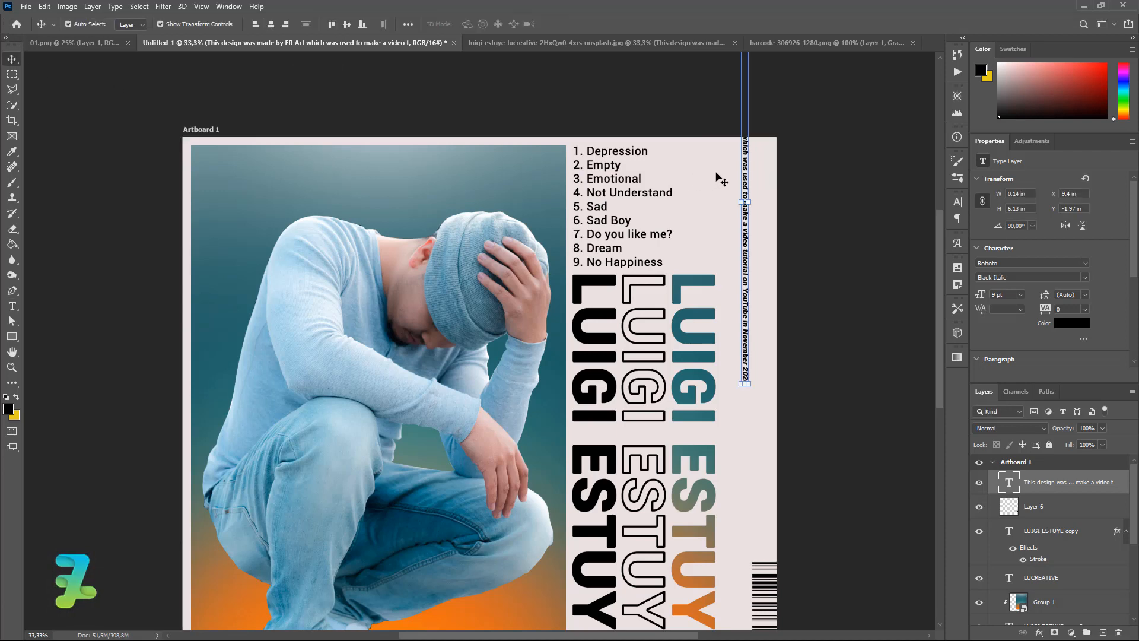
pyautogui.moveTo(746, 172); pyautogui.dragTo(768, 335)
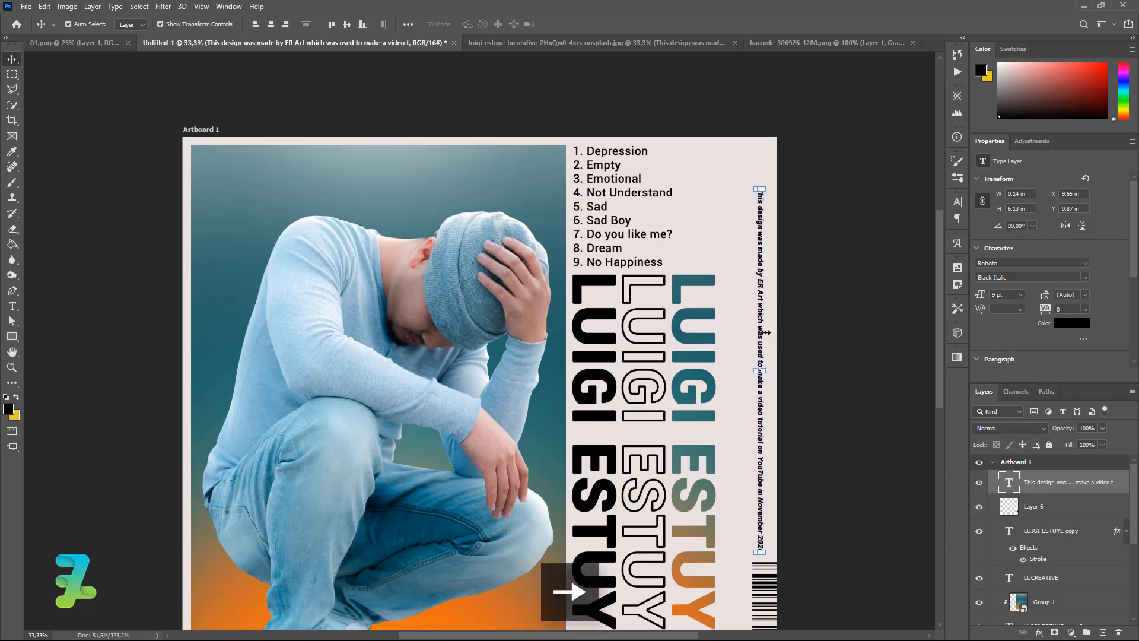
pyautogui.press('Down')
pyautogui.press('Down')
pyautogui.press('Down')
pyautogui.press('Down')
pyautogui.press('Down')
pyautogui.press('Down')
pyautogui.press('Down')
pyautogui.press('Down')
pyautogui.press('Down')
pyautogui.press('Down')
pyautogui.press('Down')
pyautogui.press('Down')
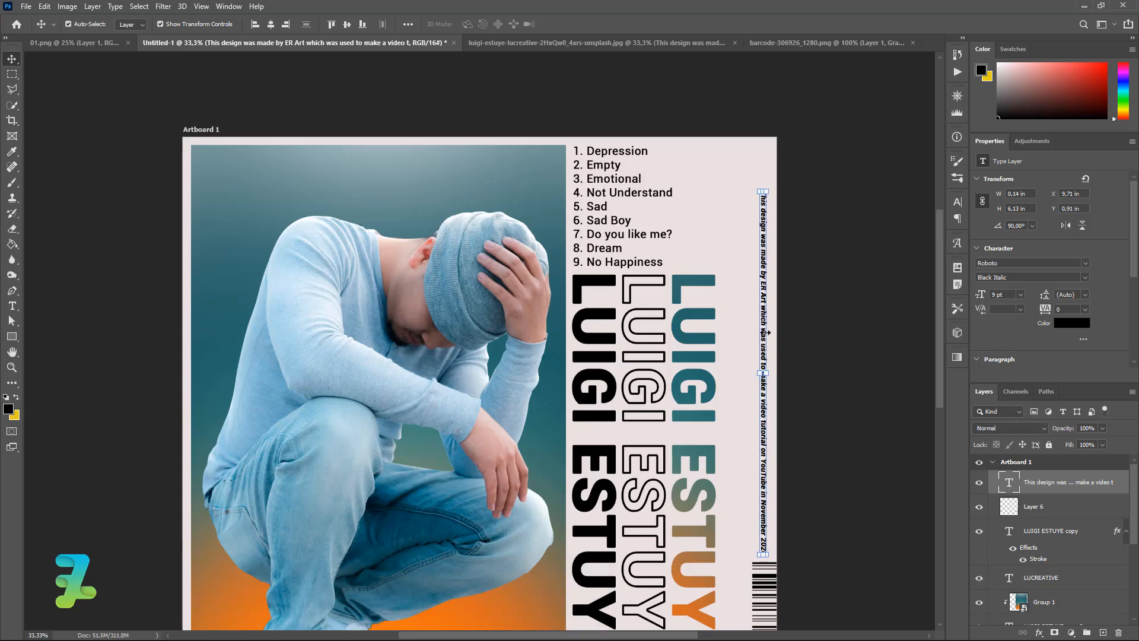
pyautogui.press('Right')
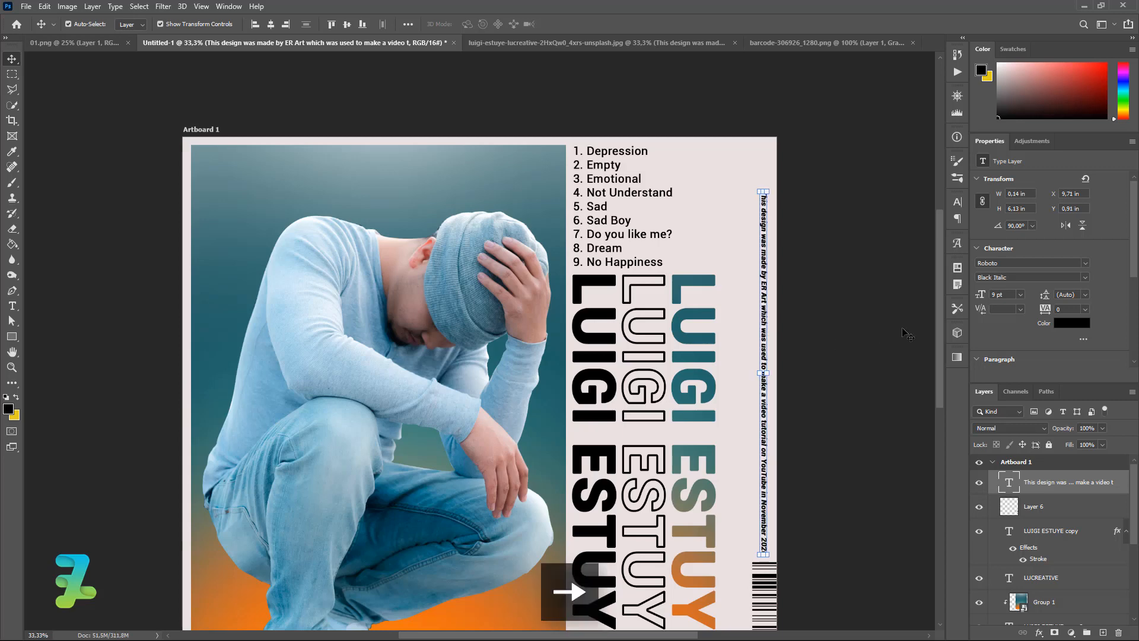
pyautogui.moveTo(942, 320); pyautogui.dragTo(946, 372)
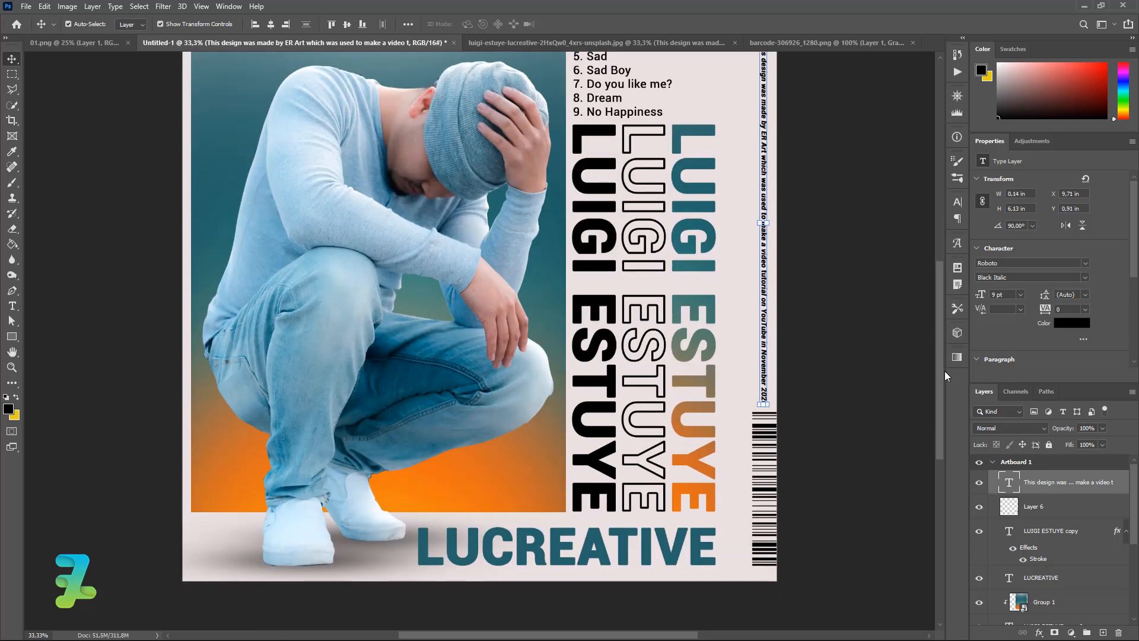
pyautogui.moveTo(356, 93); pyautogui.dragTo(534, 267)
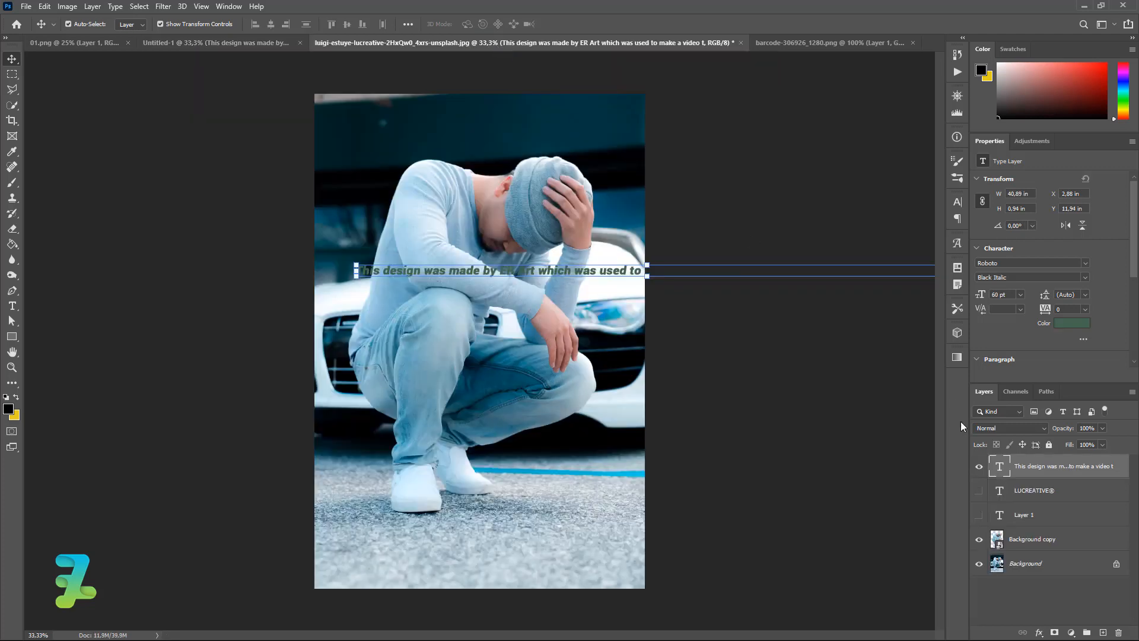
# Replace the poster title with the copied LUCREATIVE® text, coloured with teal sampled from the background.
pyautogui.doubleClick(1000, 490)
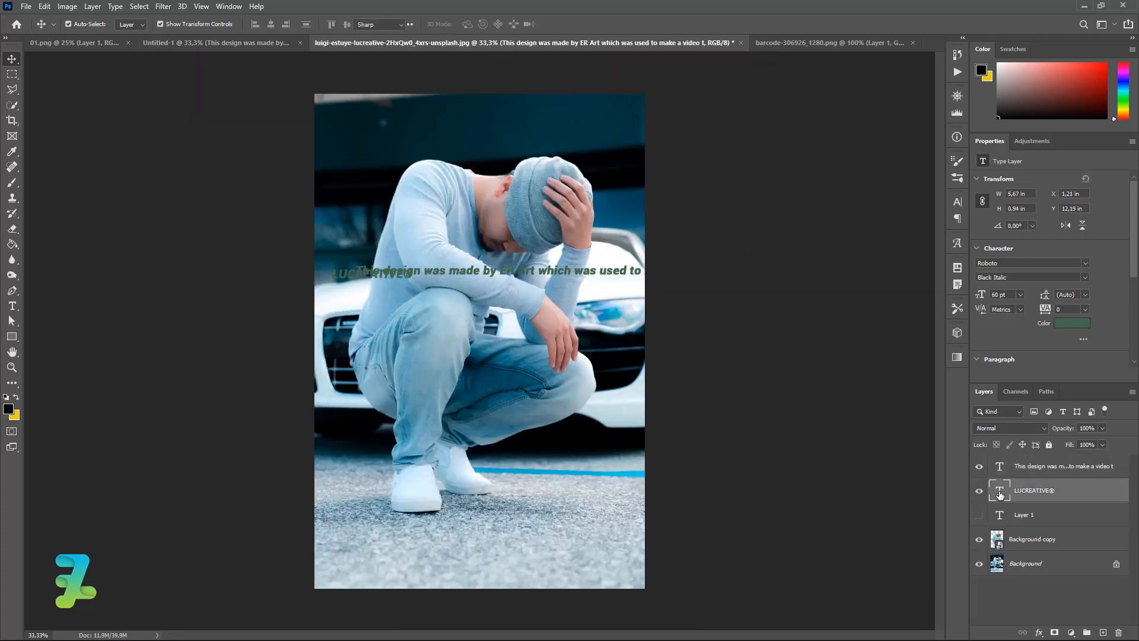
pyautogui.hotkey('ctrl', 'c')
pyautogui.click(202, 44)
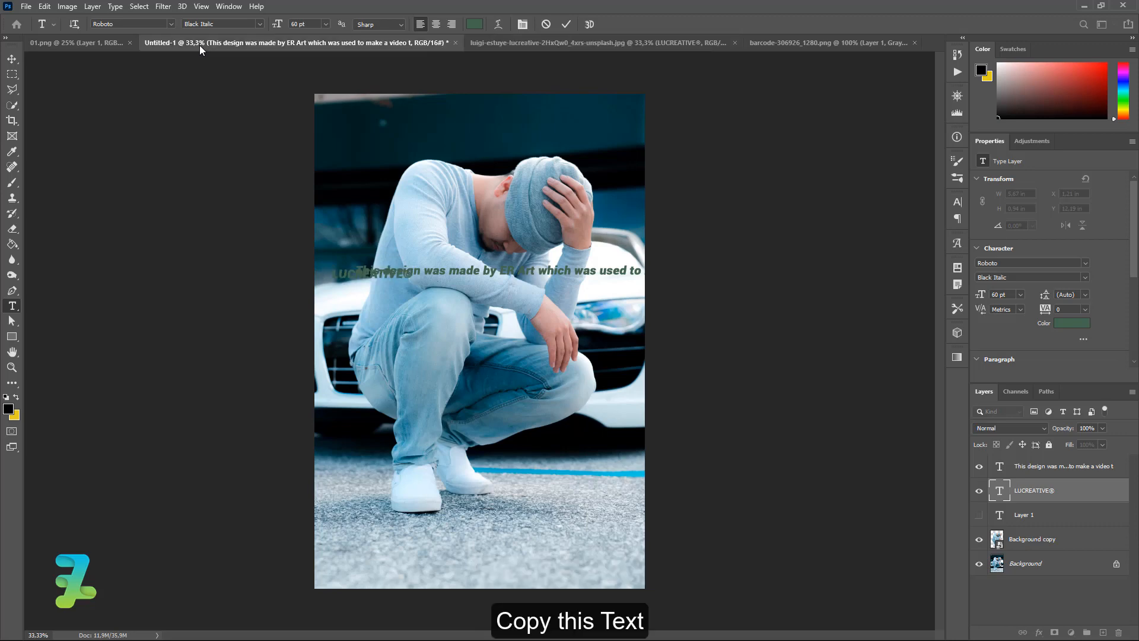
pyautogui.press('v')
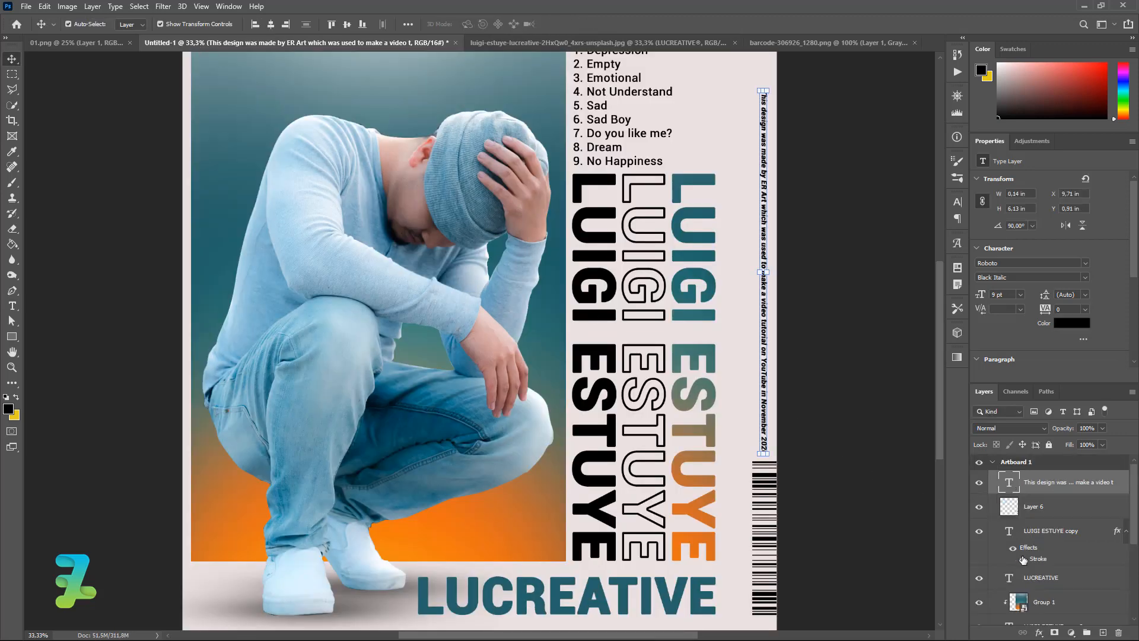
pyautogui.doubleClick(1009, 578)
pyautogui.hotkey('ctrl', 'v')
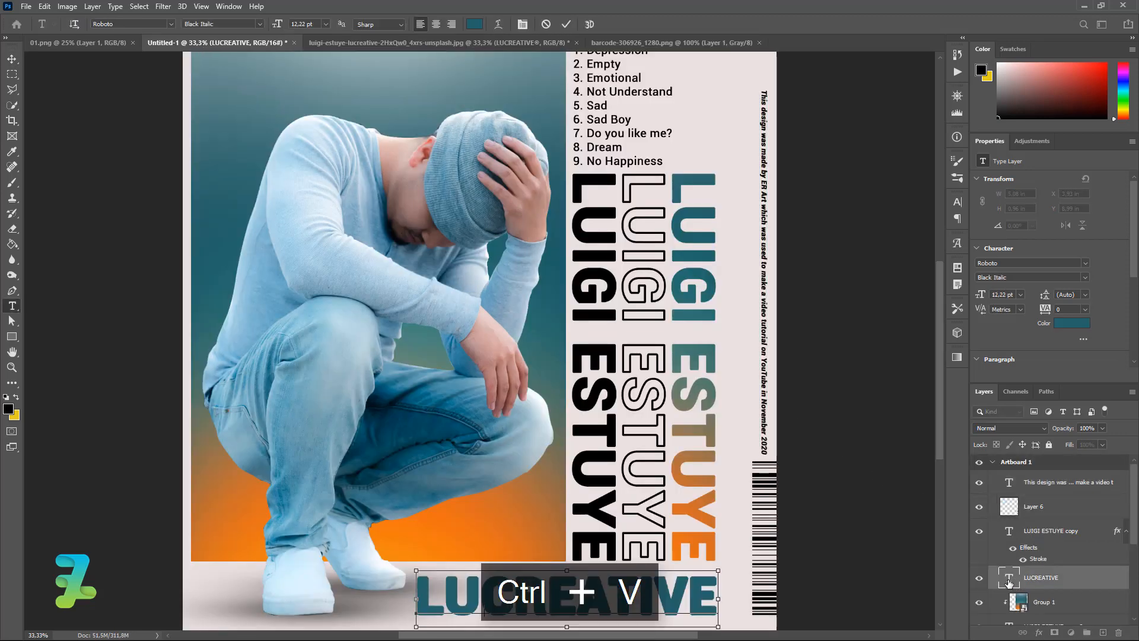
pyautogui.scroll(-3, 934, 408)
pyautogui.hotkey('ctrl', 'a')
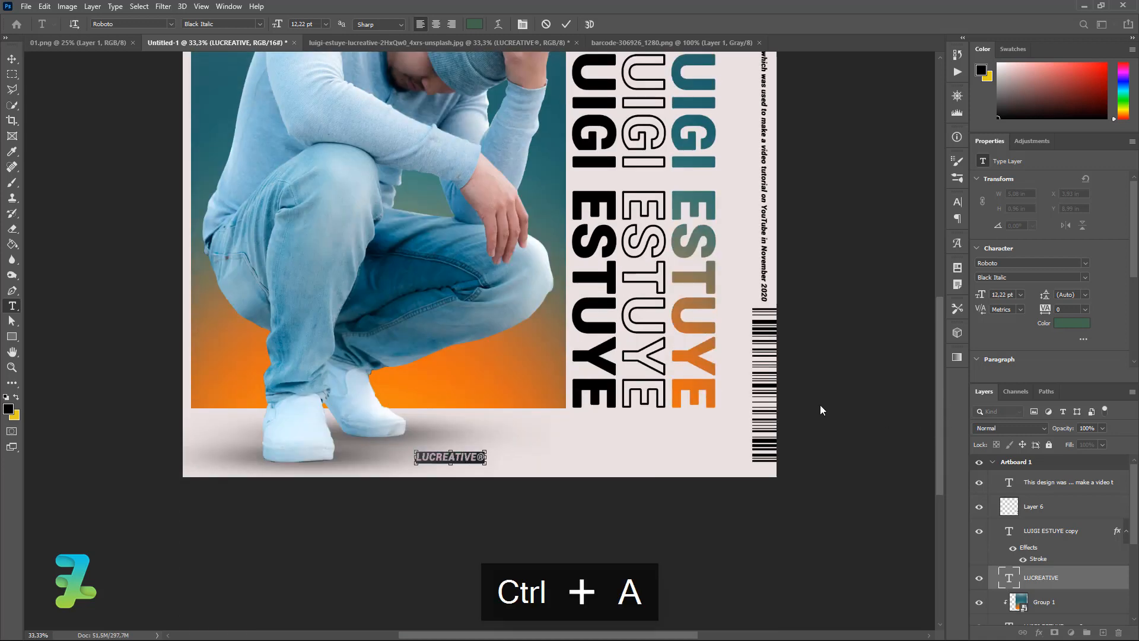
pyautogui.click(12, 409)
pyautogui.click(197, 108)
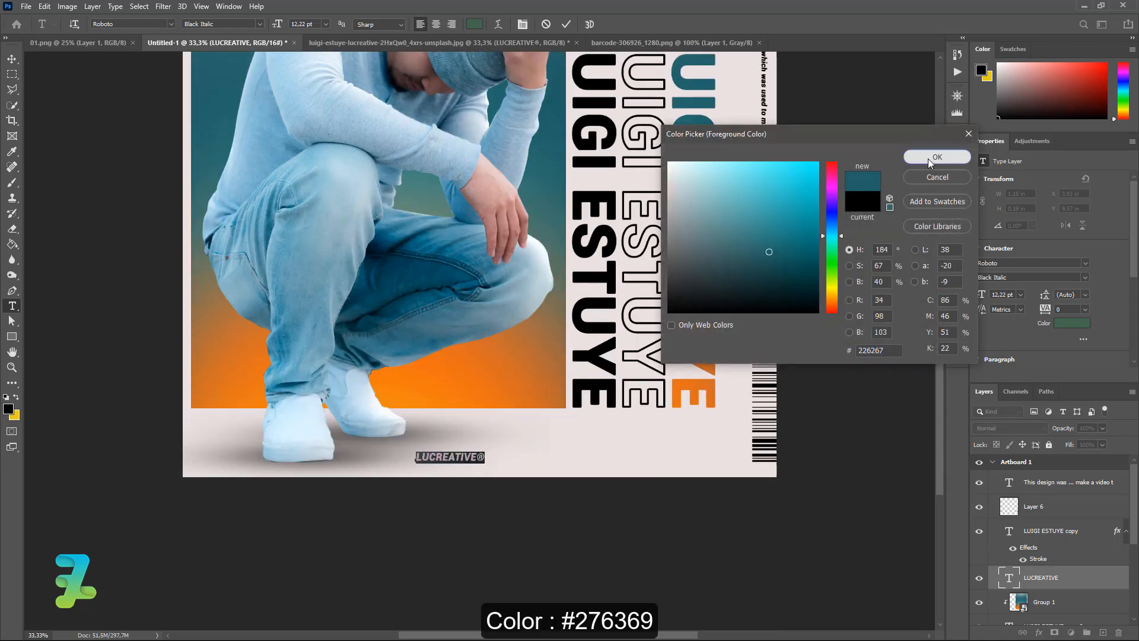
pyautogui.click(928, 159)
pyautogui.click(10, 59)
# Enlarge LUCREATIVE® to span beneath the photo, about 5.01 × 0.83 in.
pyautogui.hotkey('ctrl', 't')
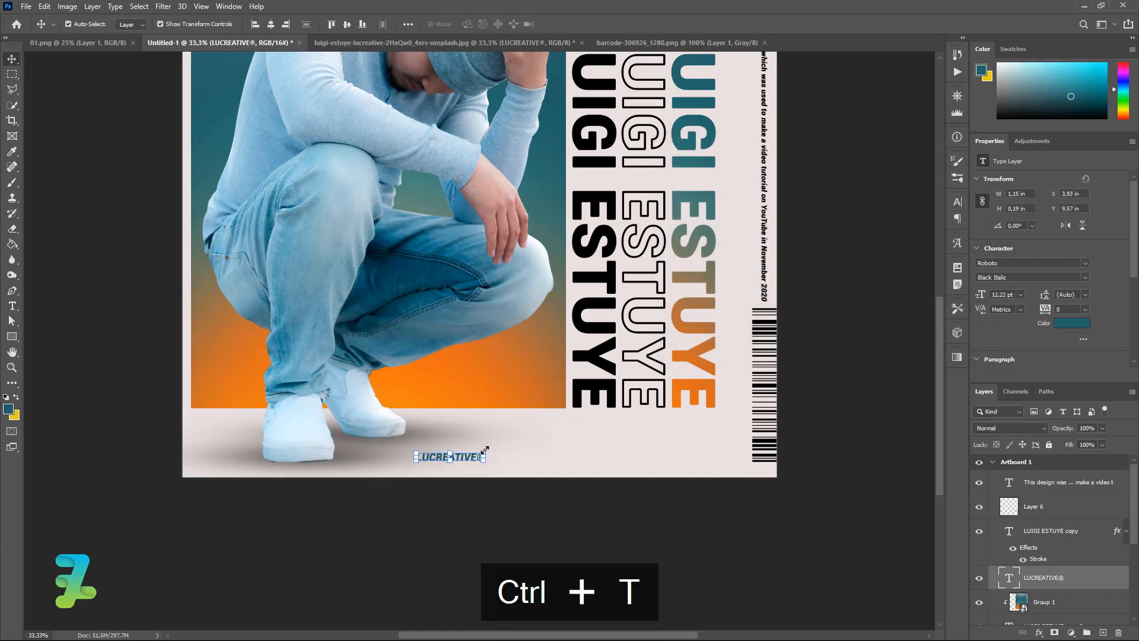
pyautogui.moveTo(496, 446); pyautogui.dragTo(716, 418)
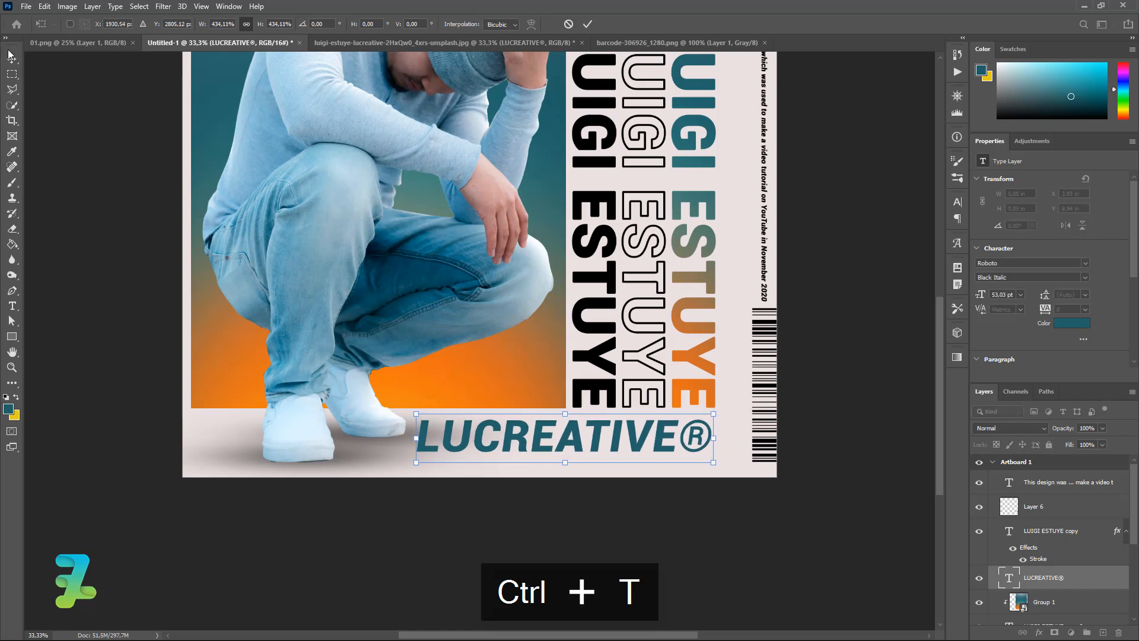
pyautogui.press('Return')
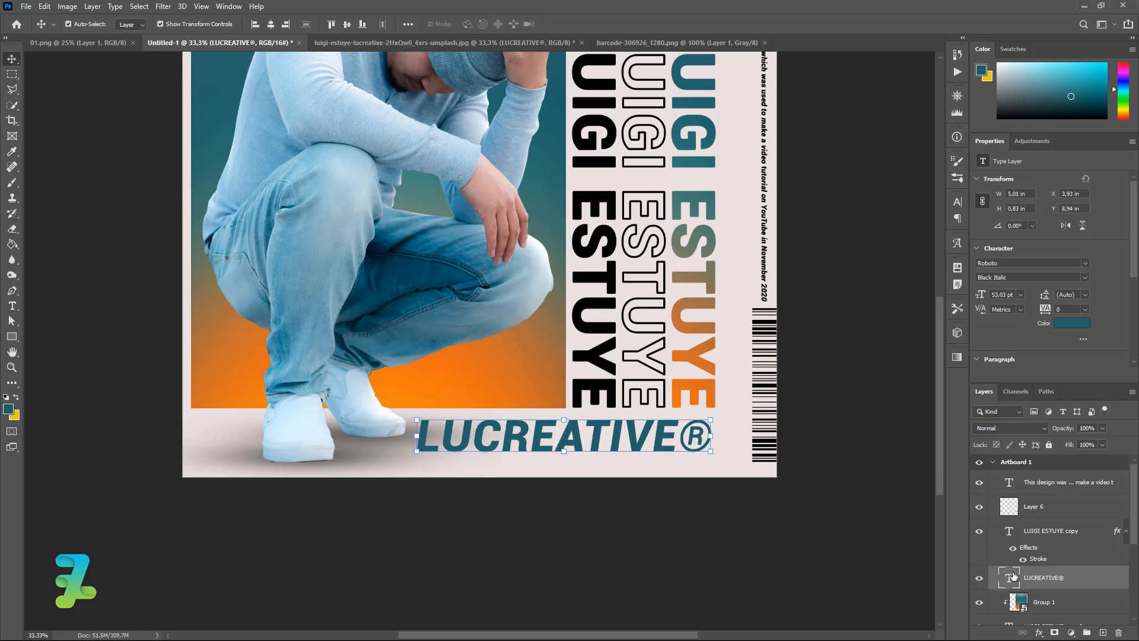
pyautogui.doubleClick(1010, 577)
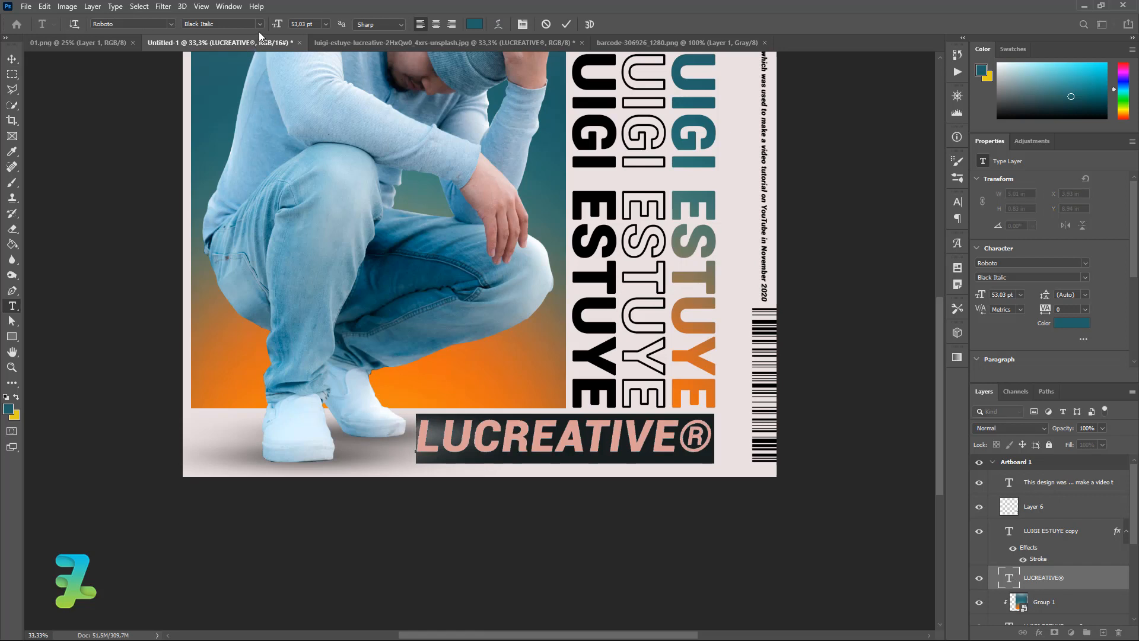
pyautogui.click(12, 59)
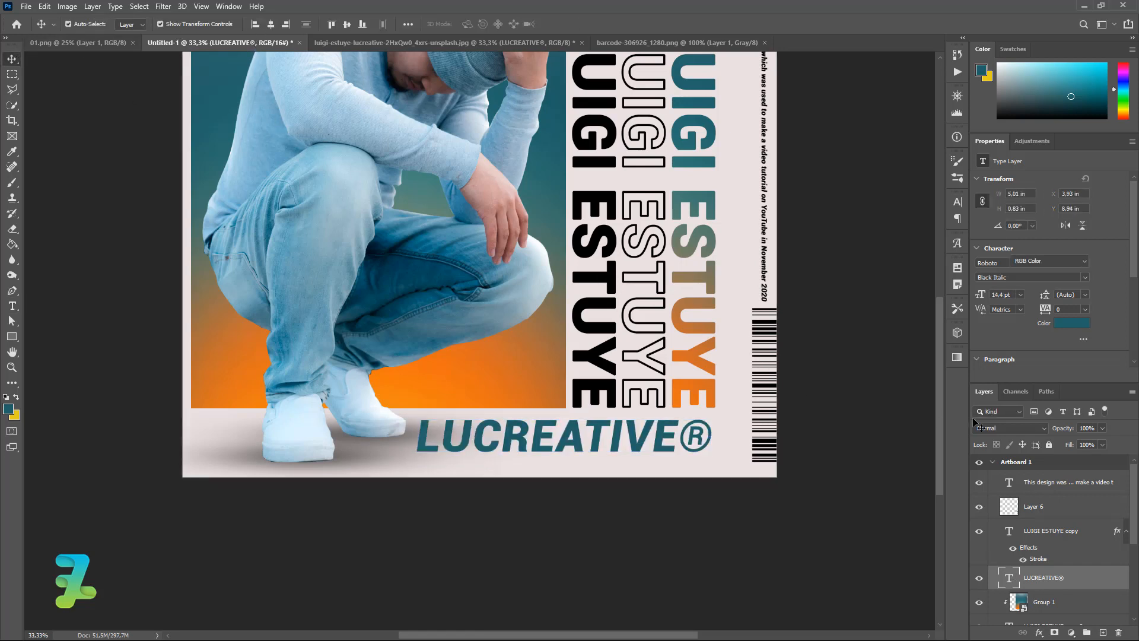
pyautogui.moveTo(943, 394); pyautogui.dragTo(936, 321)
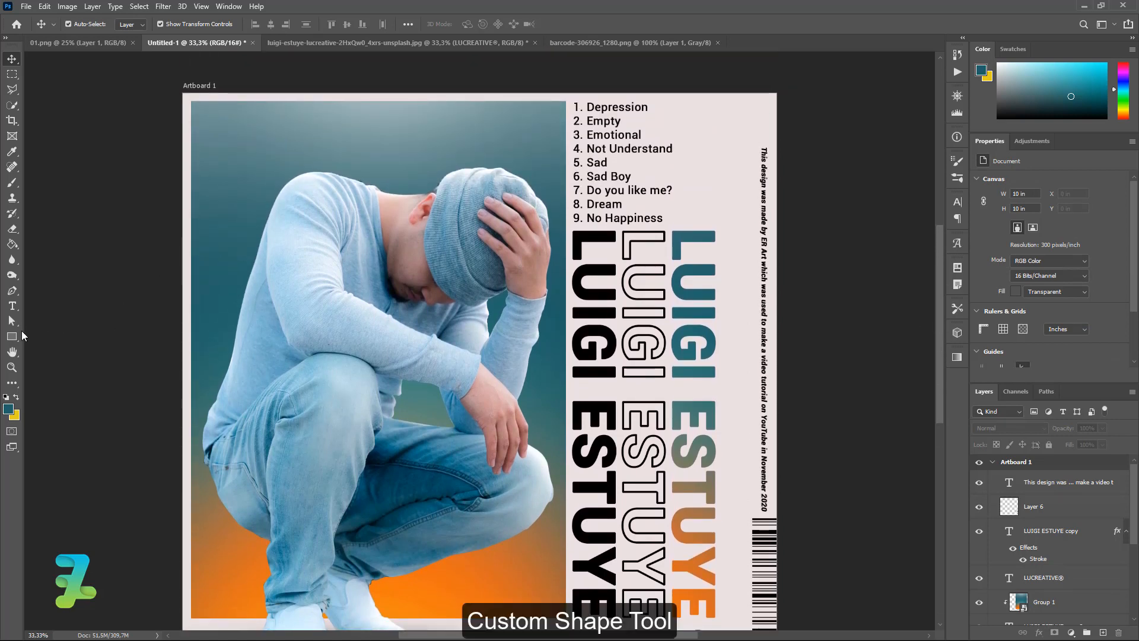
# Choose the globe shape for the Custom Shape Tool.
pyautogui.moveTo(12, 336); pyautogui.dragTo(64, 395)
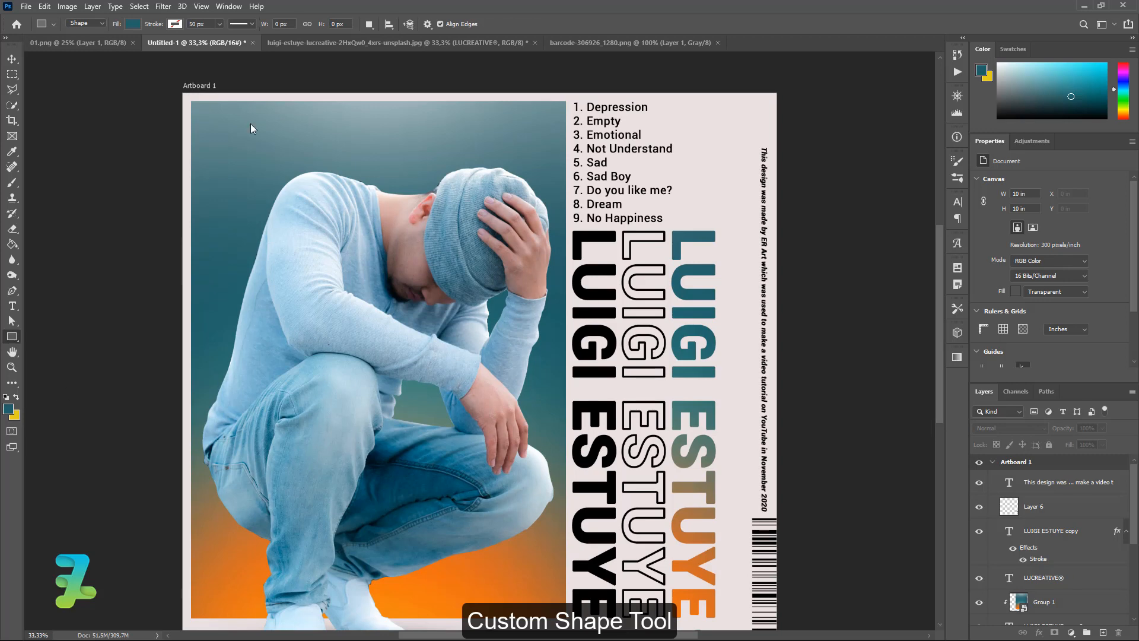
pyautogui.click(479, 25)
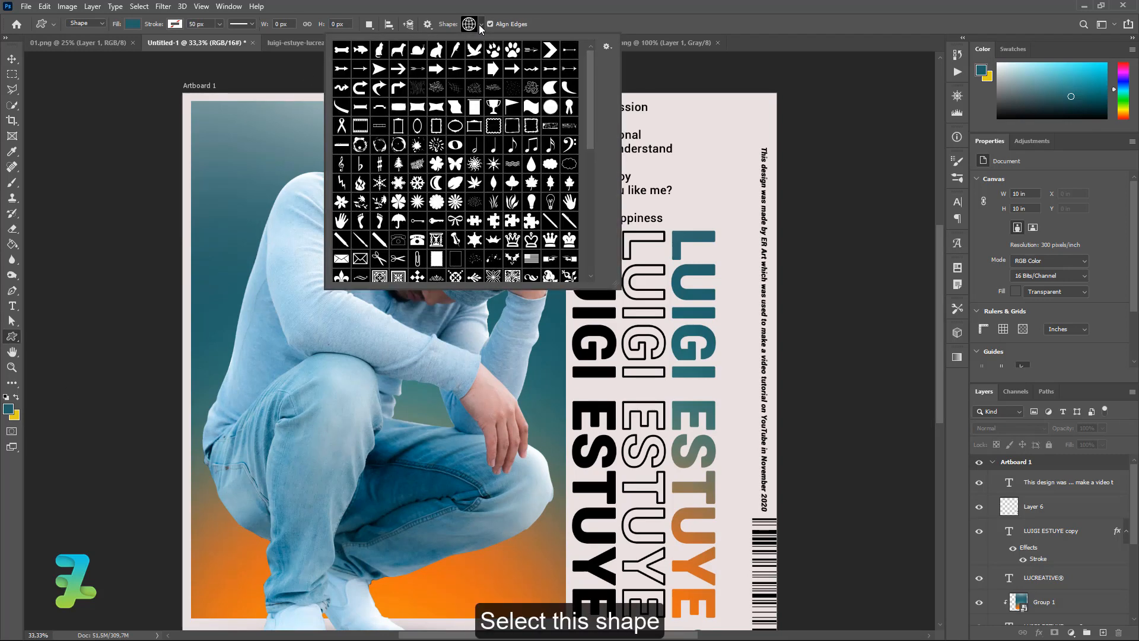
pyautogui.moveTo(592, 91); pyautogui.dragTo(606, 159)
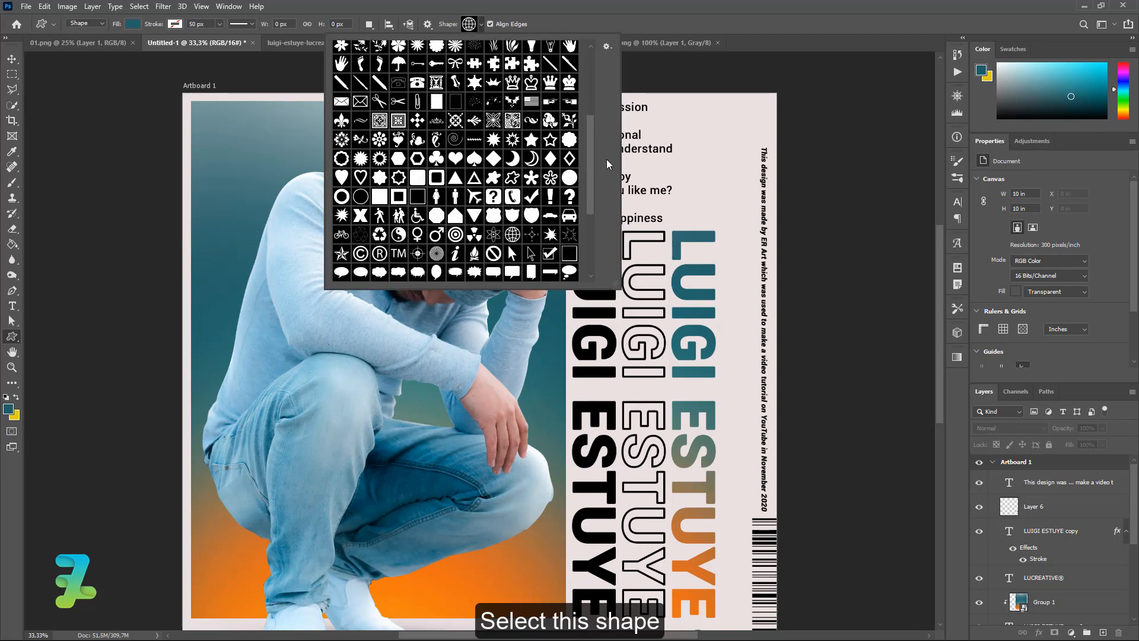
pyautogui.click(516, 236)
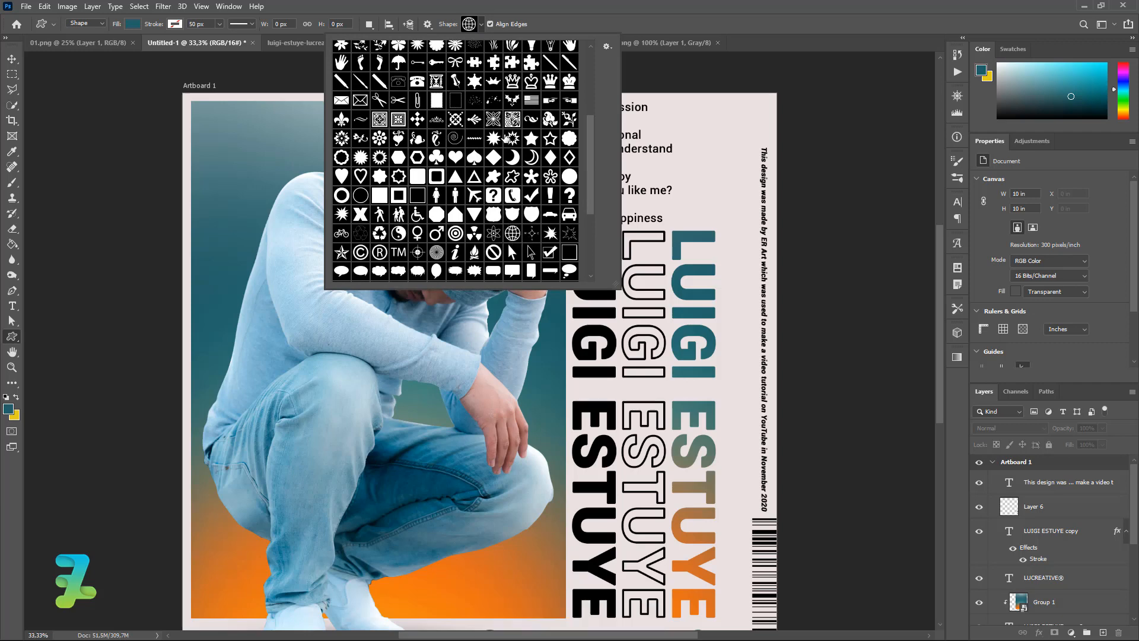
pyautogui.click(481, 25)
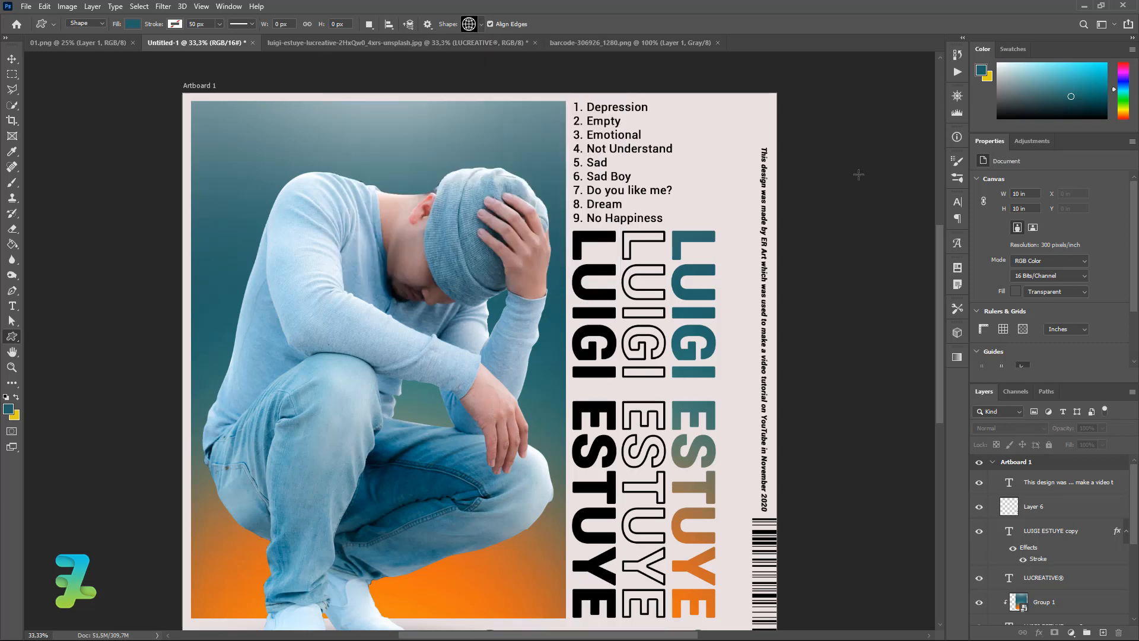
# Draw the globe in the poster's top-right corner above the credit line and fill it black #000000.
pyautogui.moveTo(942, 232); pyautogui.dragTo(940, 201)
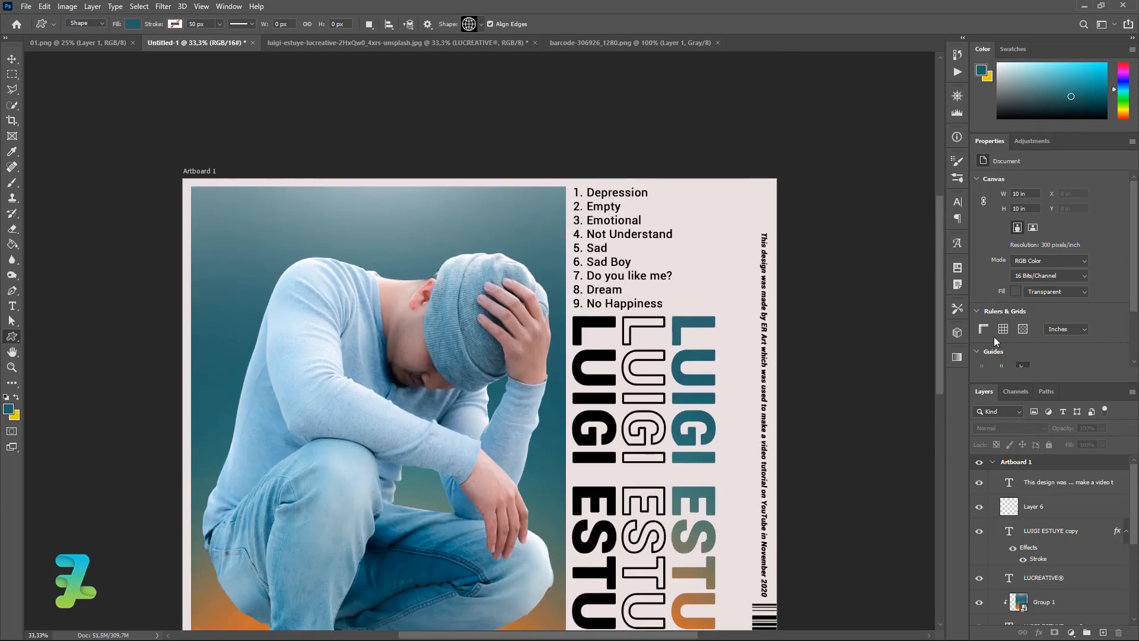
pyautogui.click(1056, 482)
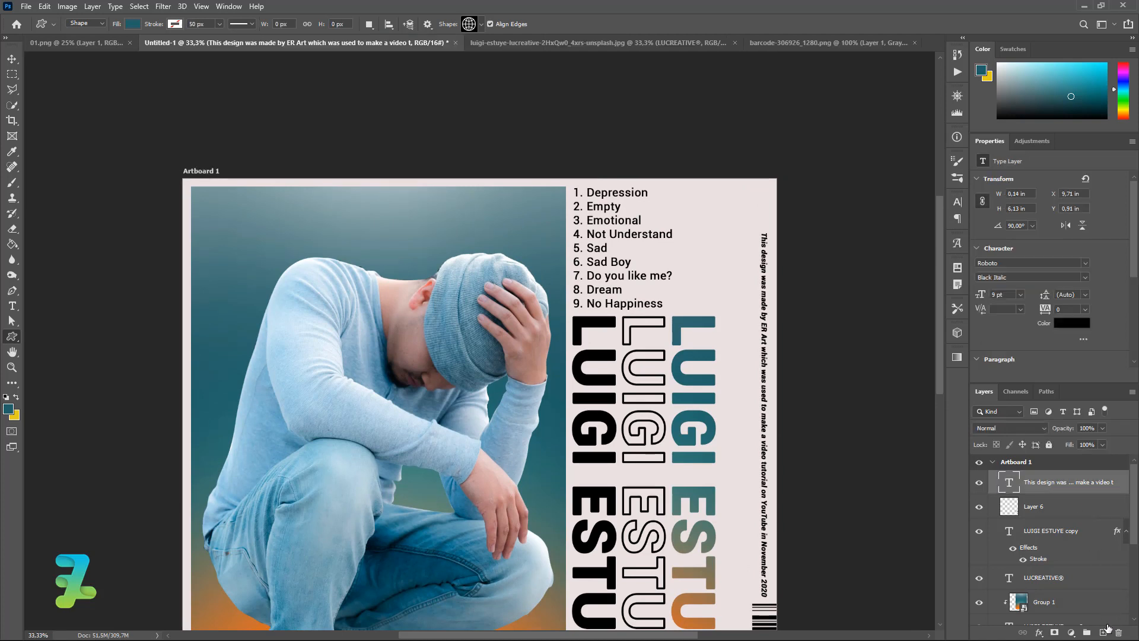
pyautogui.click(1103, 632)
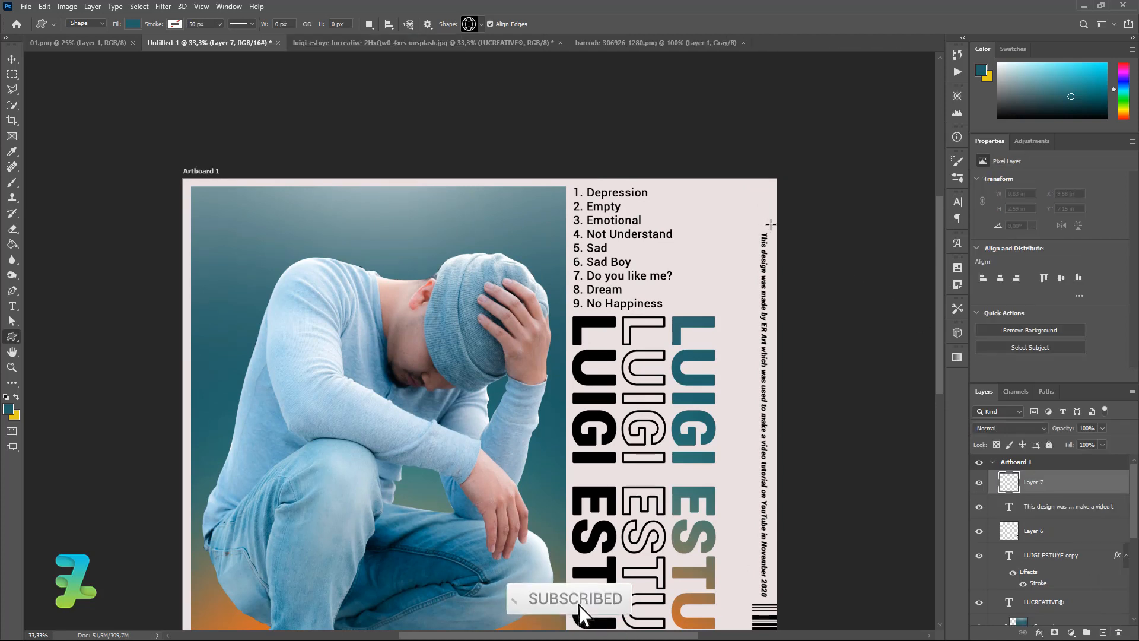
pyautogui.moveTo(736, 191); pyautogui.dragTo(777, 222)
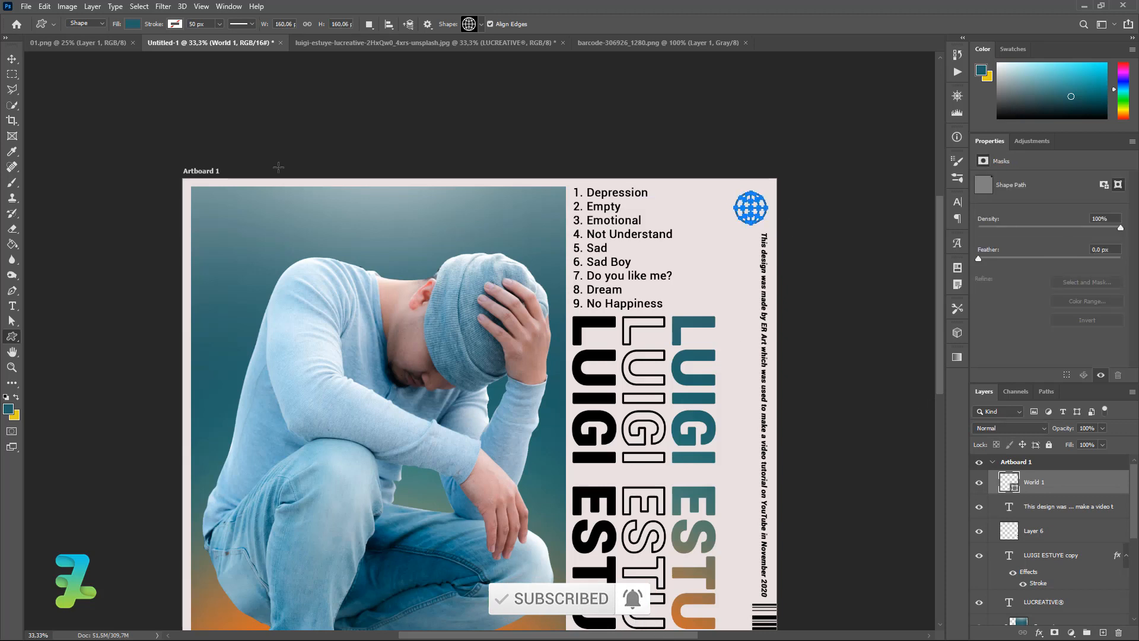
pyautogui.click(19, 62)
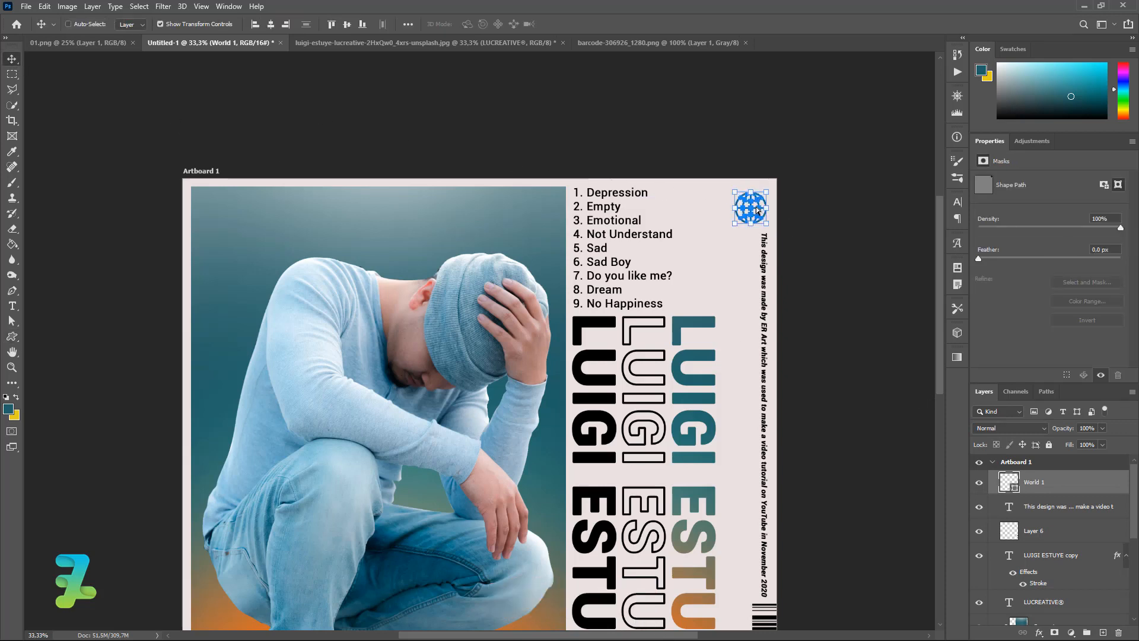
pyautogui.moveTo(754, 208); pyautogui.dragTo(760, 204)
pyautogui.doubleClick(1010, 484)
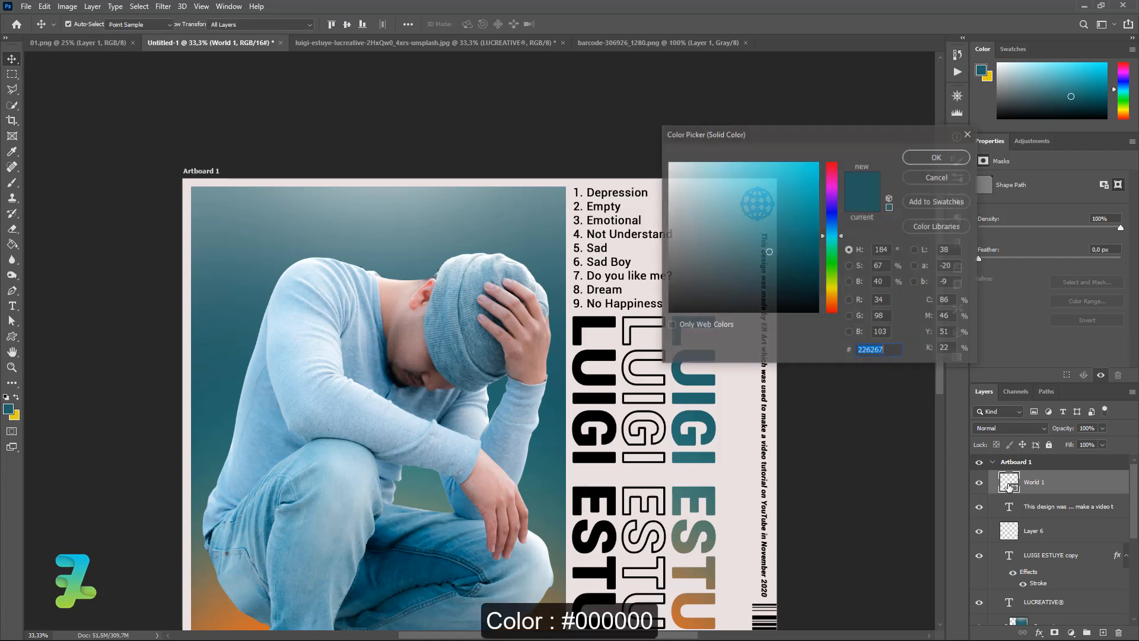
pyautogui.write('000000')
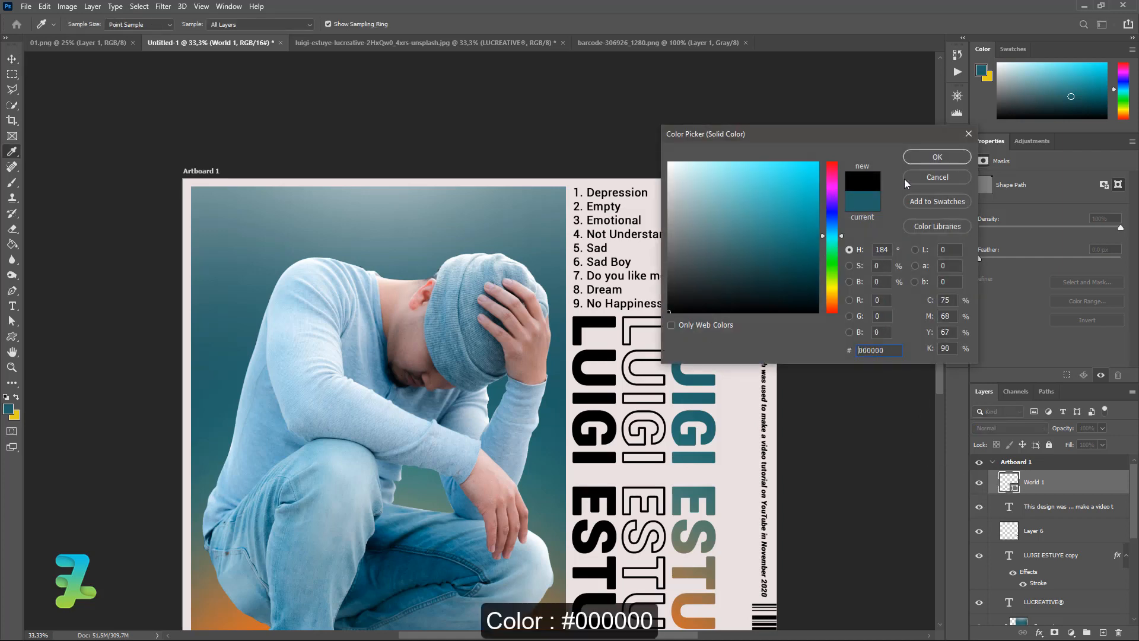
pyautogui.click(924, 158)
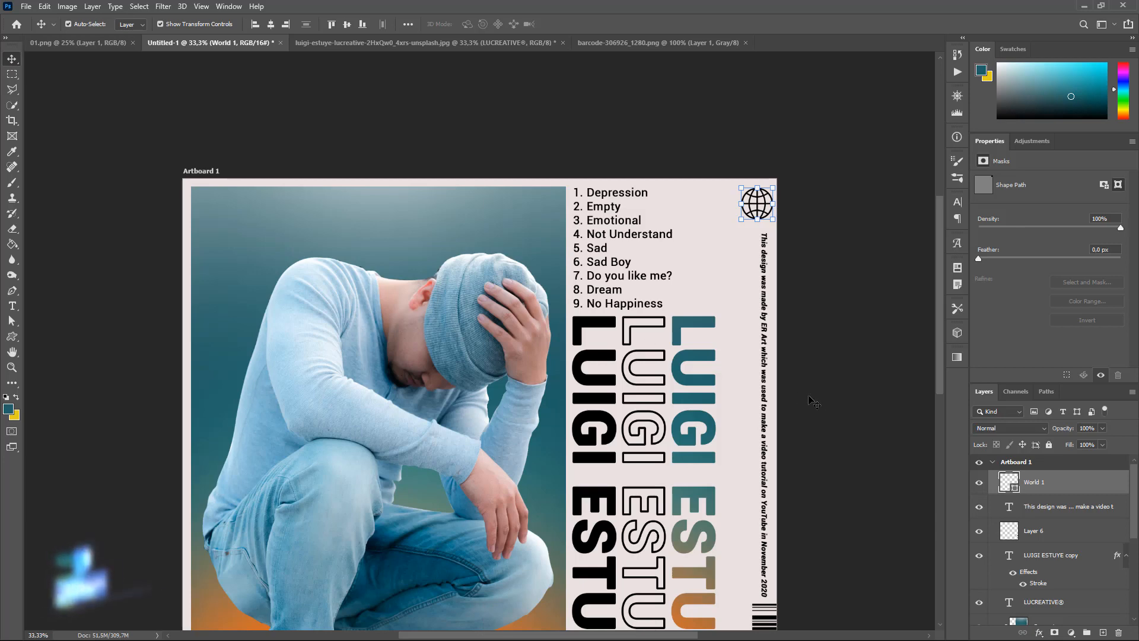
# Paste LUCREATIVE® as a black #000000 label beside the credit line and set its fill to 0%.
pyautogui.click(935, 354)
pyautogui.moveTo(937, 354)
pyautogui.mouseDown()
pyautogui.moveTo(931, 447)
pyautogui.moveTo(937, 367)
pyautogui.mouseUp()
pyautogui.press('t')
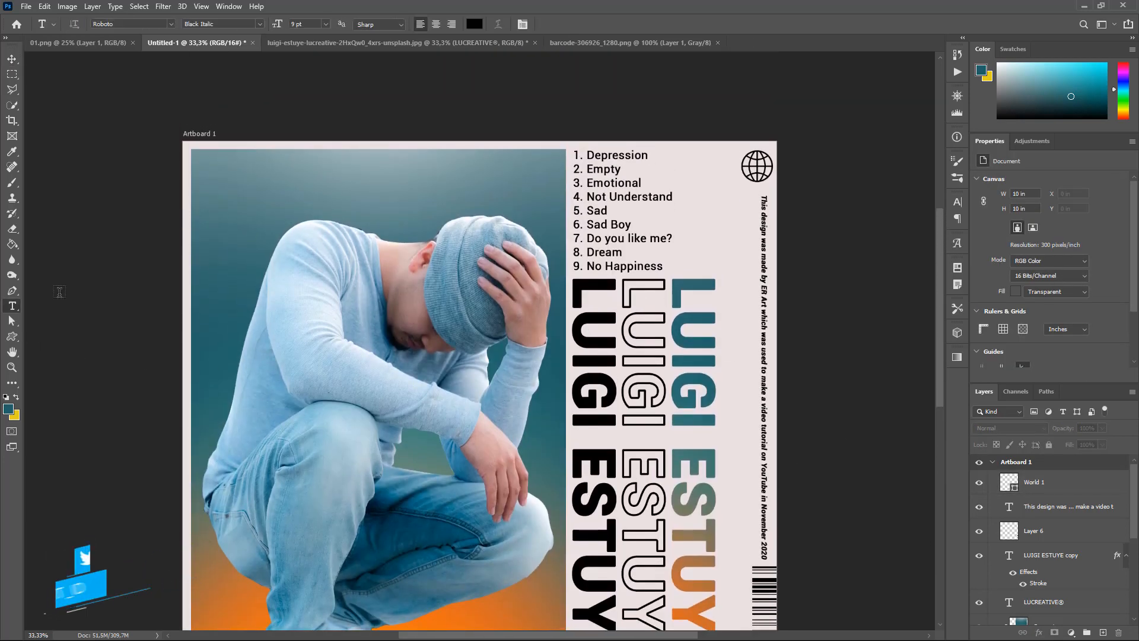
pyautogui.click(705, 229)
pyautogui.write('LUCREATIVE®')
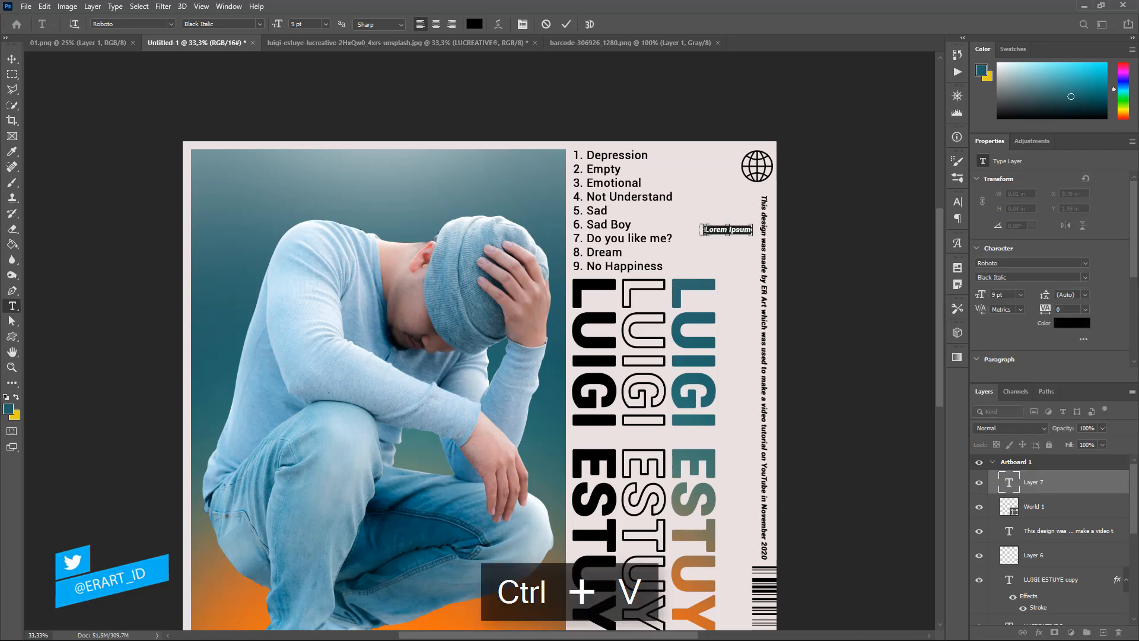
pyautogui.hotkey('ctrl', 'a')
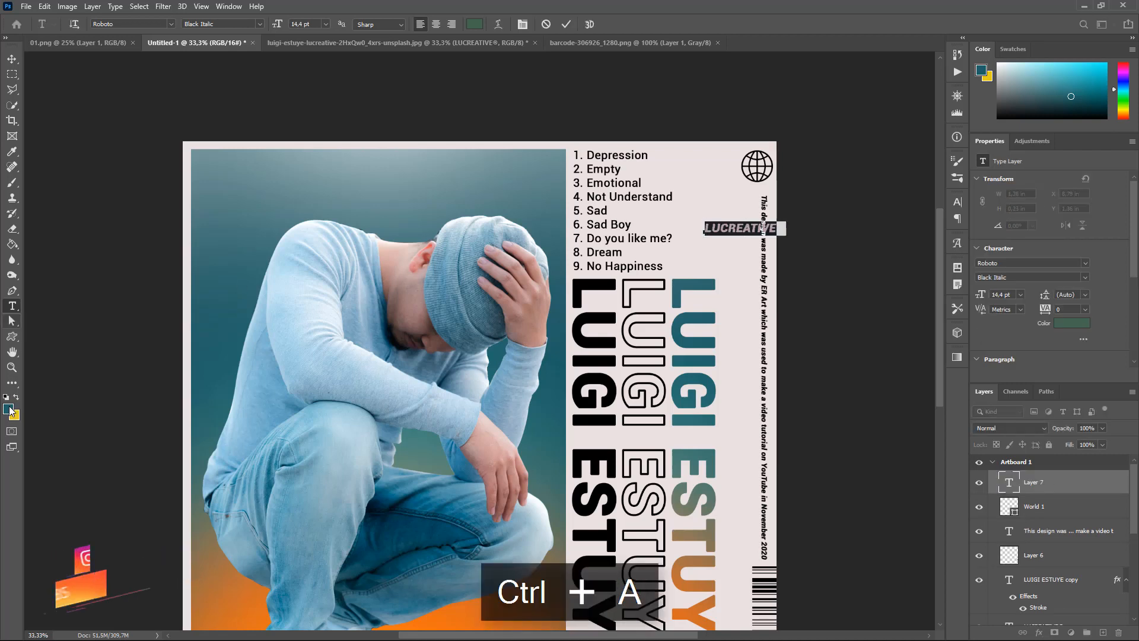
pyautogui.click(8, 408)
pyautogui.write('000000')
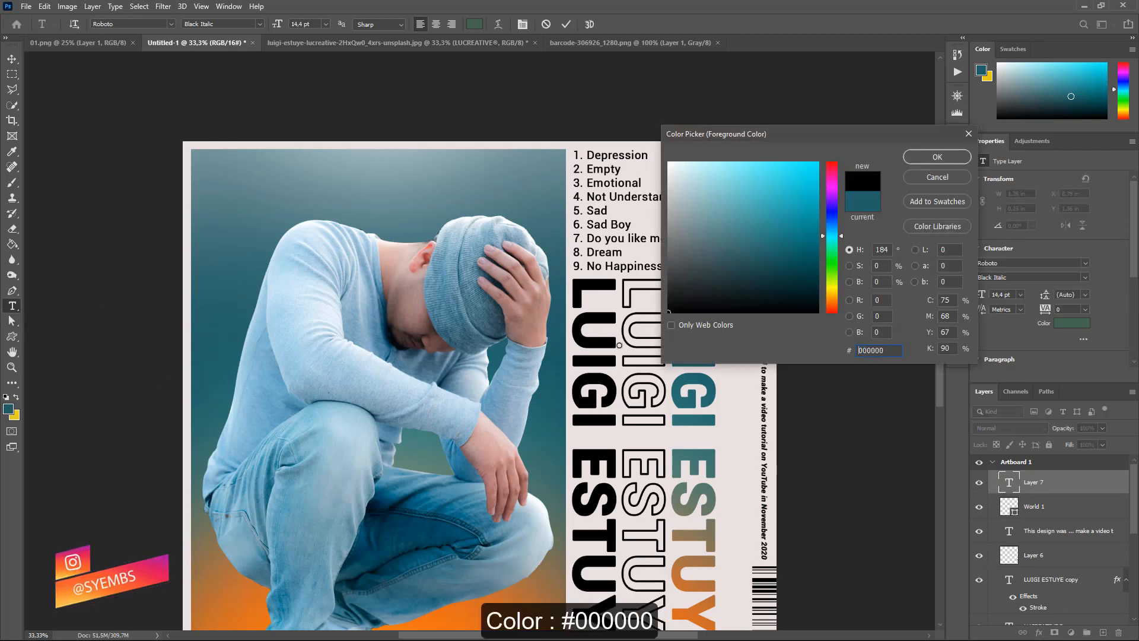
pyautogui.click(951, 156)
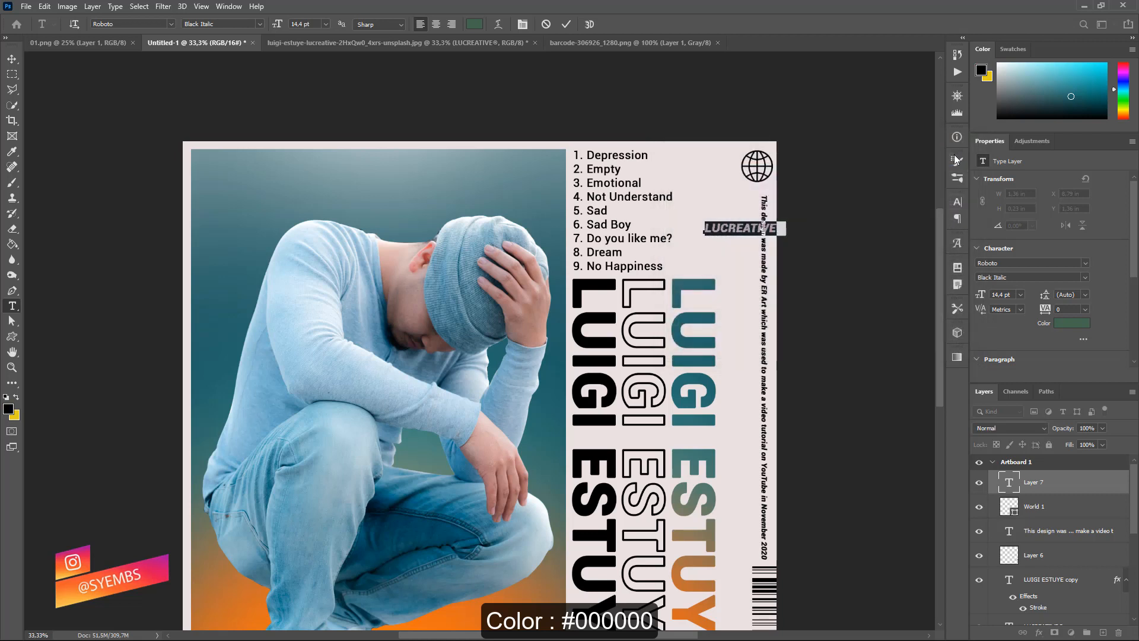
pyautogui.click(1103, 444)
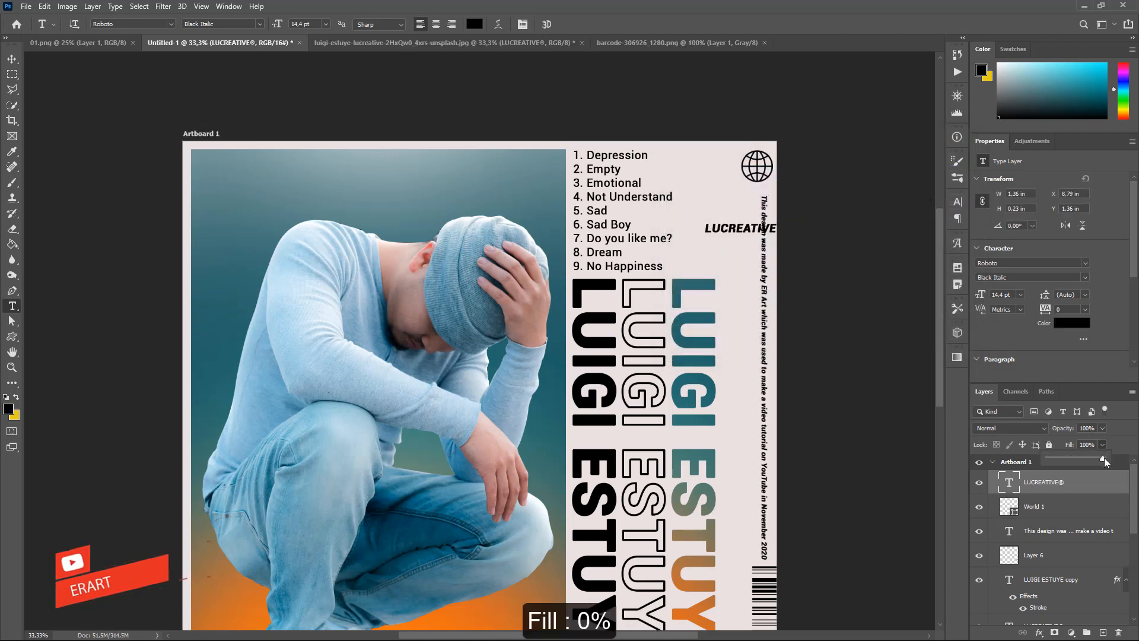
pyautogui.moveTo(1105, 461); pyautogui.dragTo(1015, 461)
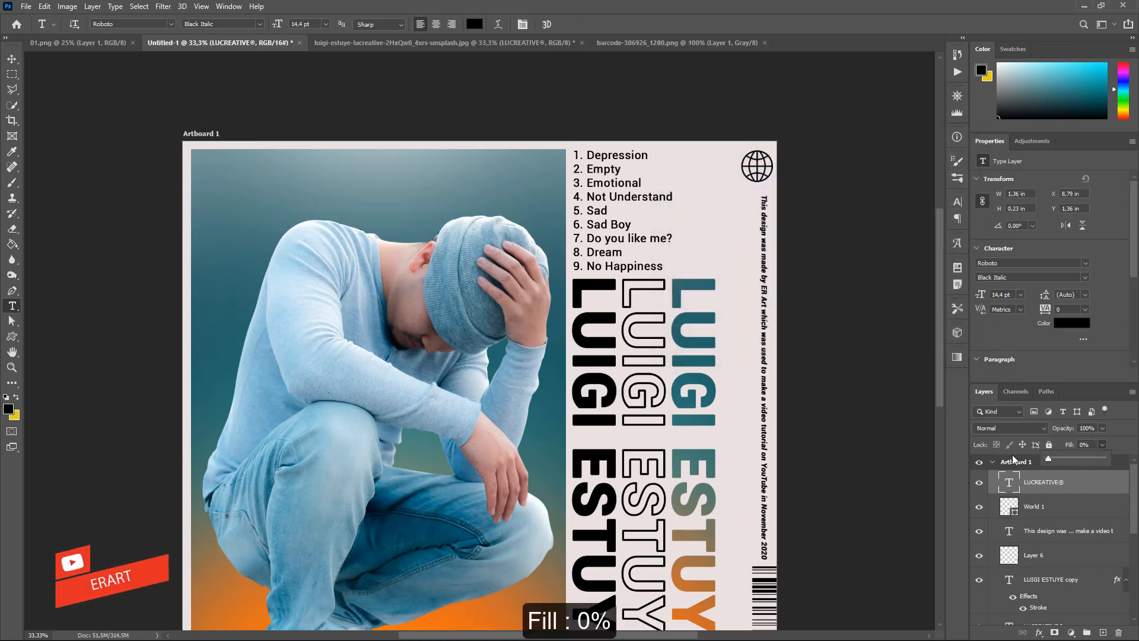
# Give the LUCREATIVE® layer a 2 px black Stroke positioned Inside through Layer Style.
pyautogui.doubleClick(1087, 491)
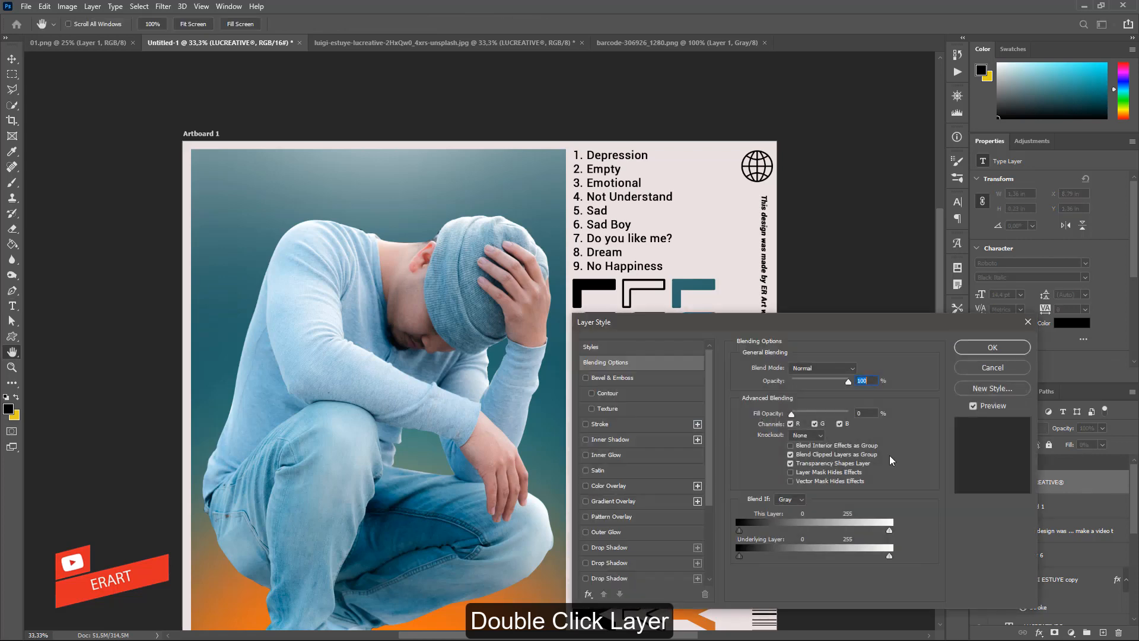
pyautogui.click(595, 429)
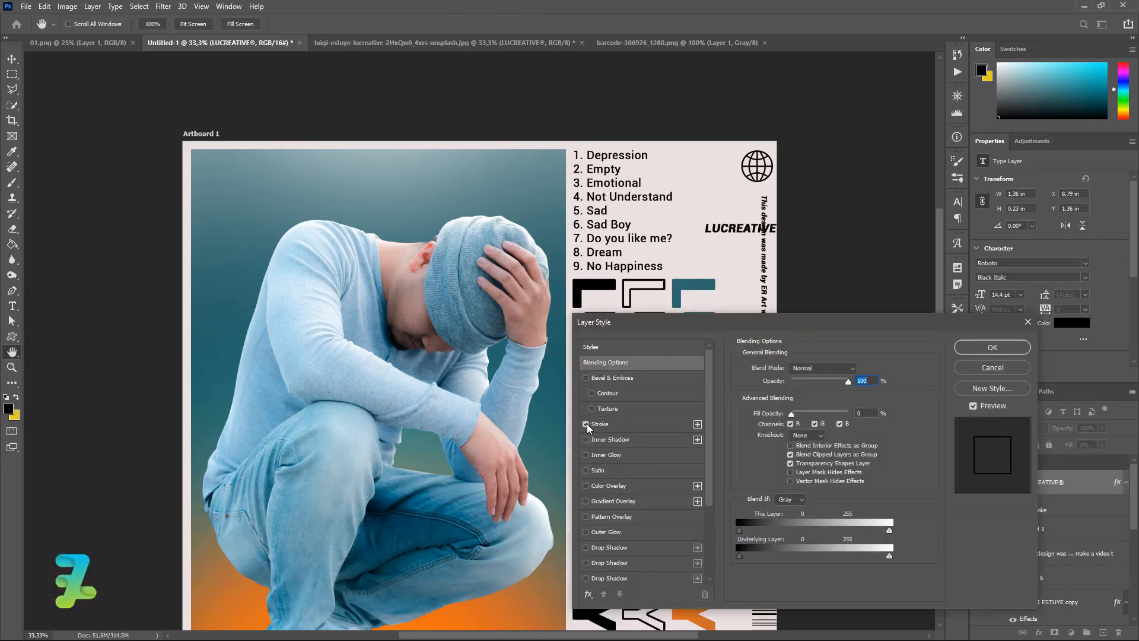
pyautogui.click(587, 425)
pyautogui.click(587, 424)
pyautogui.click(600, 423)
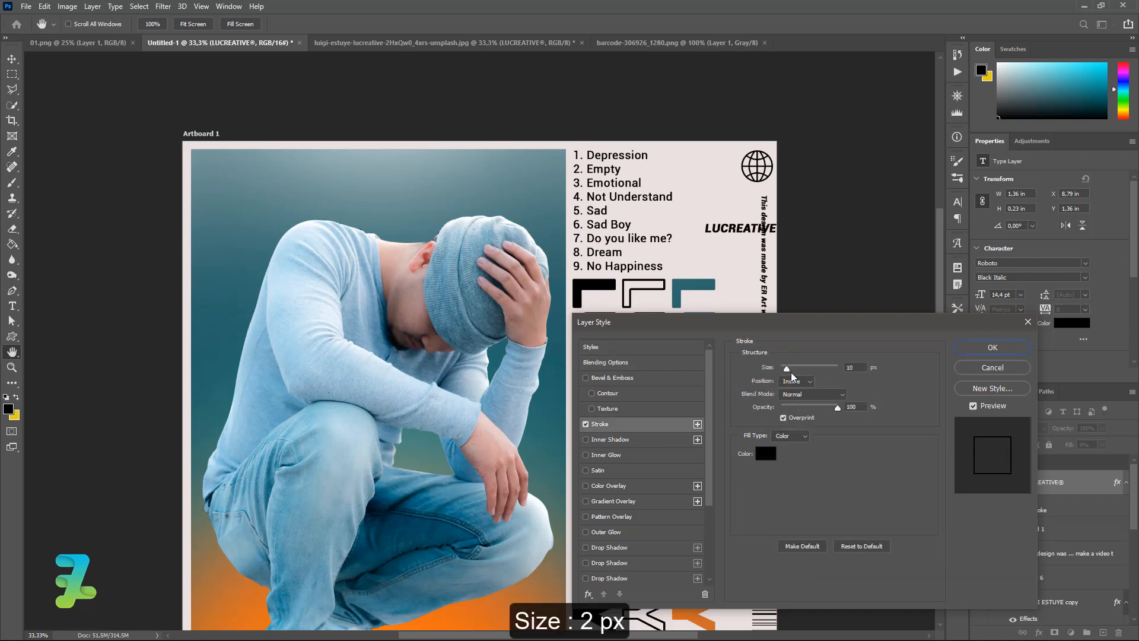
pyautogui.doubleClick(855, 368)
pyautogui.write('2')
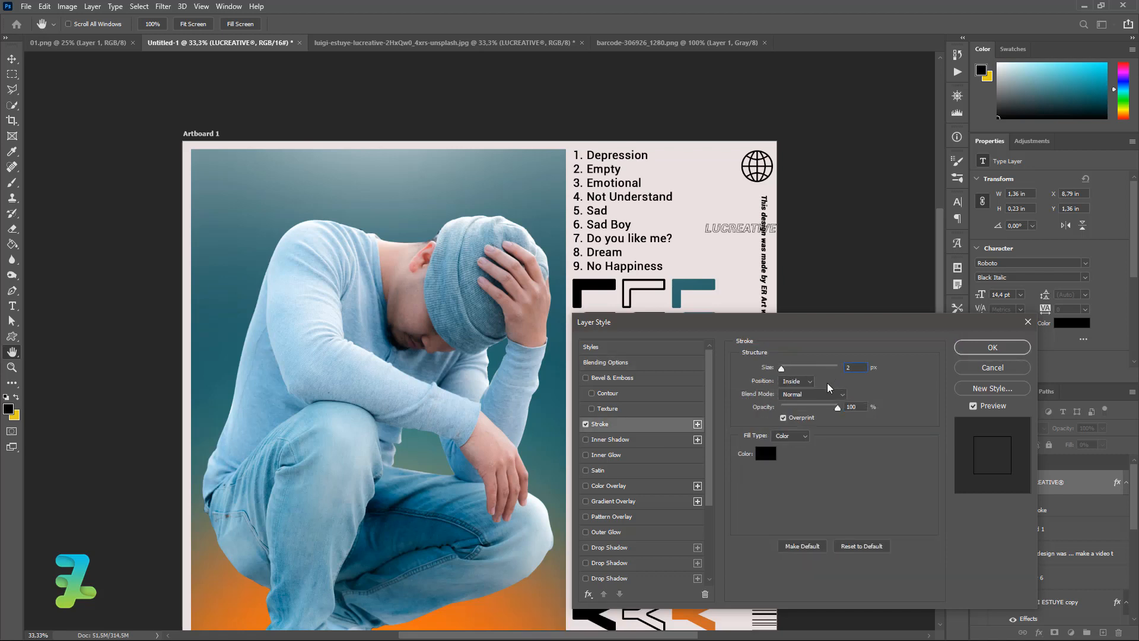
pyautogui.click(807, 381)
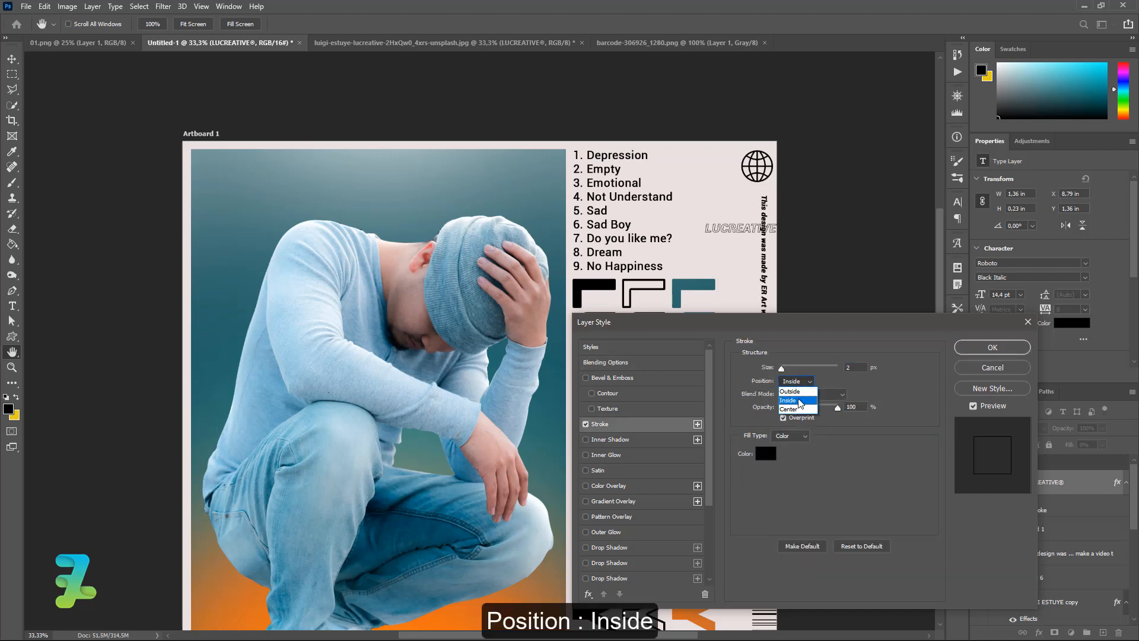
pyautogui.click(800, 401)
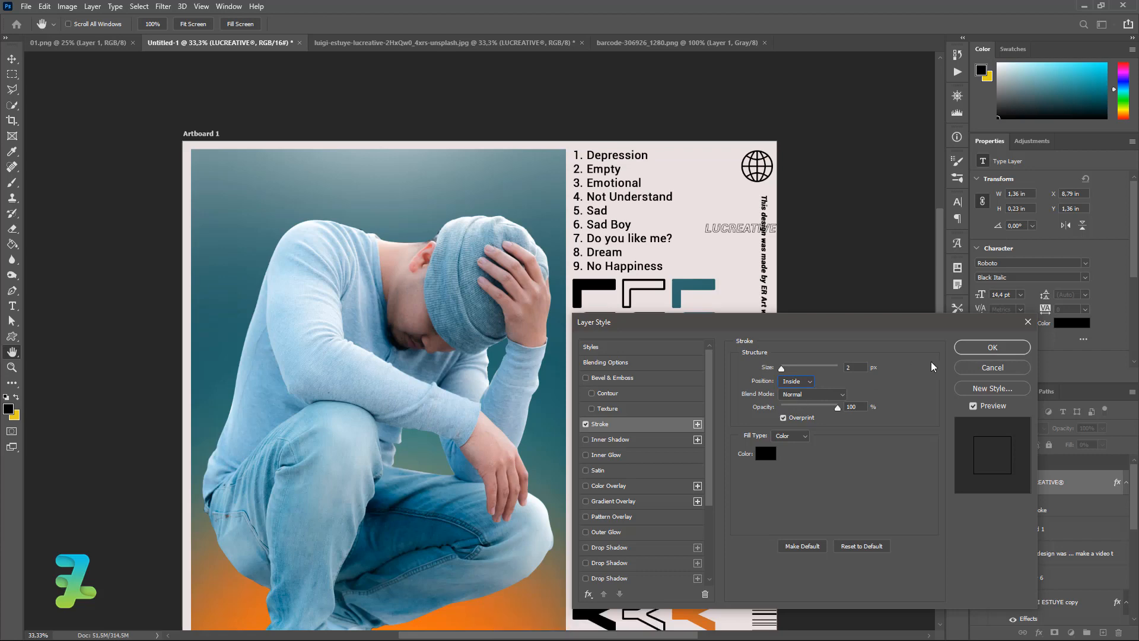
pyautogui.click(969, 353)
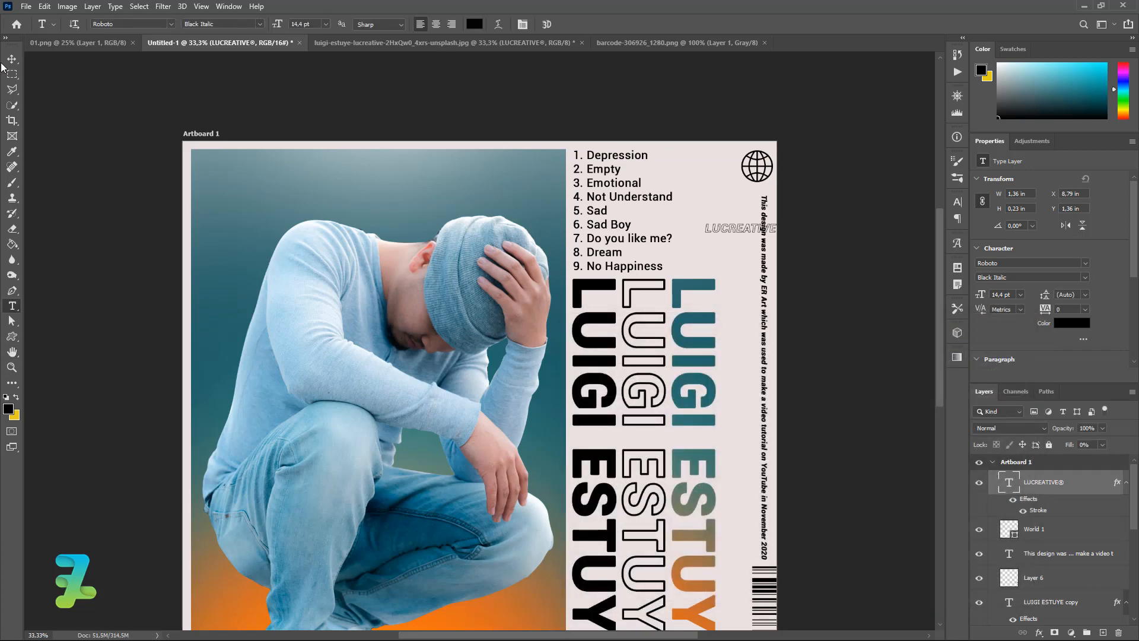
# Rotate the LUCREATIVE® text 90° to run vertically and move it up beside the globe.
pyautogui.click(14, 59)
pyautogui.hotkey('ctrl', 't')
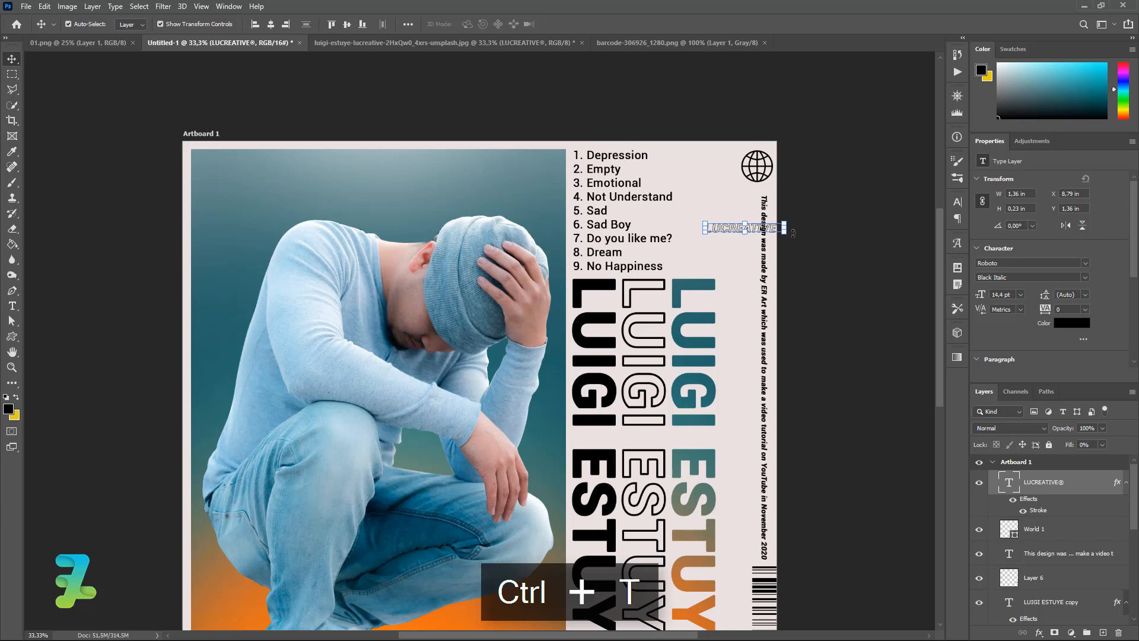
pyautogui.moveTo(785, 233); pyautogui.dragTo(752, 267)
pyautogui.hotkey('ctrl', 'z')
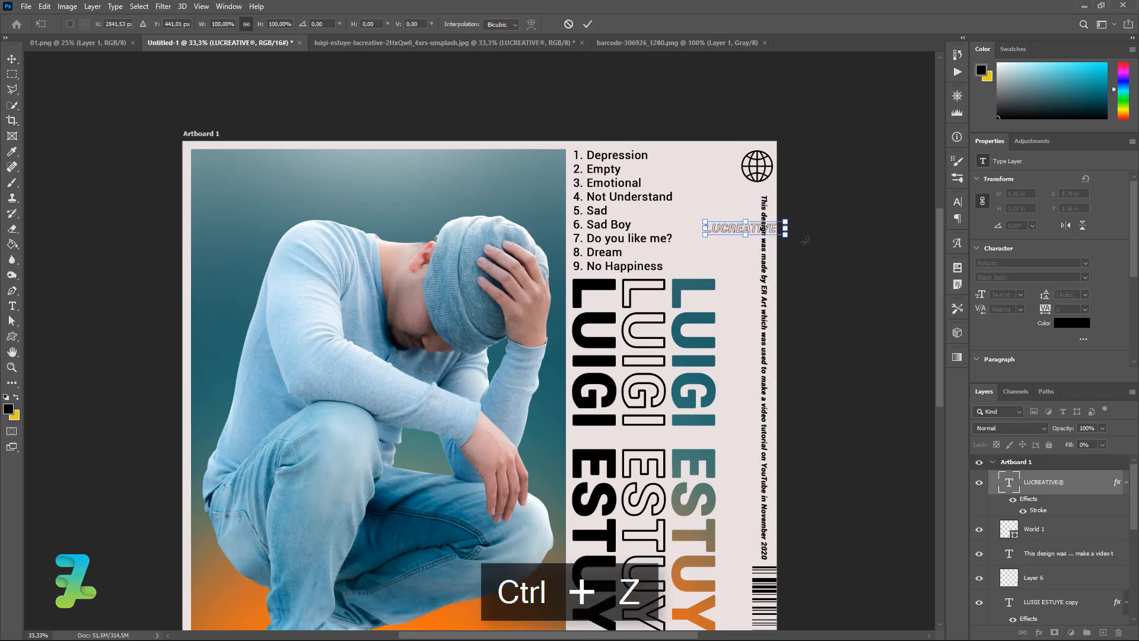
pyautogui.hotkey('ctrl', 't')
pyautogui.moveTo(807, 239); pyautogui.dragTo(736, 297)
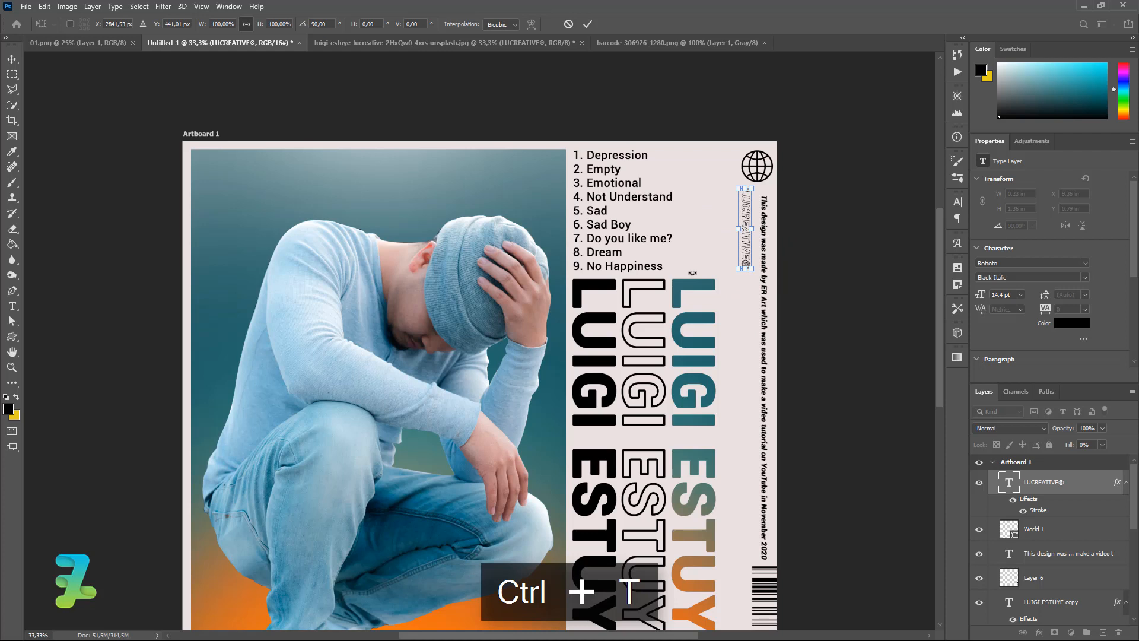
pyautogui.click(10, 59)
pyautogui.moveTo(745, 209); pyautogui.dragTo(732, 169)
# Copy the LUCREATIVE® text and paste it repeatedly to lengthen the vertical line.
pyautogui.doubleClick(1007, 484)
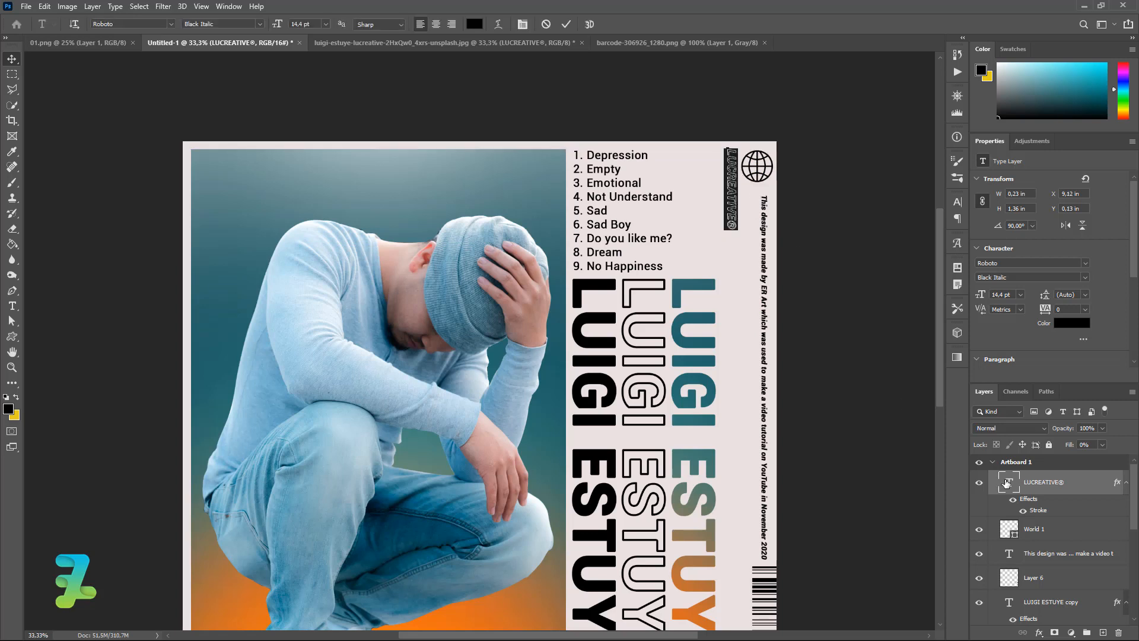
pyautogui.hotkey('ctrl', 'c')
pyautogui.hotkey('ctrl', 'z')
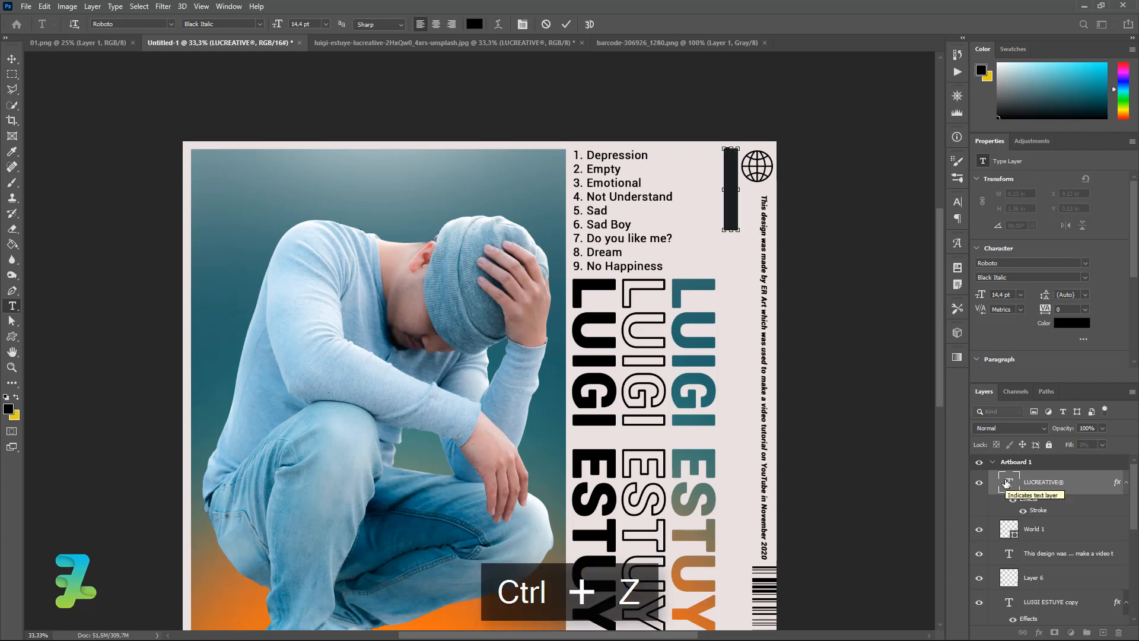
pyautogui.hotkey('ctrl', 'v')
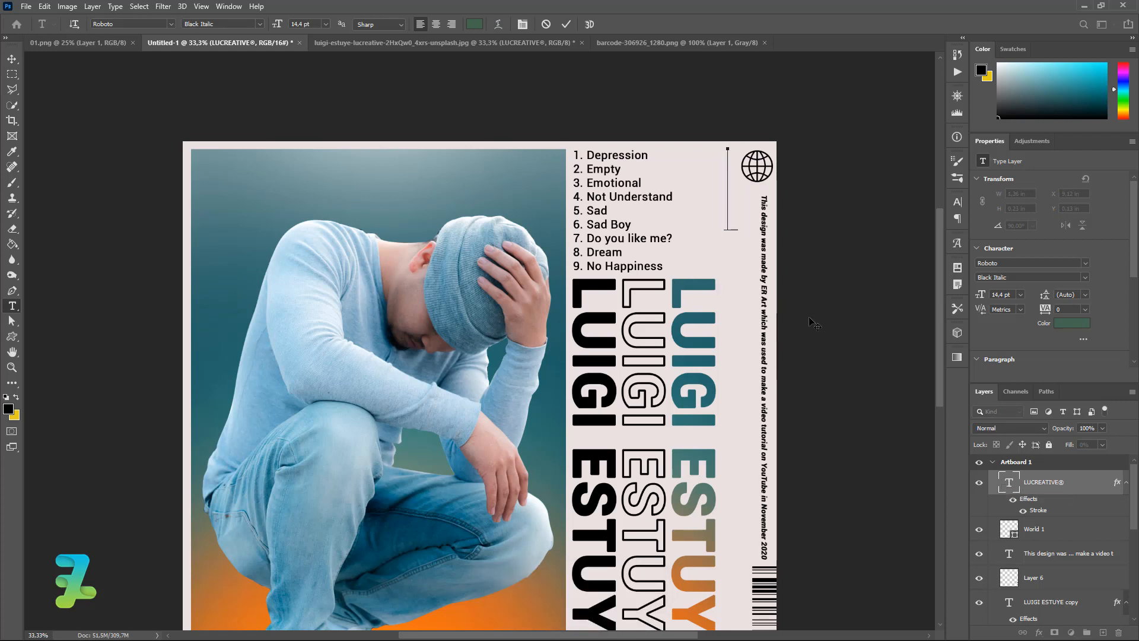
pyautogui.hotkey('ctrl', 'Return')
pyautogui.press('v')
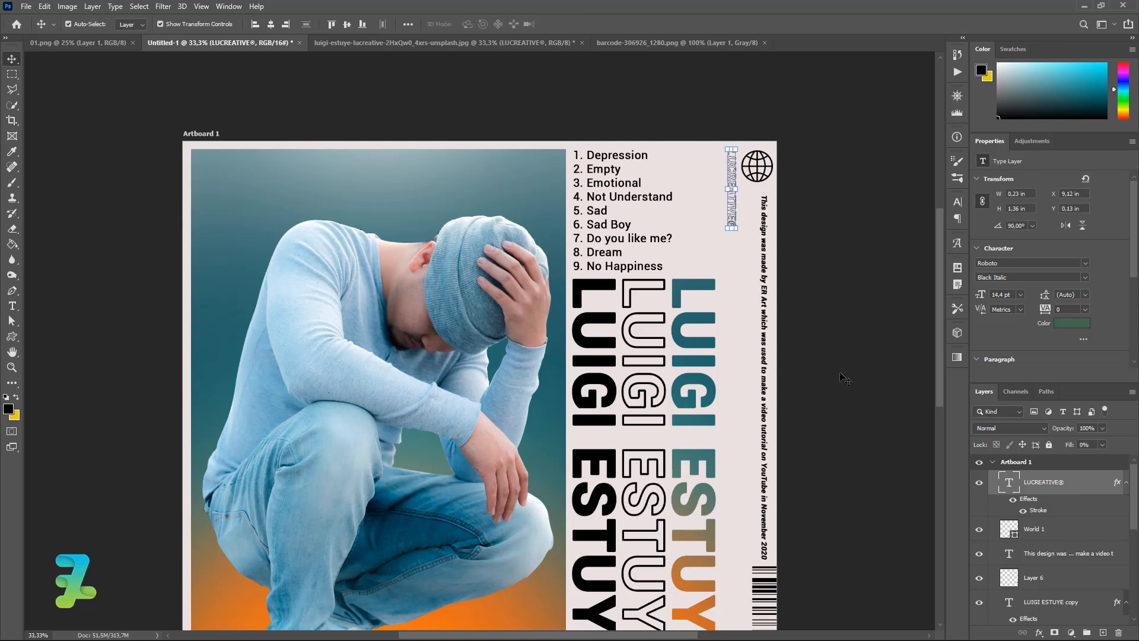
pyautogui.doubleClick(1009, 482)
pyautogui.hotkey('ctrl', 'c')
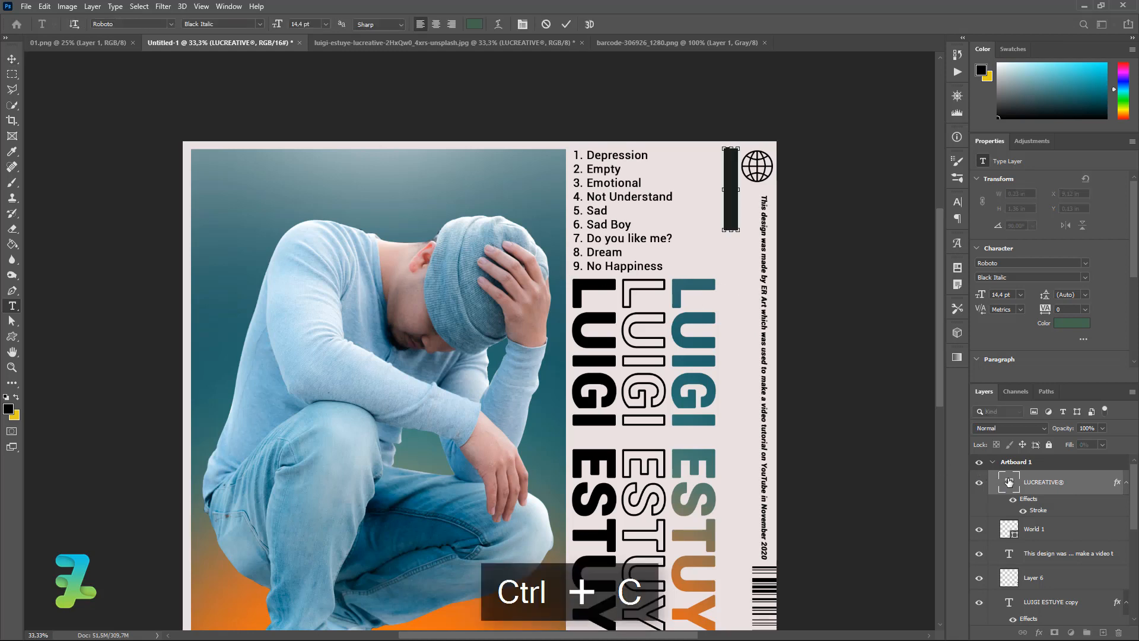
pyautogui.hotkey('ctrl', 'v')
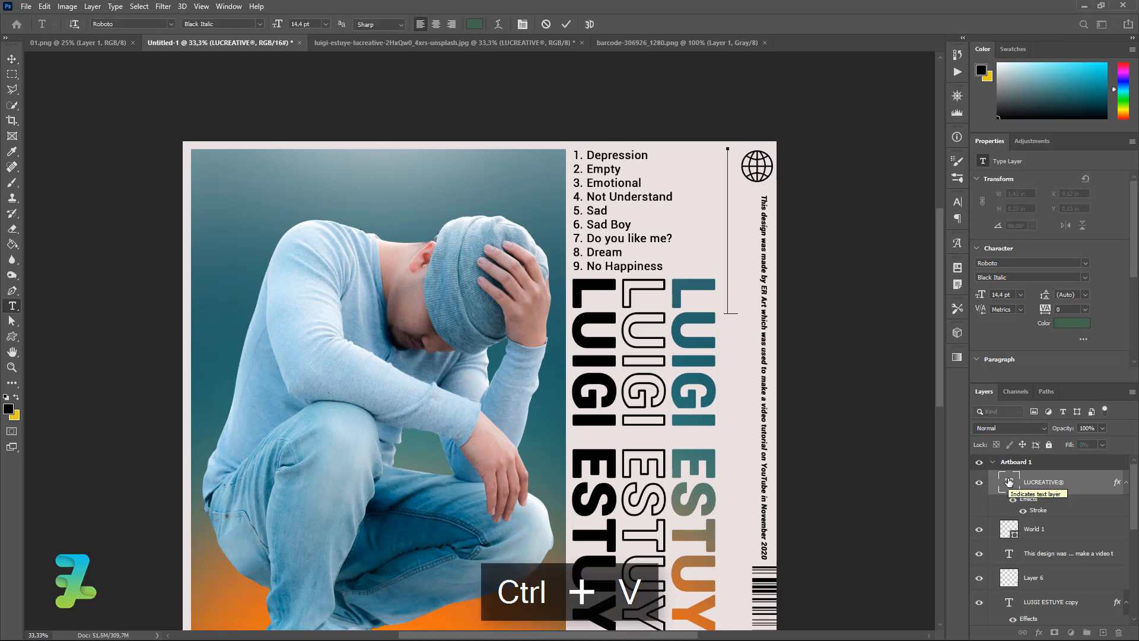
pyautogui.hotkey('ctrl', 'v')
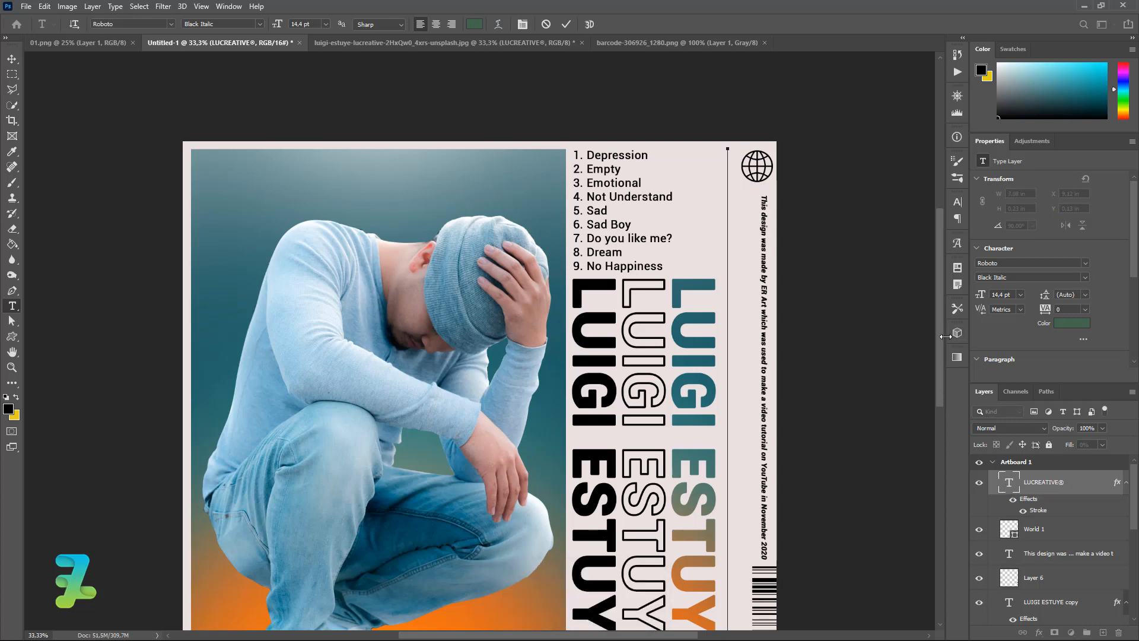
# Paste more LUCREATIVE® copies to extend the line and commit the text.
pyautogui.scroll(-3, 942, 380)
pyautogui.hotkey('ctrl', 'v')
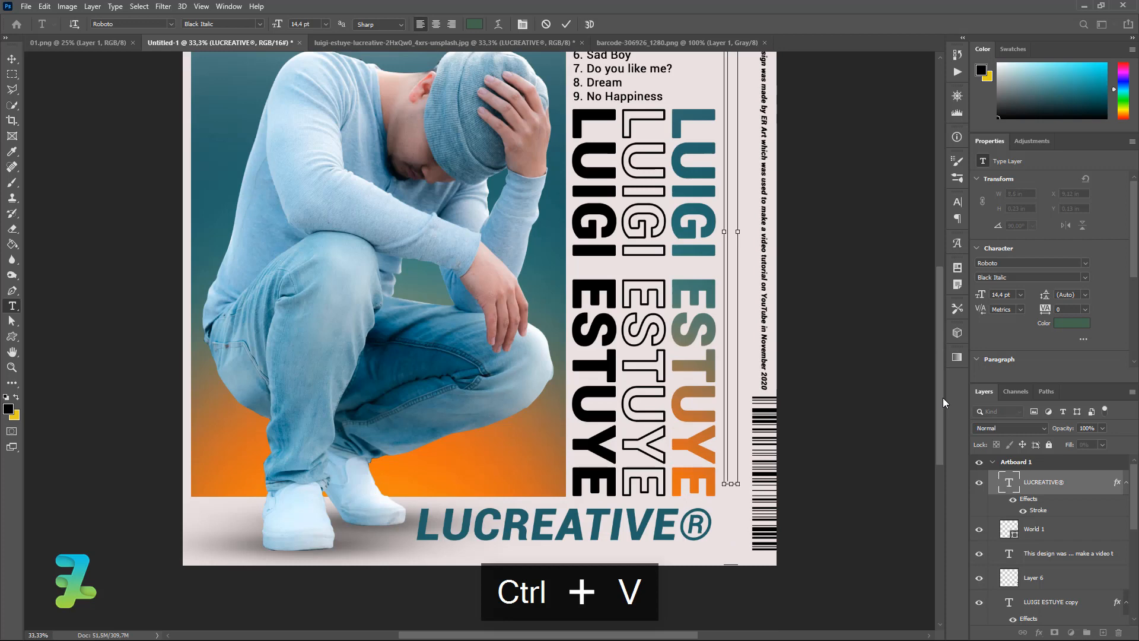
pyautogui.click(12, 58)
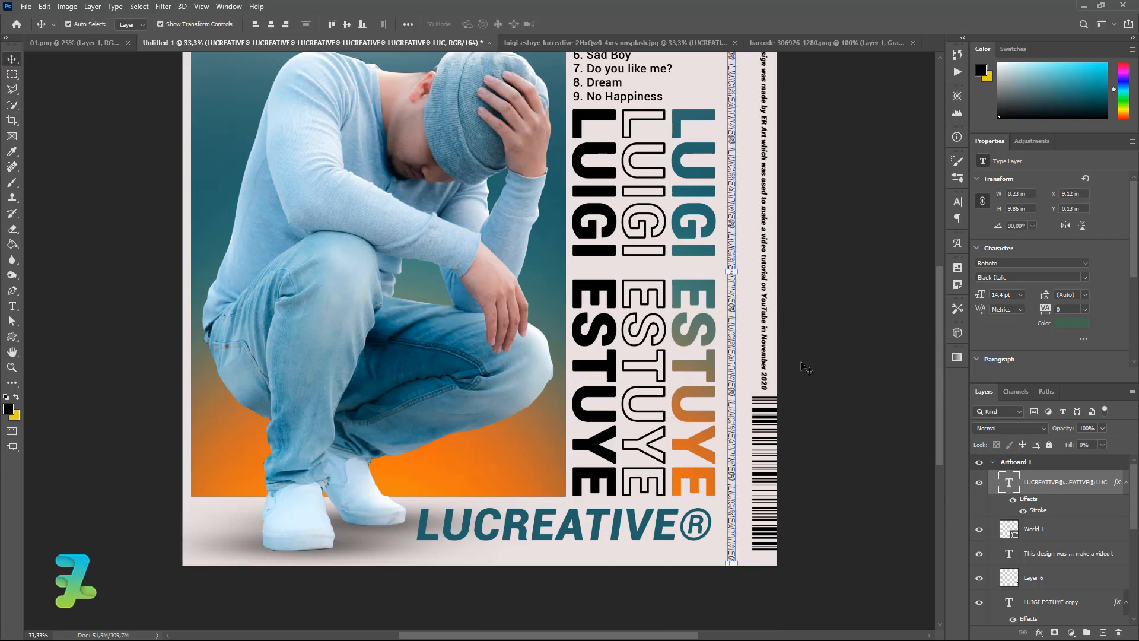
pyautogui.moveTo(938, 384)
pyautogui.mouseDown()
pyautogui.moveTo(941, 309)
pyautogui.moveTo(935, 383)
pyautogui.mouseUp()
# Scale the vertical LUCREATIVE® line to about 97% (13.99 pt) to fit the right edge.
pyautogui.hotkey('ctrl', 't')
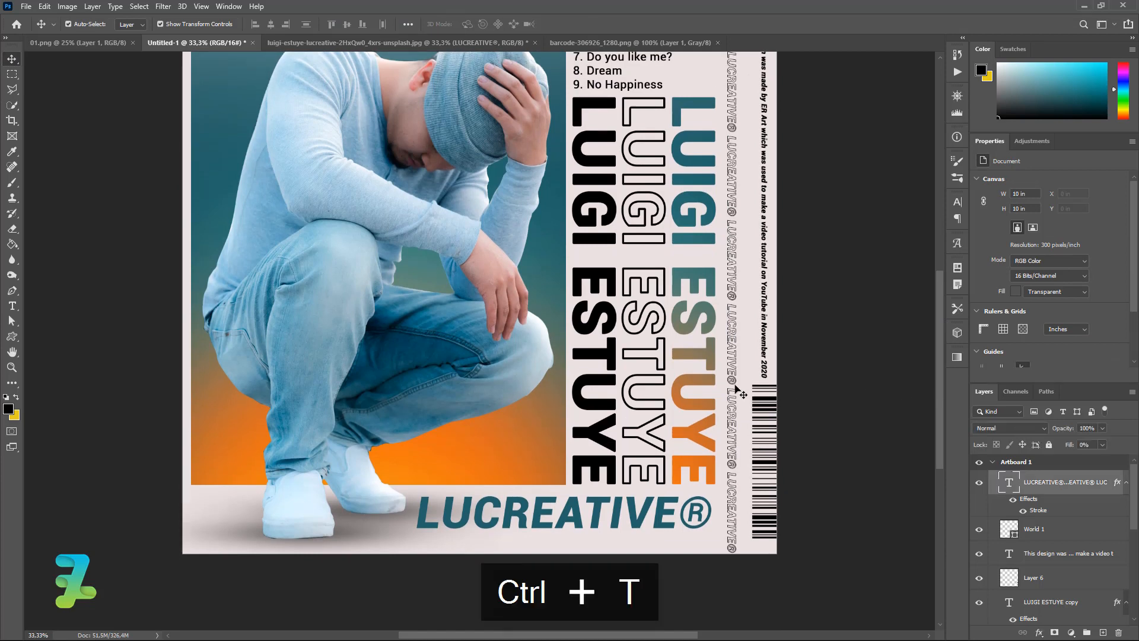
pyautogui.moveTo(738, 552); pyautogui.dragTo(734, 536)
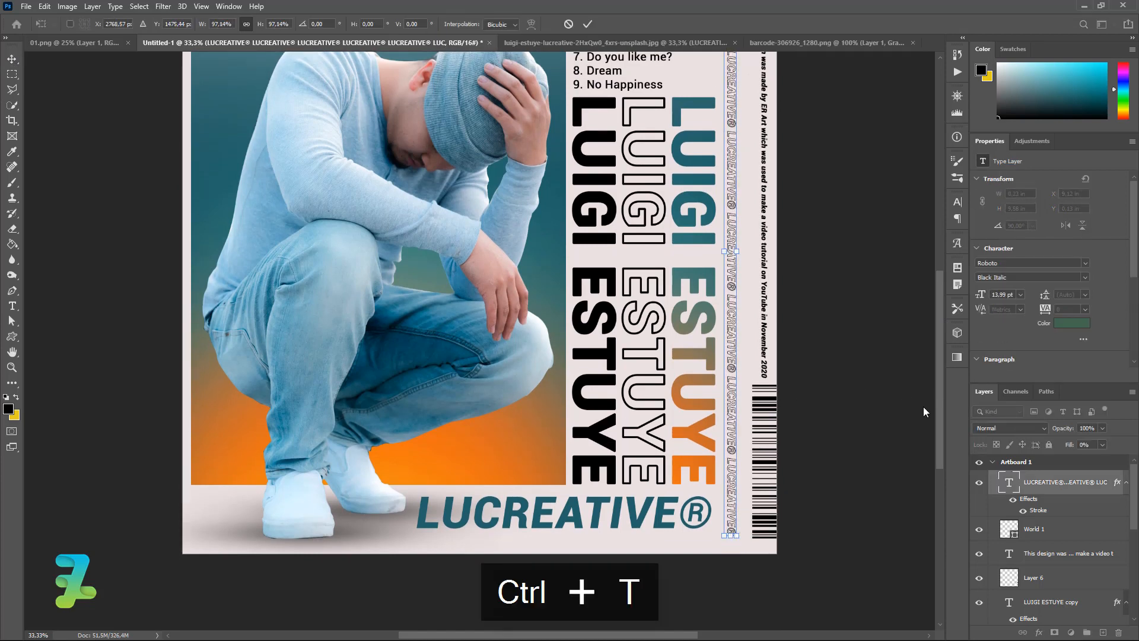
pyautogui.moveTo(942, 400); pyautogui.dragTo(944, 320)
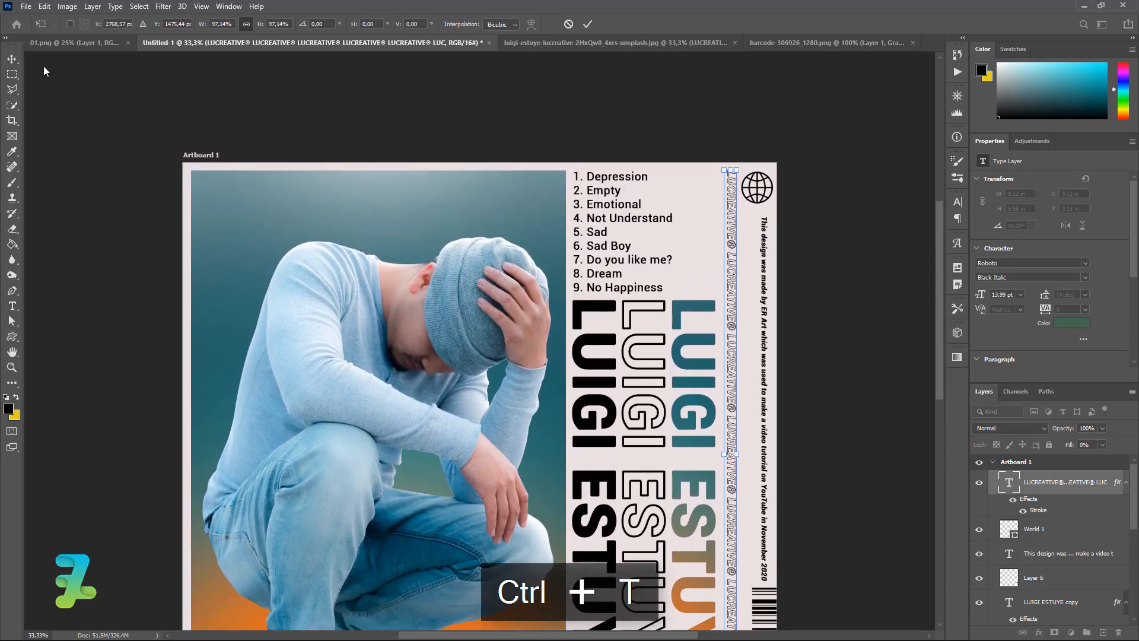
pyautogui.press('Return')
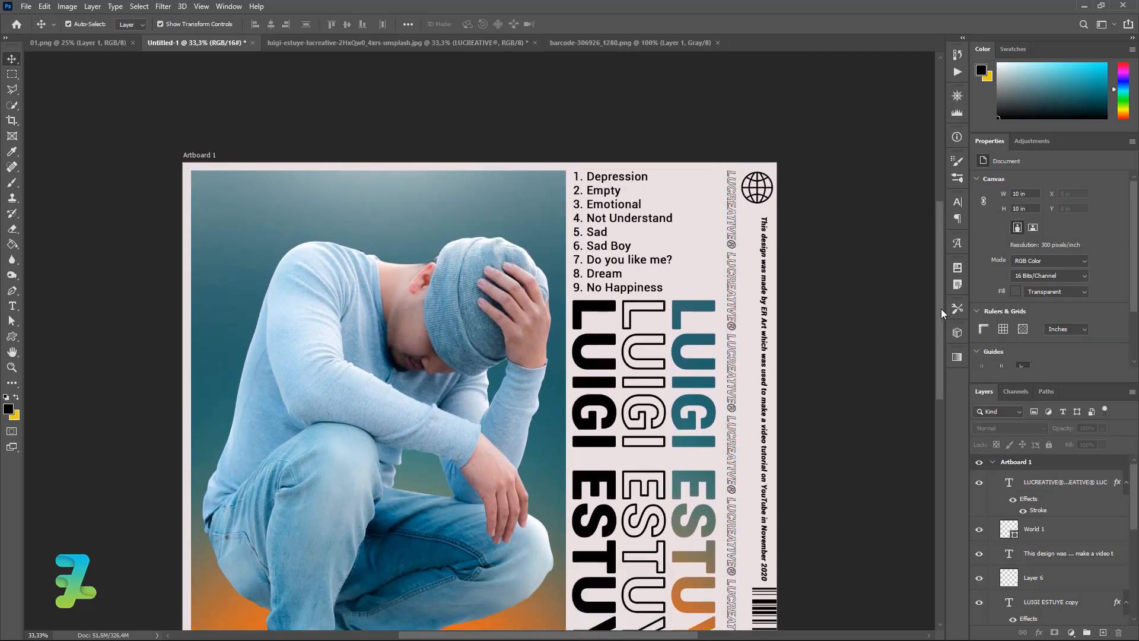
pyautogui.moveTo(942, 308); pyautogui.dragTo(939, 336)
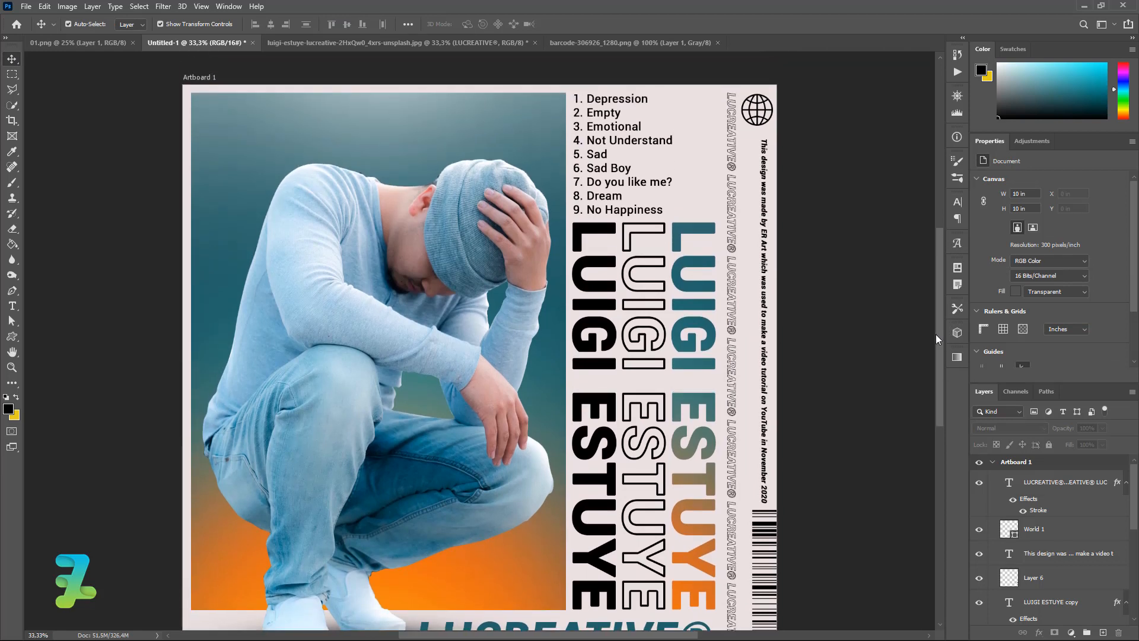
# Draw a thin 19 × 97 px black rectangle above the man's head, then zoom in.
pyautogui.click(12, 336)
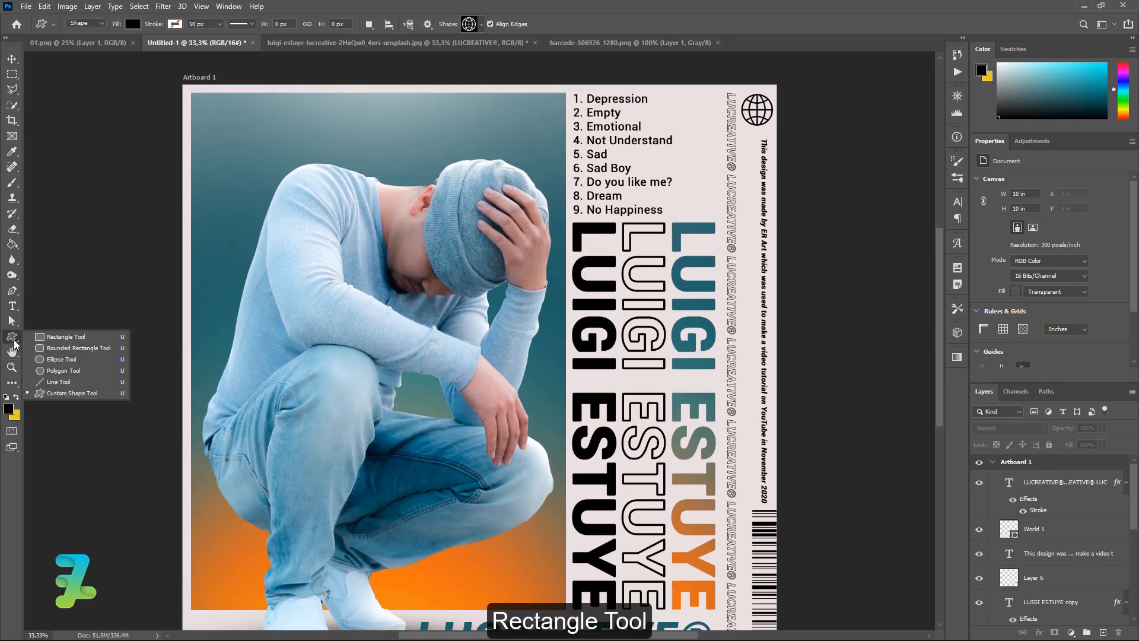
pyautogui.click(41, 340)
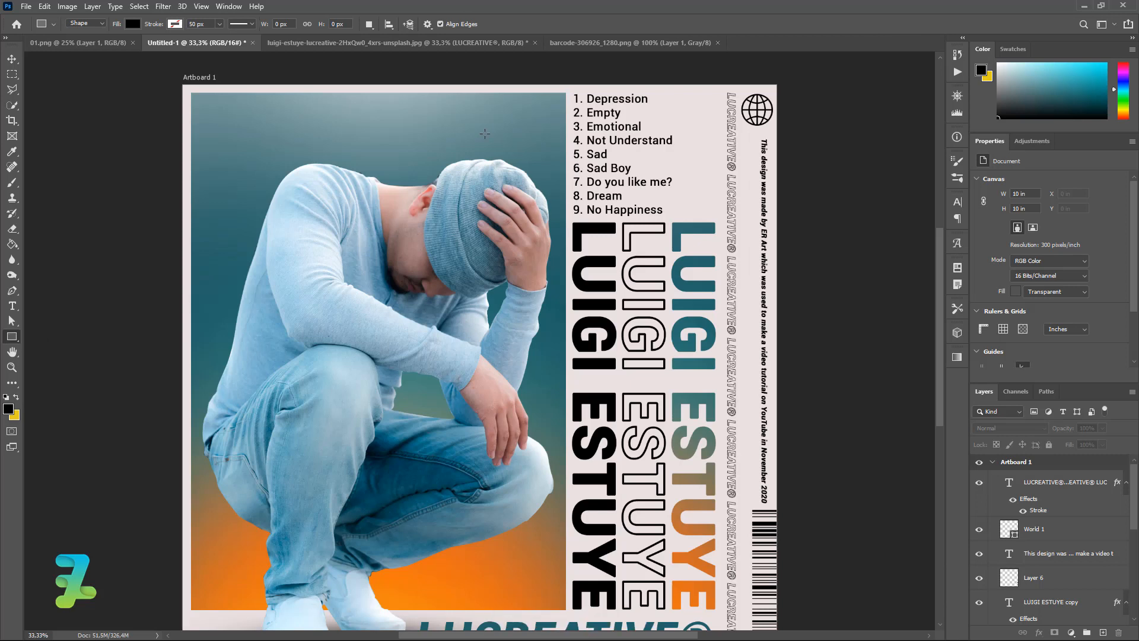
pyautogui.moveTo(481, 119); pyautogui.dragTo(485, 138)
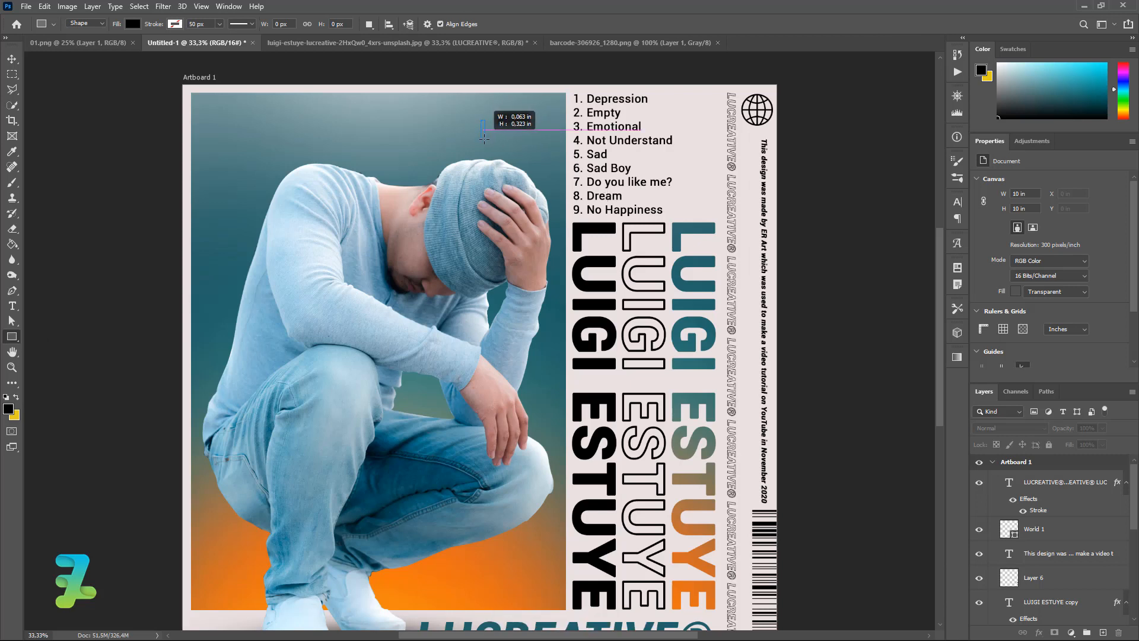
pyautogui.moveTo(484, 138); pyautogui.dragTo(483, 140)
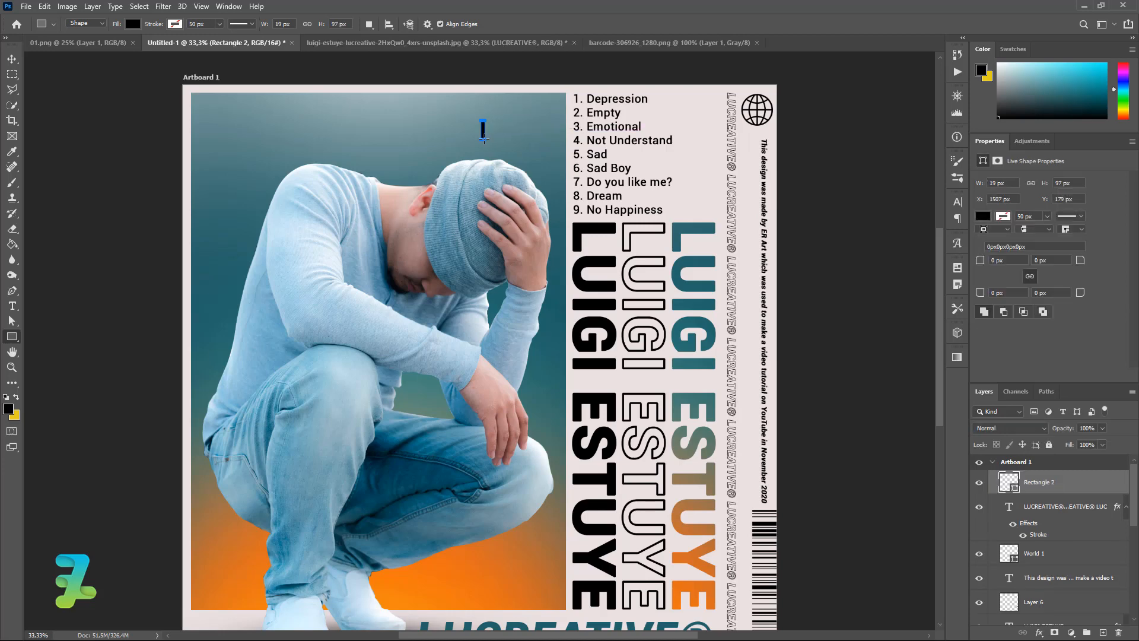
pyautogui.hotkey('ctrl', '=')
pyautogui.hotkey('ctrl', '=')
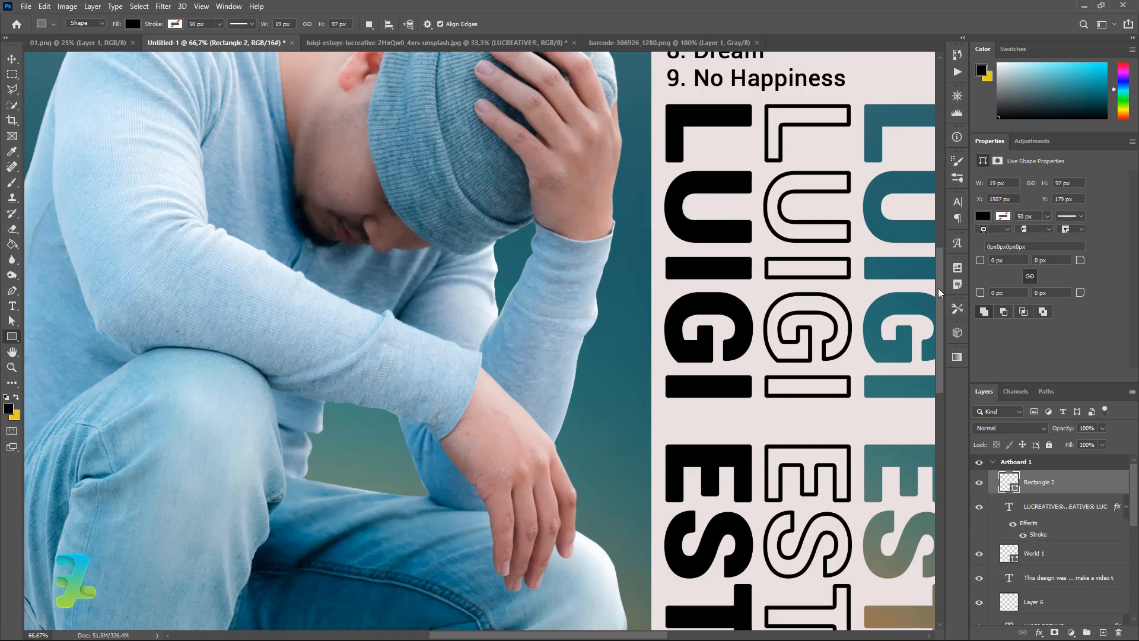
pyautogui.moveTo(938, 287); pyautogui.dragTo(935, 219)
# Distort Rectangle 2 by dragging its top-left corner left, slanting the bar.
pyautogui.rightClick(485, 178)
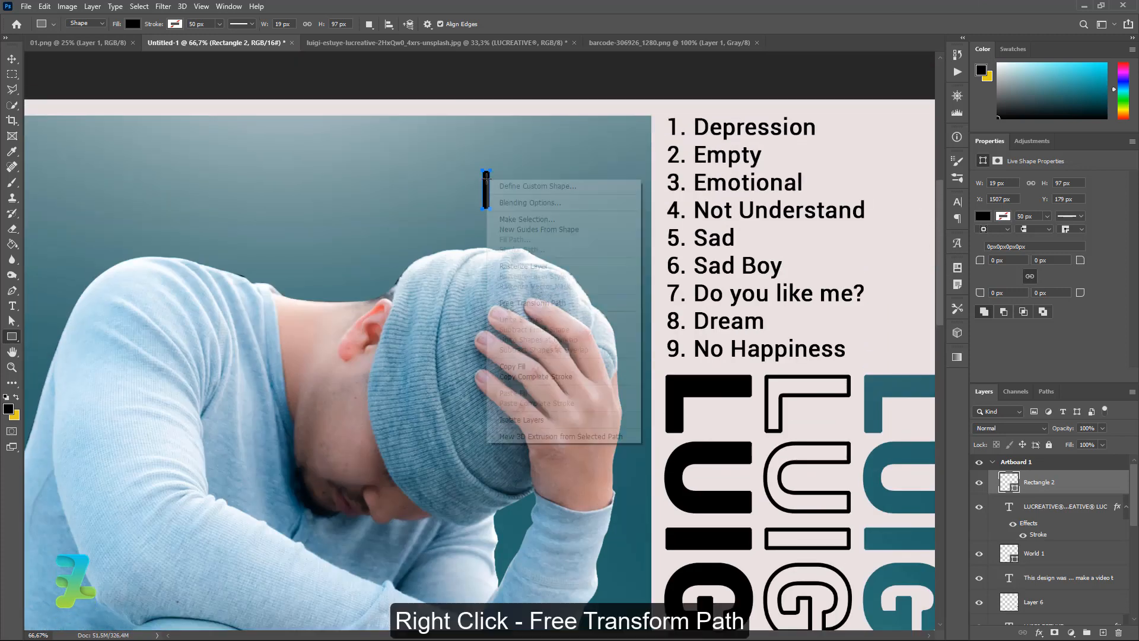
pyautogui.click(522, 304)
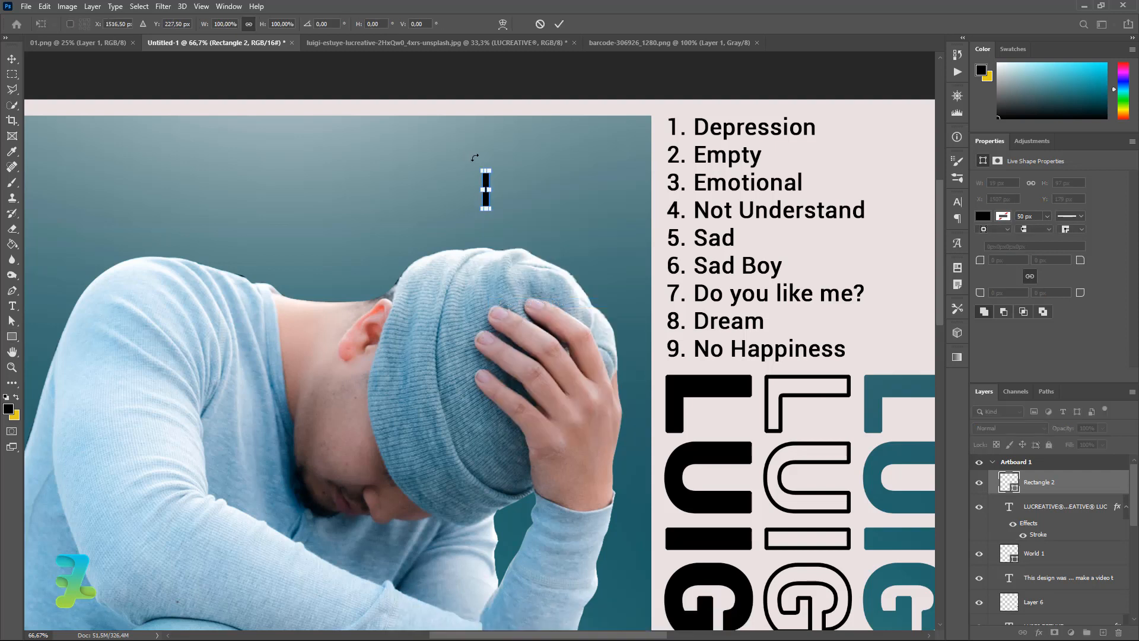
pyautogui.rightClick(486, 182)
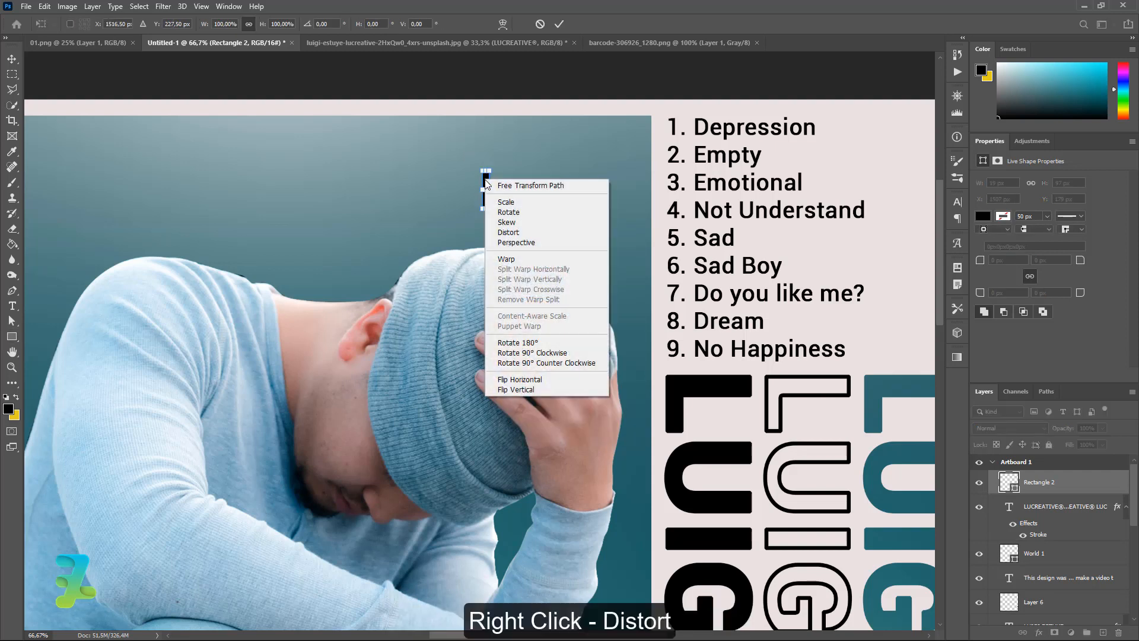
pyautogui.click(509, 232)
pyautogui.moveTo(484, 171); pyautogui.dragTo(464, 173)
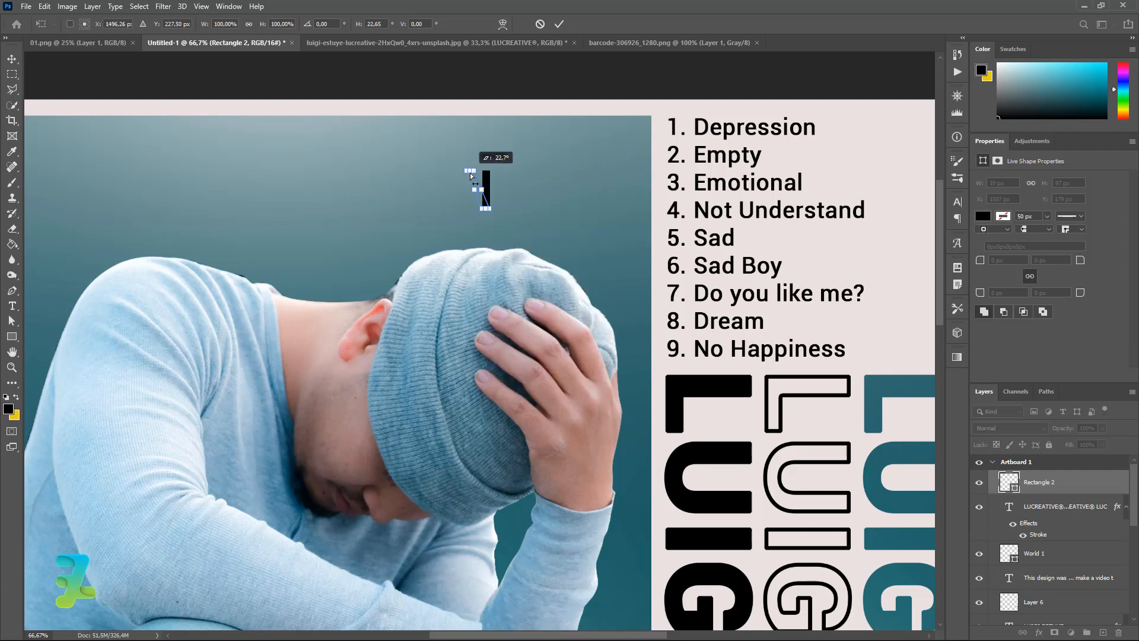
pyautogui.click(18, 61)
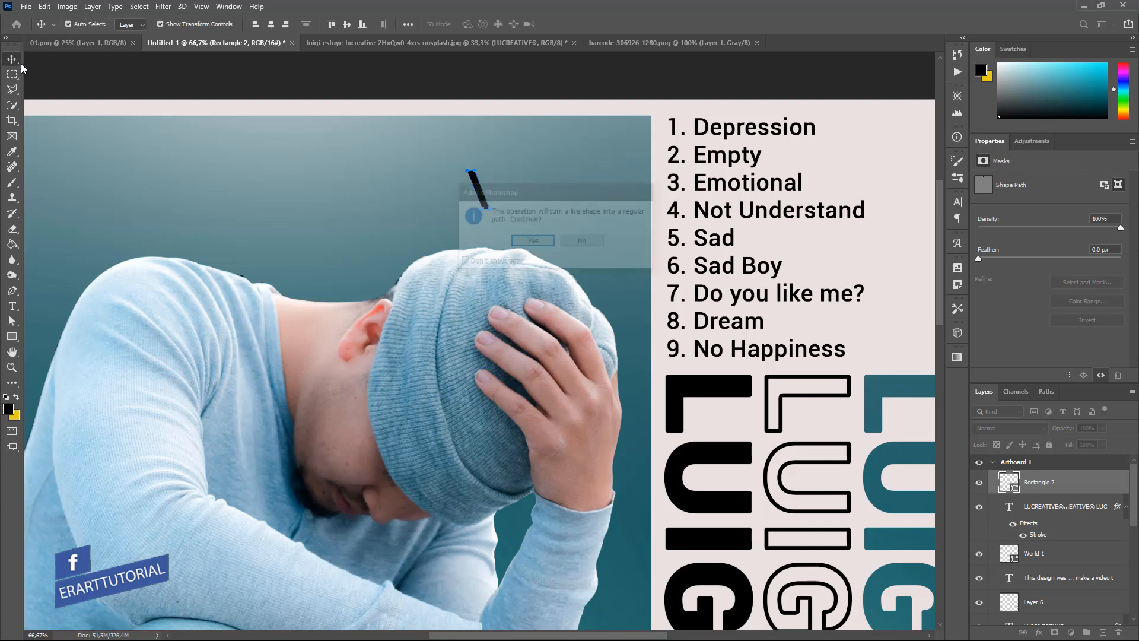
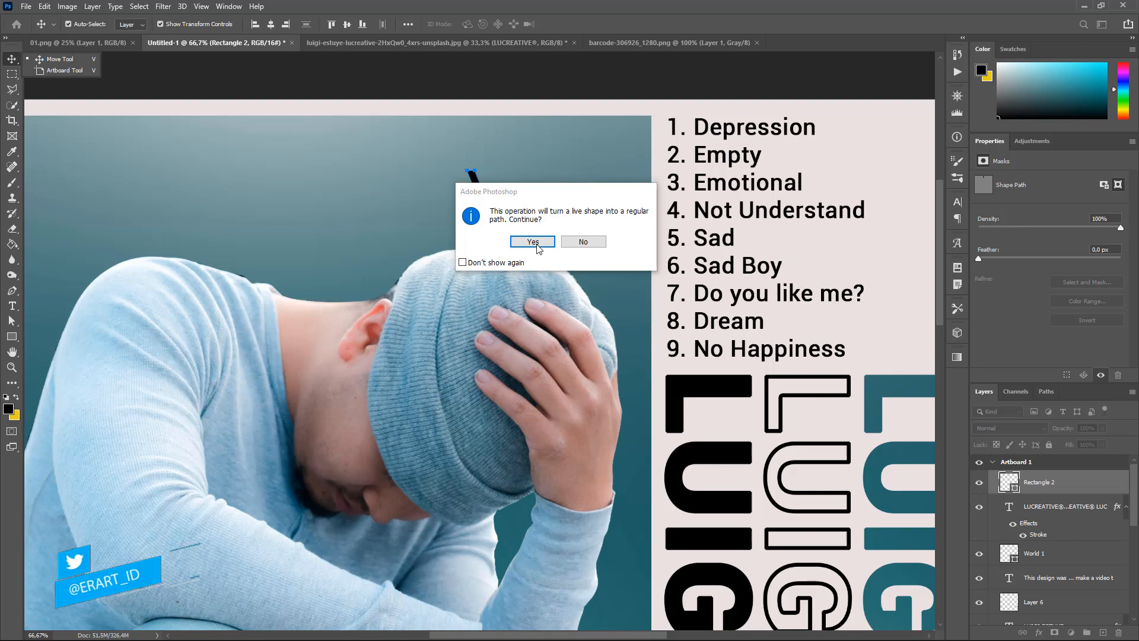
# Convert the slanted stripe to a regular path, zoom to 200%, and duplicate it as Rectangle 2 copy.
pyautogui.click(568, 242)
pyautogui.hotkey('ctrl', '=')
pyautogui.hotkey('ctrl', '=')
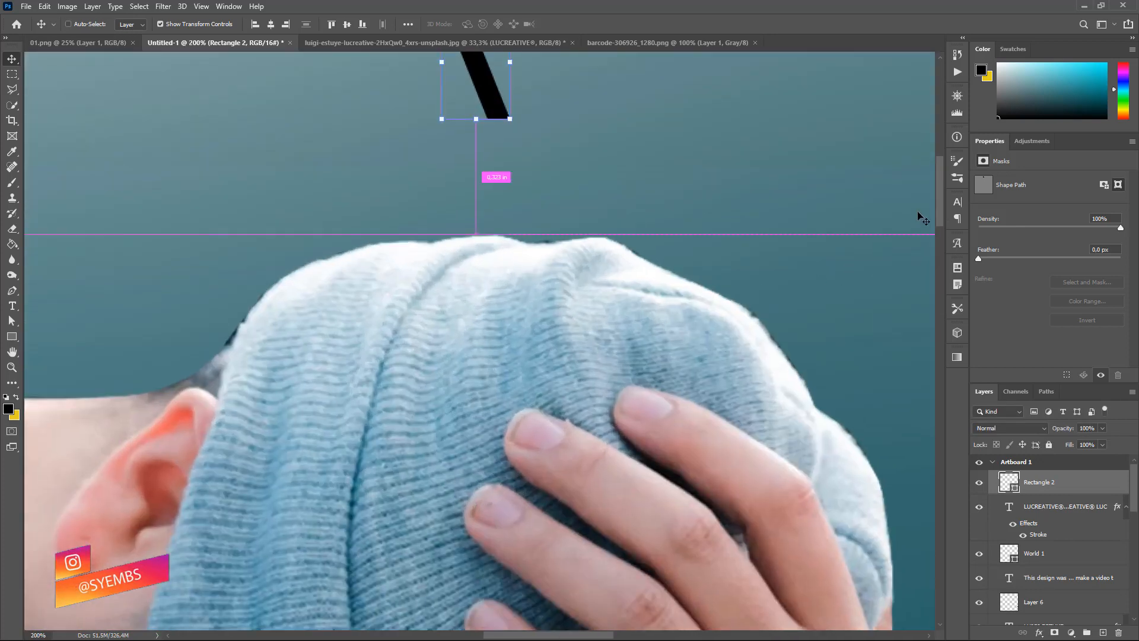
pyautogui.scroll(5, 920, 214)
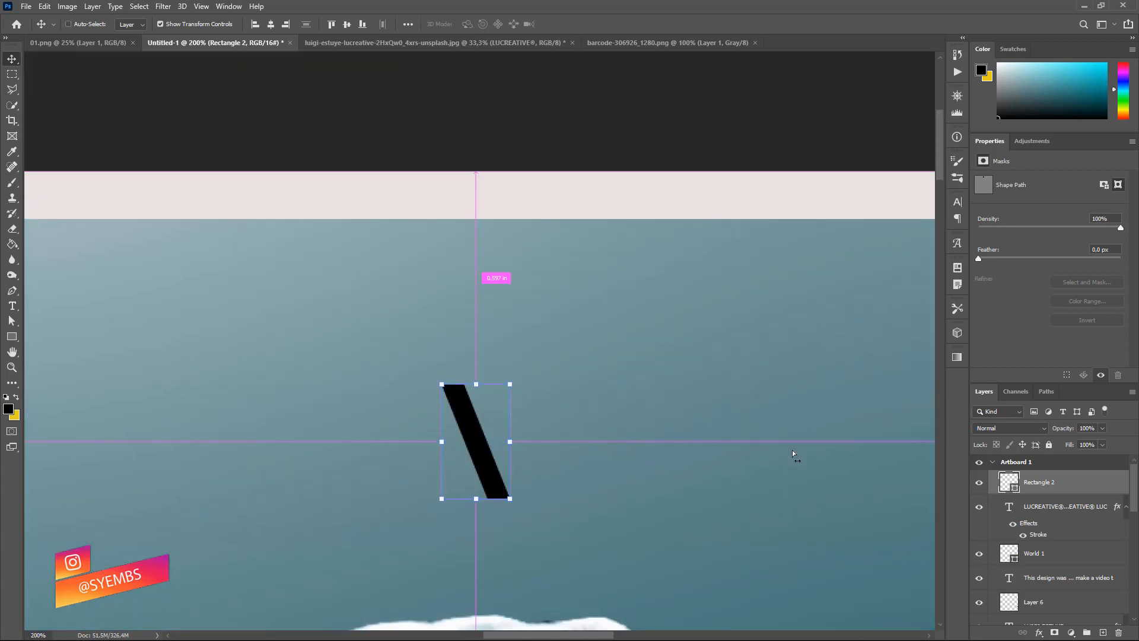
pyautogui.hotkey('ctrl', 'j')
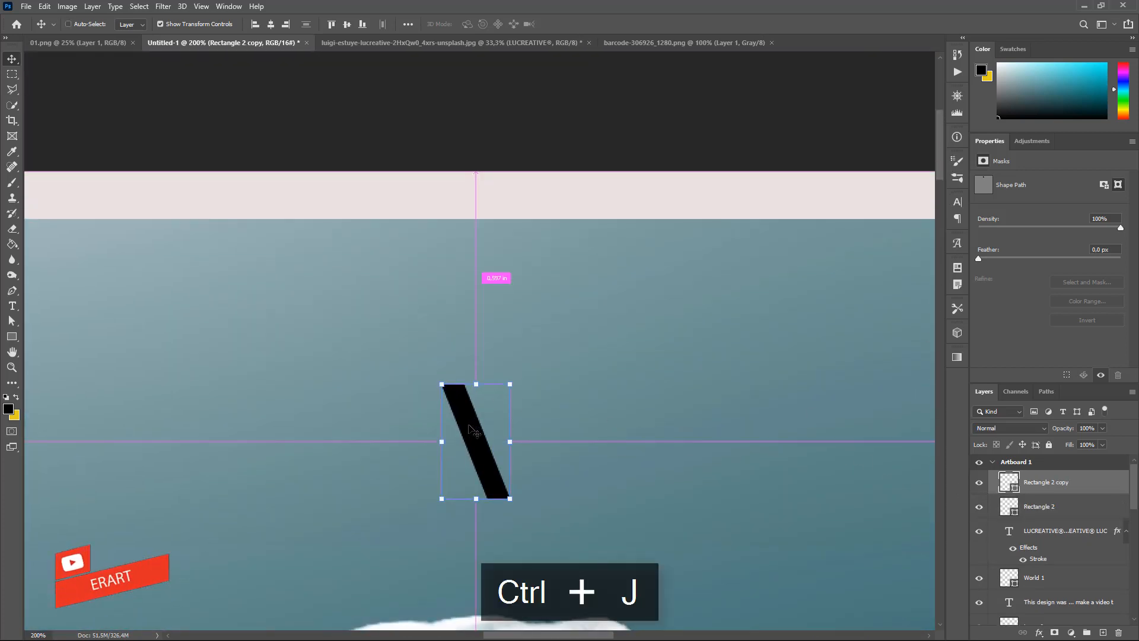
# Duplicate the stripe and shift each copy left to form seven evenly spaced stripes, then select them all.
pyautogui.moveTo(470, 427); pyautogui.dragTo(202, 434)
pyautogui.hotkey('ctrl', 'z')
pyautogui.hotkey('ctrl', 'j')
pyautogui.hotkey('ctrl', 'j')
pyautogui.hotkey('ctrl', 'j')
pyautogui.hotkey('ctrl', 'j')
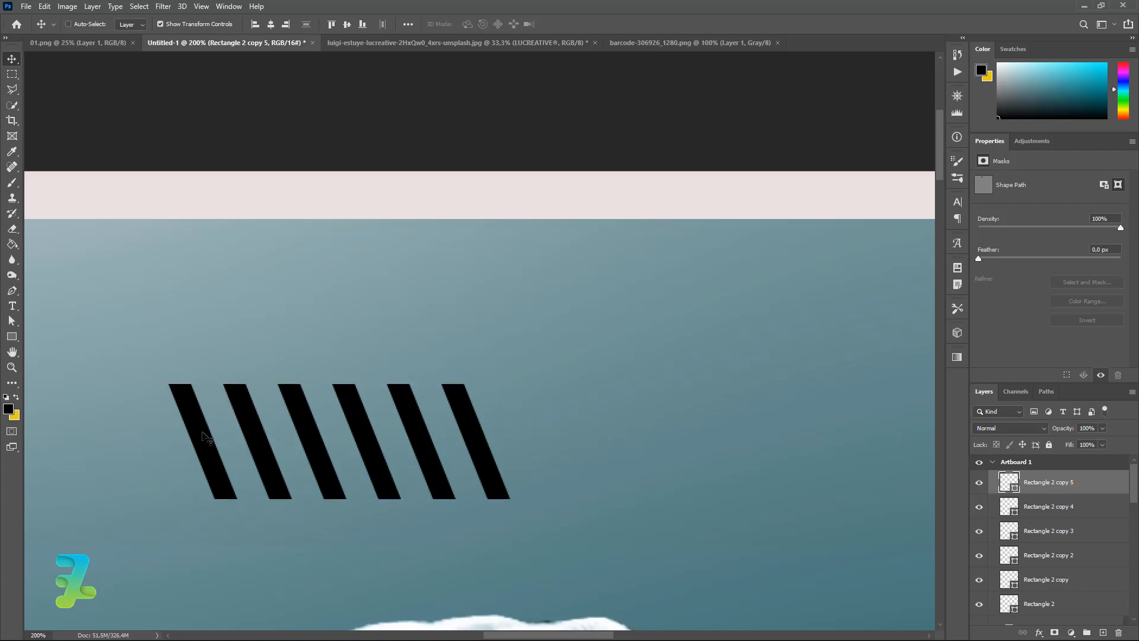
pyautogui.hotkey('ctrl', 'j')
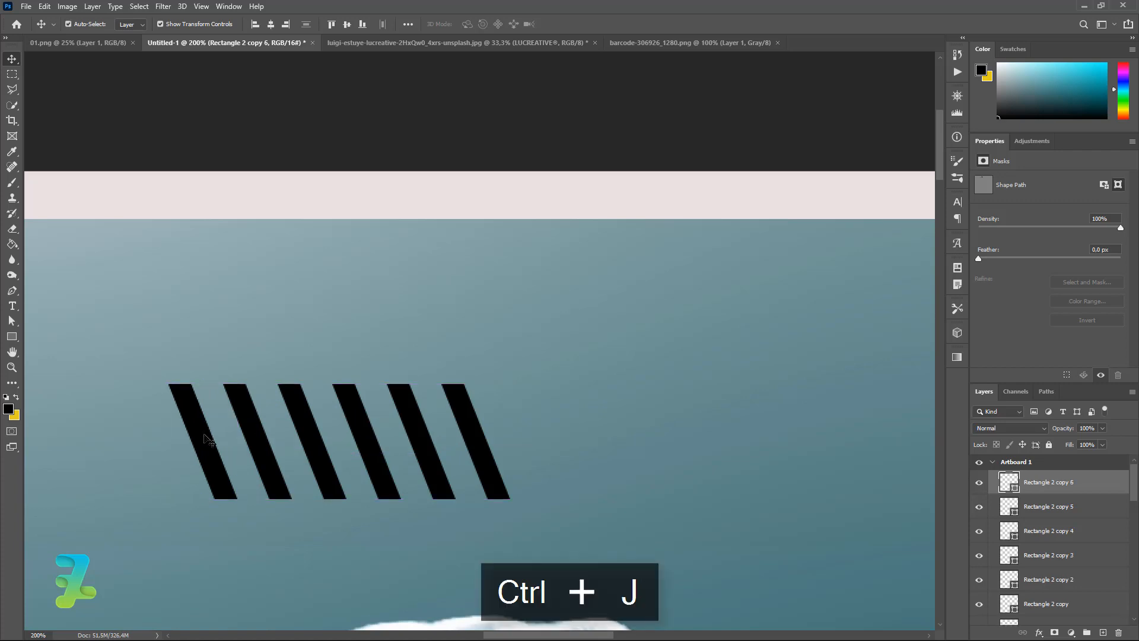
pyautogui.moveTo(207, 439); pyautogui.dragTo(150, 445)
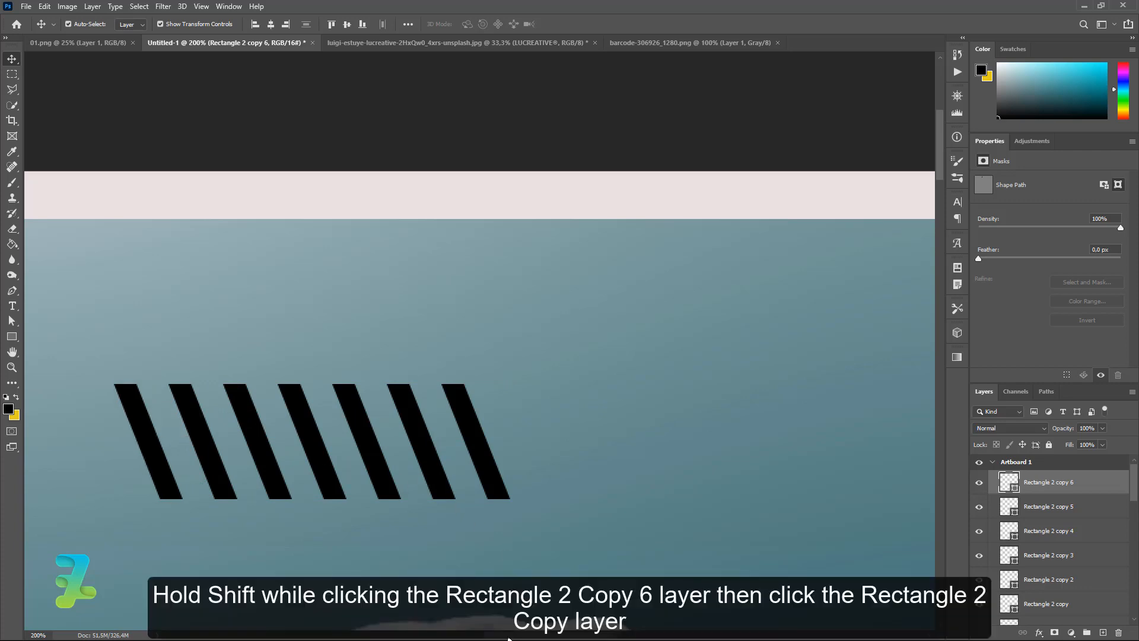
pyautogui.moveTo(509, 635); pyautogui.dragTo(476, 636)
pyautogui.keyDown('shift'); pyautogui.click(1044, 601); pyautogui.keyUp('shift')
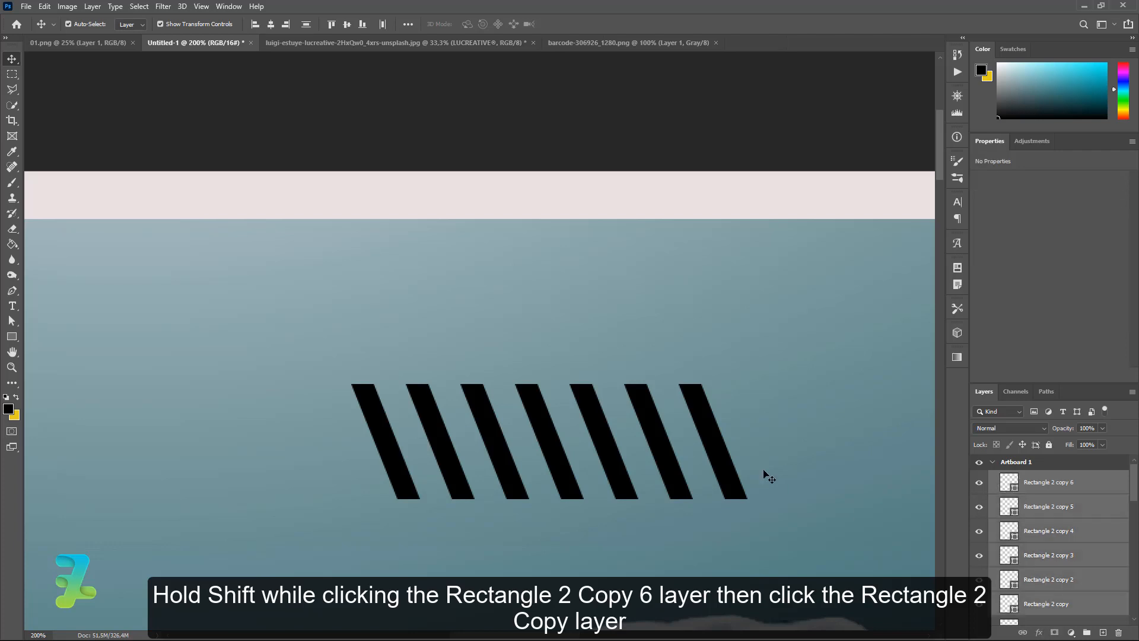
# Group the seven stripe layers and convert the group into a smart object.
pyautogui.hotkey('ctrl', 'j')
pyautogui.hotkey('ctrl', 'g')
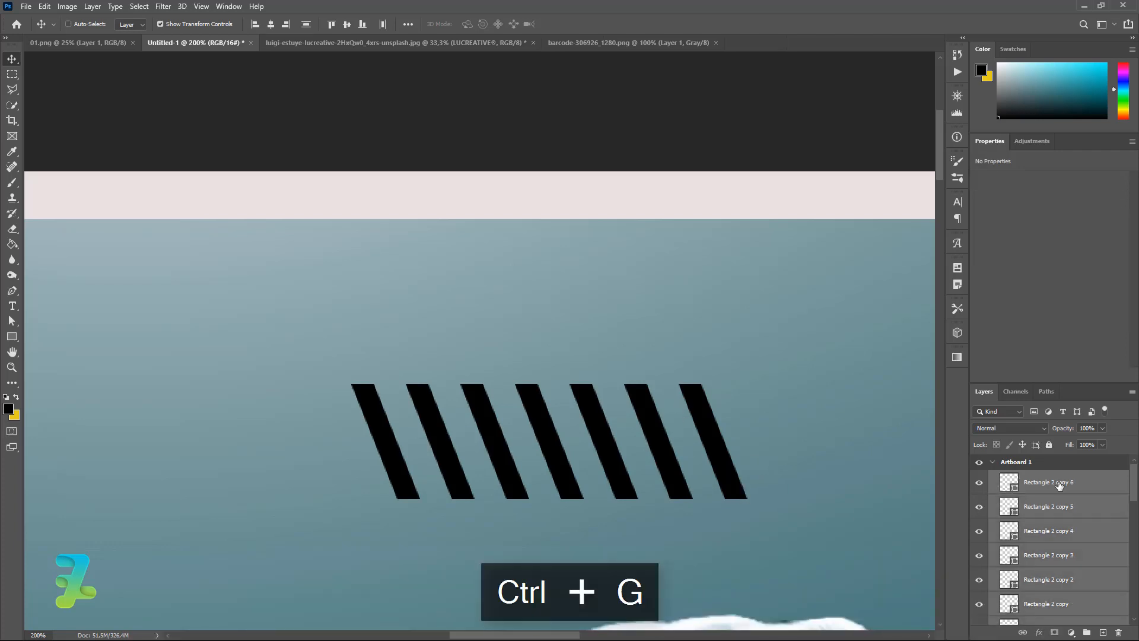
pyautogui.rightClick(1059, 481)
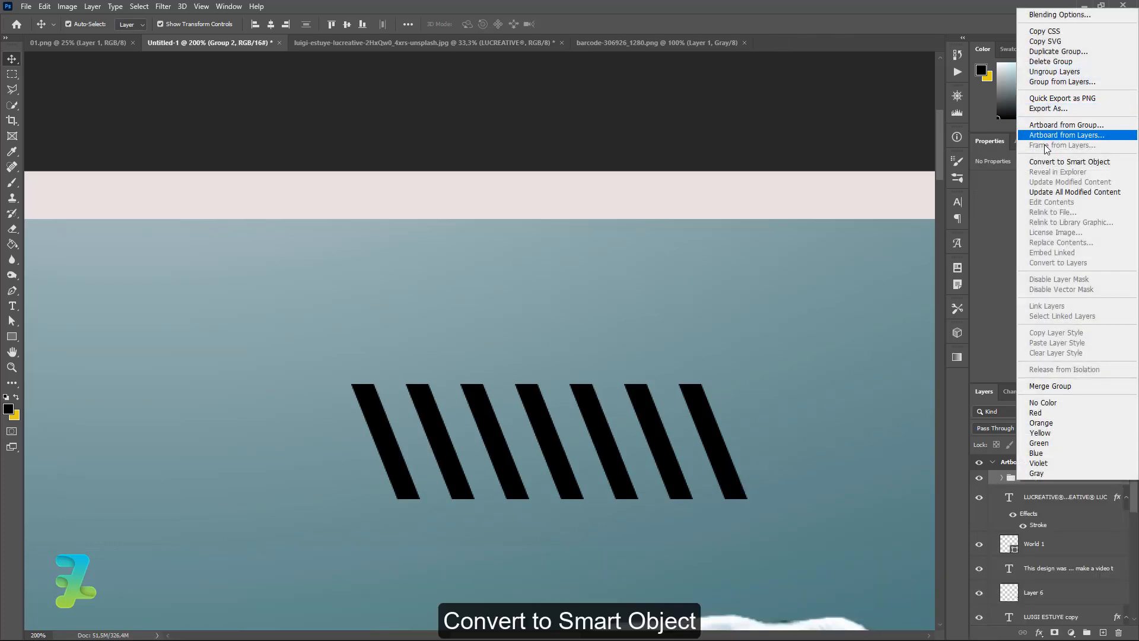
pyautogui.click(1047, 161)
# Duplicate the striped smart object twice, offset the copies left, and group all three as Group 3.
pyautogui.hotkey('ctrl', 'j')
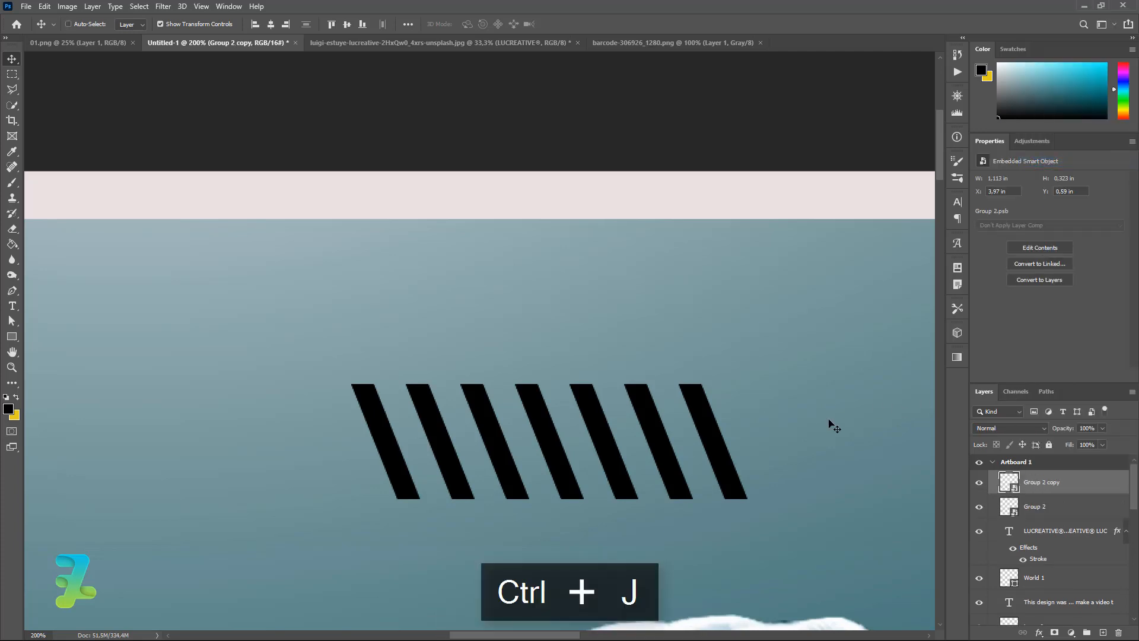
pyautogui.moveTo(686, 439); pyautogui.dragTo(382, 453)
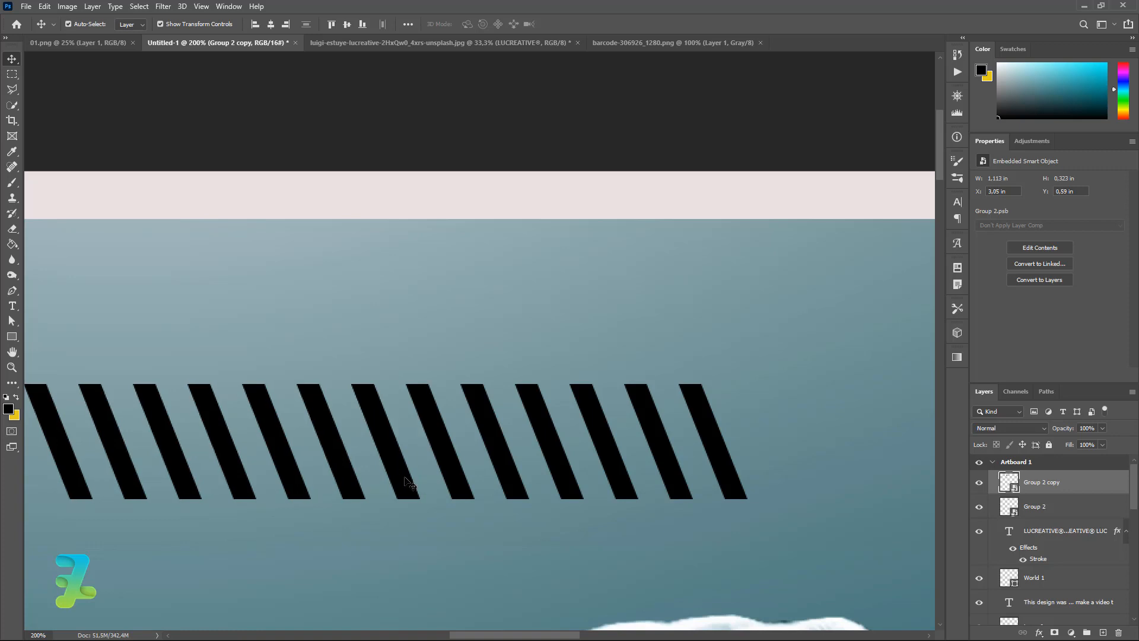
pyautogui.moveTo(507, 637); pyautogui.dragTo(476, 637)
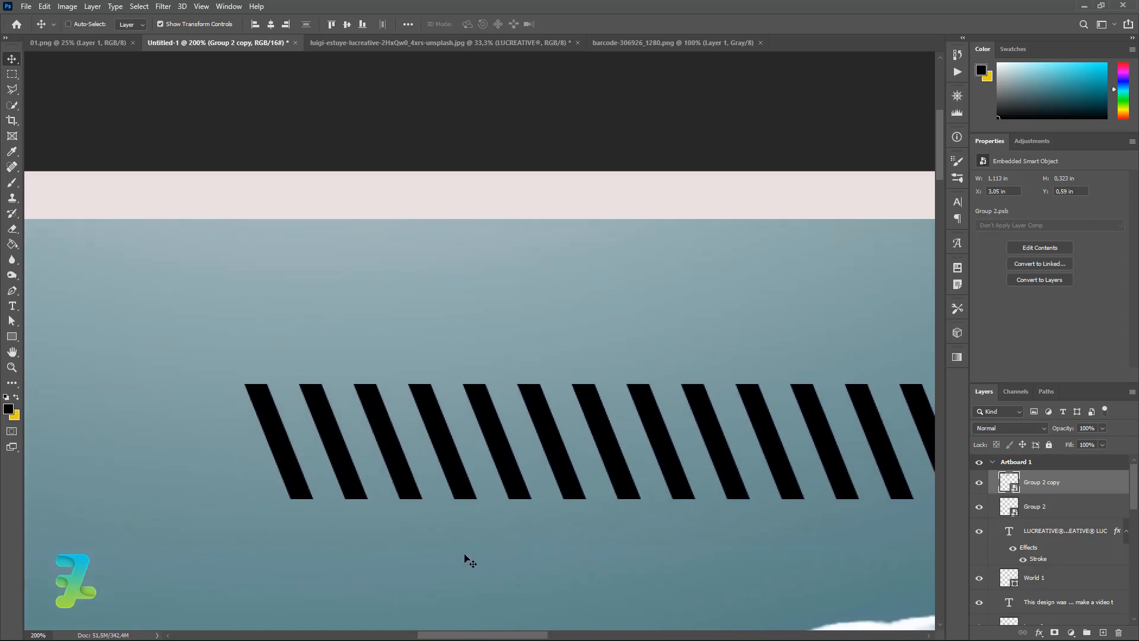
pyautogui.hotkey('ctrl', 'j')
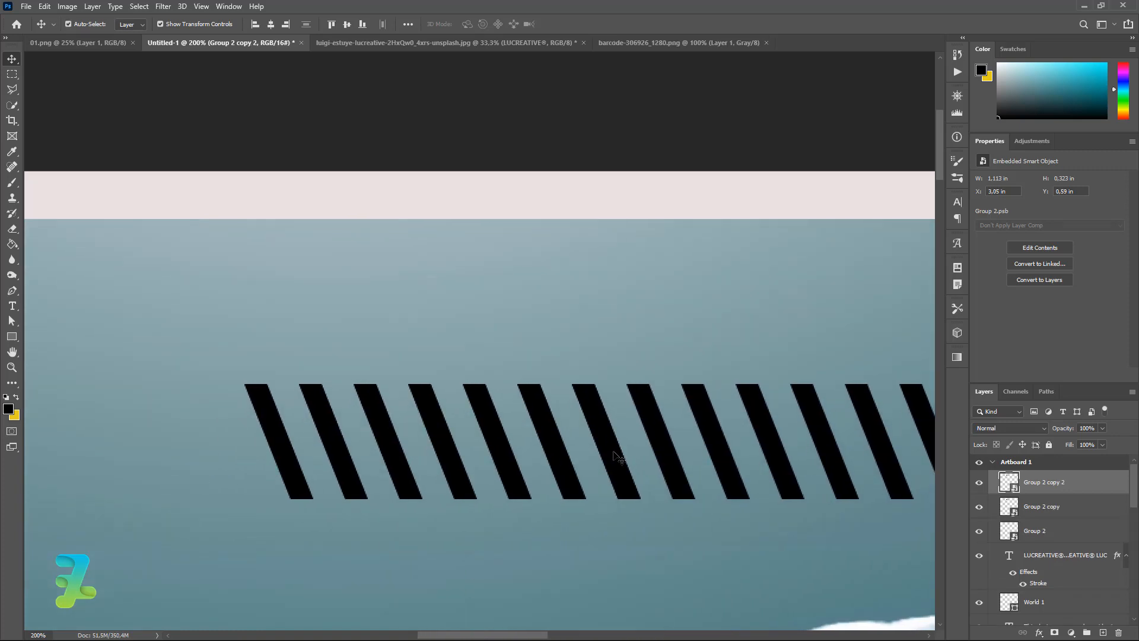
pyautogui.moveTo(617, 455); pyautogui.dragTo(286, 461)
pyautogui.keyDown('shift'); pyautogui.click(1073, 535); pyautogui.keyUp('shift')
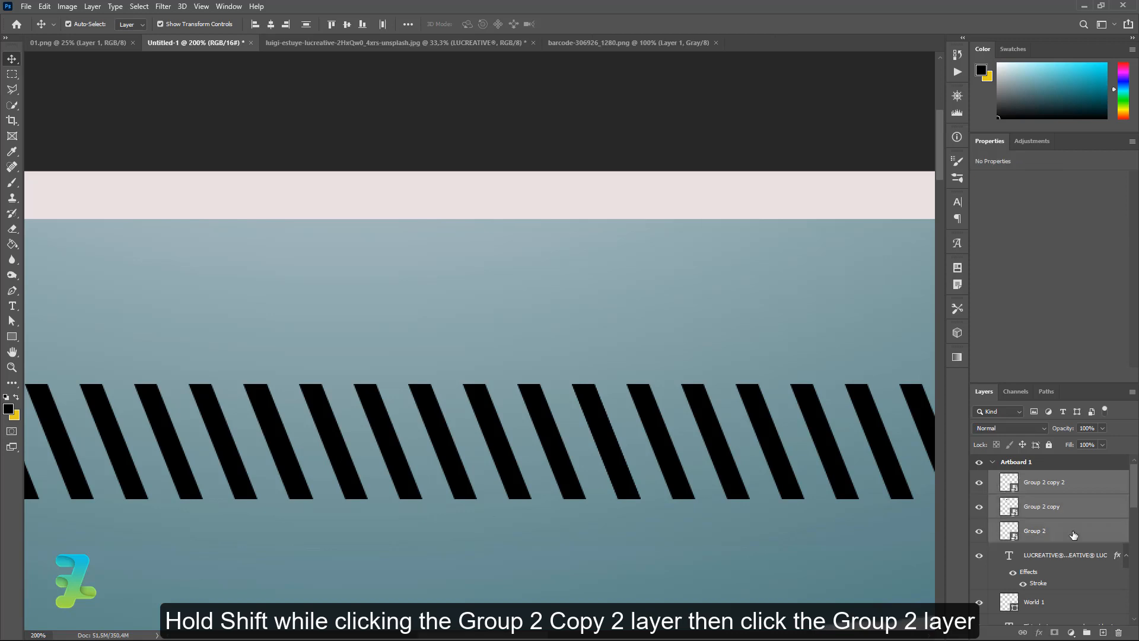
pyautogui.hotkey('ctrl', 'g')
pyautogui.hotkey('ctrl', '-')
pyautogui.hotkey('ctrl', '-')
pyautogui.hotkey('ctrl', '-')
pyautogui.hotkey('ctrl', '-')
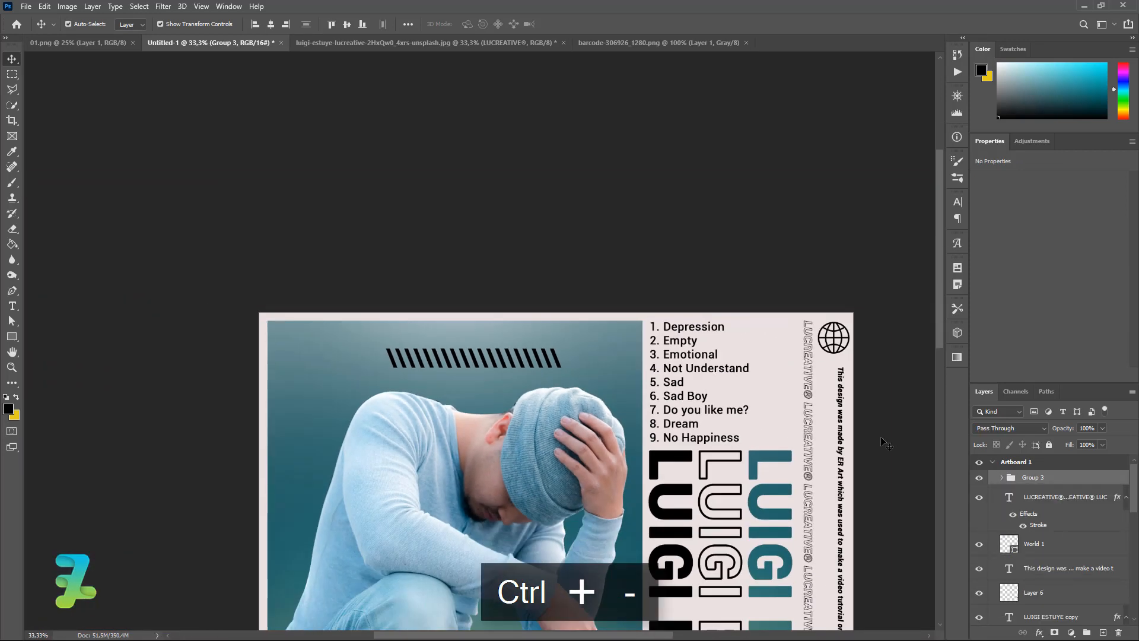
# Convert Group 3 to a smart object and rotate the striped bar upright.
pyautogui.rightClick(1040, 484)
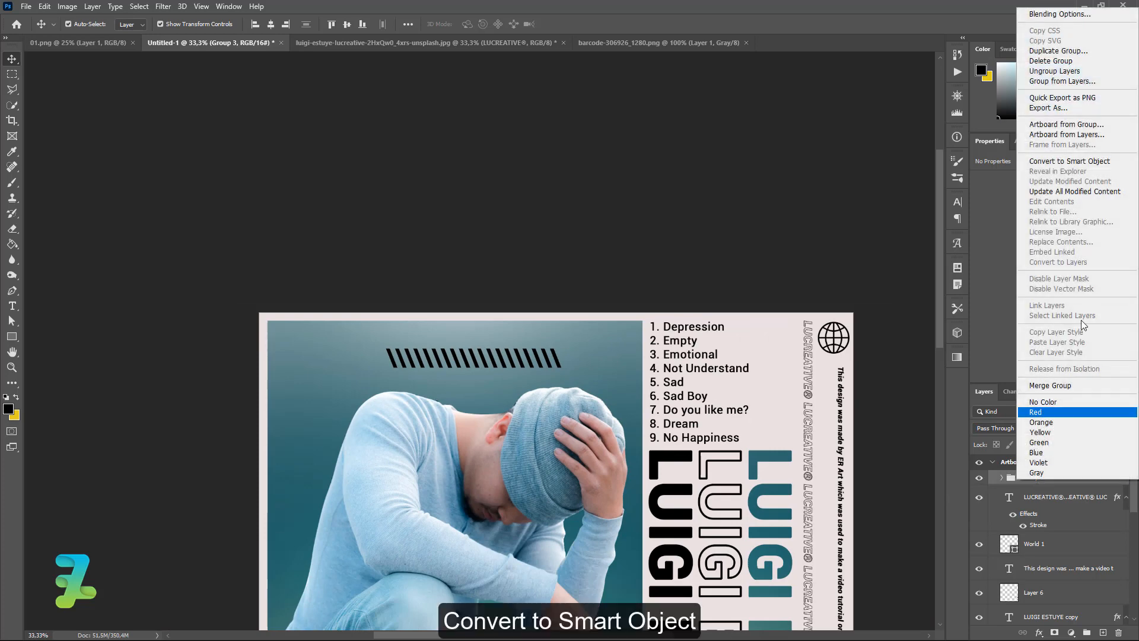
pyautogui.click(1071, 163)
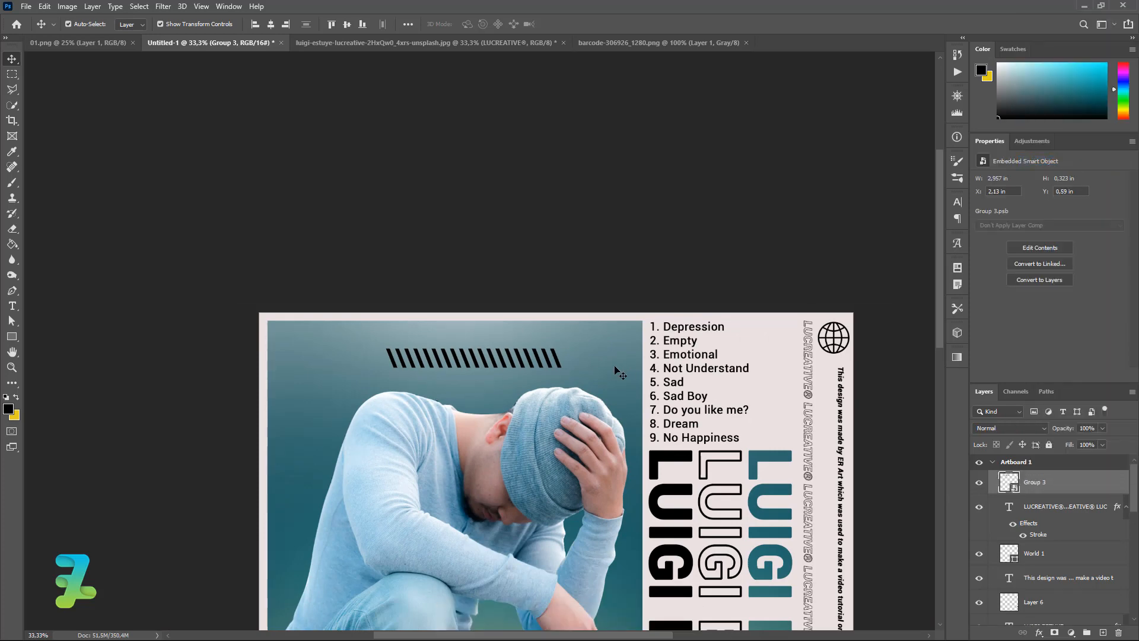
pyautogui.hotkey('ctrl', 't')
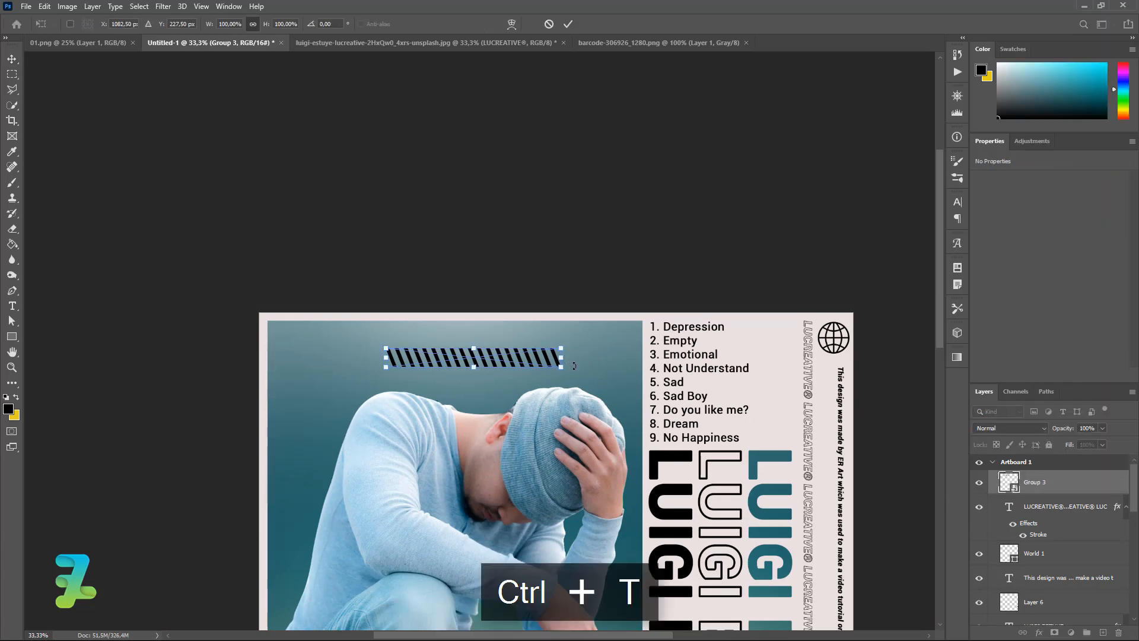
pyautogui.moveTo(571, 357); pyautogui.dragTo(472, 442)
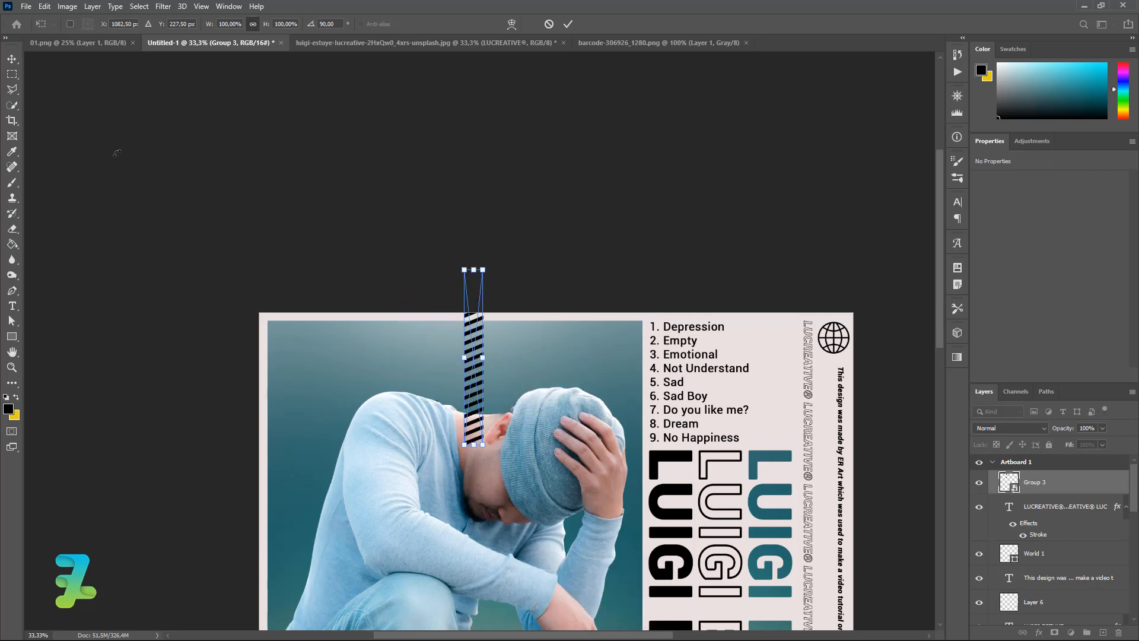
pyautogui.click(12, 60)
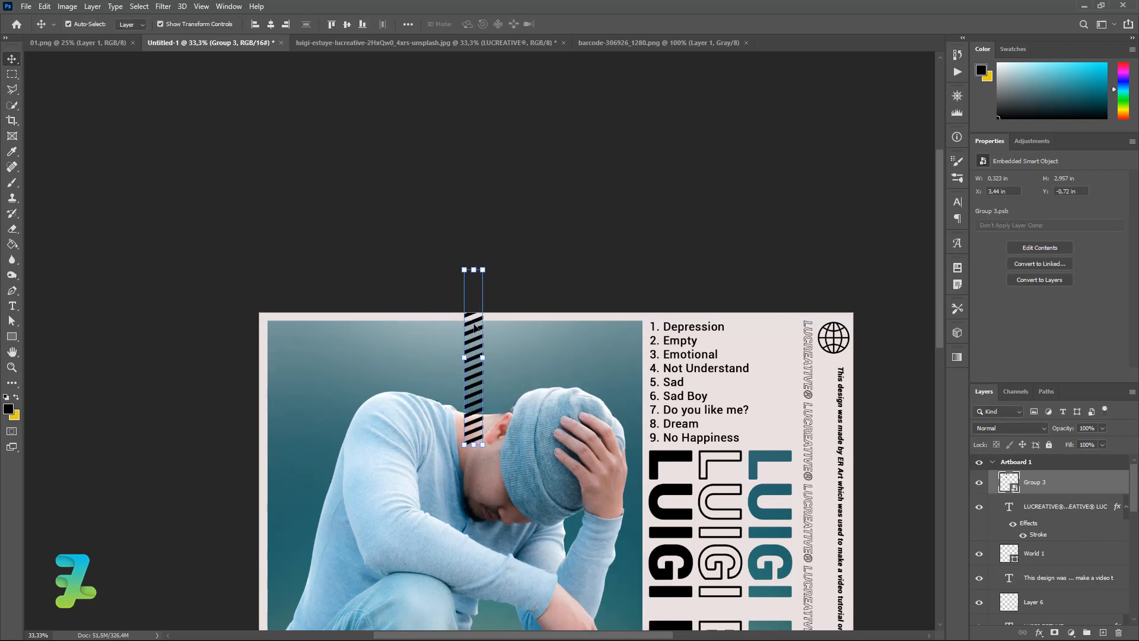
# Move the vertical striped bar beside the credits text, just under the globe icon.
pyautogui.click(476, 327)
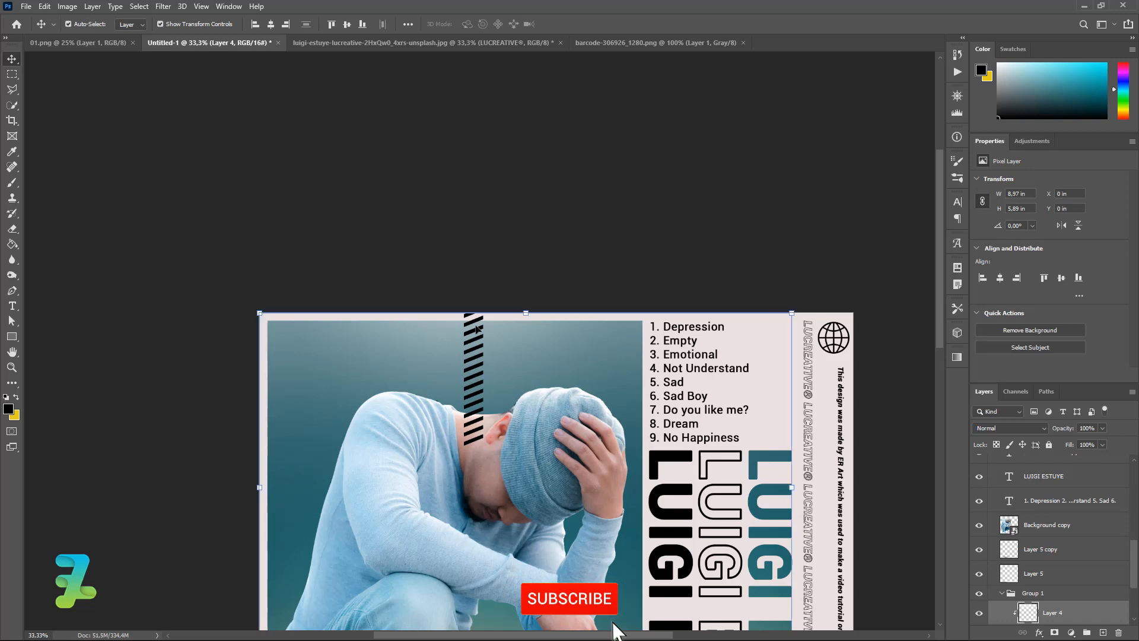
pyautogui.click(478, 328)
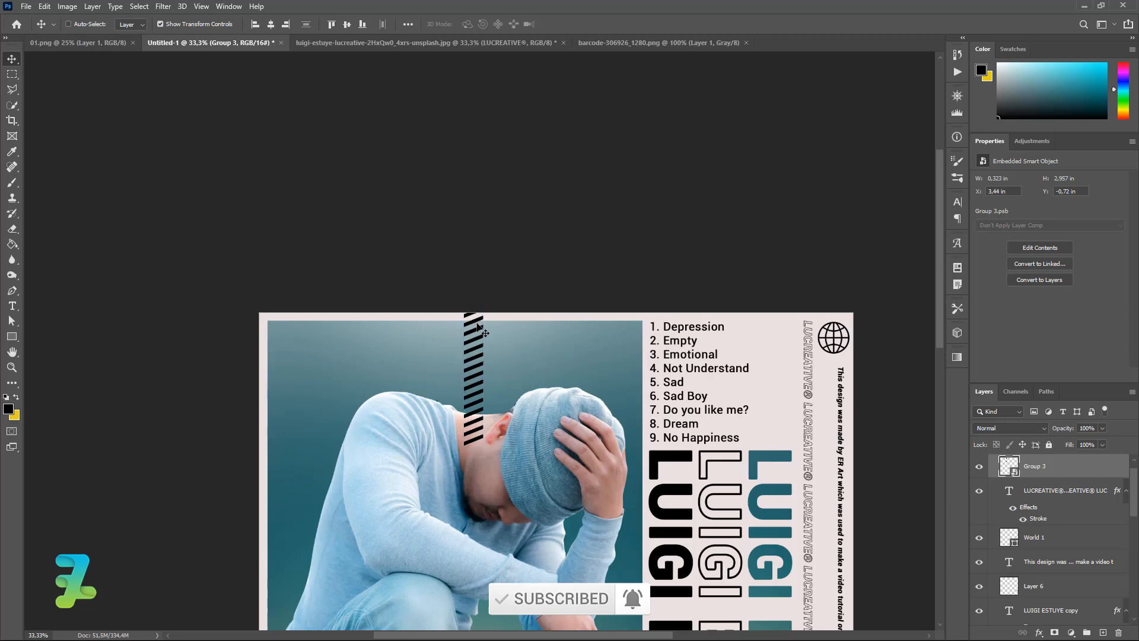
pyautogui.moveTo(478, 328); pyautogui.dragTo(829, 418)
pyautogui.hotkey('ctrl', '=')
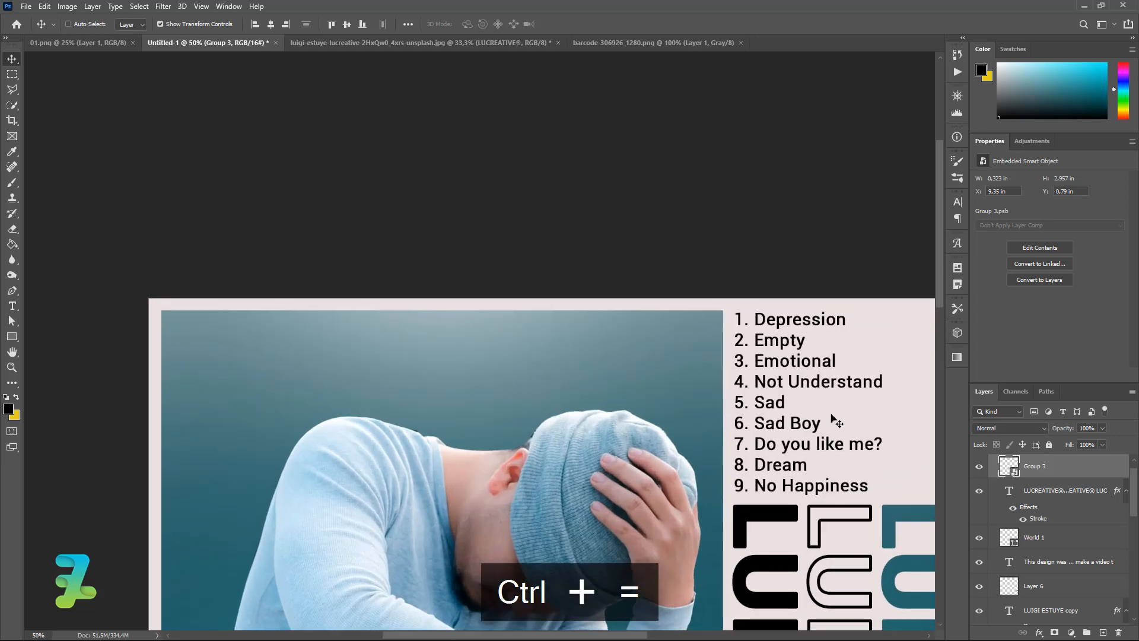
pyautogui.hscroll(8, 783, 385)
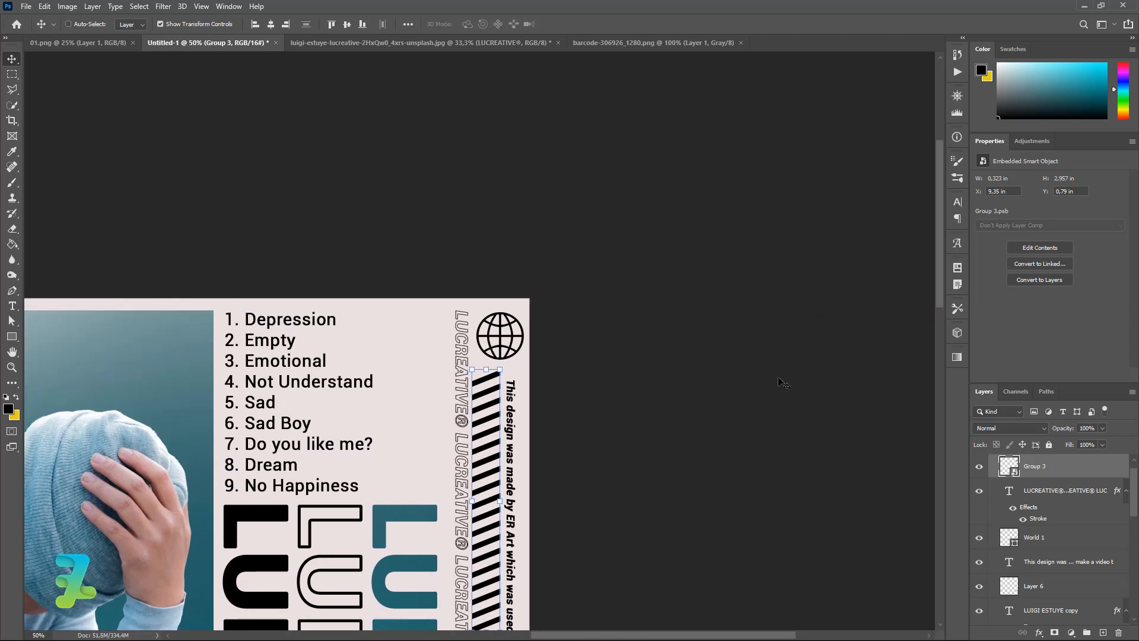
pyautogui.hotkey('ctrl', 't')
# Scale the striped bar to 88.94%, nudge it down under the globe, then duplicate it.
pyautogui.moveTo(941, 242); pyautogui.dragTo(948, 315)
pyautogui.moveTo(473, 382); pyautogui.dragTo(476, 353)
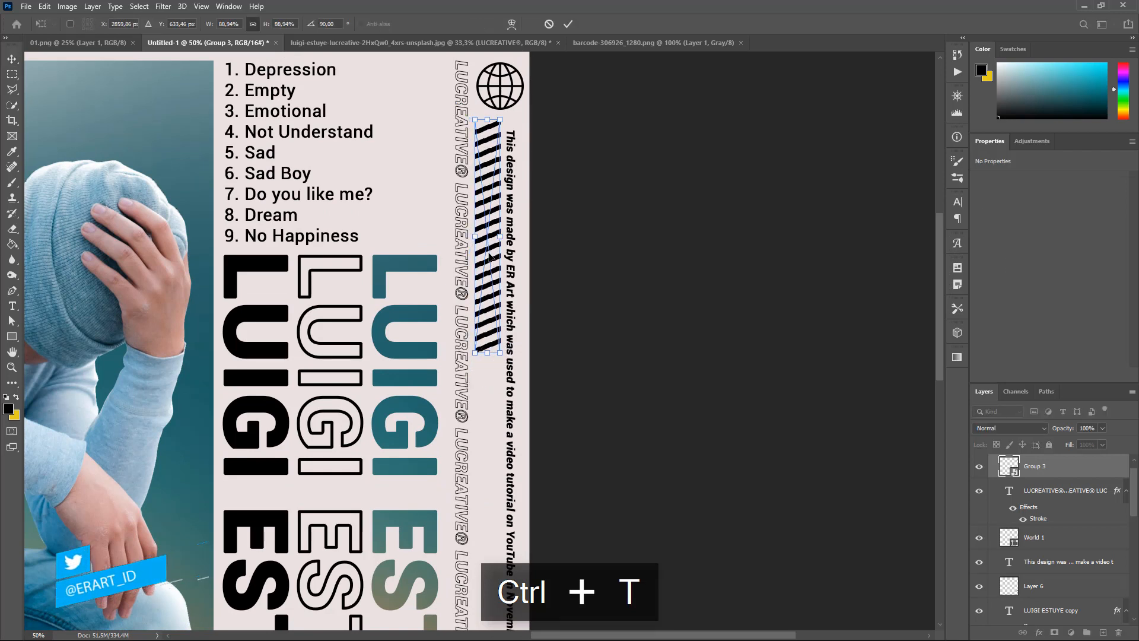
pyautogui.moveTo(494, 256); pyautogui.dragTo(495, 259)
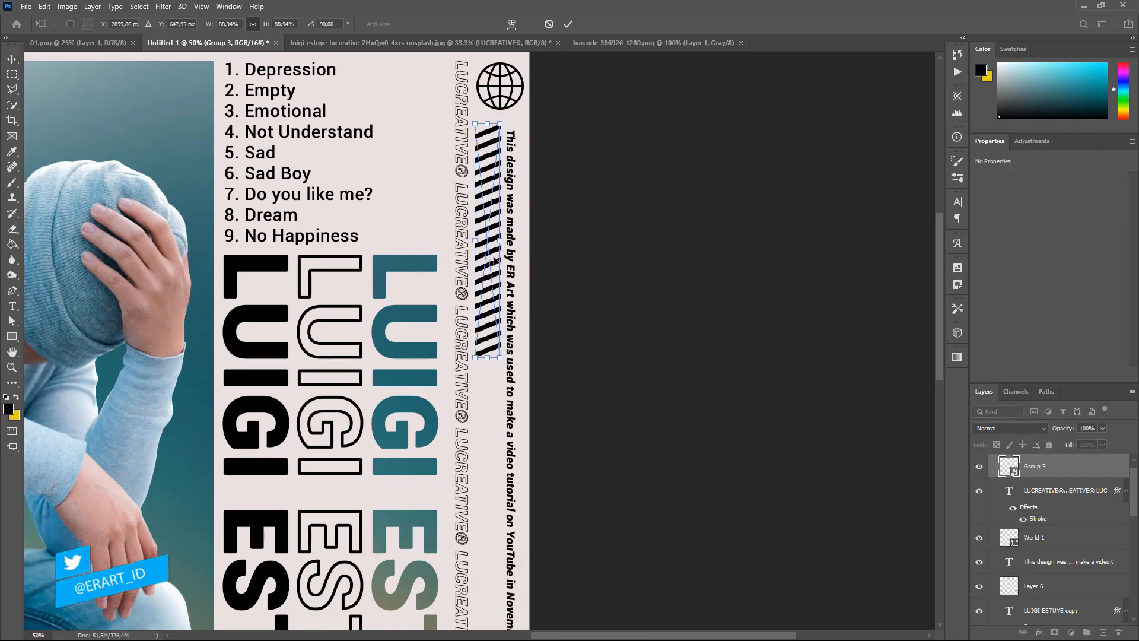
pyautogui.press('Down')
pyautogui.press('Down')
pyautogui.press('Down')
pyautogui.press('Down')
pyautogui.press('Down')
pyautogui.press('Down')
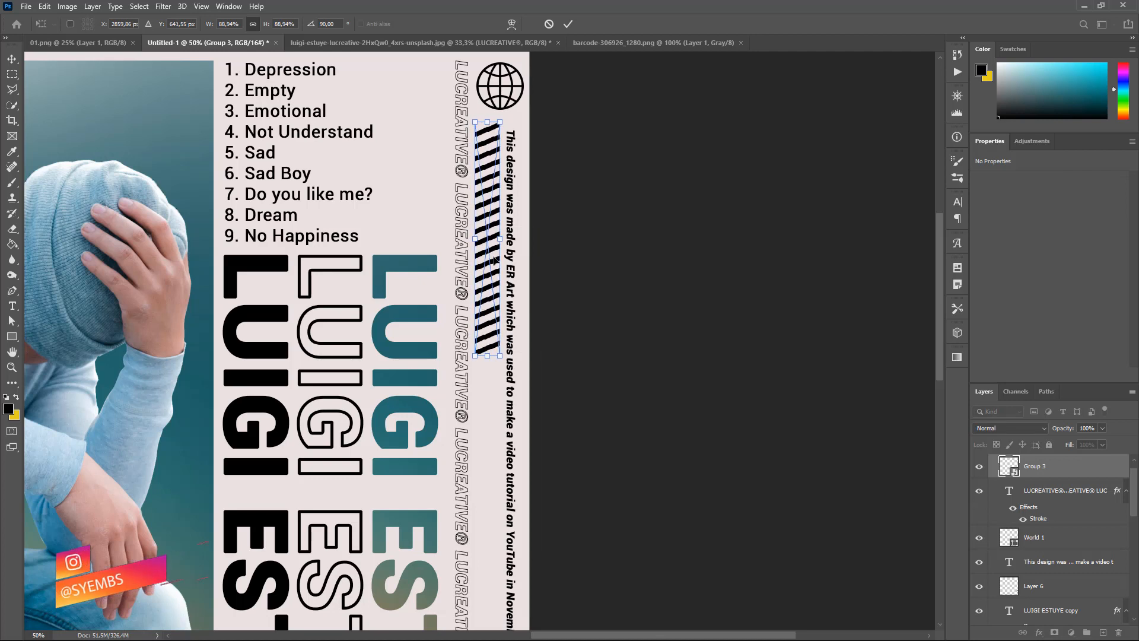
pyautogui.press('Right')
pyautogui.press('Down')
pyautogui.press('Down')
pyautogui.press('Down')
pyautogui.press('Down')
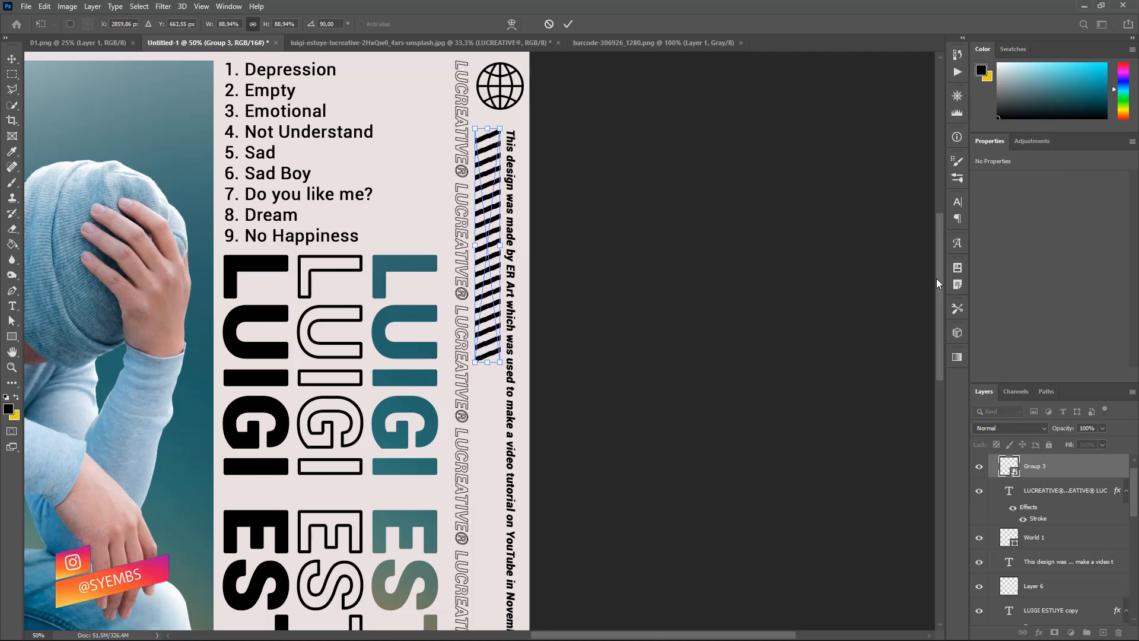
pyautogui.moveTo(939, 285)
pyautogui.mouseDown()
pyautogui.moveTo(948, 309)
pyautogui.moveTo(943, 300)
pyautogui.mouseUp()
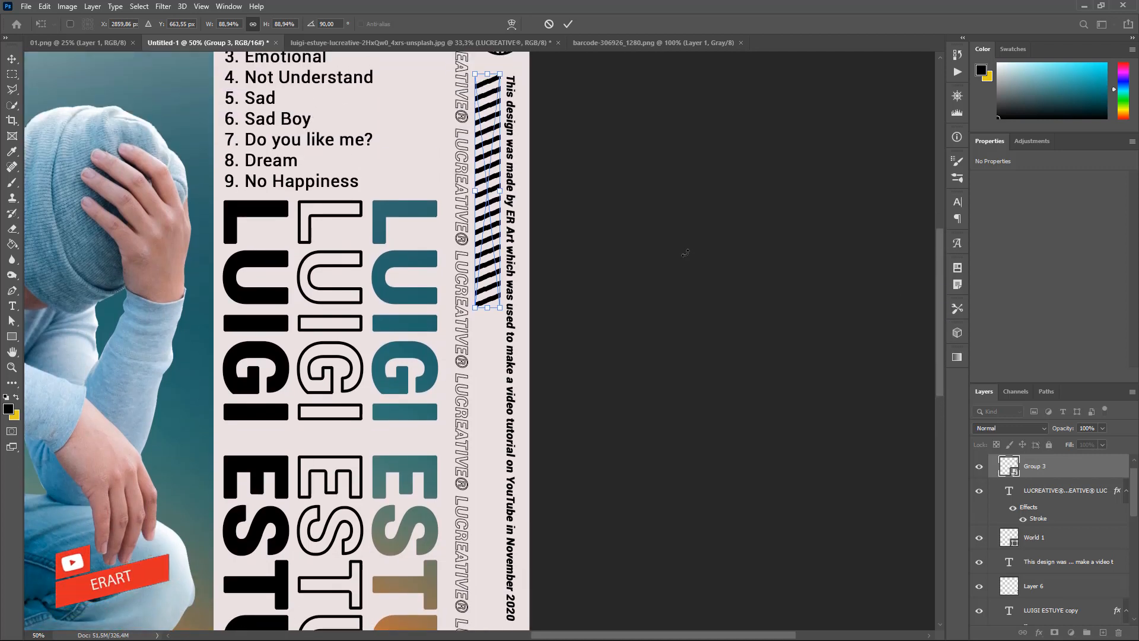
pyautogui.press('Return')
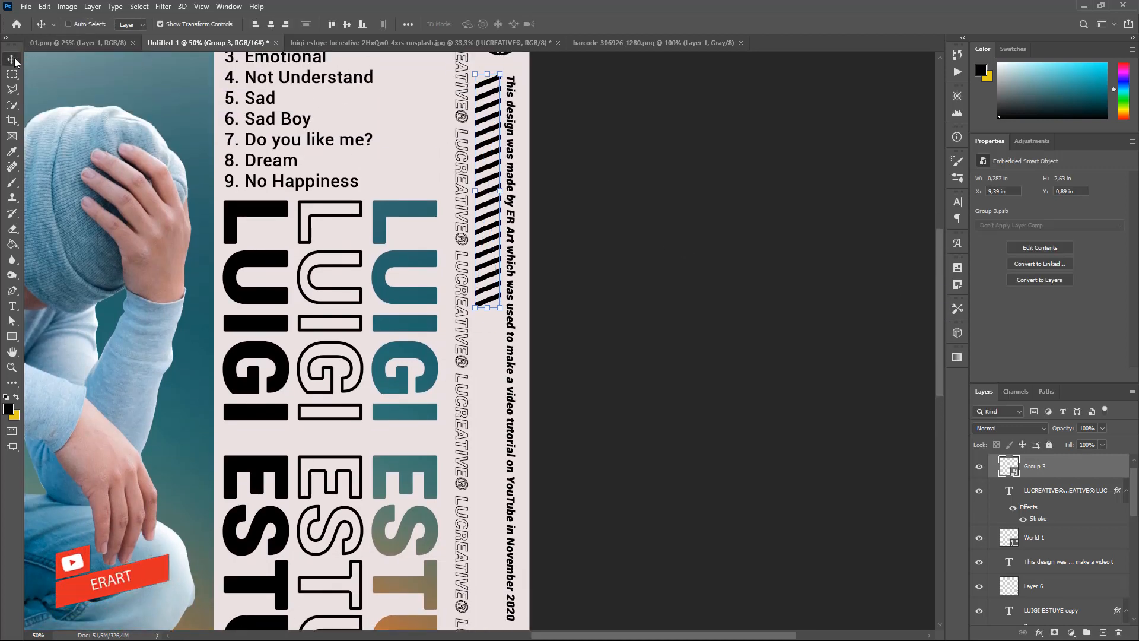
pyautogui.hotkey('ctrl', 'j')
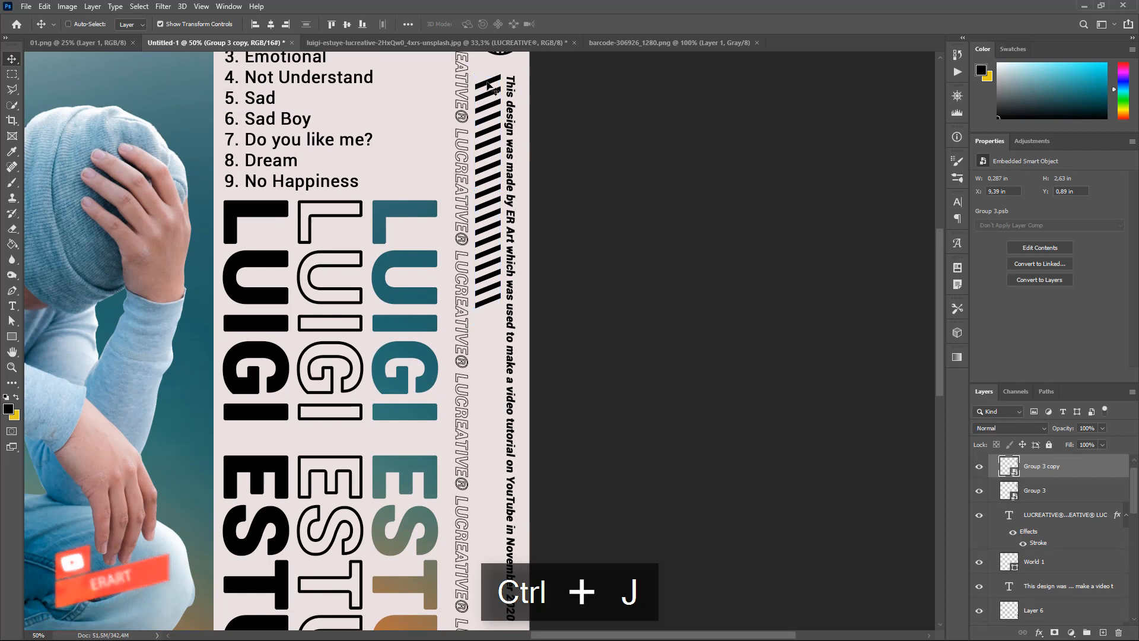
# Move the first striped bar copy directly below the original and align it.
pyautogui.moveTo(489, 93); pyautogui.dragTo(480, 305)
pyautogui.press('Up')
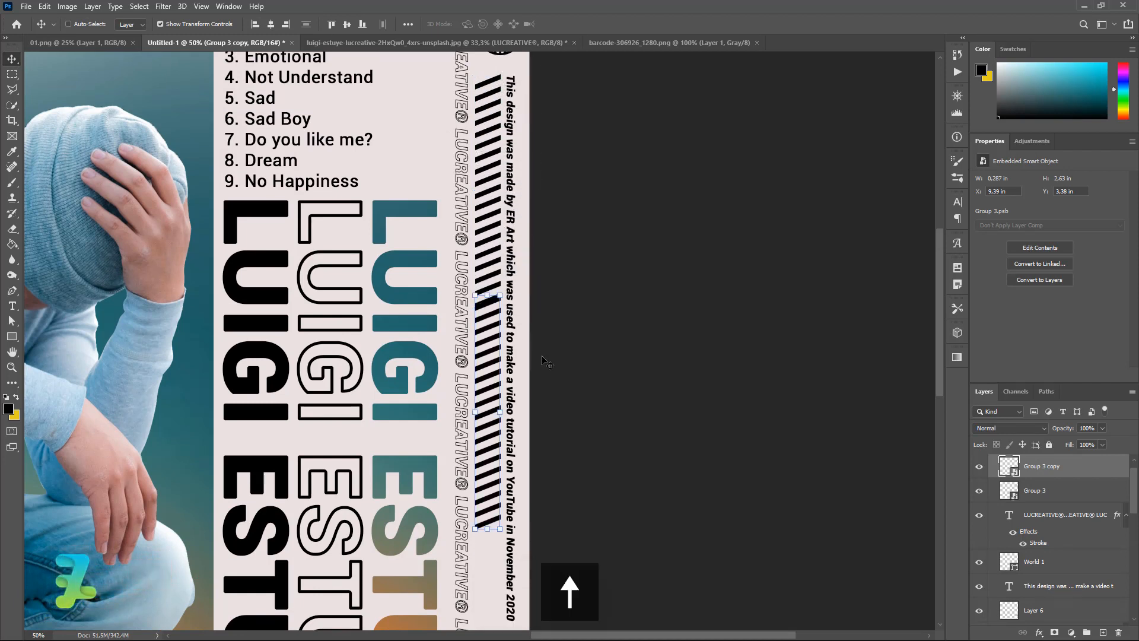
pyautogui.press('Up')
pyautogui.press('Up')
pyautogui.press('Up')
pyautogui.press('Up')
pyautogui.press('Up')
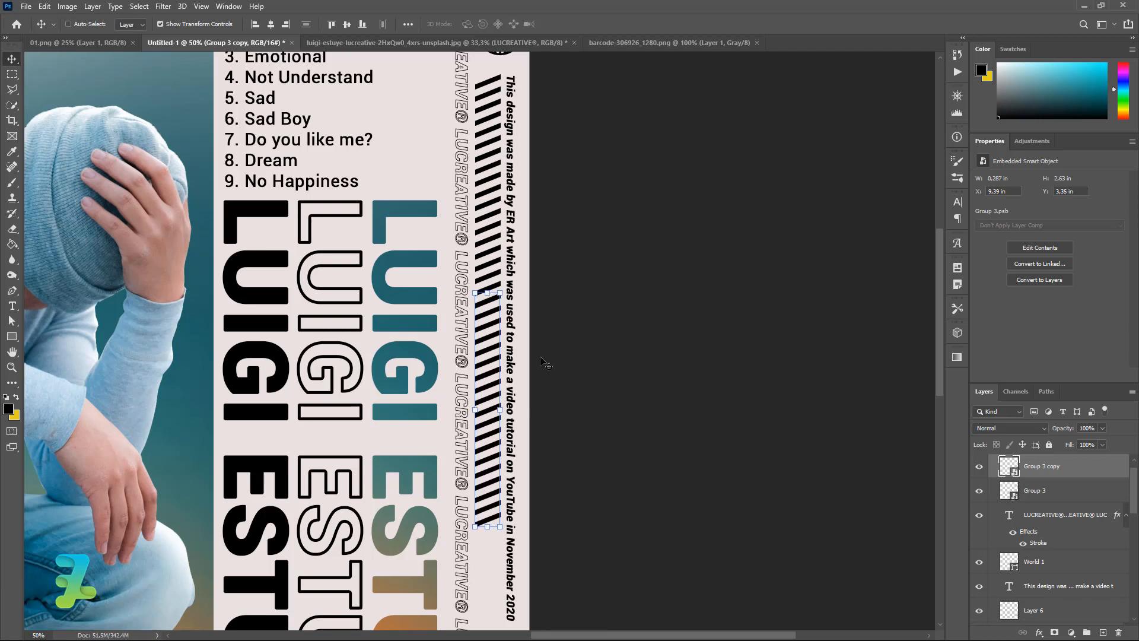
pyautogui.scroll(-5, 938, 325)
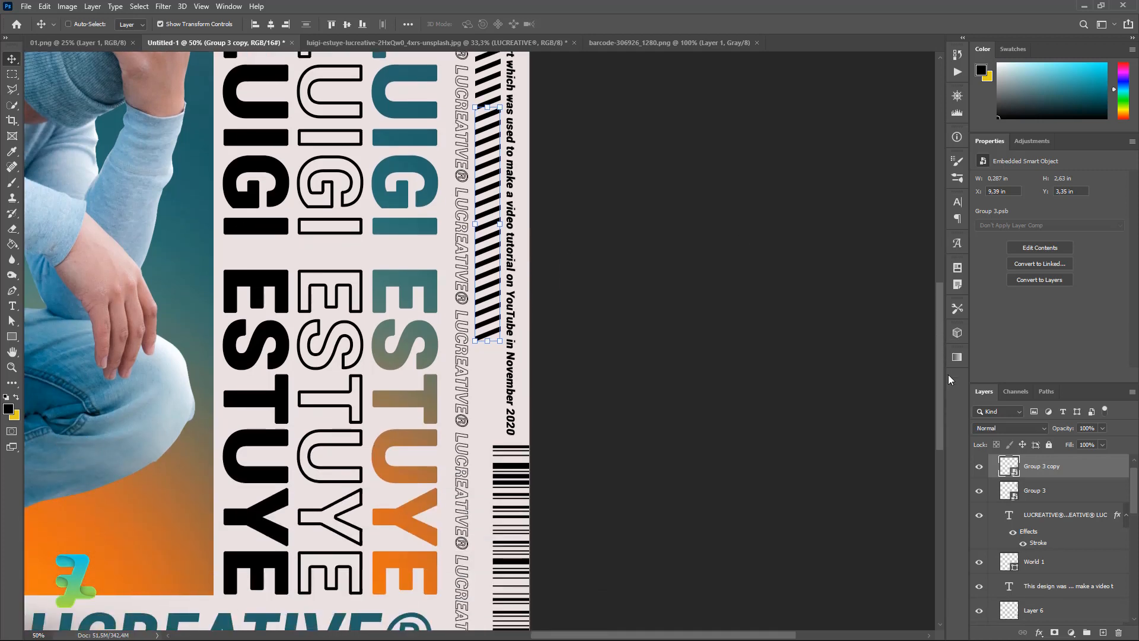
pyautogui.scroll(4, 948, 375)
# Add a third striped bar below the second, aligning it flush, then select Group 3 and both copies.
pyautogui.hotkey('ctrl', 'j')
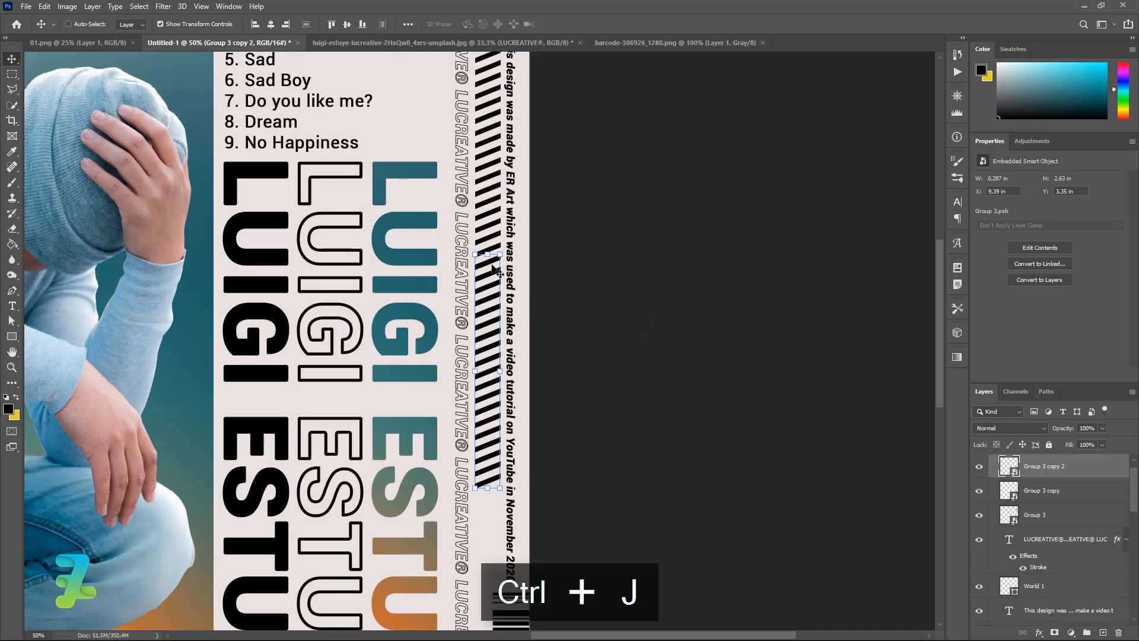
pyautogui.moveTo(490, 264); pyautogui.dragTo(509, 486)
pyautogui.press('Up')
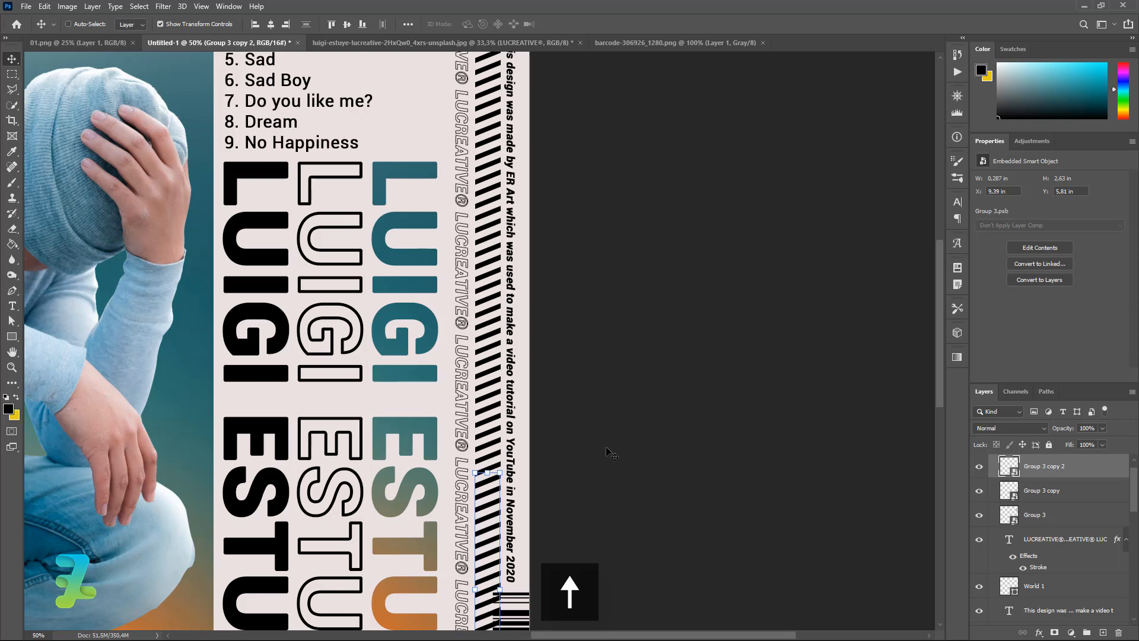
pyautogui.press('Down')
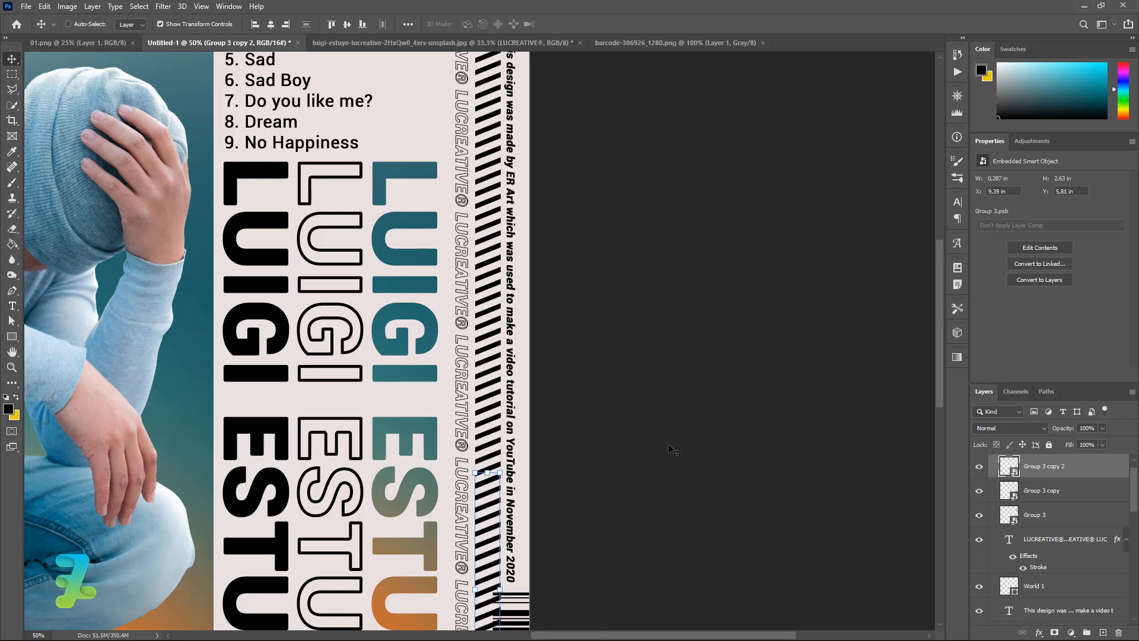
pyautogui.press('Up')
pyautogui.press('Up')
pyautogui.press('Up')
pyautogui.press('Up')
pyautogui.press('Up')
pyautogui.press('Up')
pyautogui.press('Up')
pyautogui.press('Up')
pyautogui.press('Up')
pyautogui.press('Up')
pyautogui.press('Up')
pyautogui.press('Up')
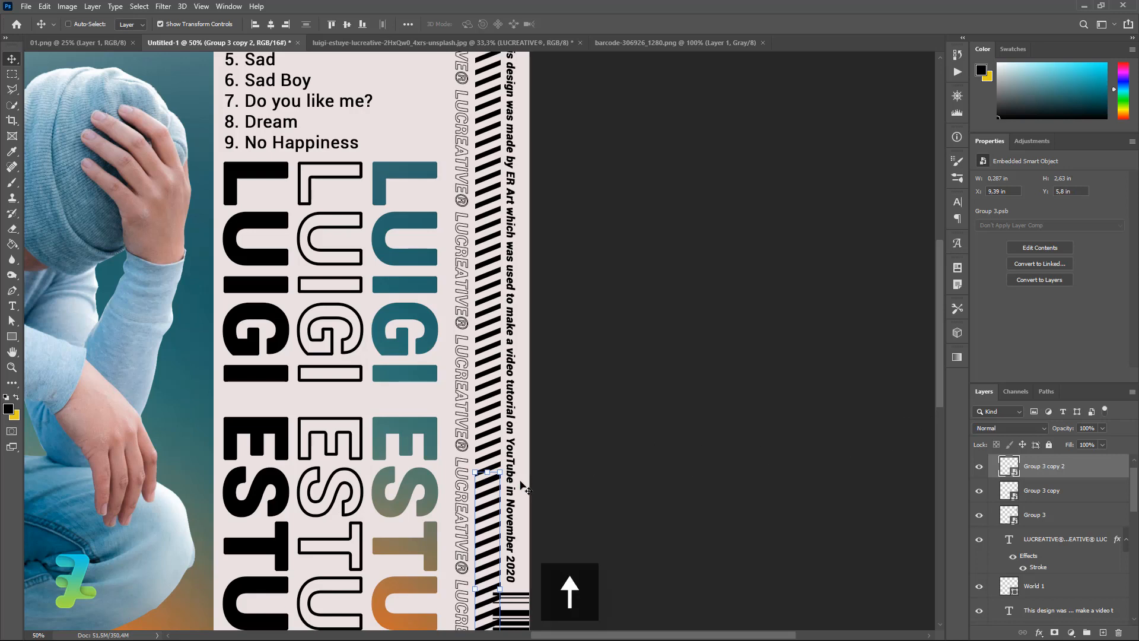
pyautogui.press('Up')
pyautogui.press('Up')
pyautogui.press('Up')
pyautogui.press('Up')
pyautogui.press('Up')
pyautogui.press('Up')
pyautogui.press('Up')
pyautogui.press('Up')
pyautogui.press('Up')
pyautogui.press('Up')
pyautogui.press('Up')
pyautogui.press('Up')
pyautogui.press('Up')
pyautogui.press('Up')
pyautogui.press('Up')
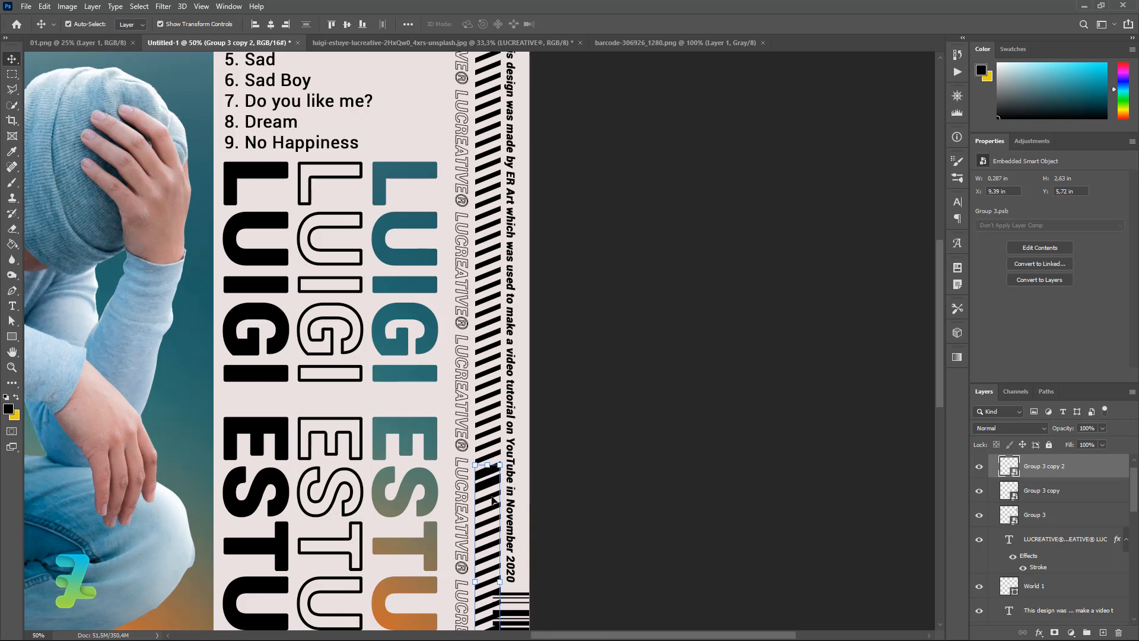
pyautogui.moveTo(494, 490); pyautogui.dragTo(496, 389)
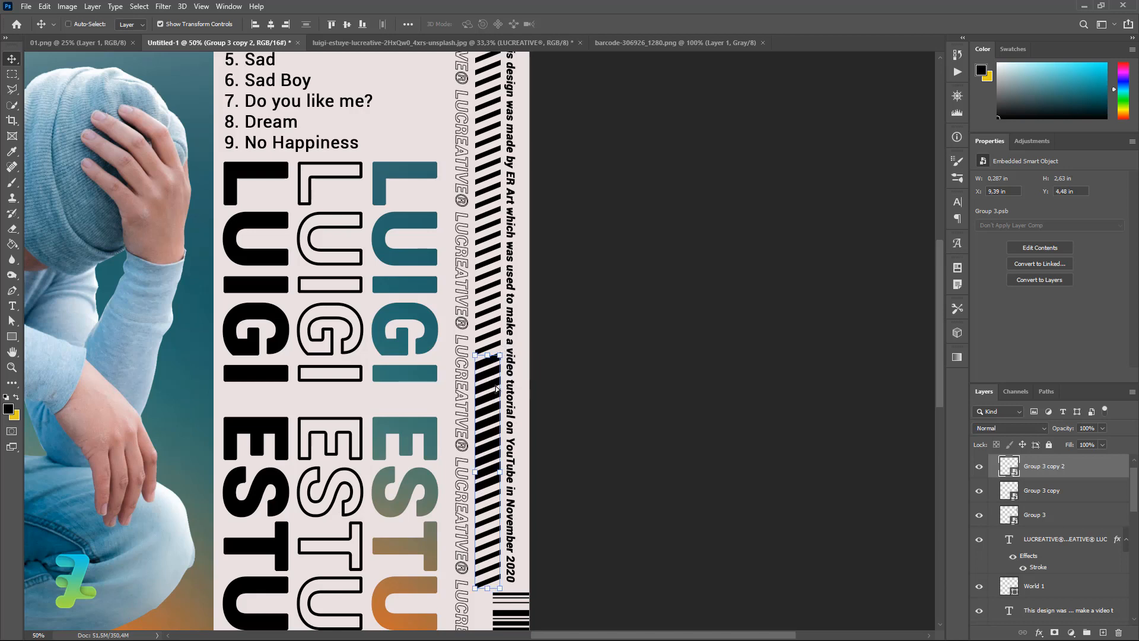
pyautogui.press('Up')
pyautogui.press('Up')
pyautogui.press('Up')
pyautogui.press('Up')
pyautogui.press('Up')
pyautogui.press('Up')
pyautogui.press('Up')
pyautogui.press('Up')
pyautogui.press('Up')
pyautogui.press('Up')
pyautogui.press('Up')
pyautogui.press('Up')
pyautogui.press('Up')
pyautogui.press('Up')
pyautogui.press('Up')
pyautogui.press('Up')
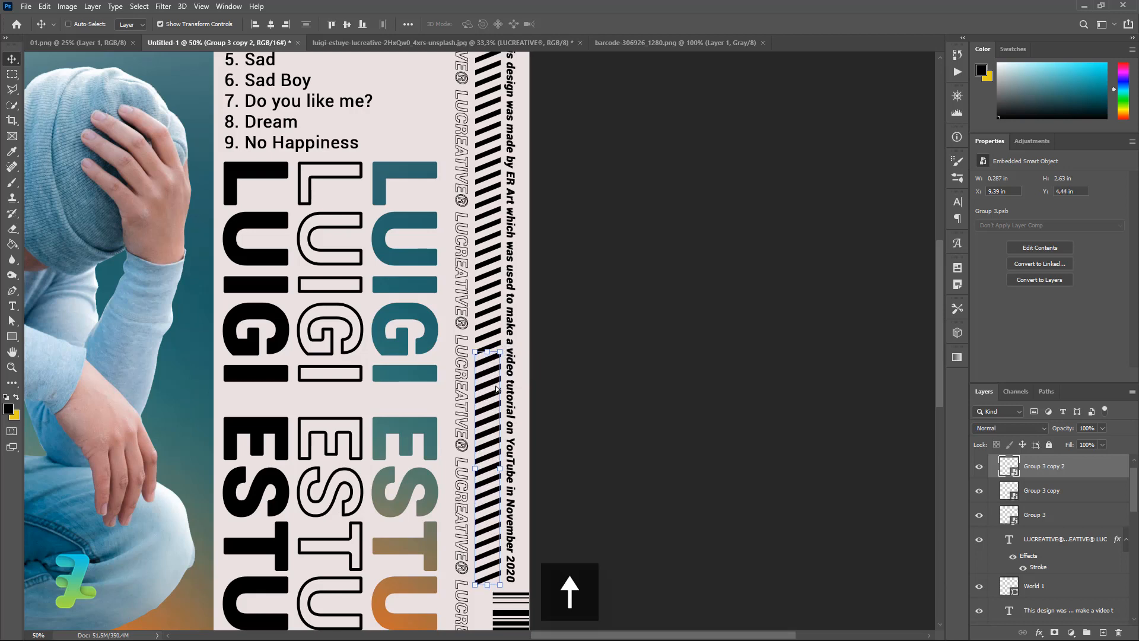
pyautogui.press('Down')
pyautogui.press('Down')
pyautogui.press('Down')
pyautogui.press('Down')
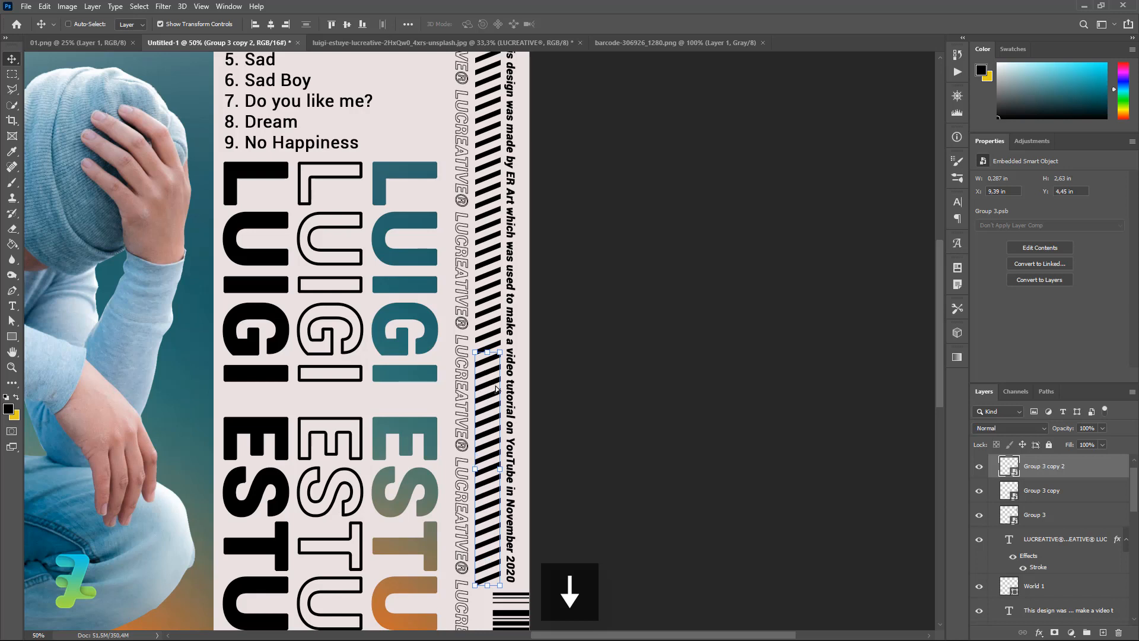
pyautogui.press('Up')
pyautogui.press('Down')
pyautogui.press('Down')
pyautogui.press('Down')
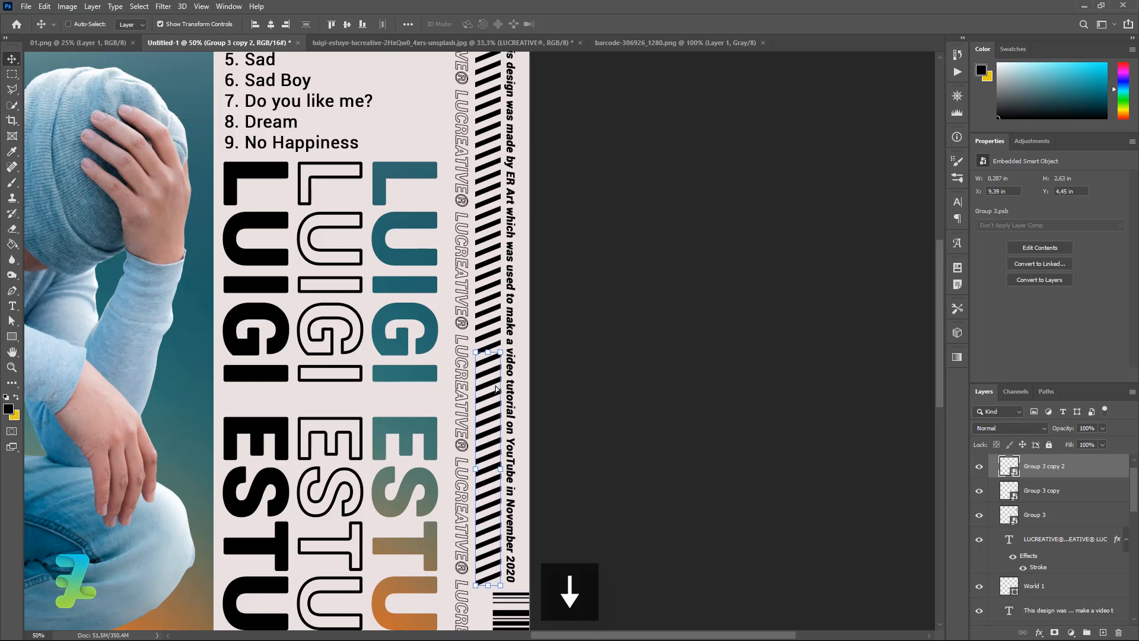
pyautogui.press('Left')
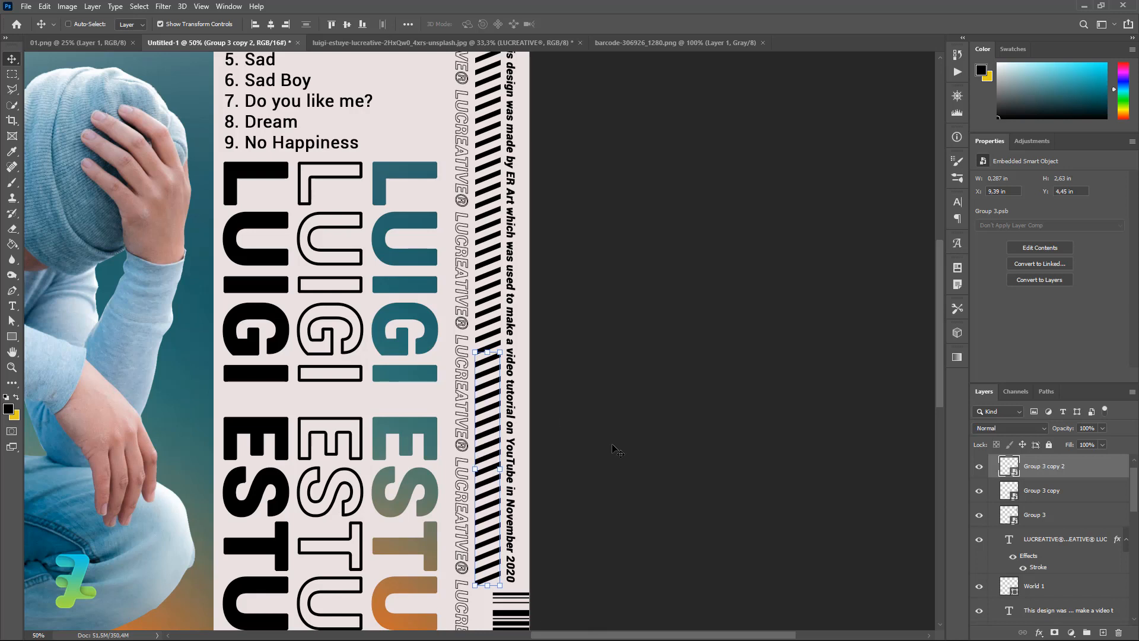
pyautogui.click(11, 74)
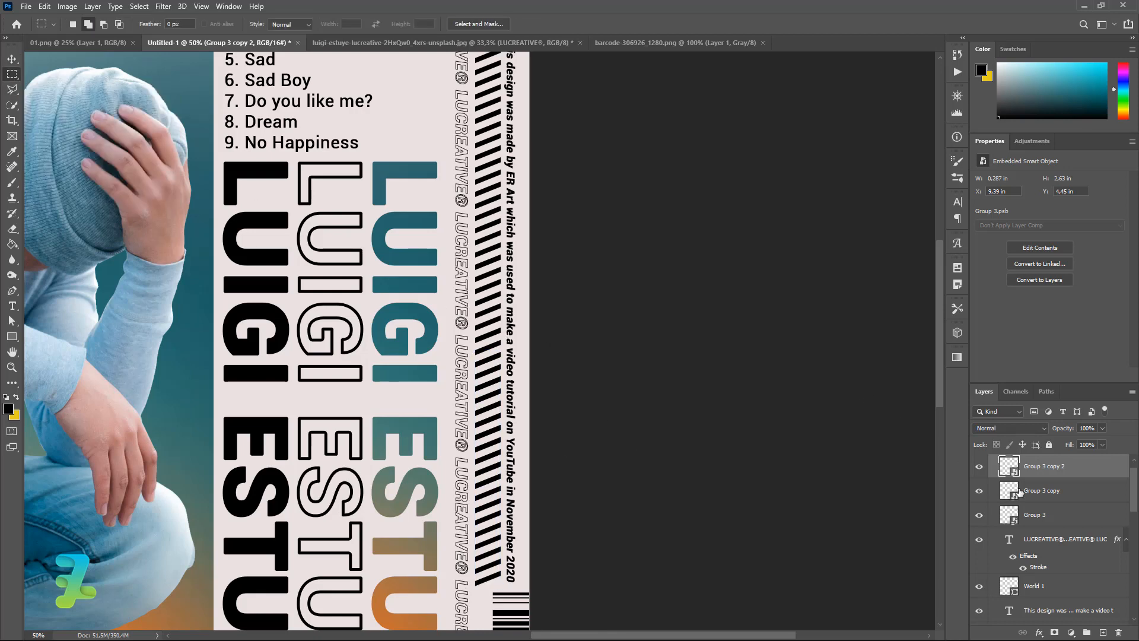
pyautogui.keyDown('shift'); pyautogui.click(1021, 514); pyautogui.keyUp('shift')
pyautogui.hotkey('ctrl', 'g')
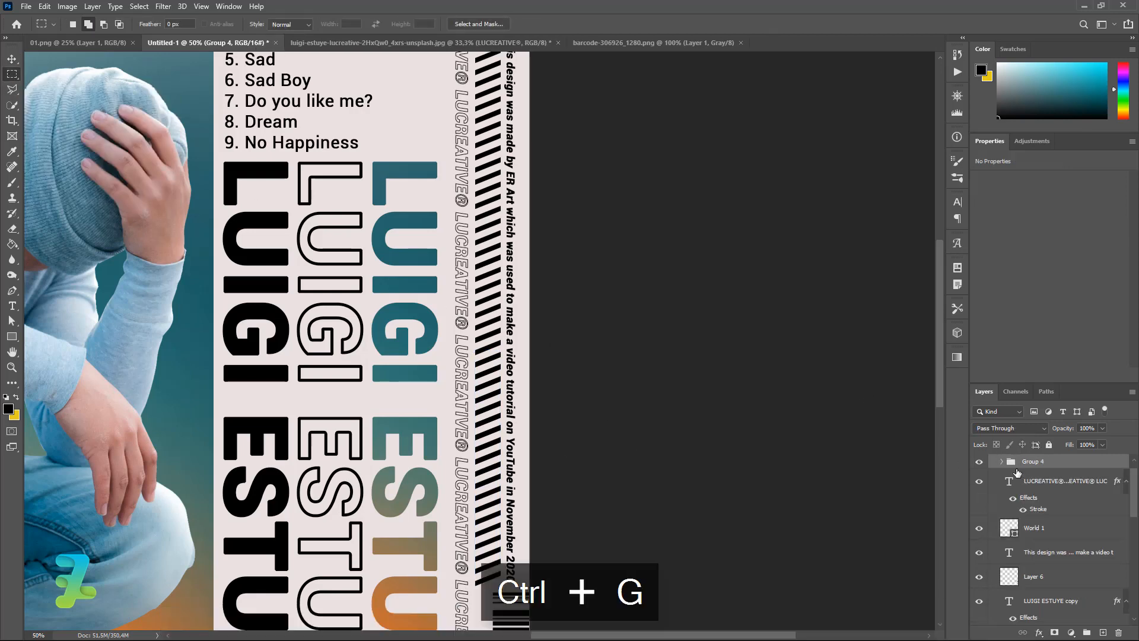
pyautogui.hotkey('ctrl', '-')
pyautogui.hotkey('ctrl', '-')
pyautogui.hotkey('ctrl', '-')
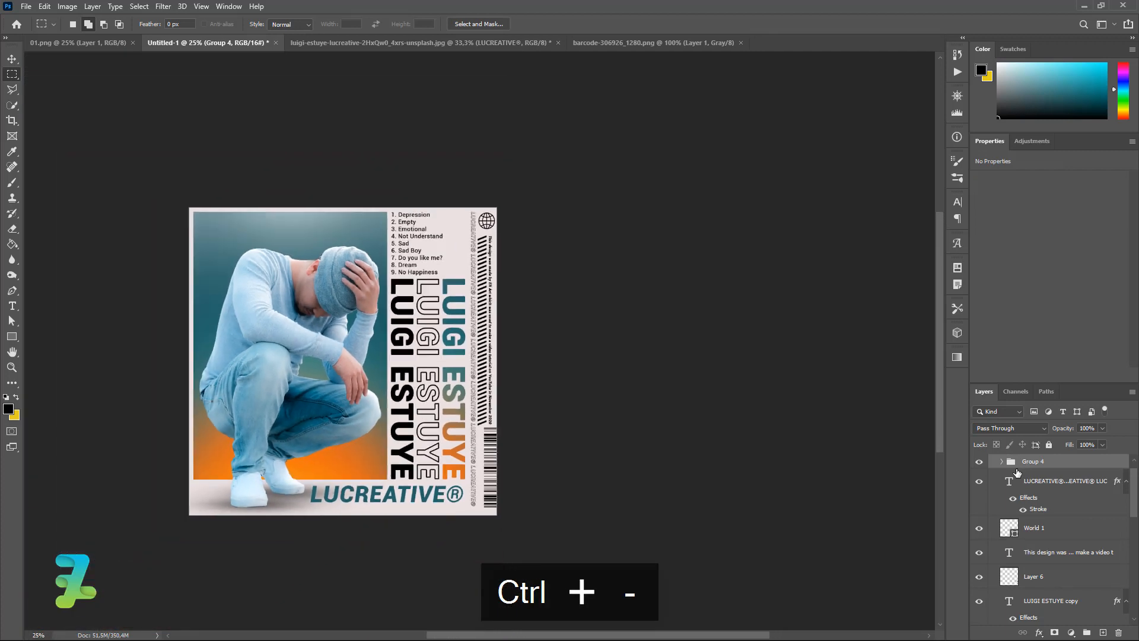
pyautogui.hotkey('ctrl', '=')
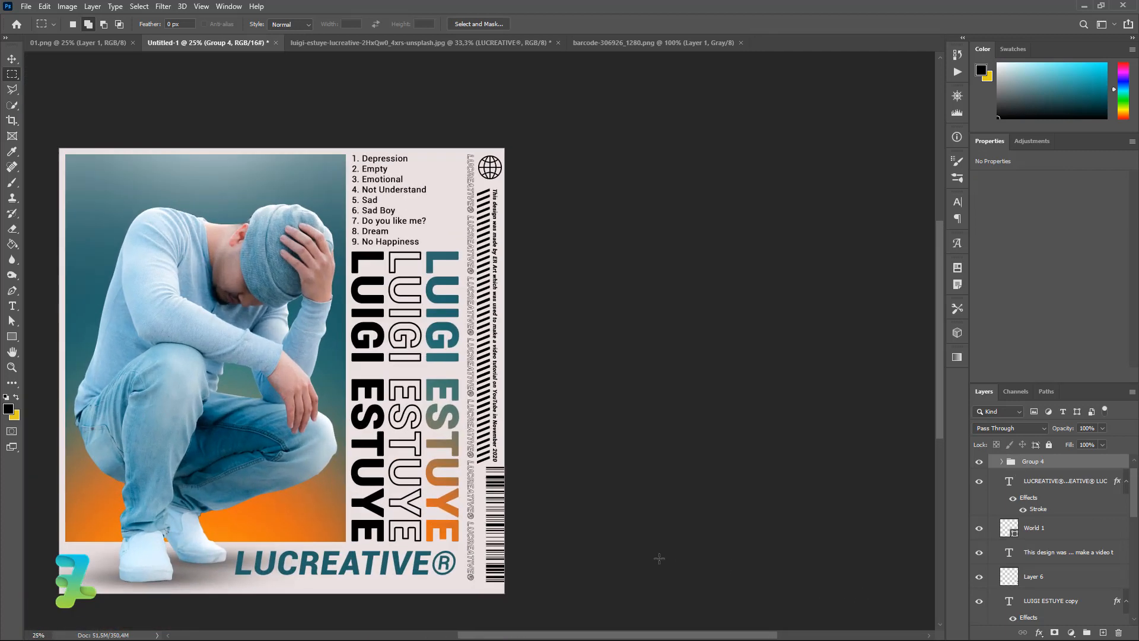
pyautogui.moveTo(524, 637); pyautogui.dragTo(466, 633)
pyautogui.moveTo(1136, 497); pyautogui.dragTo(1136, 596)
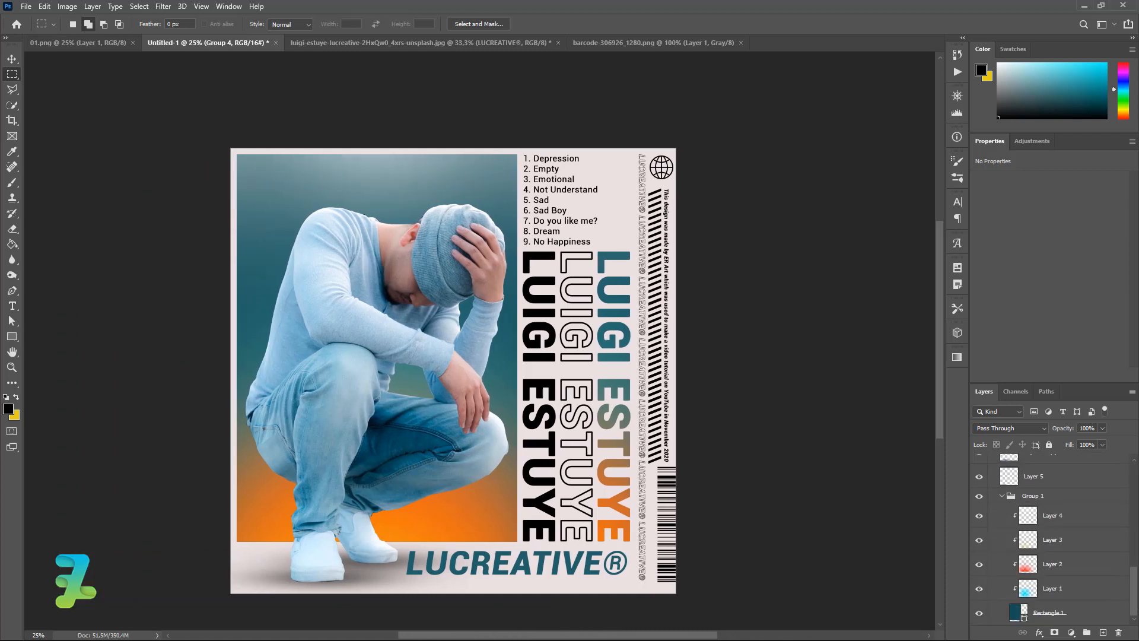
# Convert Group 1, the photo with its background layers, into an embedded smart object.
pyautogui.click(1097, 613)
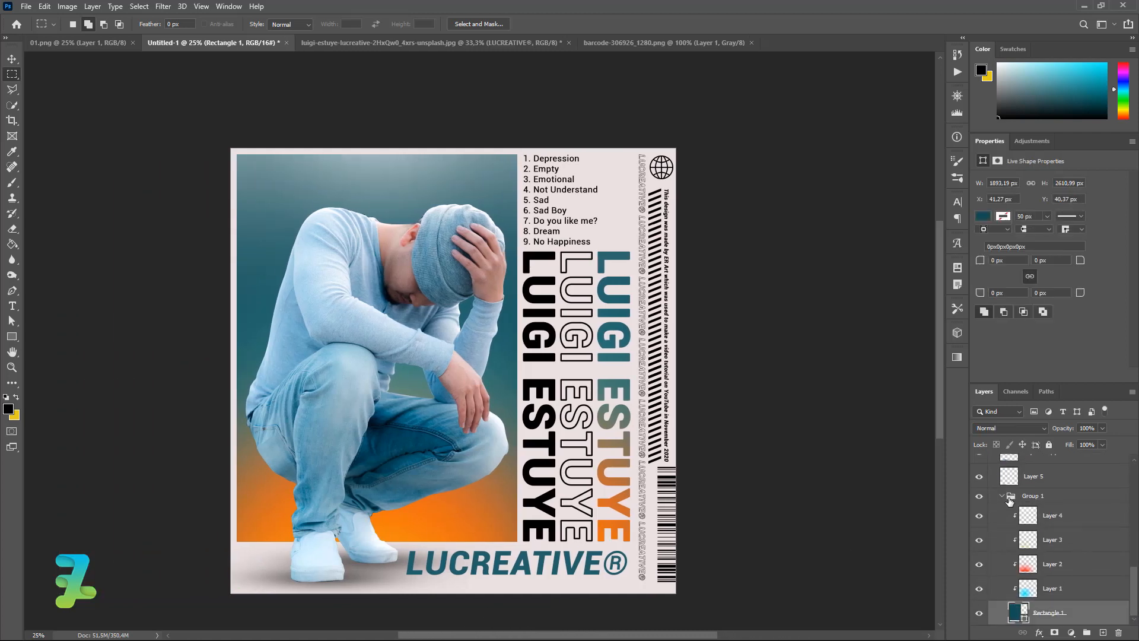
pyautogui.click(1002, 495)
pyautogui.rightClick(1086, 622)
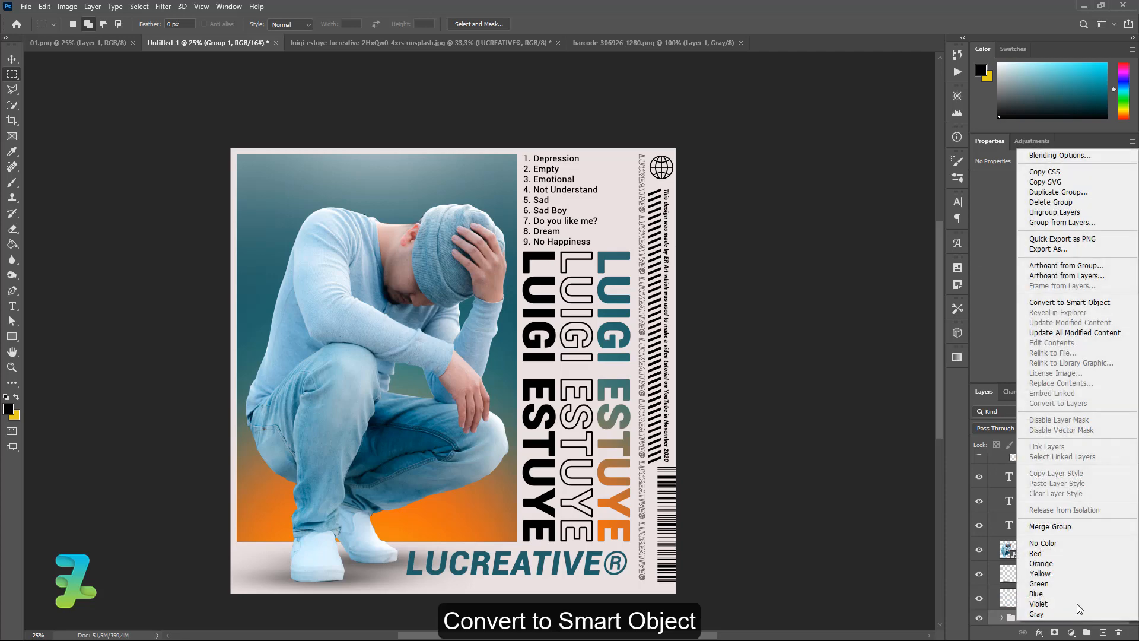
pyautogui.click(1059, 304)
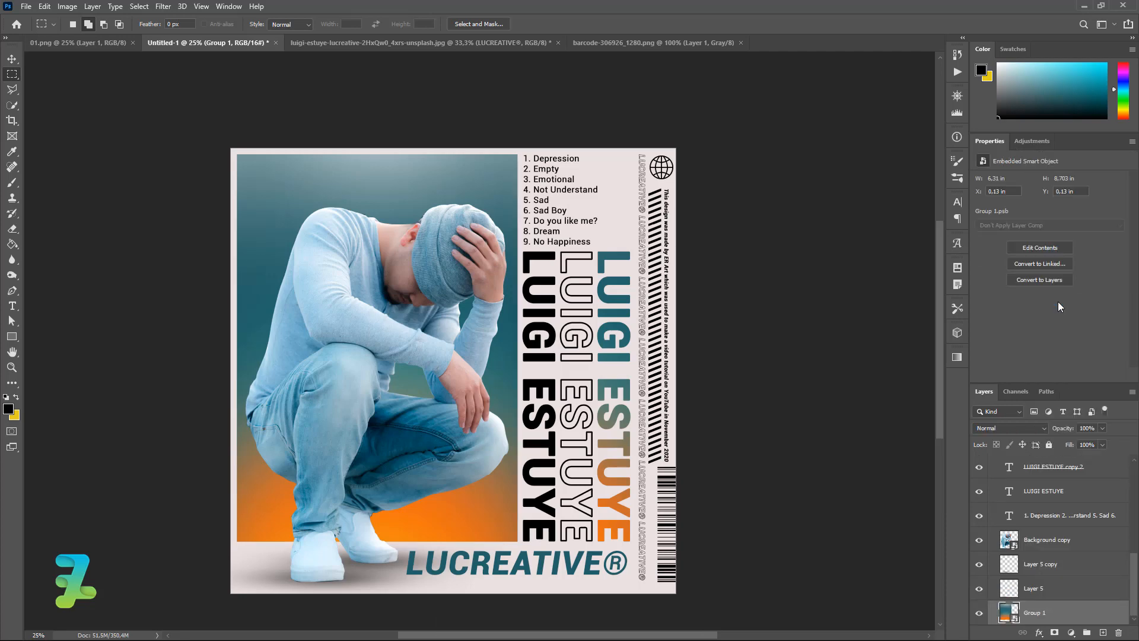
pyautogui.click(161, 7)
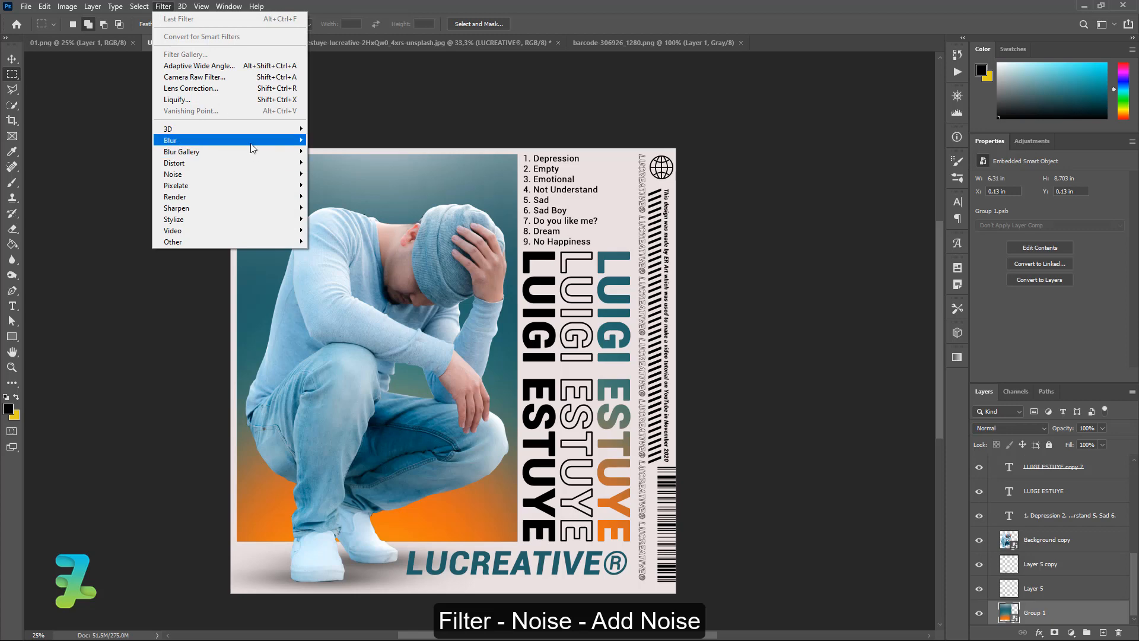
# Apply Add Noise at 9%, Uniform, Monochromatic to the Group 1 smart object.
pyautogui.moveTo(252, 148)
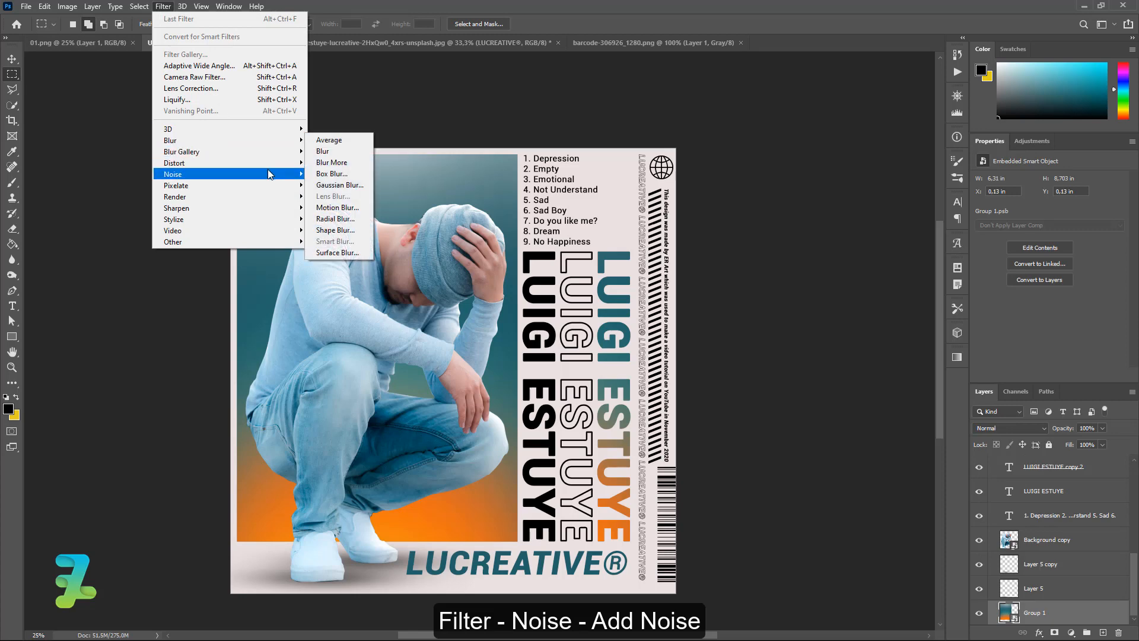
pyautogui.moveTo(255, 174)
pyautogui.click(329, 174)
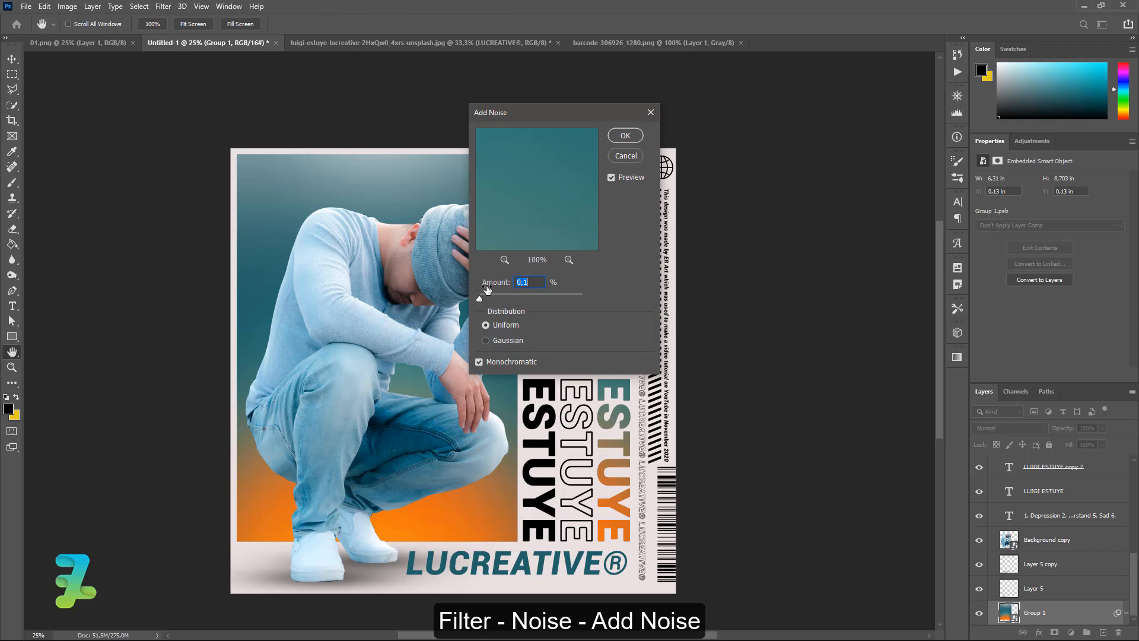
pyautogui.moveTo(479, 297); pyautogui.dragTo(489, 293)
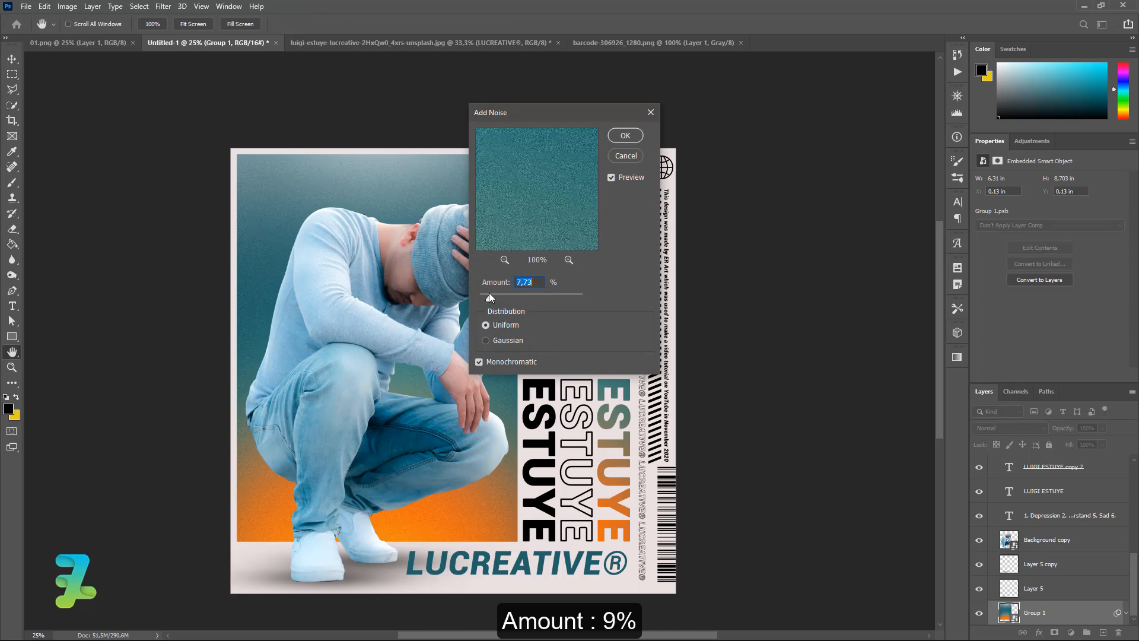
pyautogui.click(486, 341)
pyautogui.click(616, 137)
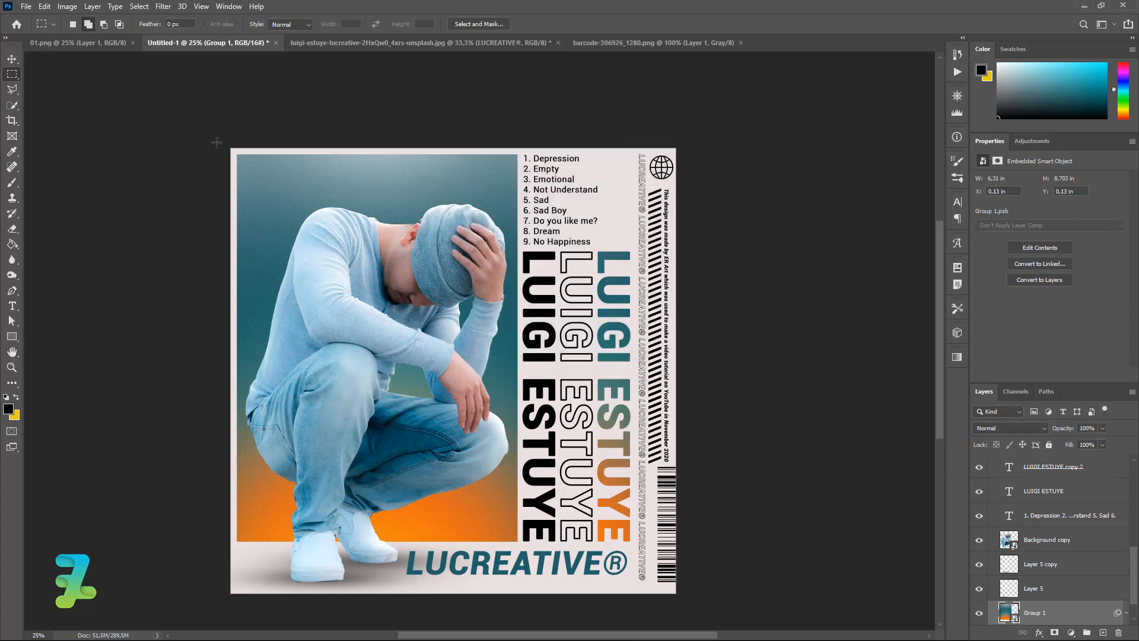
# Copy the 01.png texture layer into the poster above Group 4 as Layer 7, then close 01.png.
pyautogui.moveTo(1136, 563); pyautogui.dragTo(1134, 493)
pyautogui.click(1107, 482)
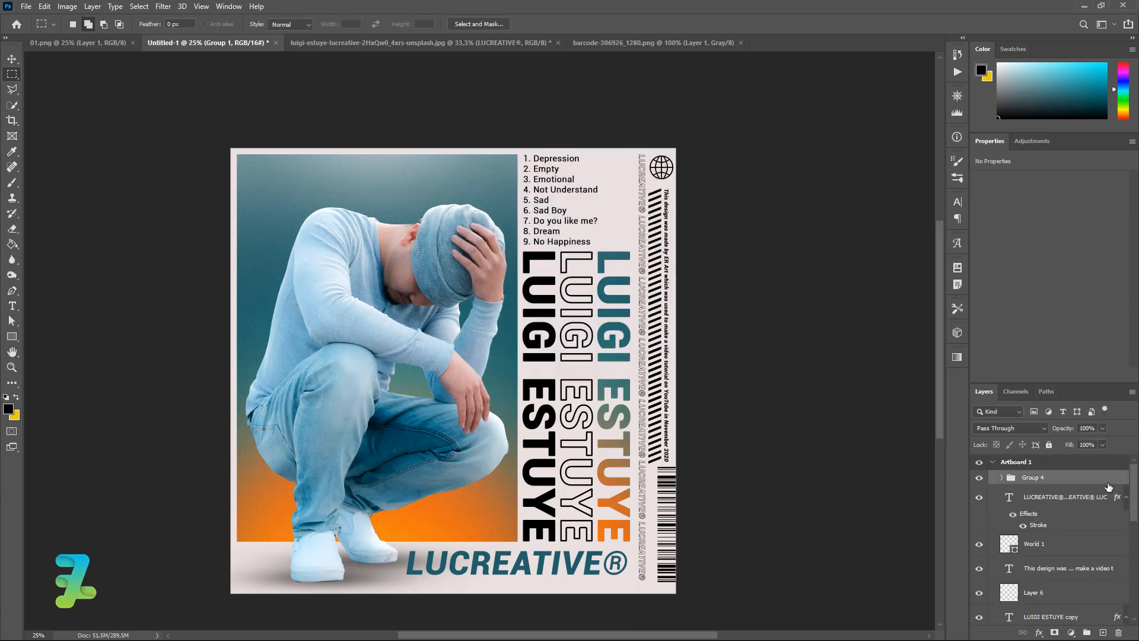
pyautogui.click(90, 44)
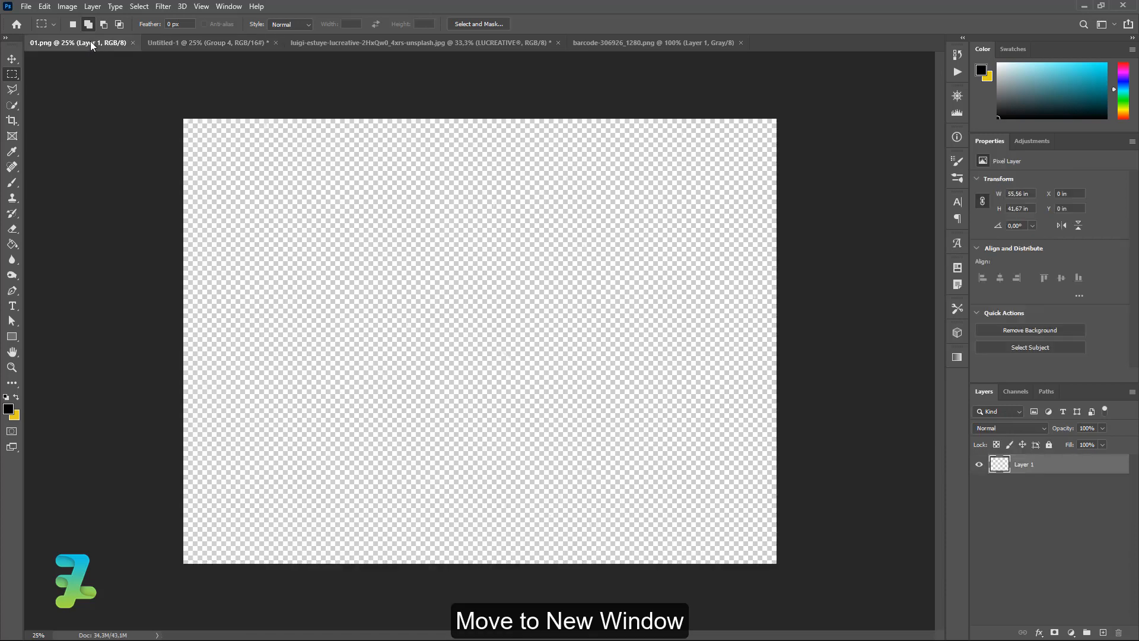
pyautogui.rightClick(90, 42)
pyautogui.click(131, 102)
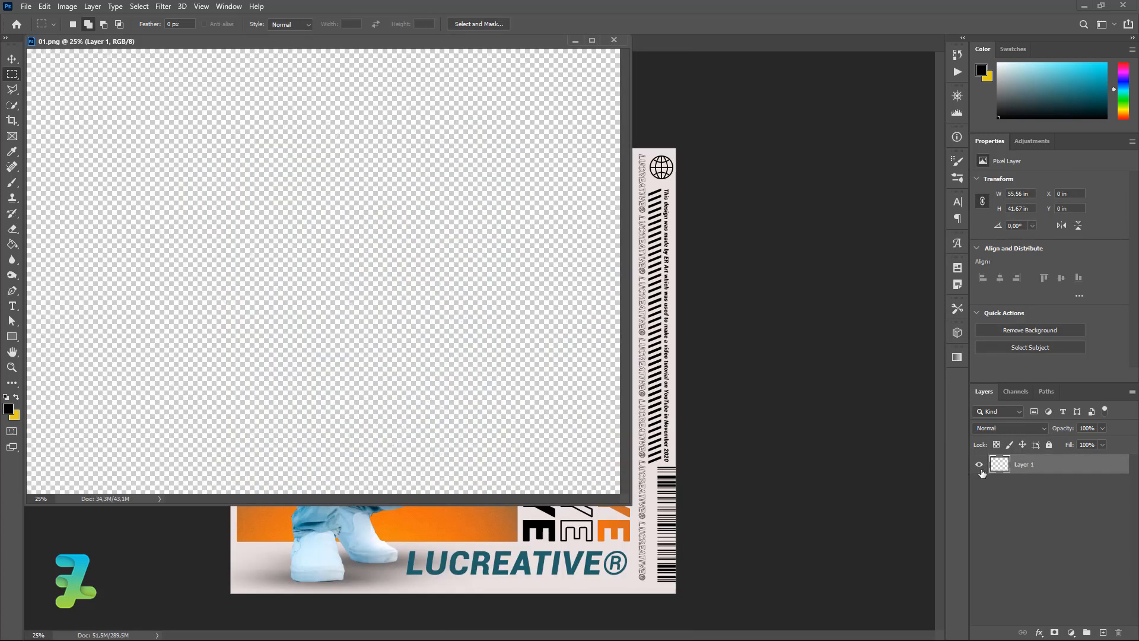
pyautogui.moveTo(900, 465); pyautogui.dragTo(533, 522)
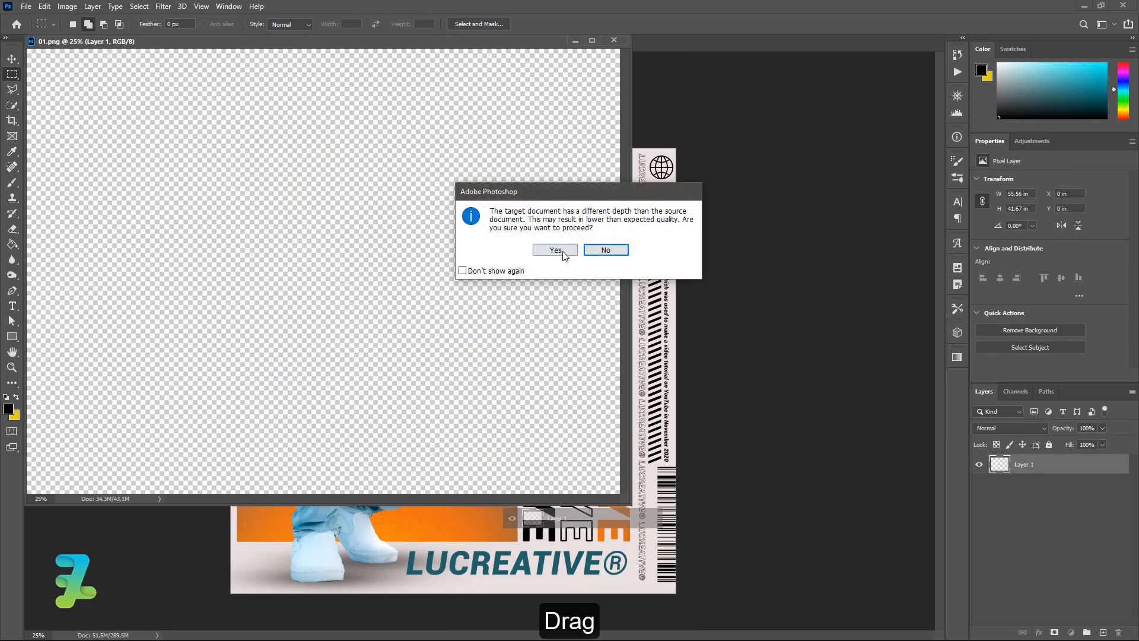
pyautogui.click(562, 251)
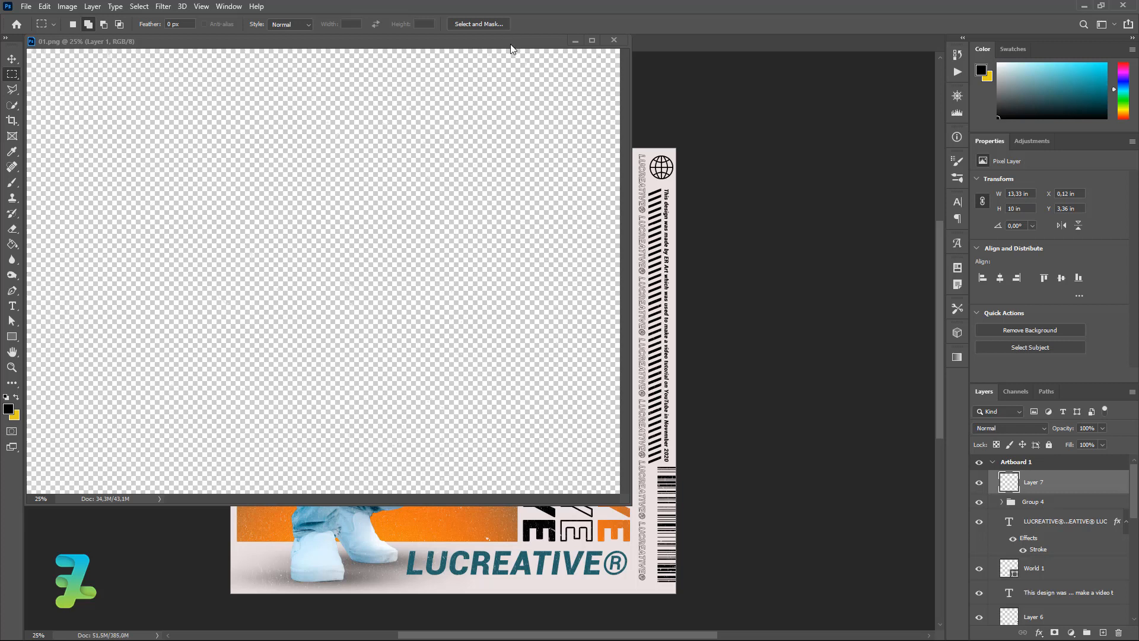
pyautogui.click(613, 39)
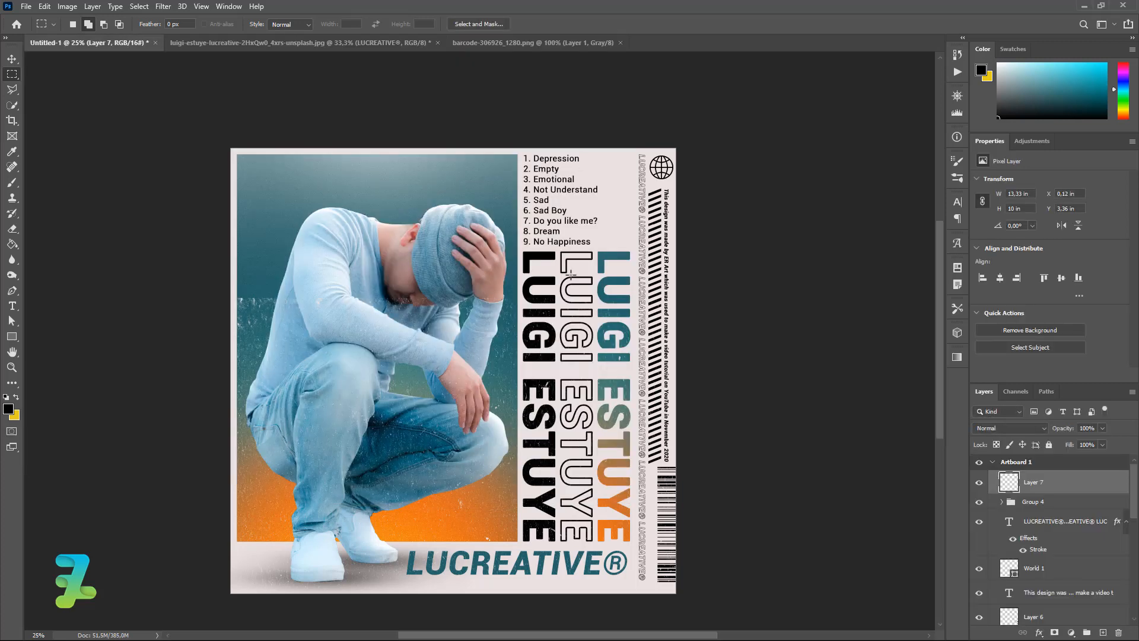
# Stretch the Layer 7 texture to about 13.52 × 10.14 in to cover the whole poster.
pyautogui.hotkey('ctrl', 't')
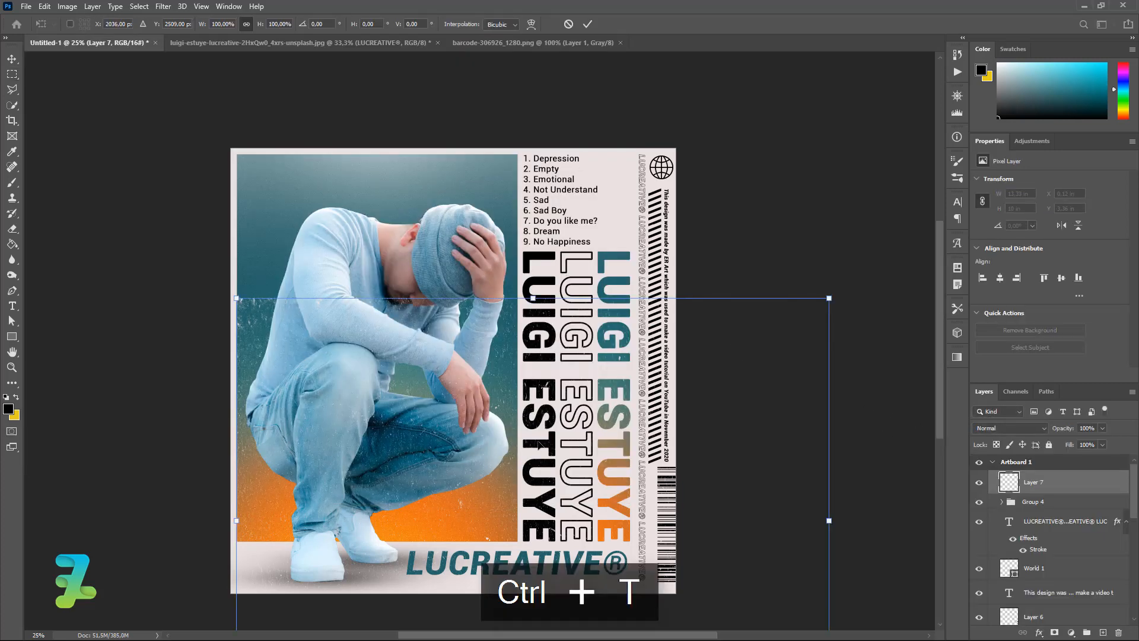
pyautogui.moveTo(539, 444); pyautogui.dragTo(526, 292)
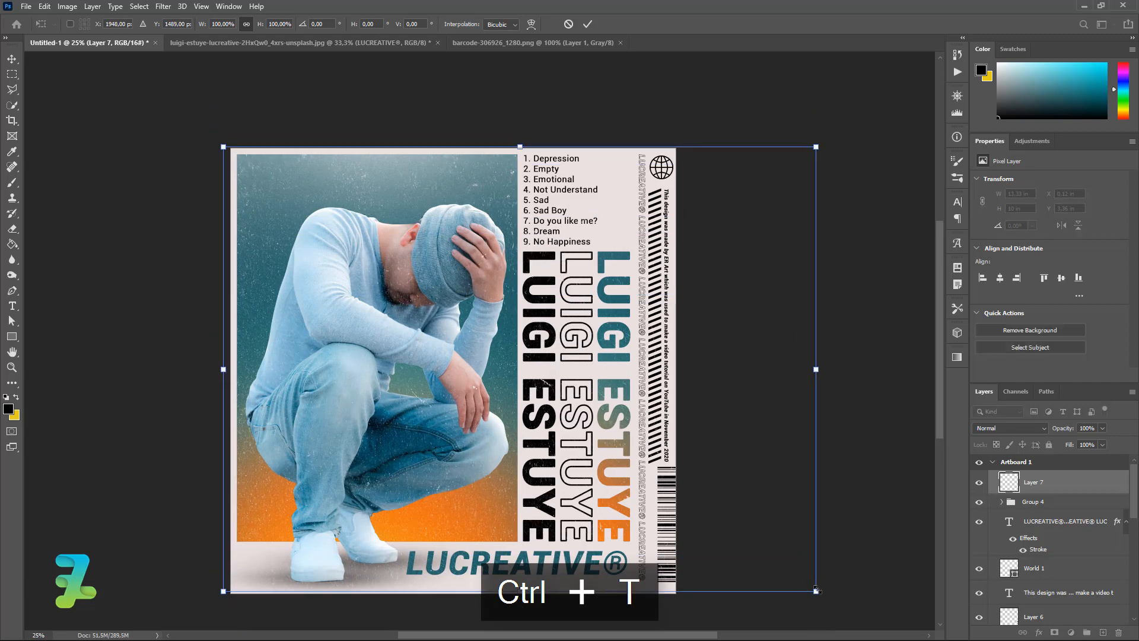
pyautogui.moveTo(816, 590); pyautogui.dragTo(825, 597)
pyautogui.moveTo(507, 348); pyautogui.dragTo(484, 352)
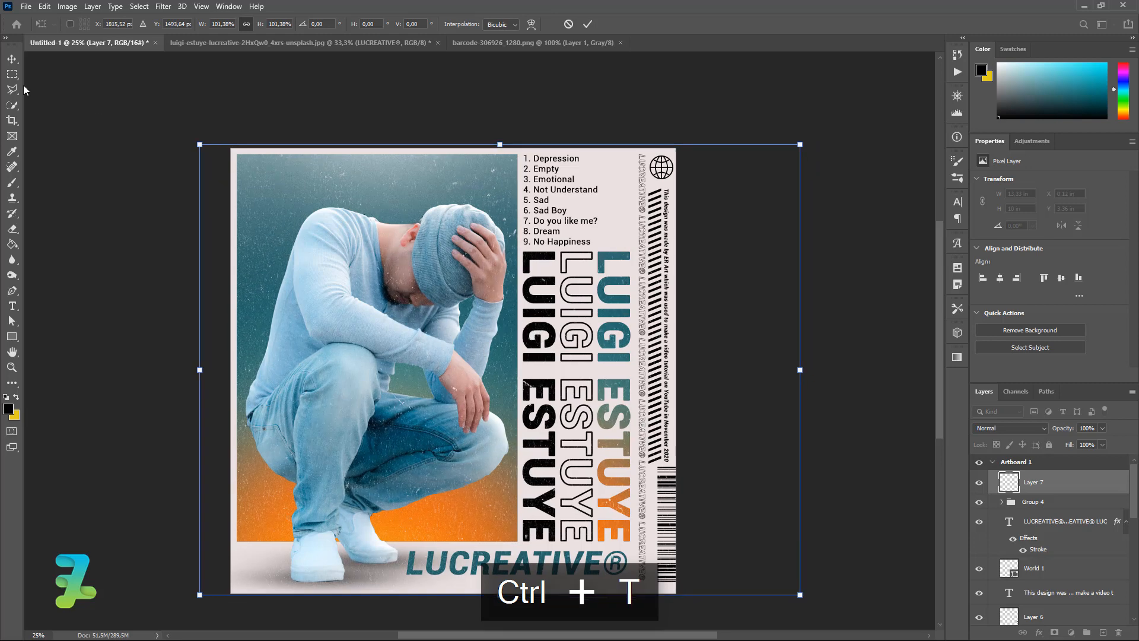
pyautogui.click(13, 59)
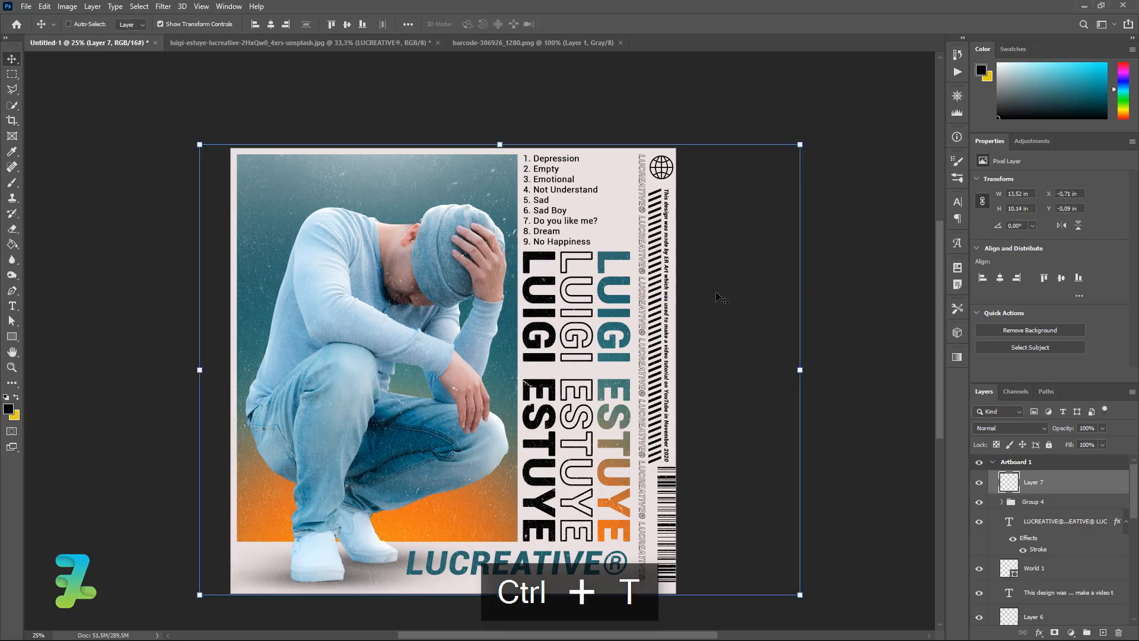
pyautogui.click(1103, 427)
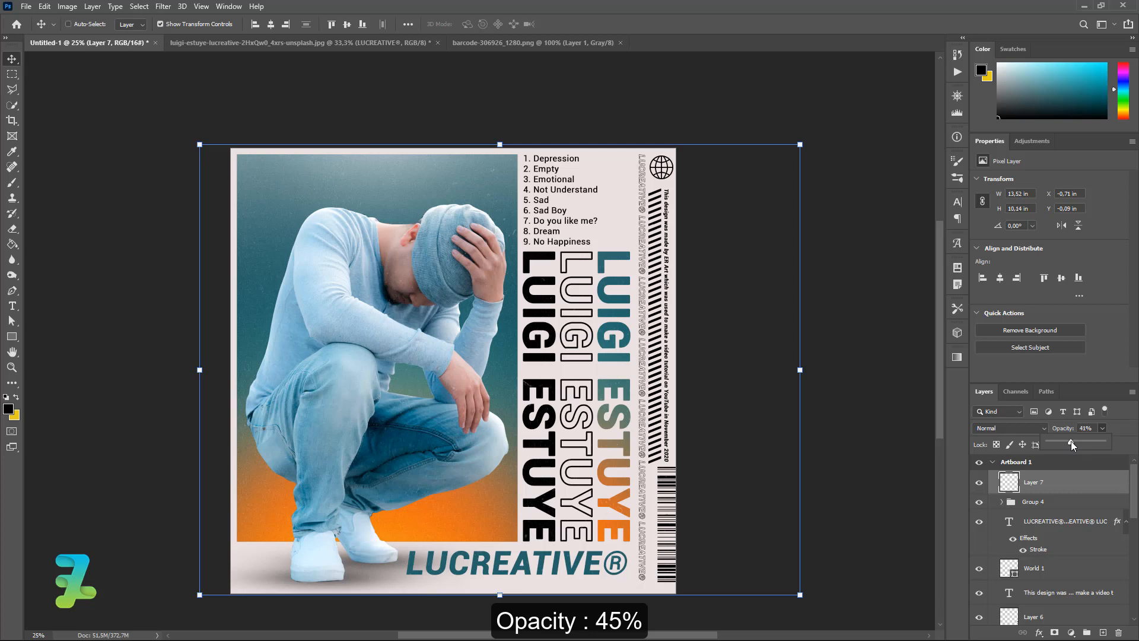
# Set Layer 7's grunge texture to 45% opacity and turn off Show Transform Controls.
pyautogui.click(908, 267)
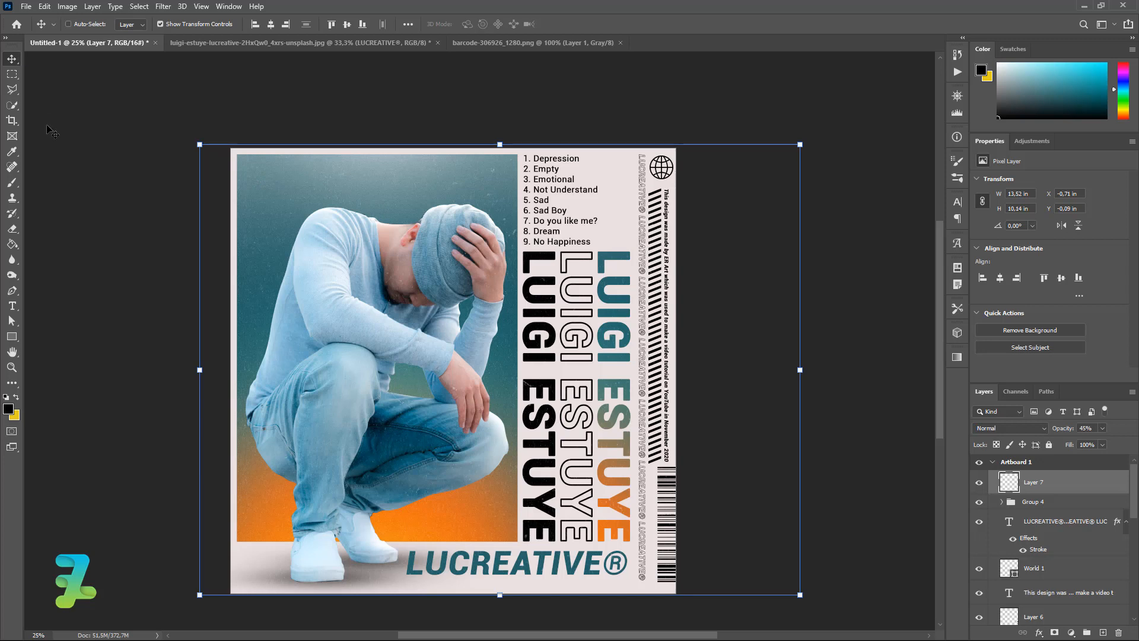
pyautogui.click(160, 24)
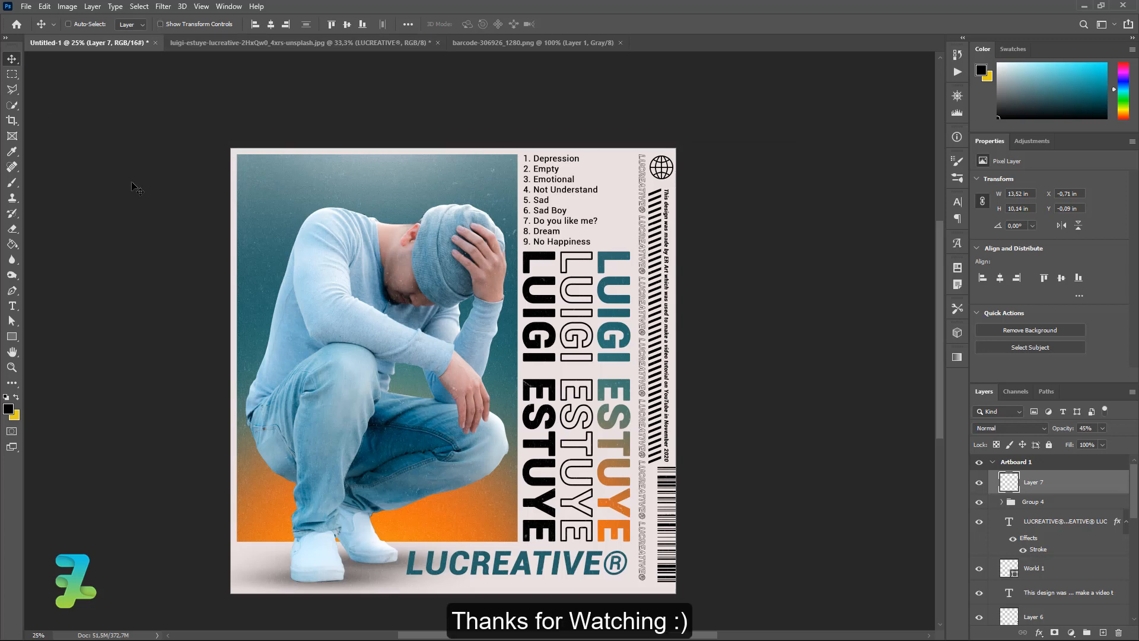